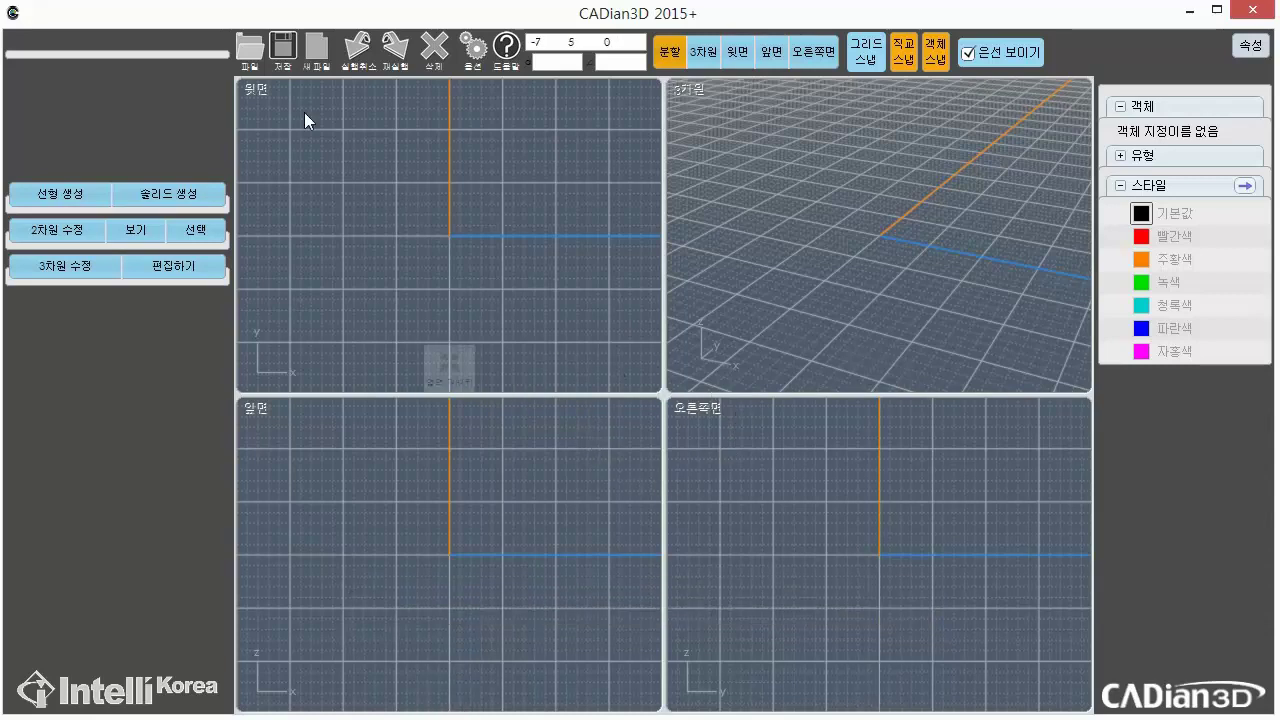
Open the finished example model 와인잔걸이.3dm to examine the wine glass rack
click(251, 66)
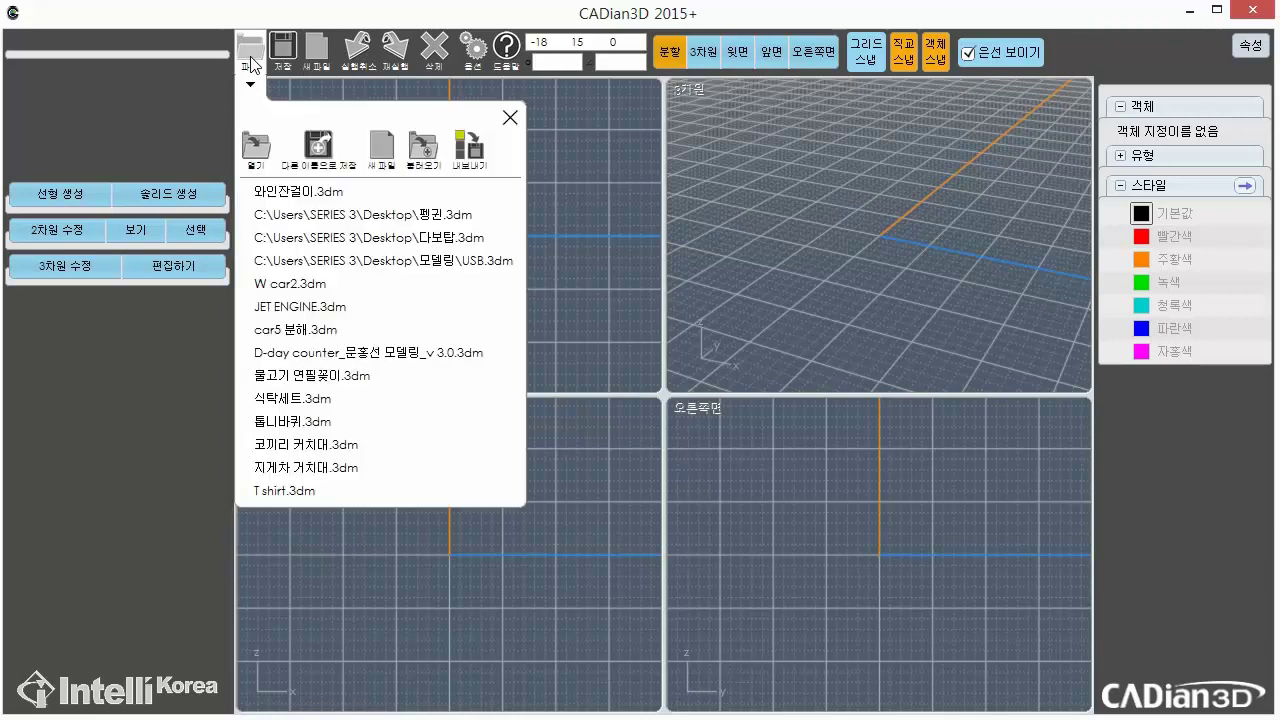
click(274, 152)
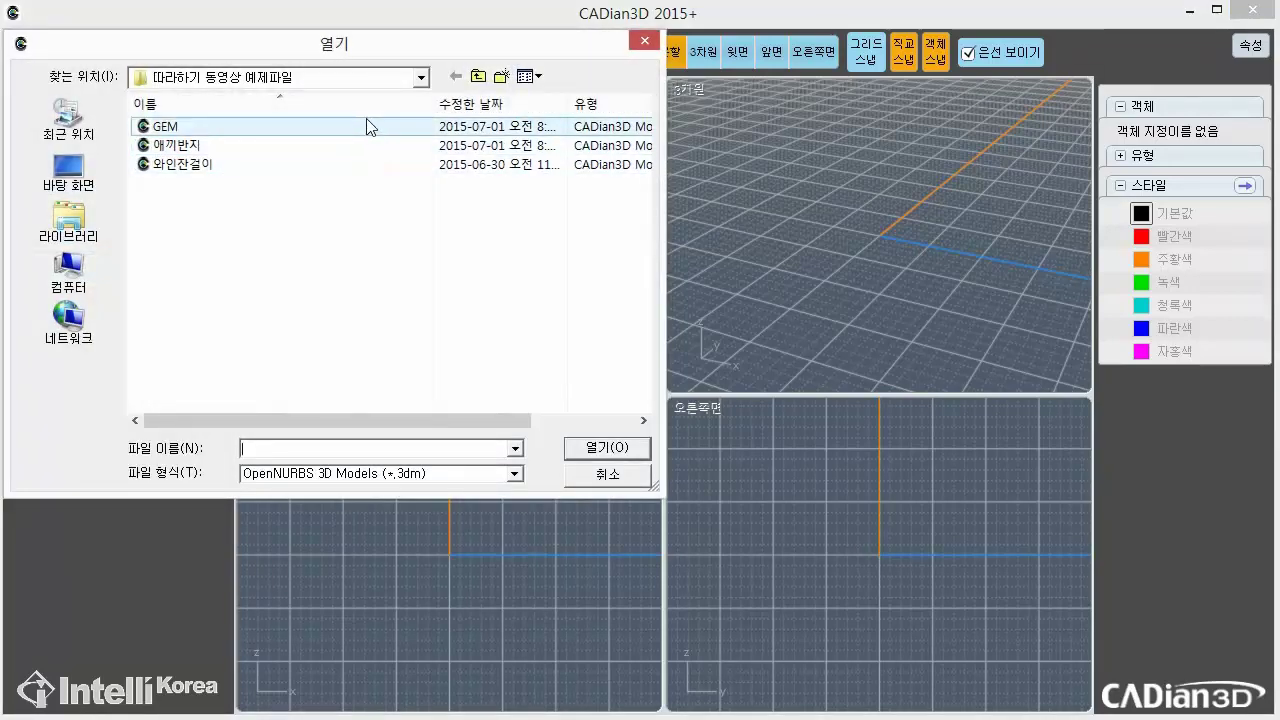
click(360, 165)
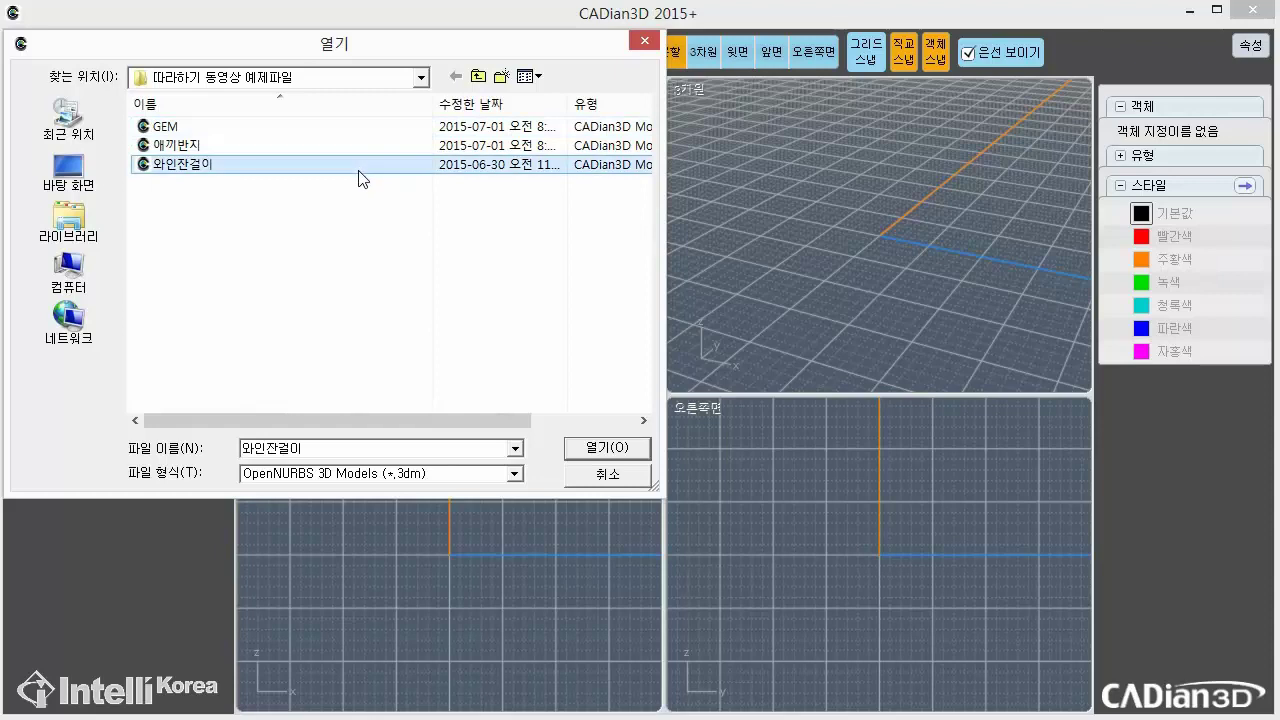
click(628, 450)
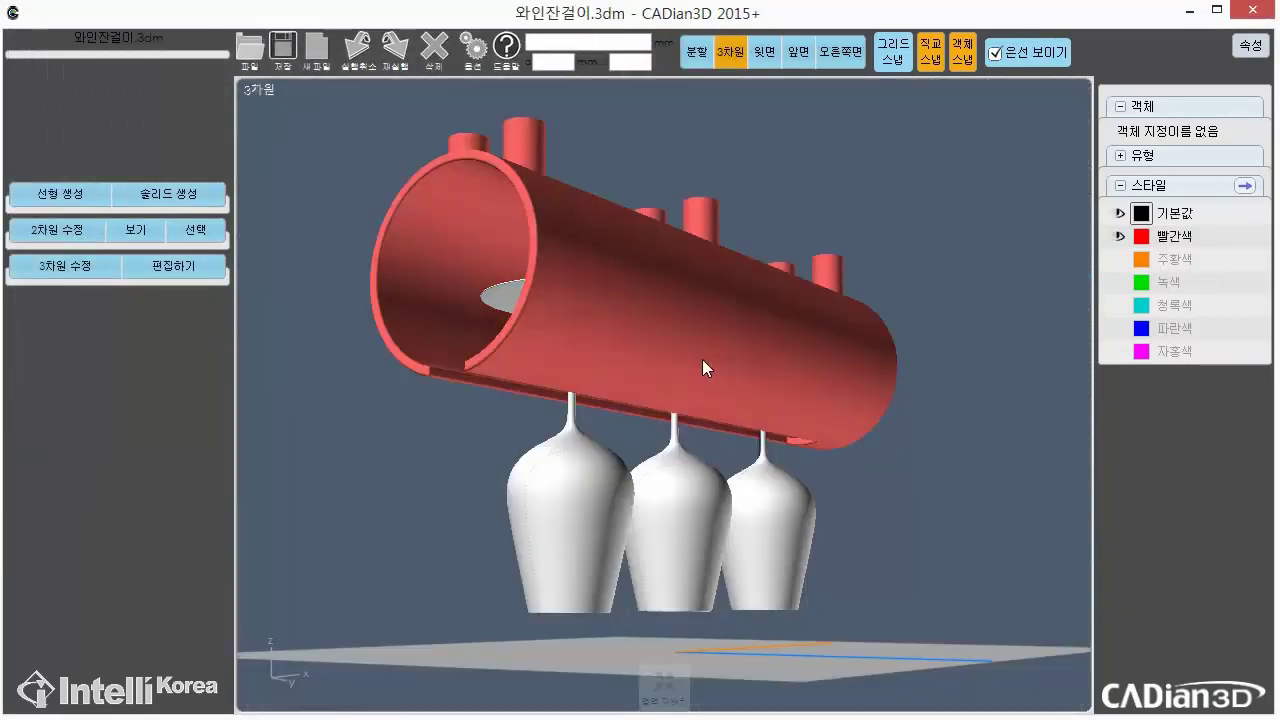
right_drag(702, 359, 257, 264)
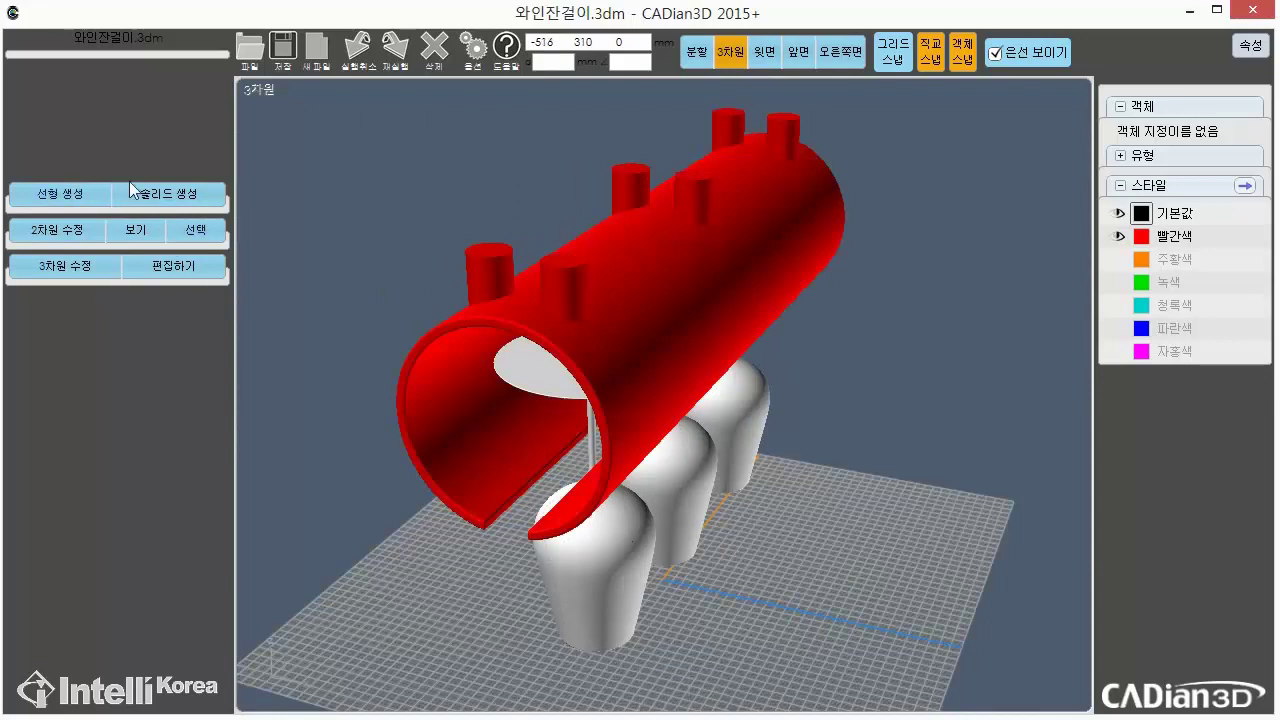
click(78, 193)
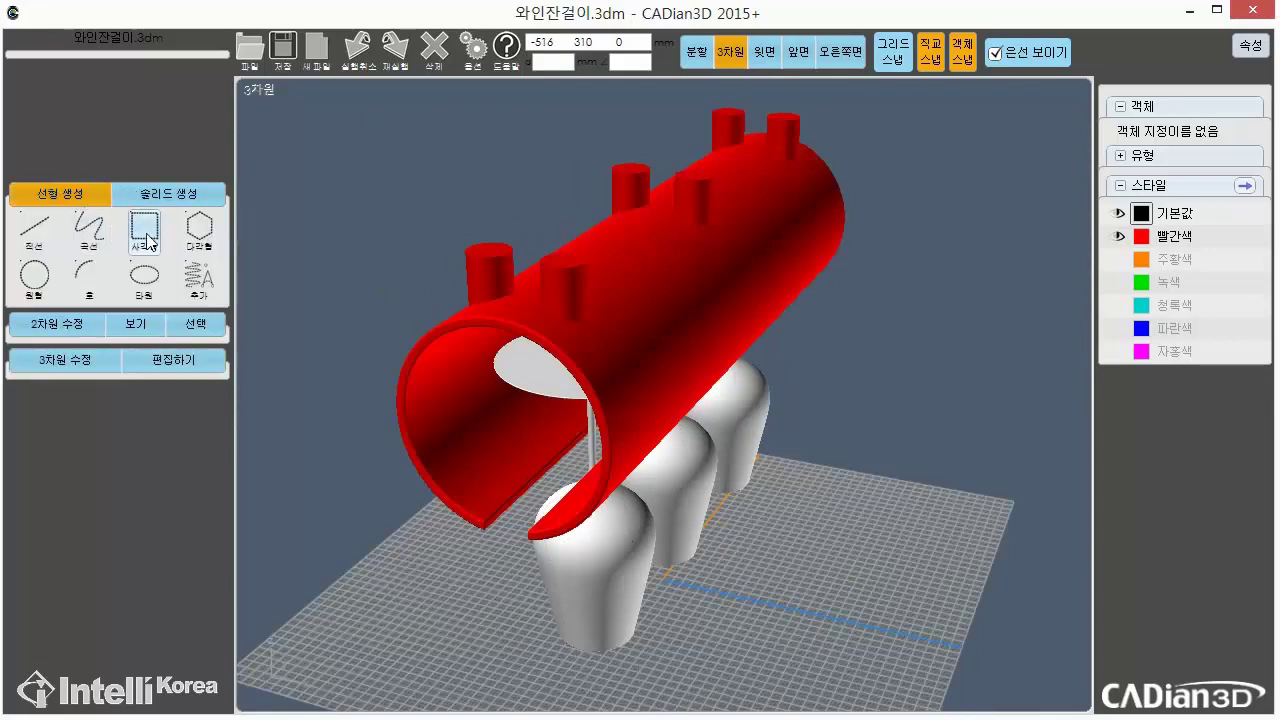
click(180, 195)
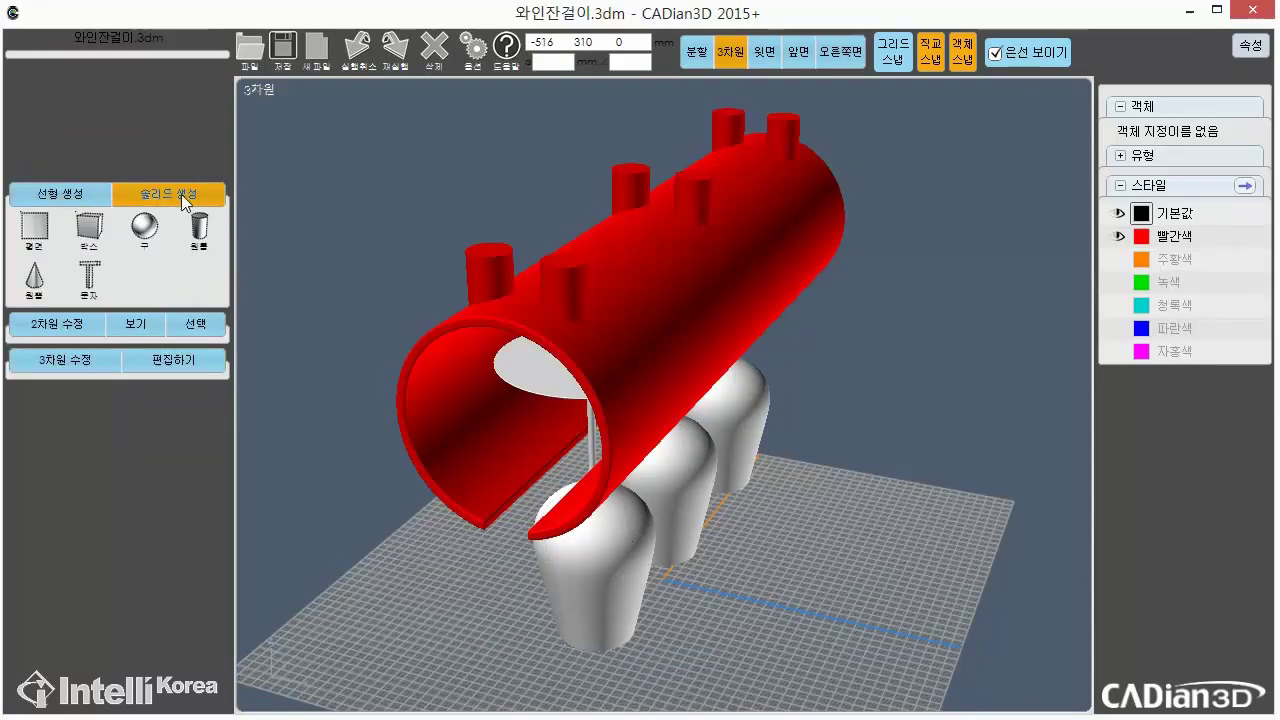
click(88, 358)
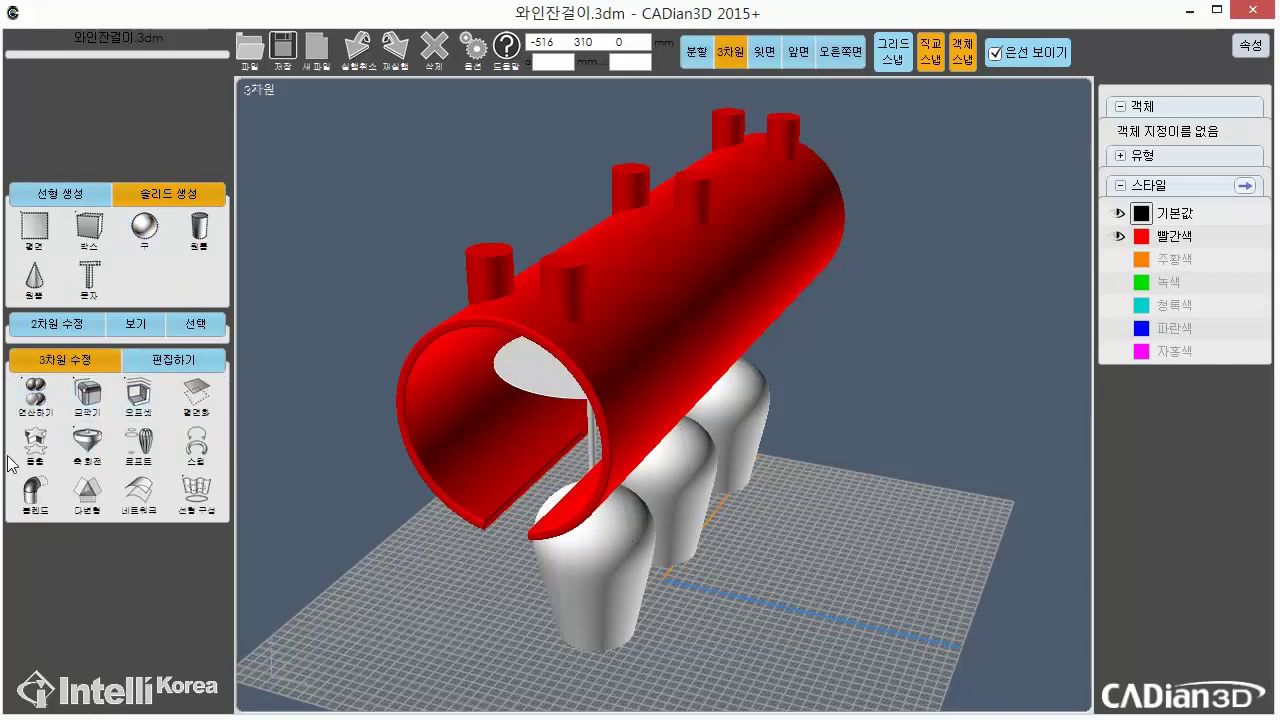
click(68, 198)
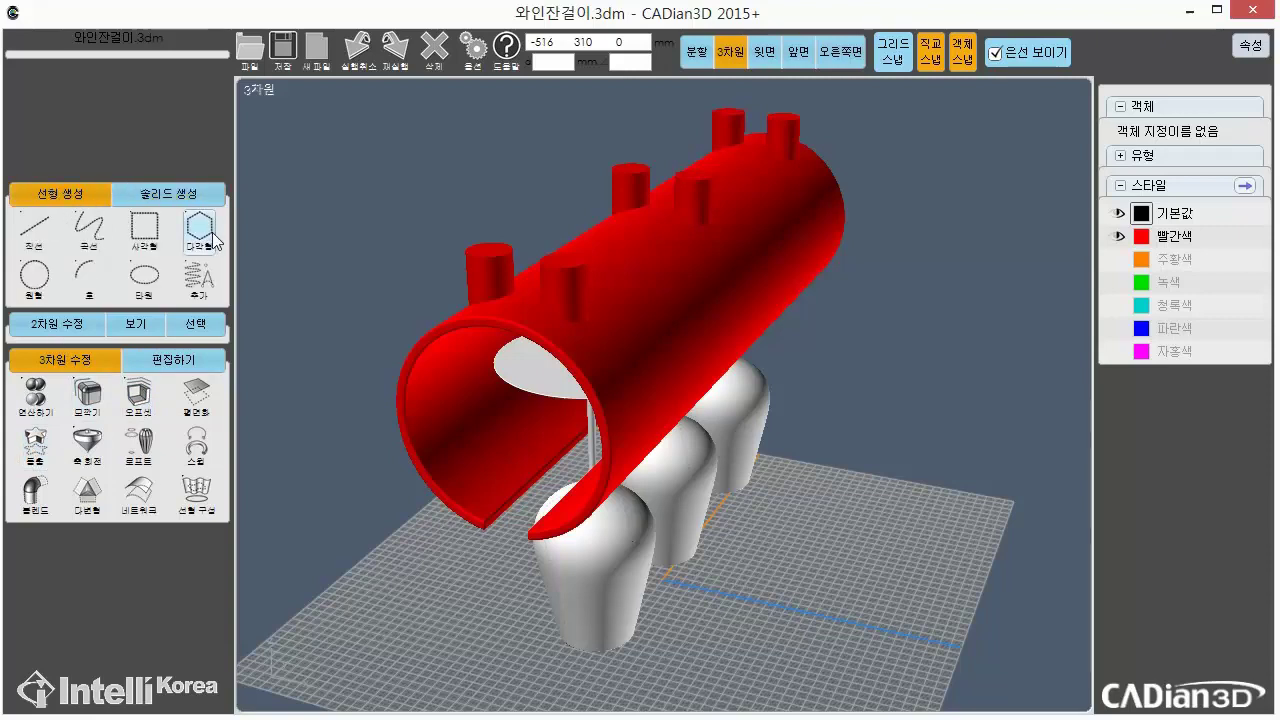
click(173, 195)
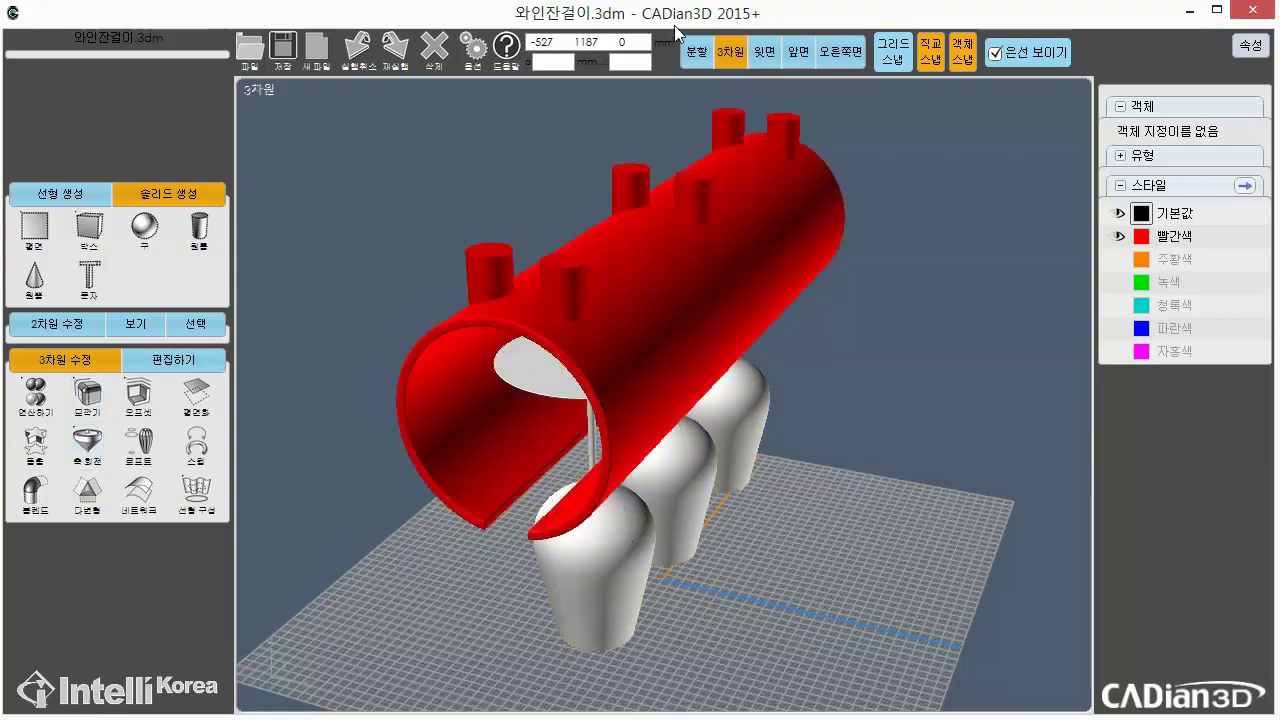
Show the wine glass rack in the split four-view layout, fit it to the views, and start a new empty file
click(696, 52)
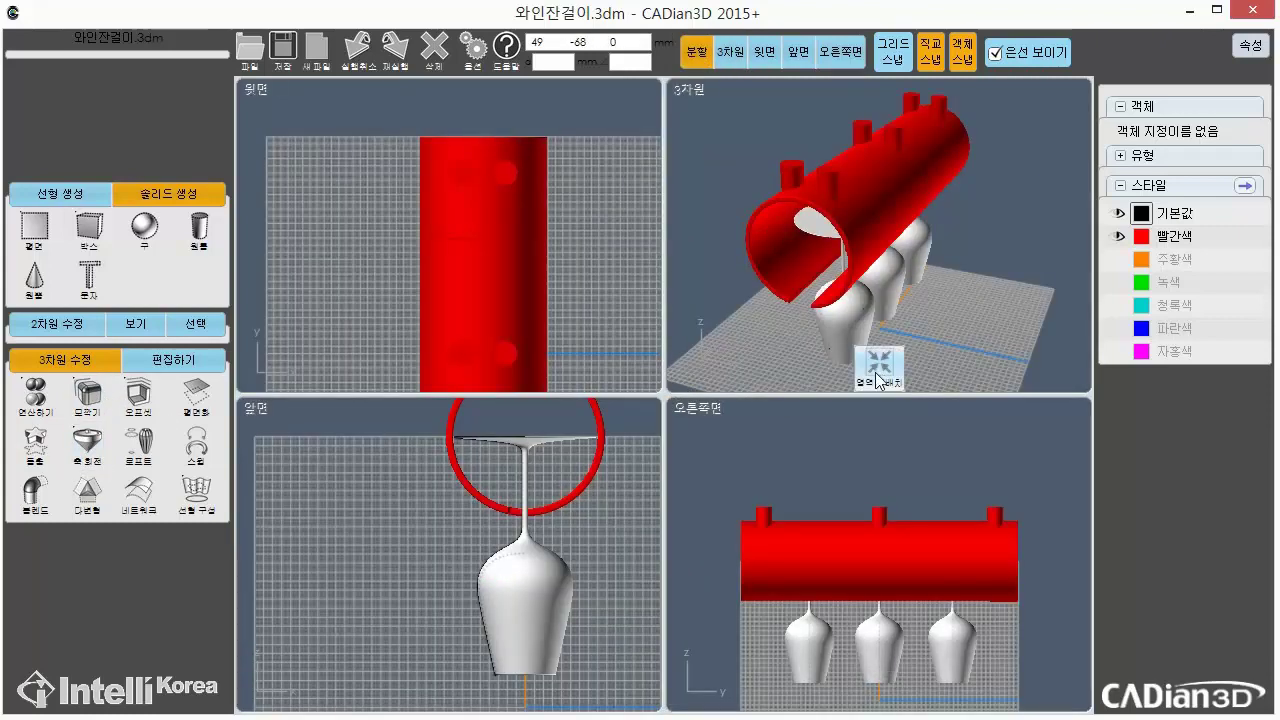
click(877, 372)
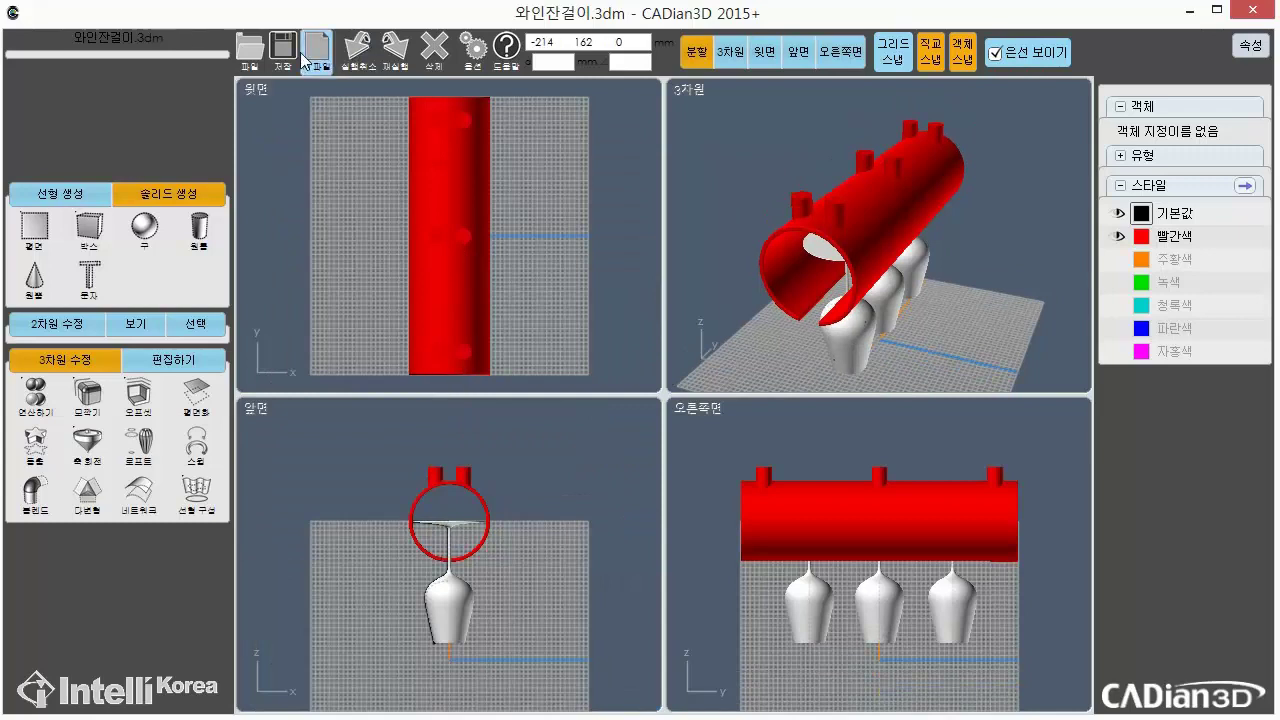
click(304, 58)
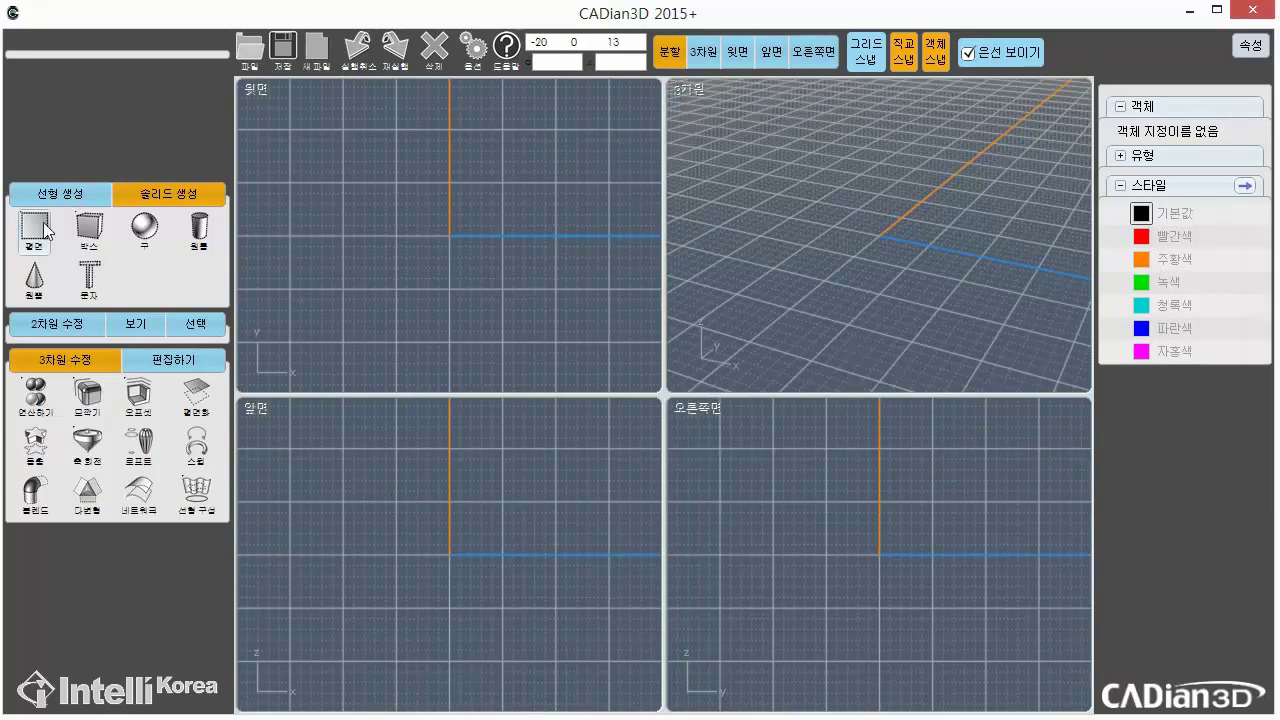
Draw a circle by centre in the front view, centred on the origin with a radius of 44
click(65, 186)
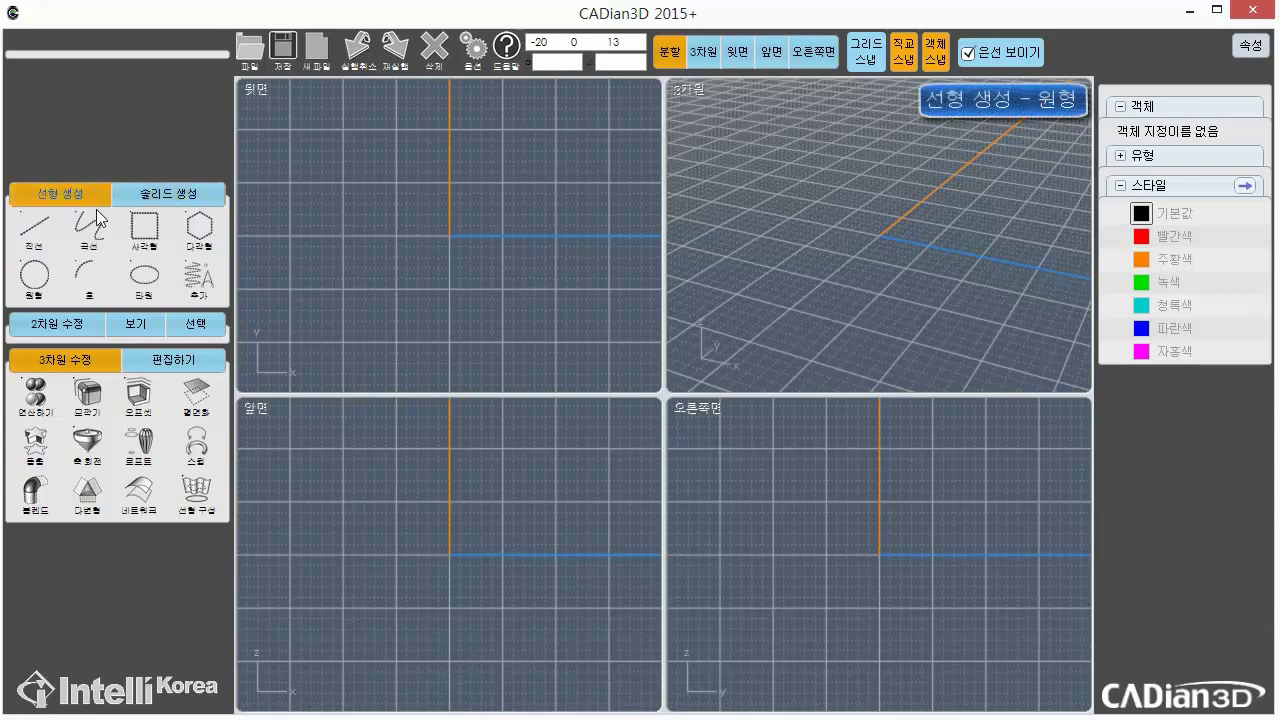
click(35, 276)
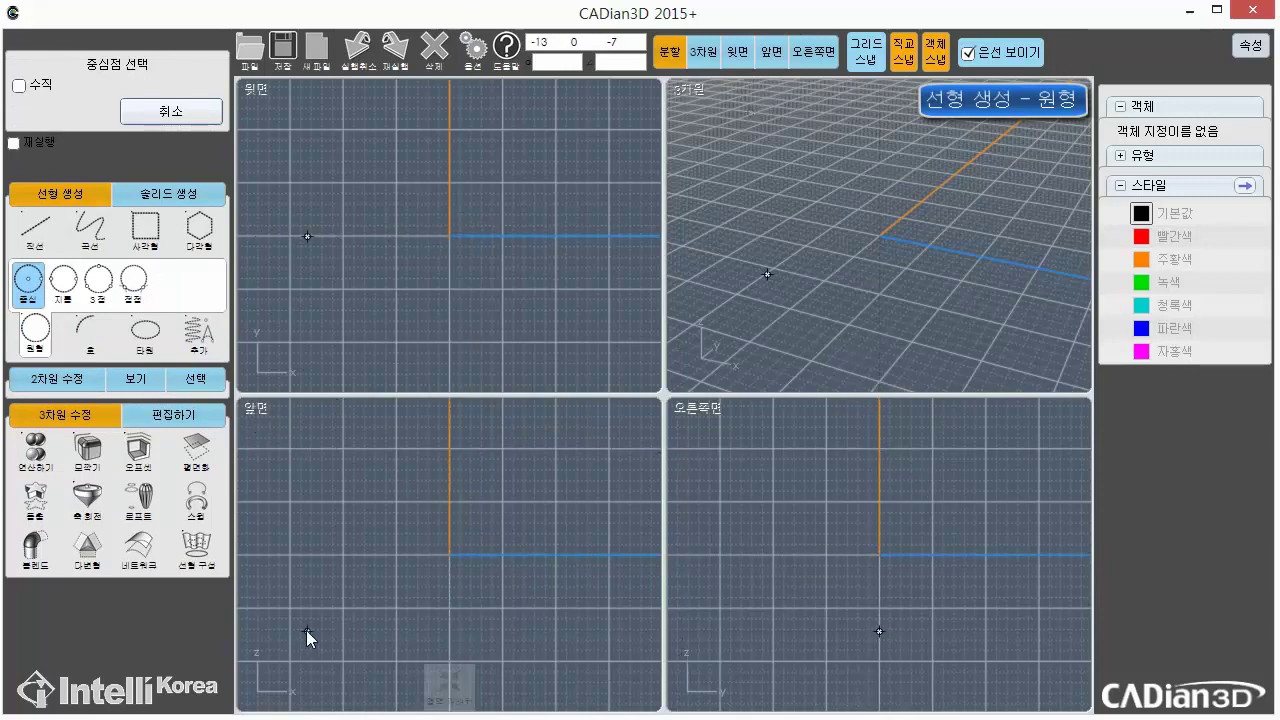
click(449, 554)
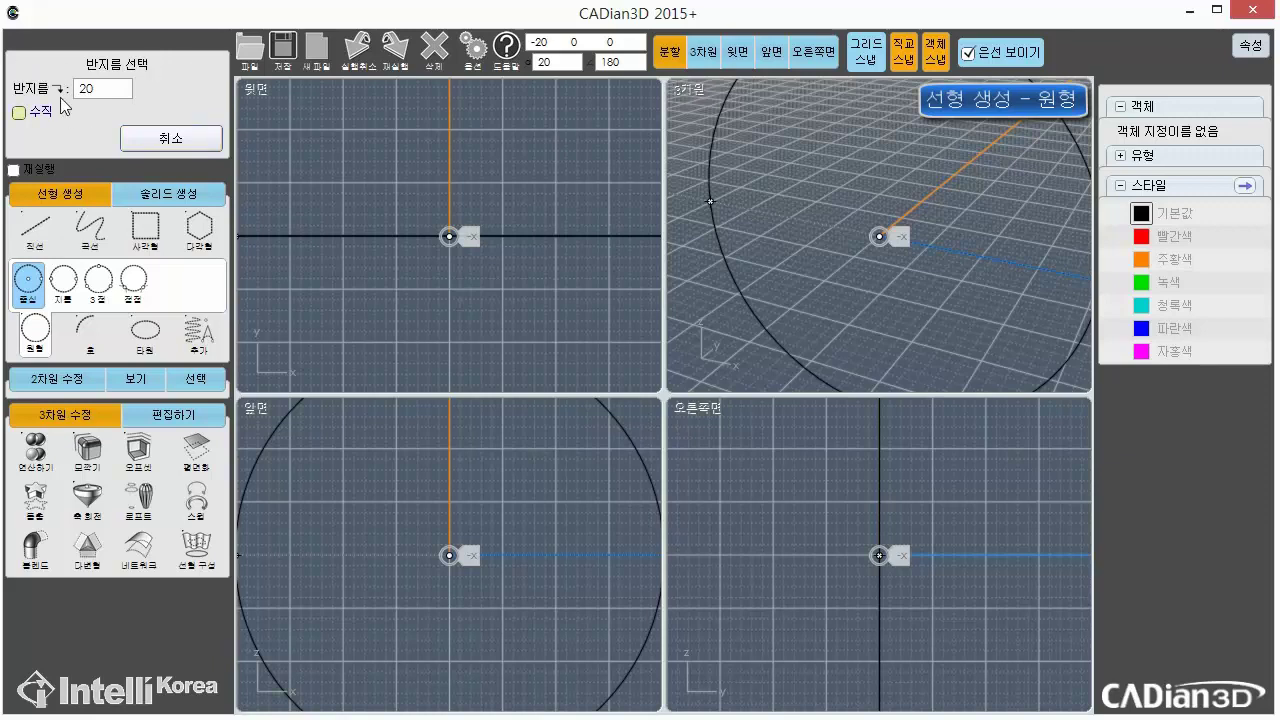
click(115, 87)
click(102, 181)
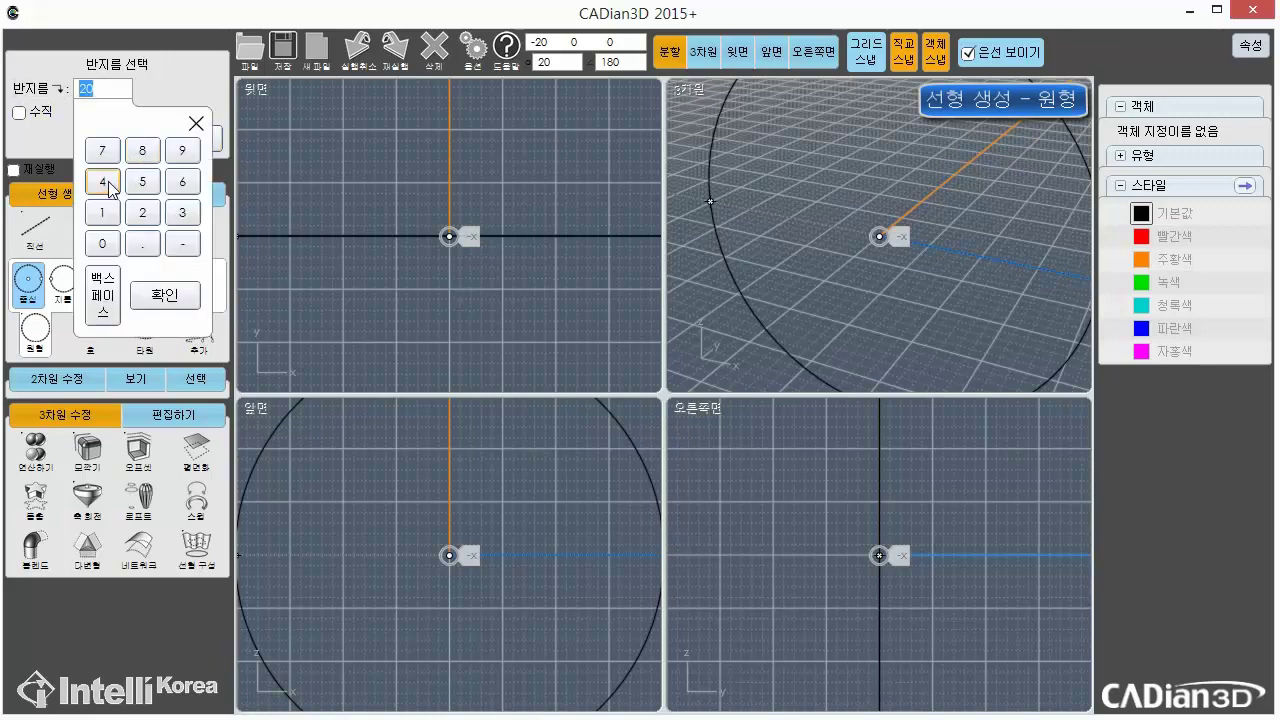
click(102, 181)
click(164, 295)
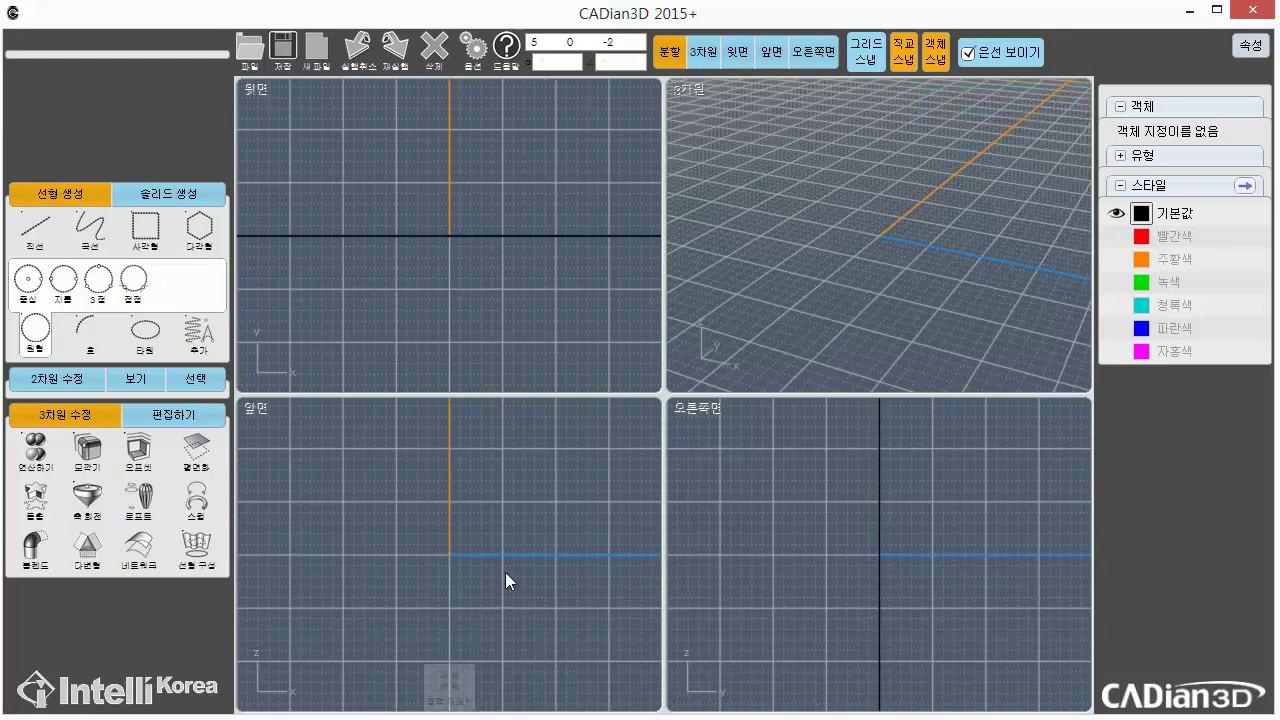
click(449, 684)
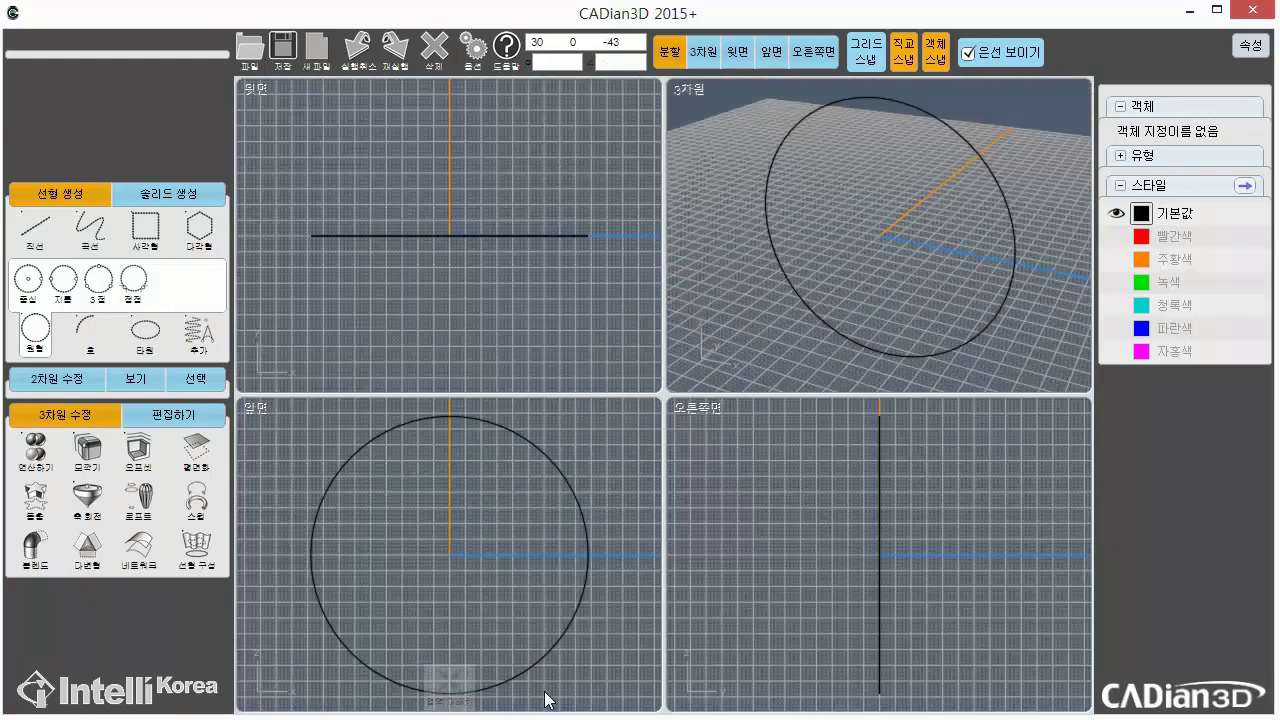
drag(622, 688, 484, 557)
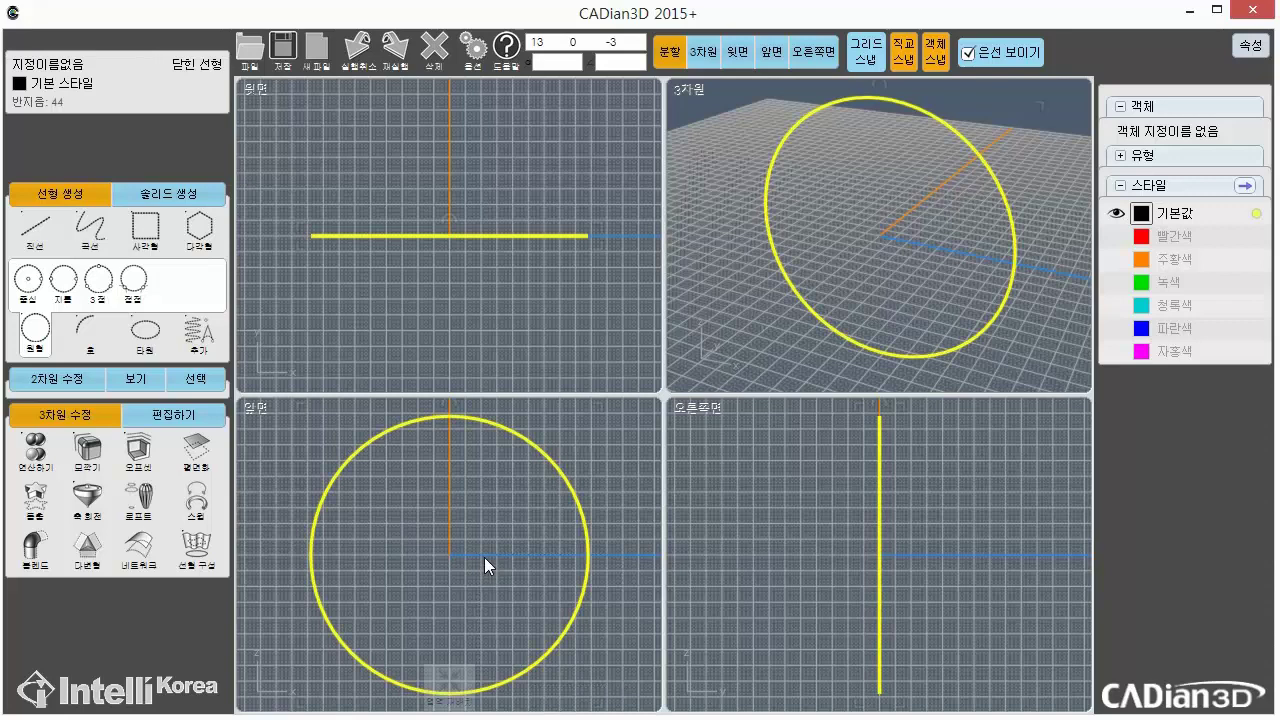
click(484, 557)
drag(602, 449, 496, 536)
click(526, 555)
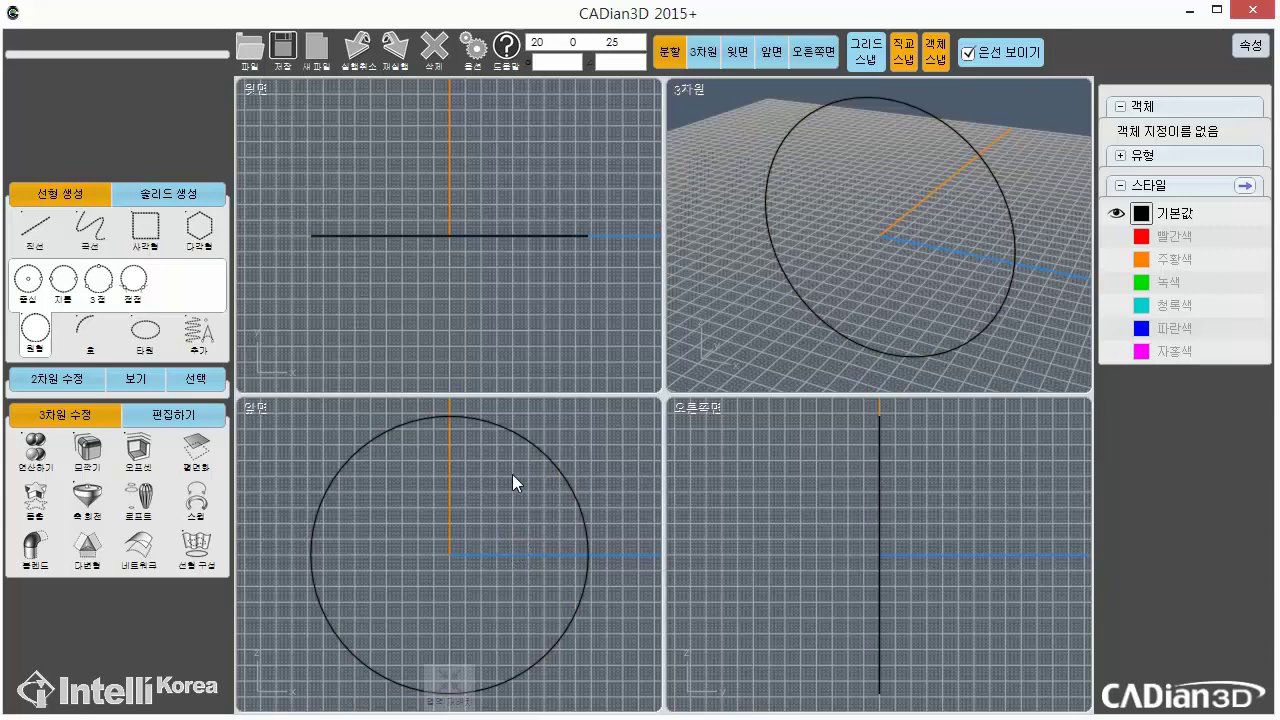
Offset the circle inward by a distance of 4 in the front view, keeping the sharp corner option
click(145, 452)
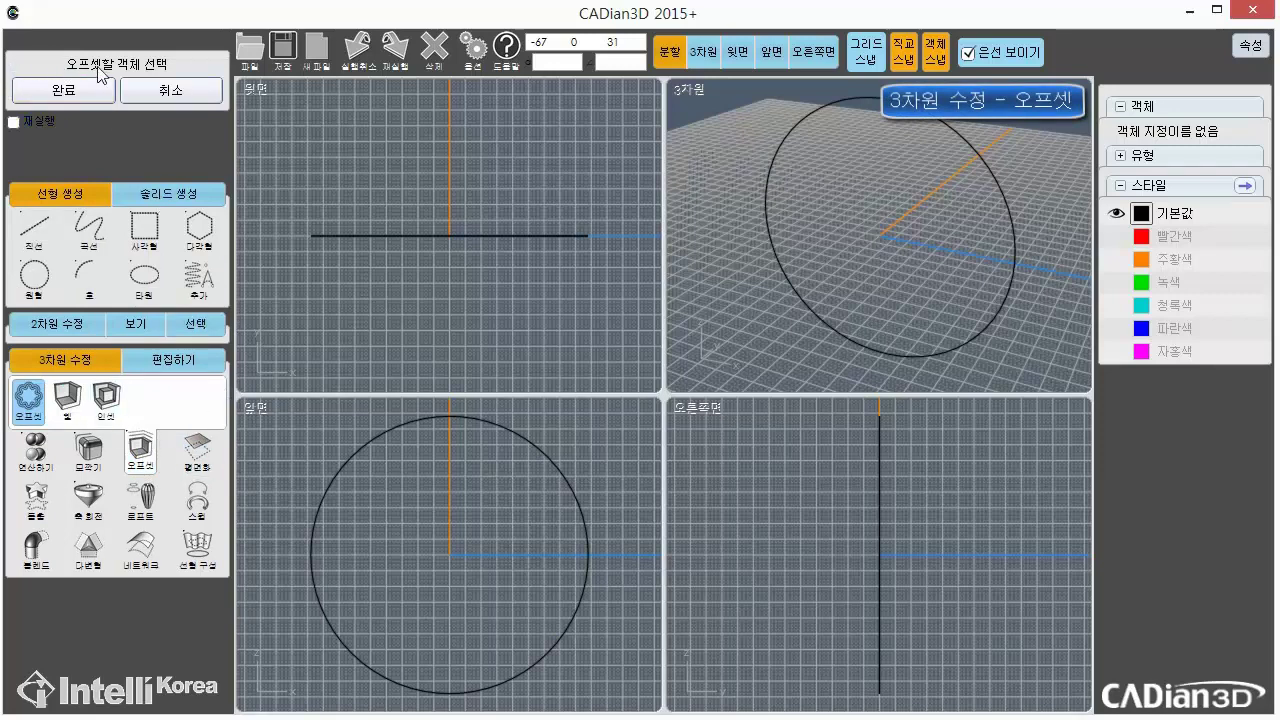
click(576, 470)
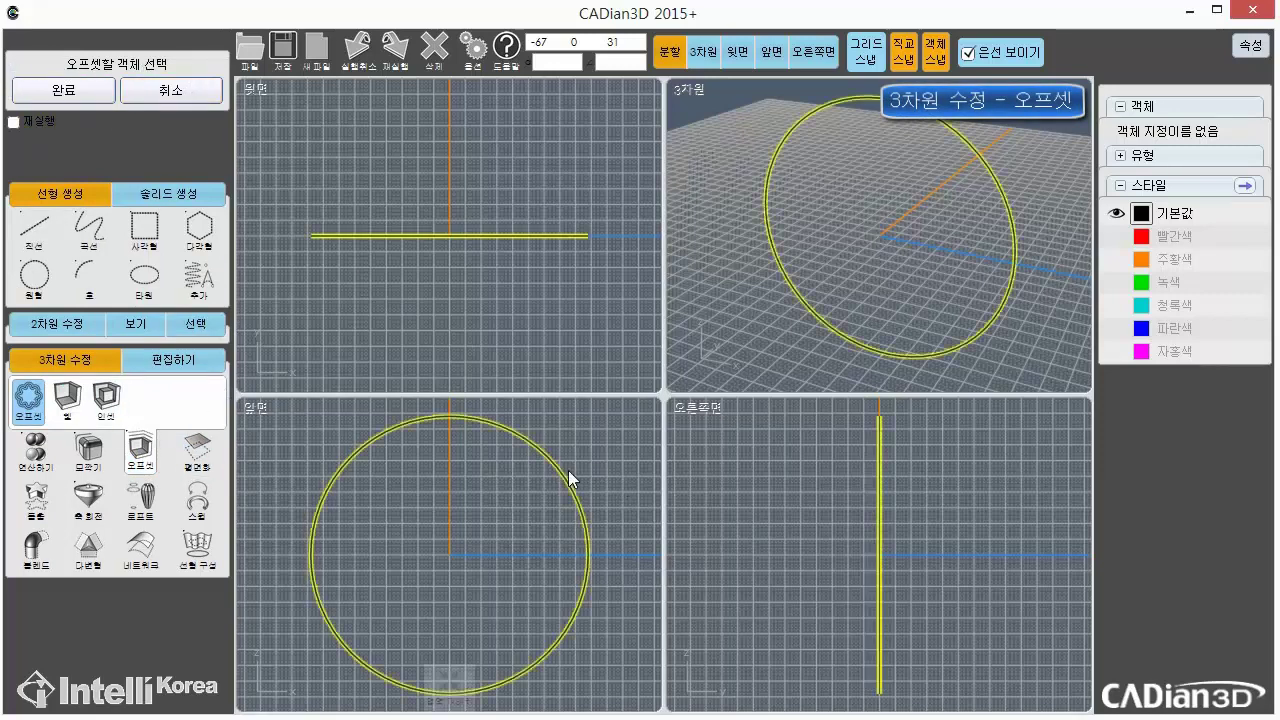
click(75, 95)
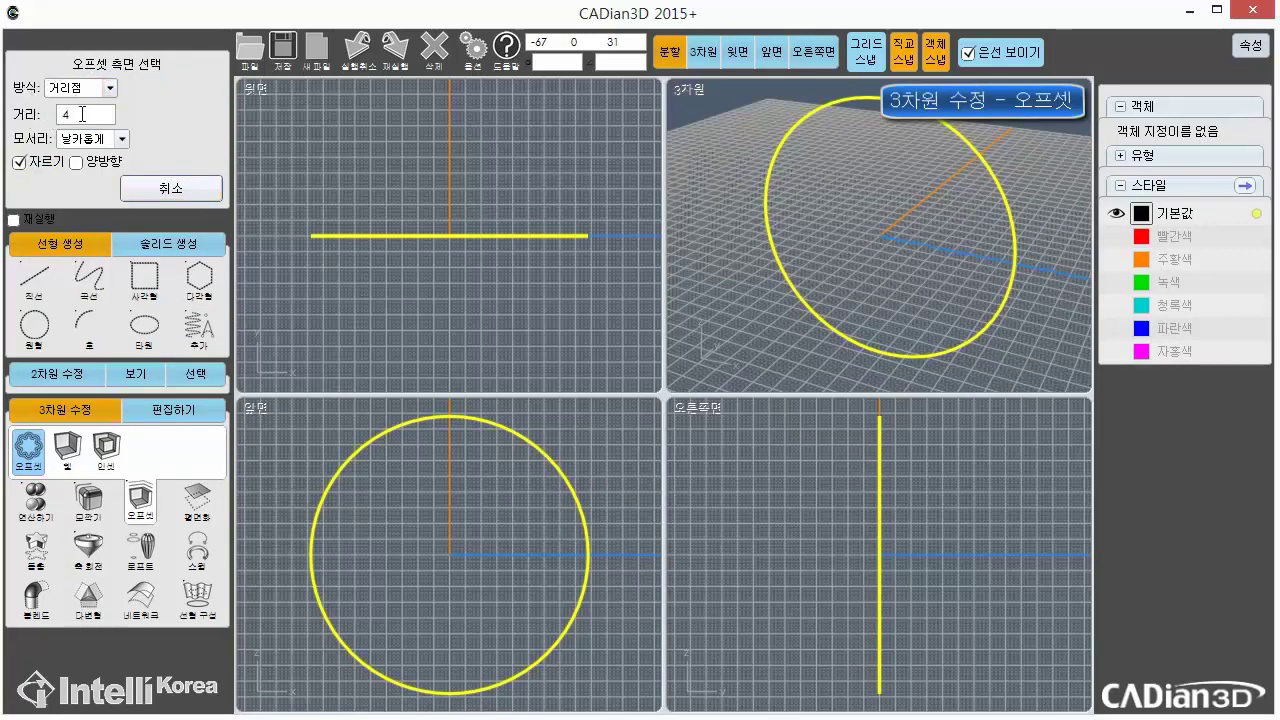
click(85, 118)
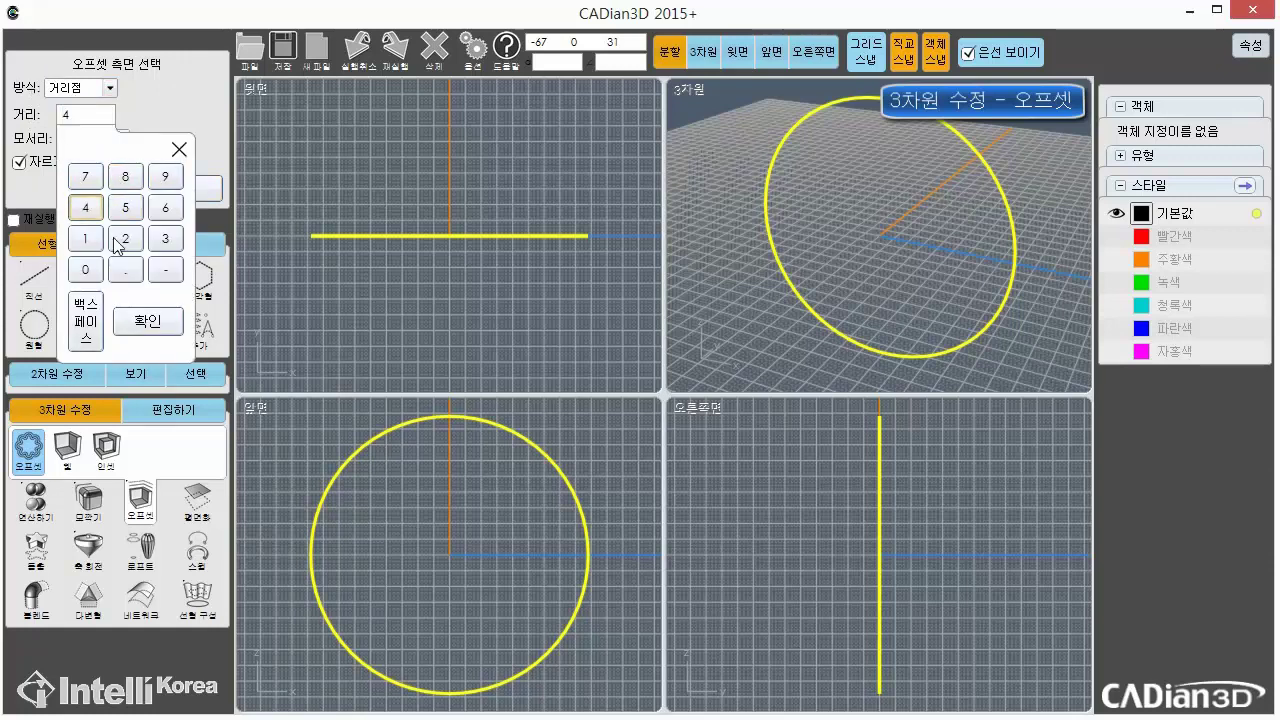
click(148, 322)
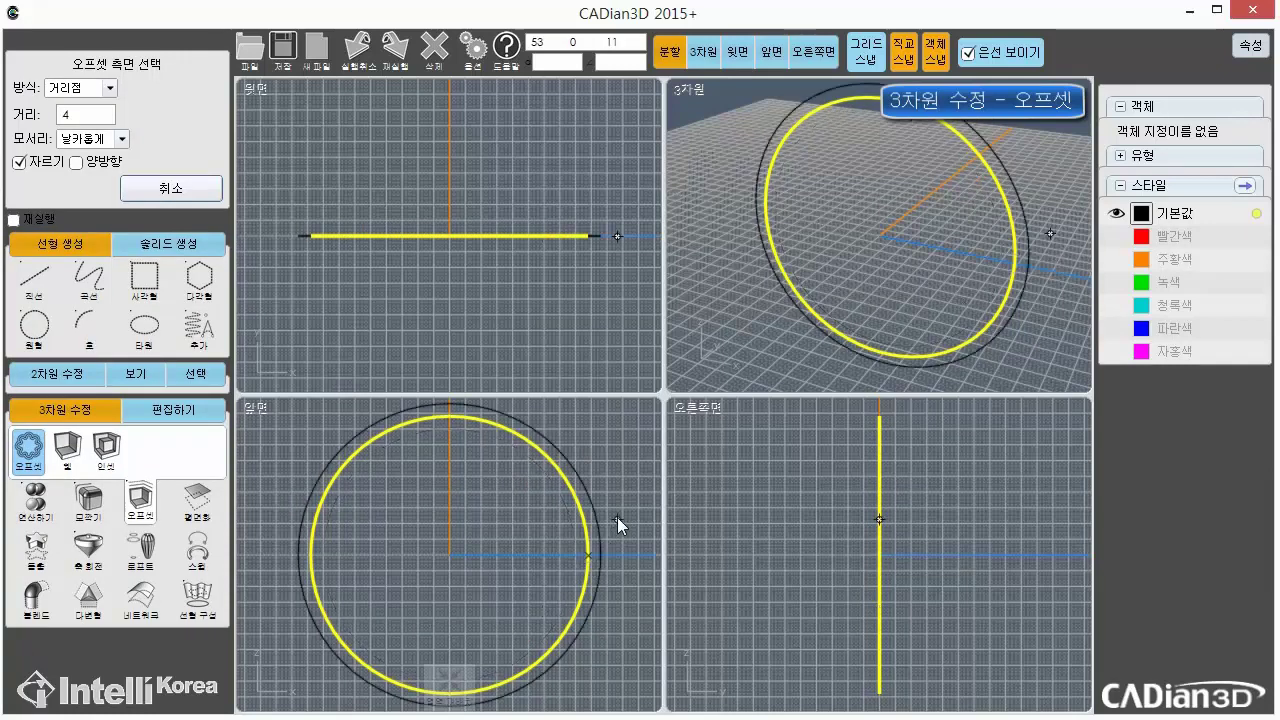
scroll(604, 485, up, 3)
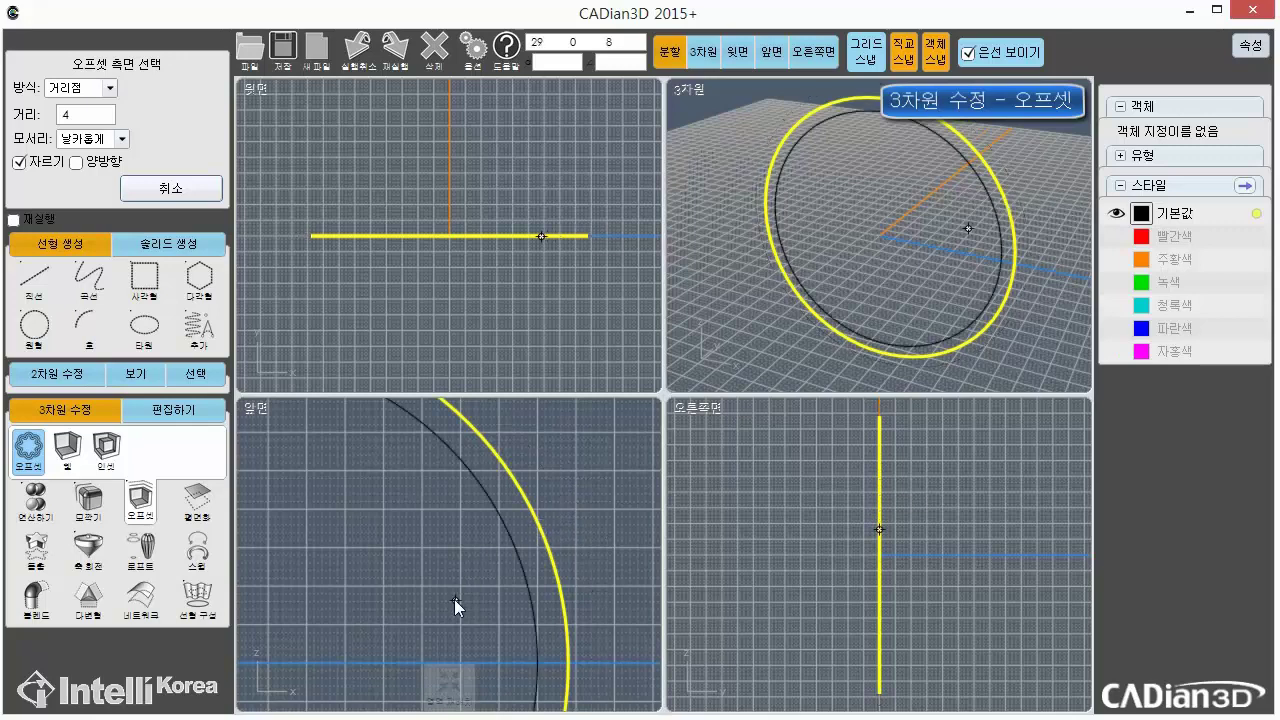
scroll(456, 600, down, 4)
middle_drag(437, 601, 501, 531)
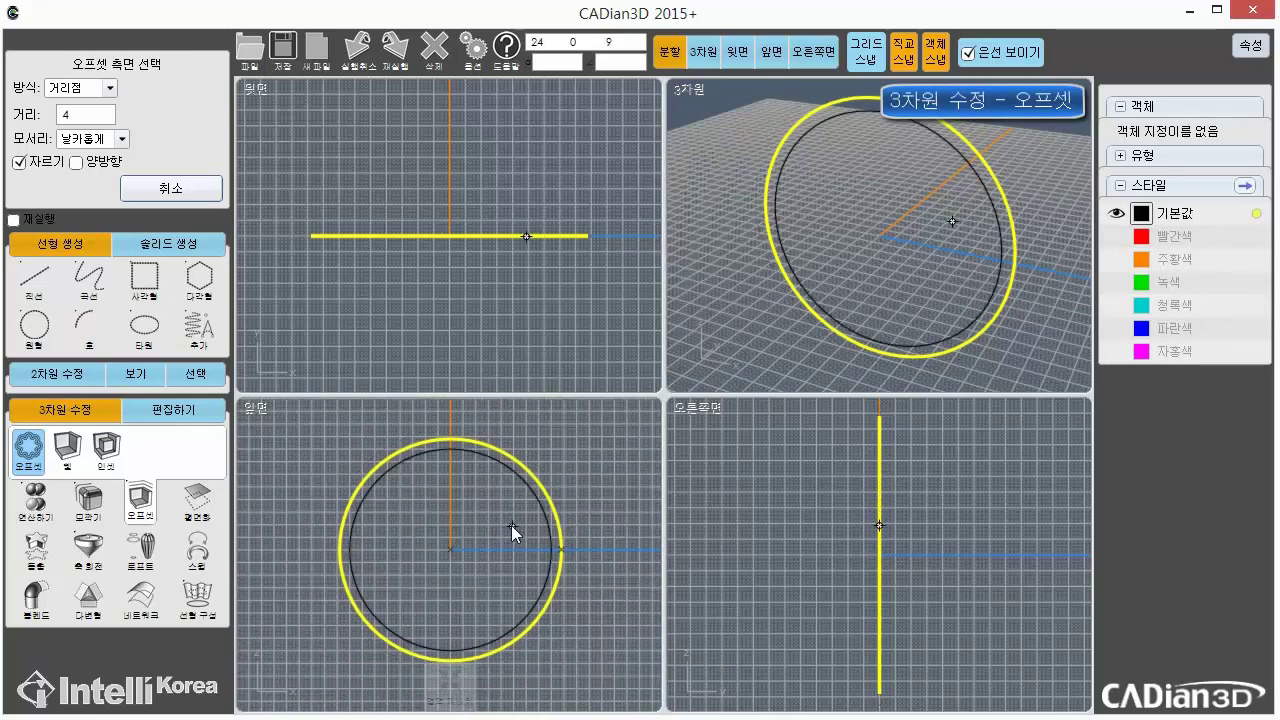
click(497, 529)
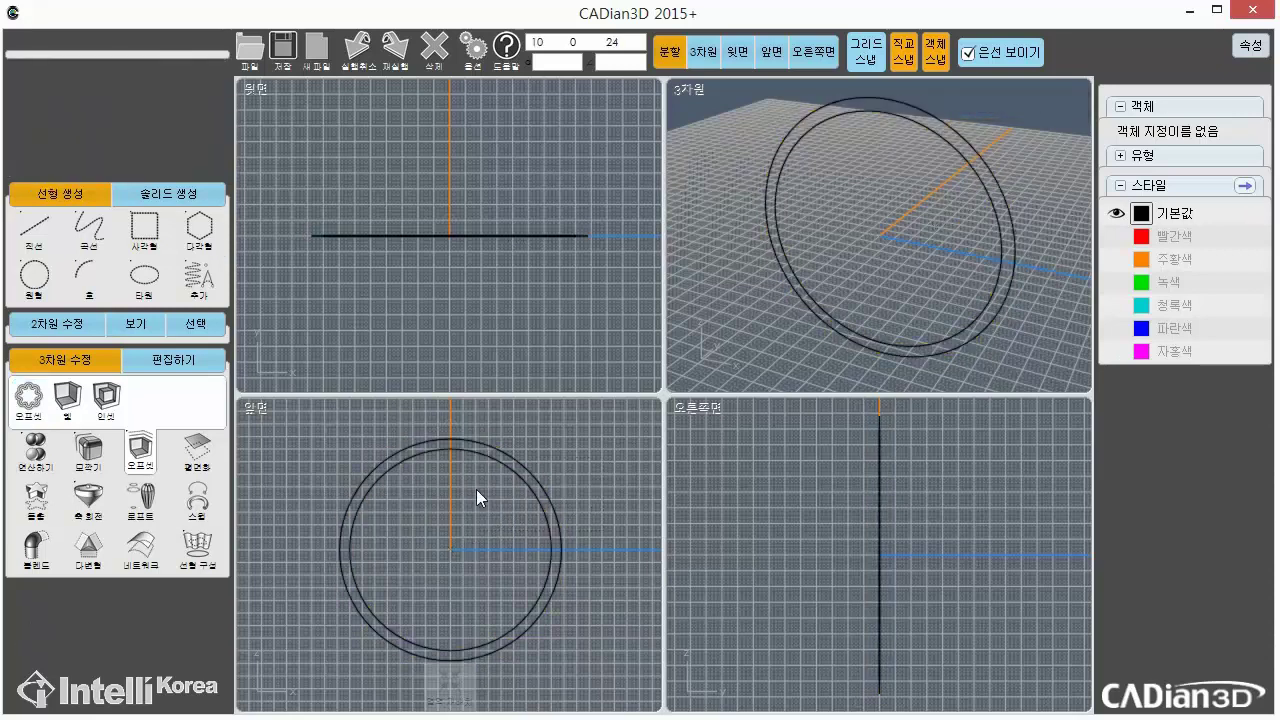
scroll(476, 489, up, 2)
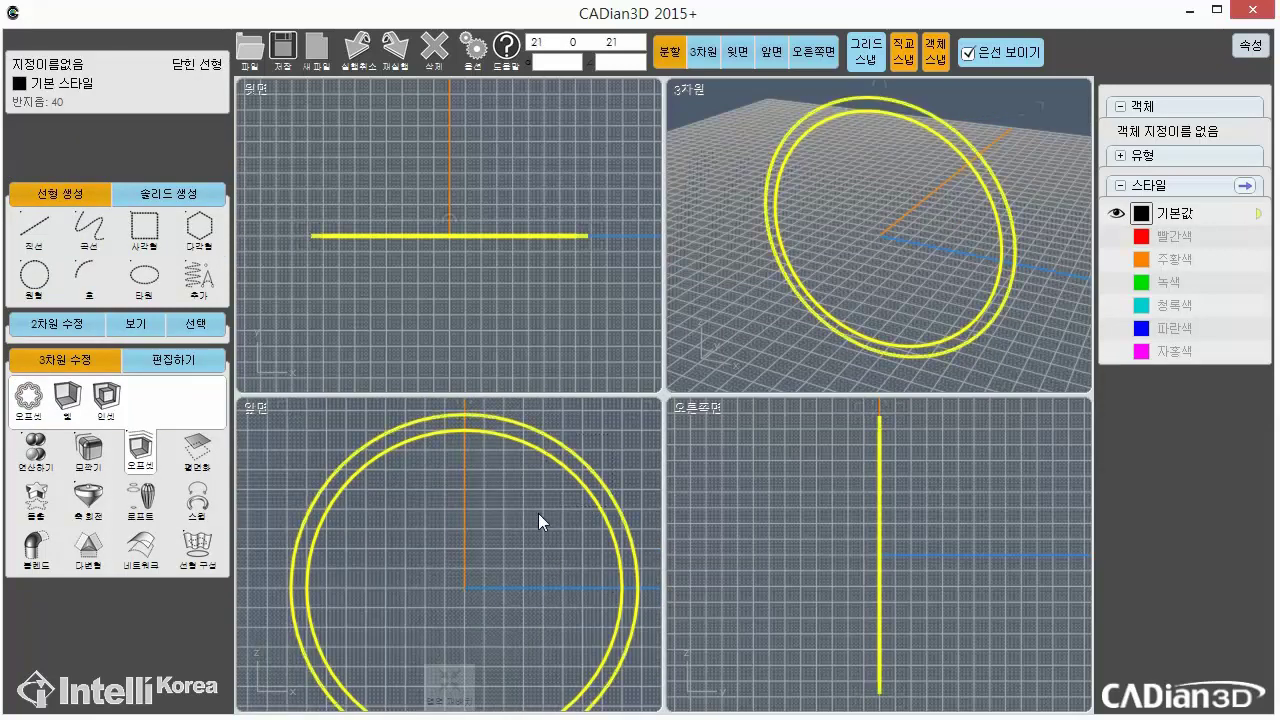
click(499, 573)
scroll(481, 552, down, 2)
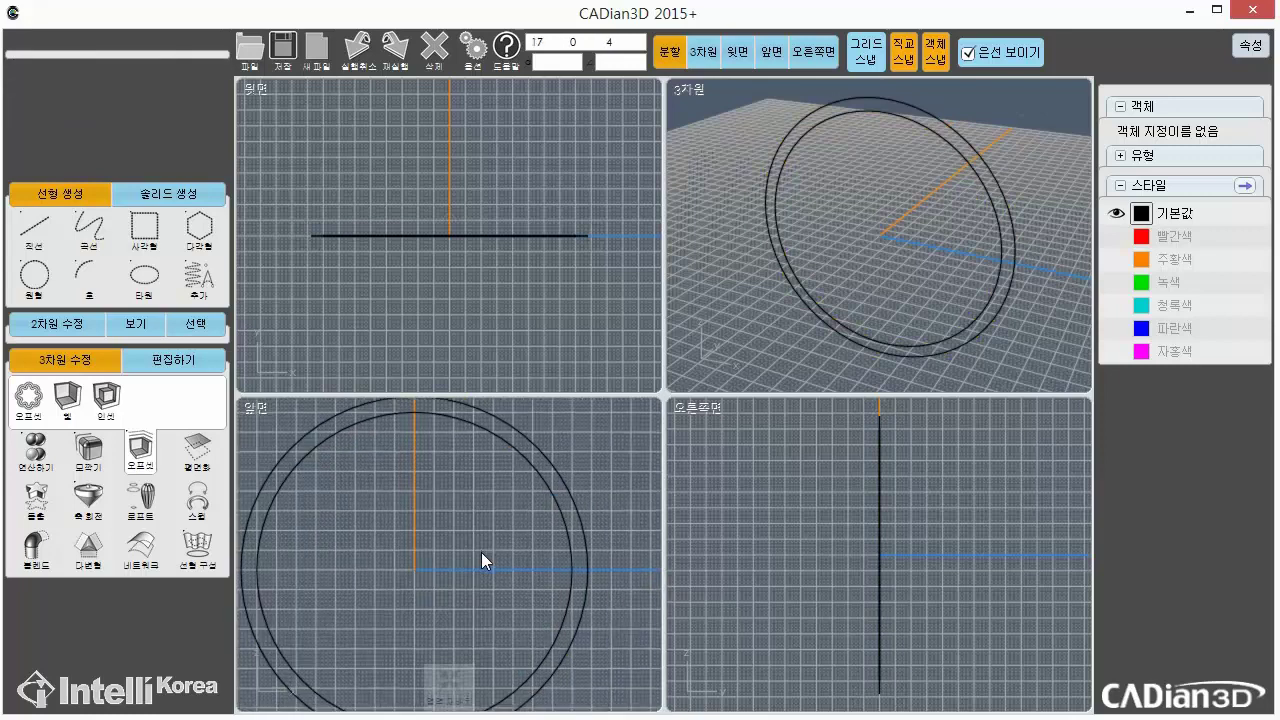
click(470, 683)
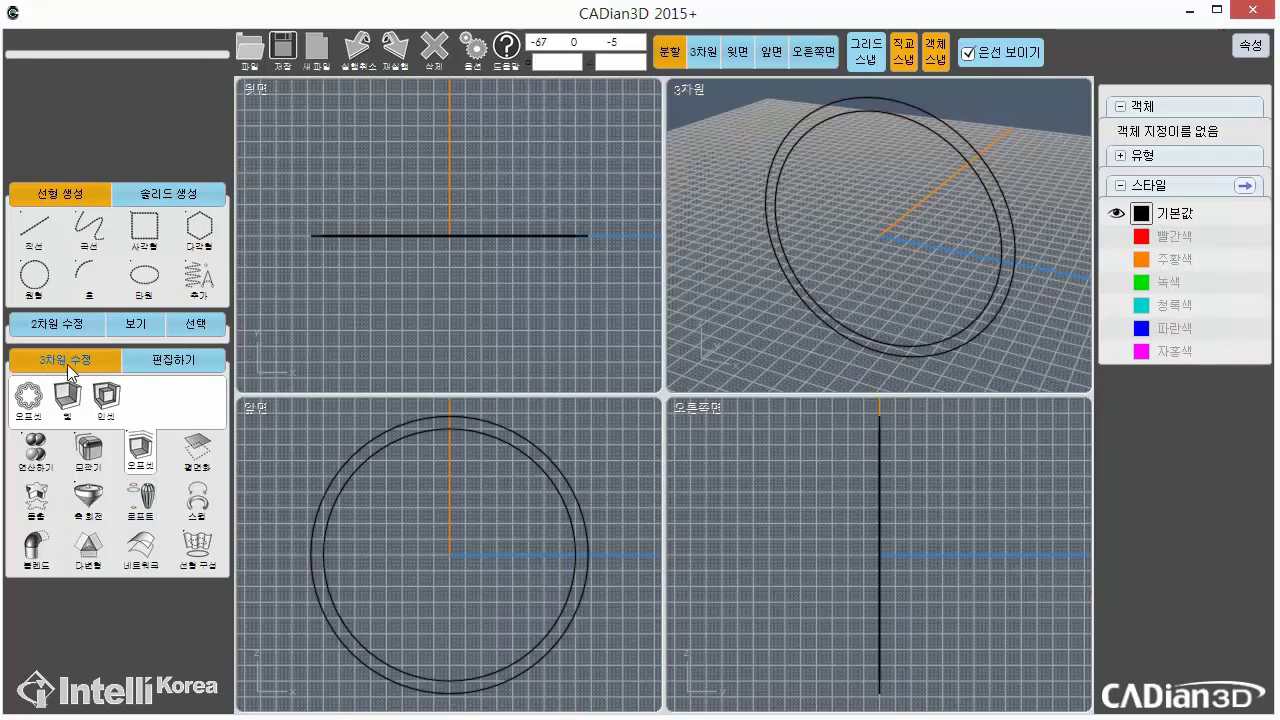
Extrude the outer circle by a distance of 300 toward the back, with closed ends
click(47, 506)
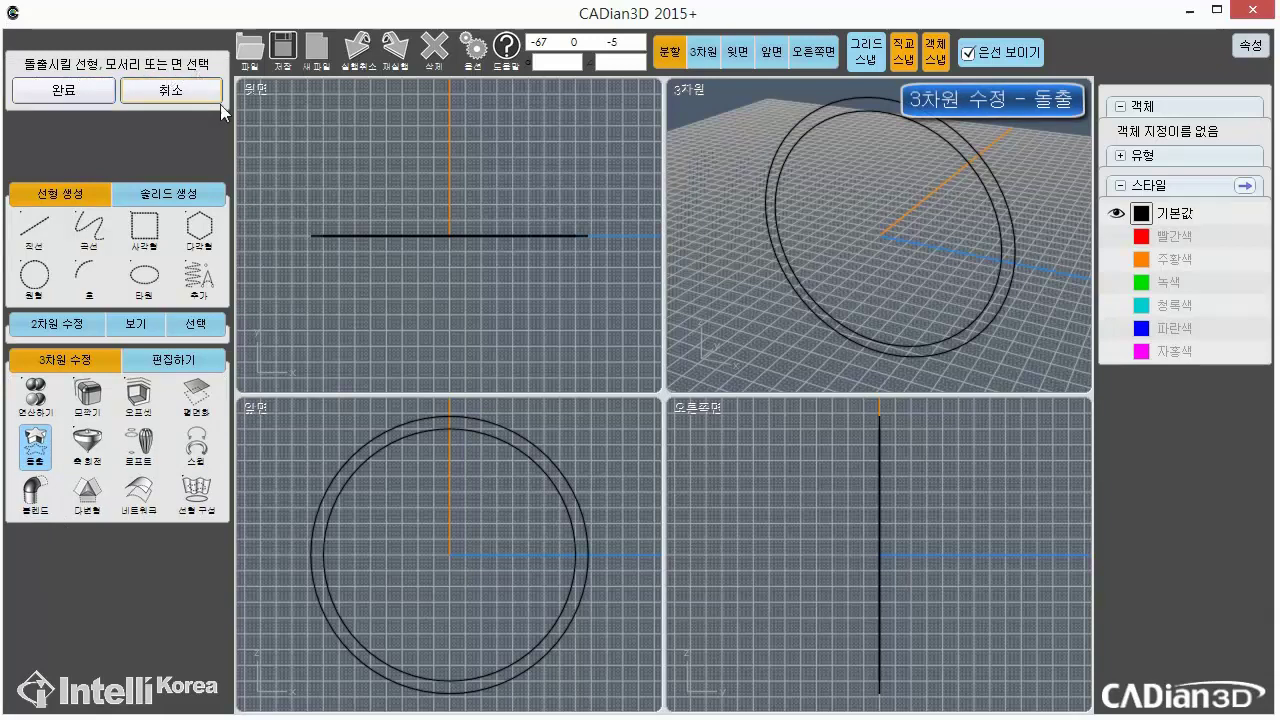
click(568, 477)
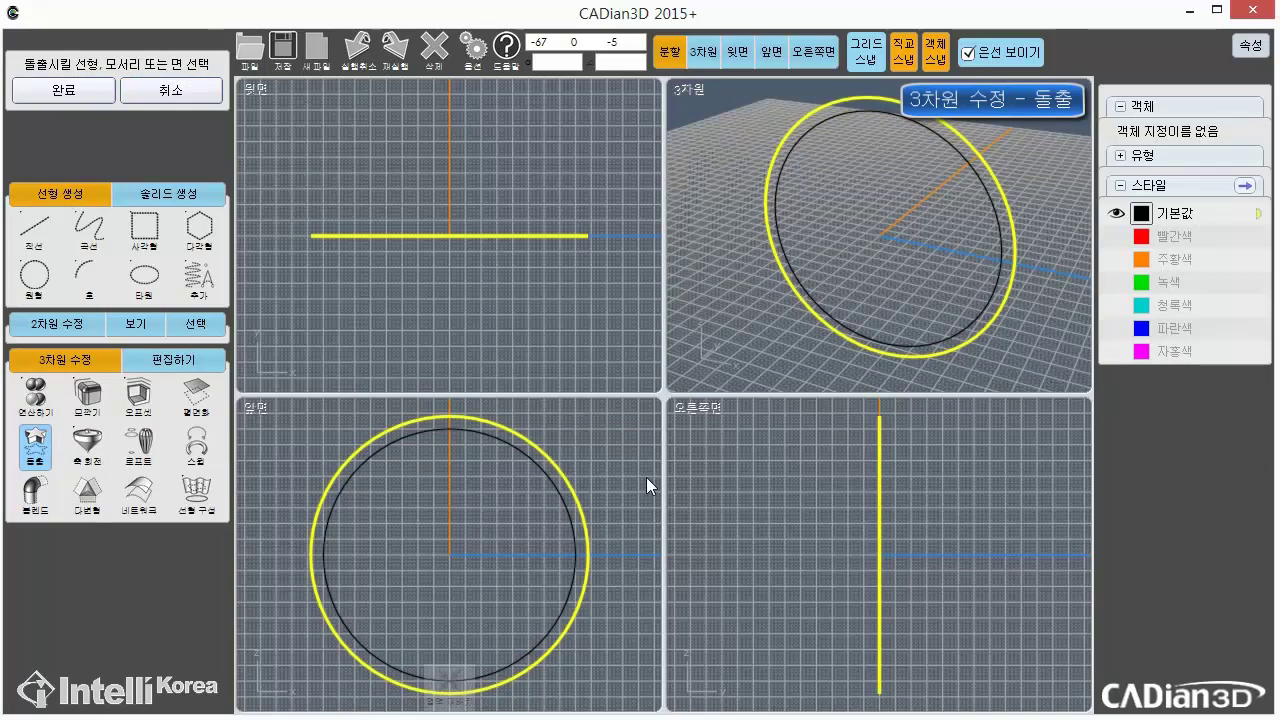
click(64, 91)
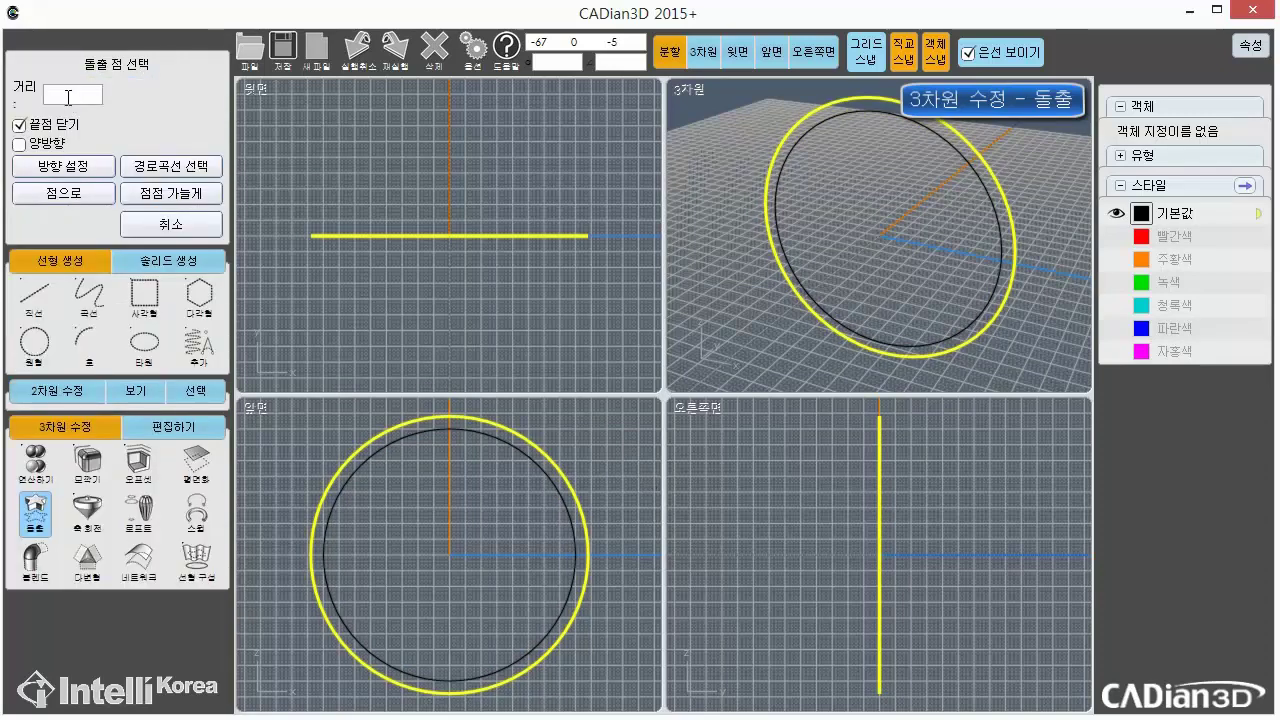
text(-1)
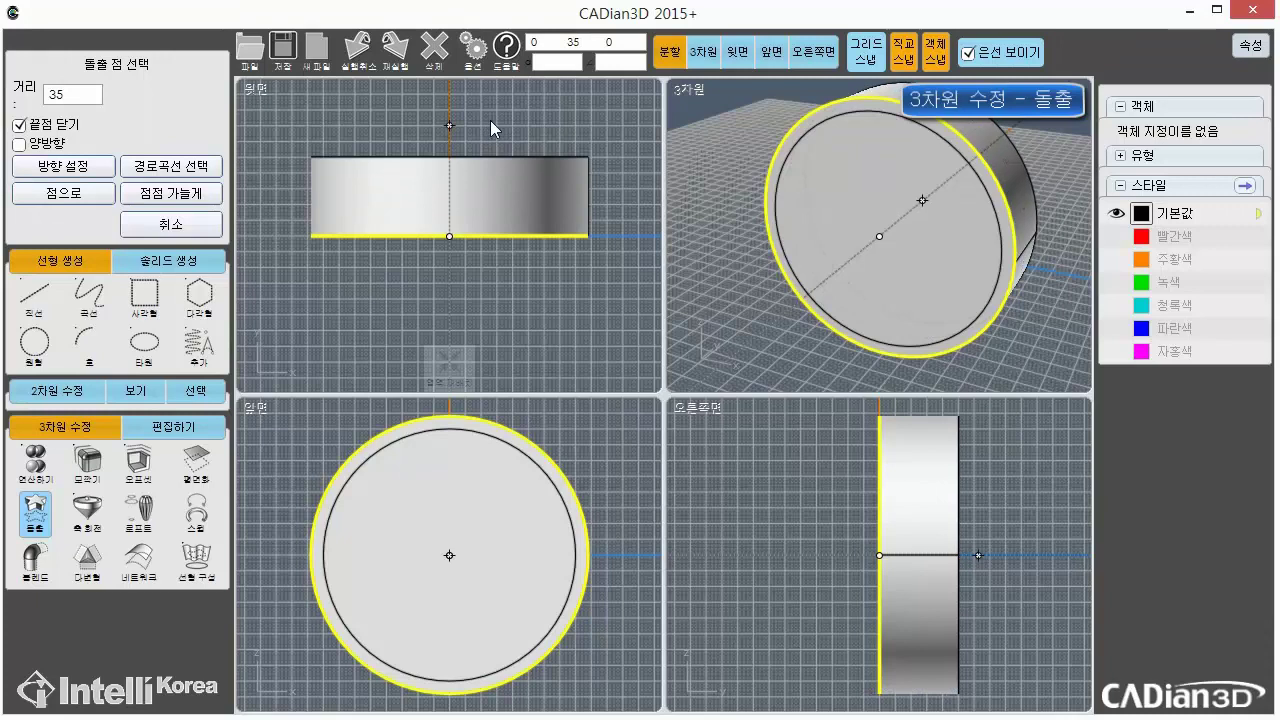
middle_drag(487, 131, 481, 262)
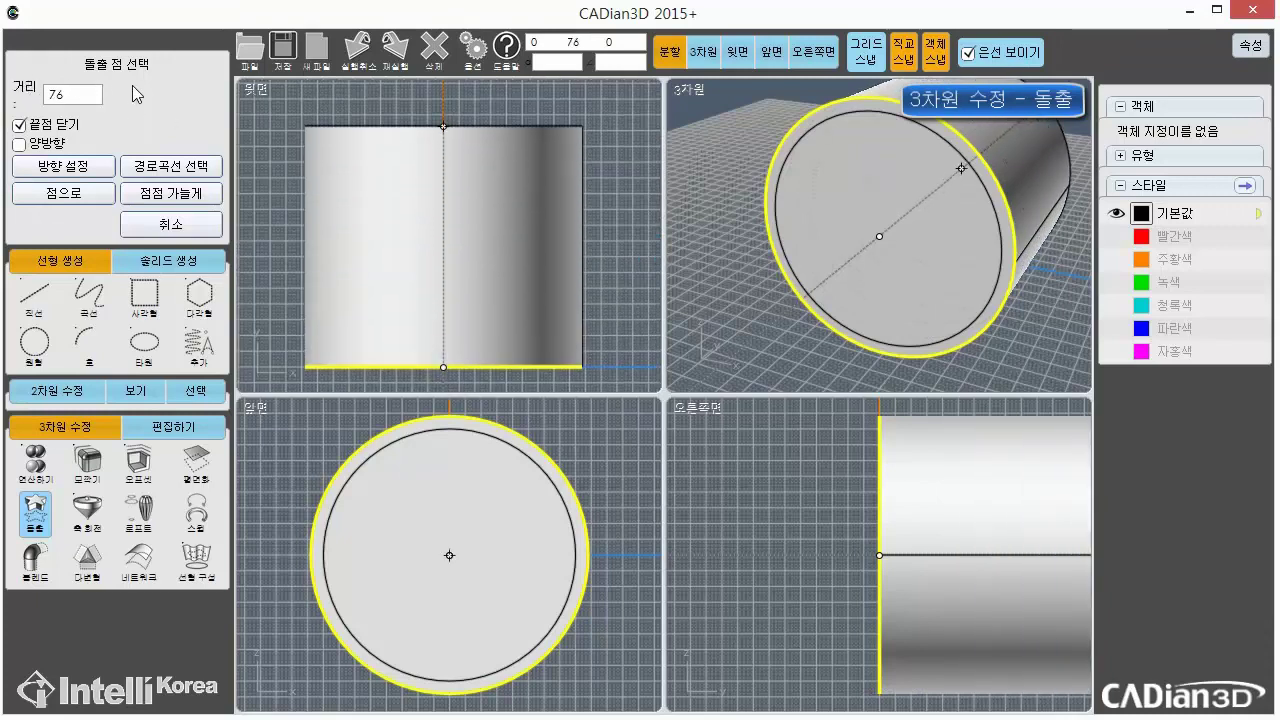
click(82, 94)
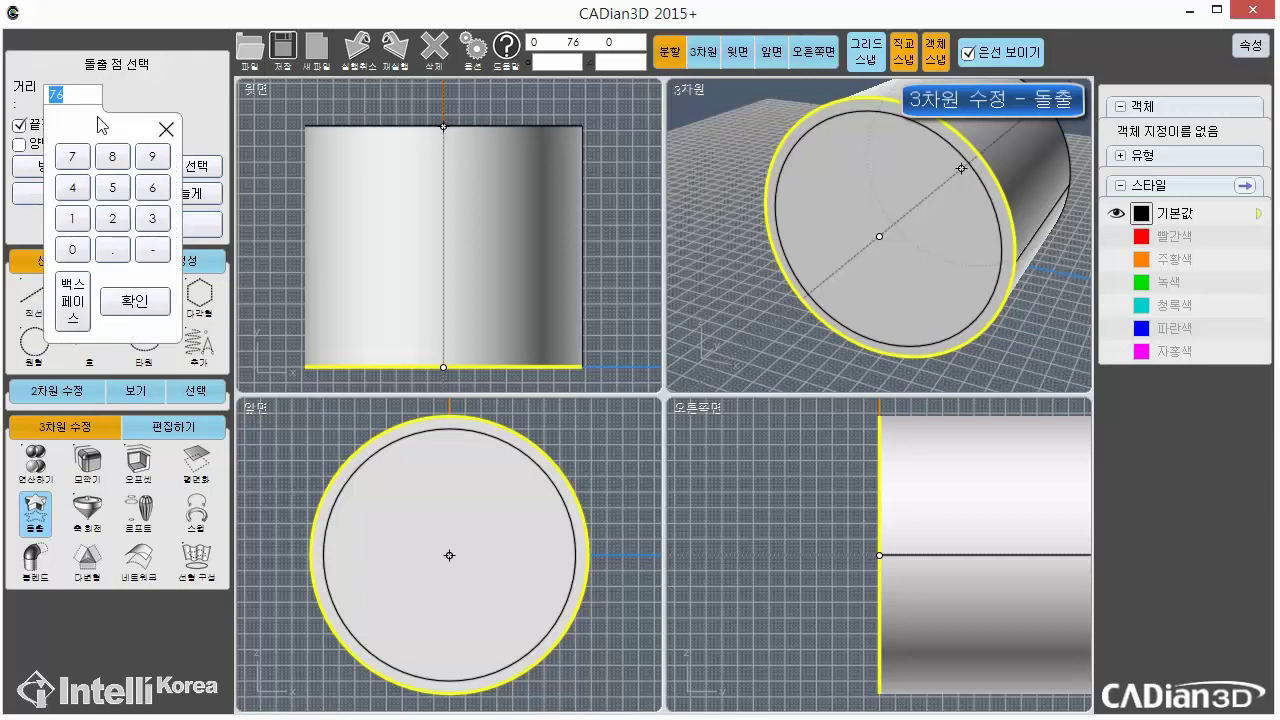
click(152, 220)
click(72, 249)
click(72, 249)
click(135, 300)
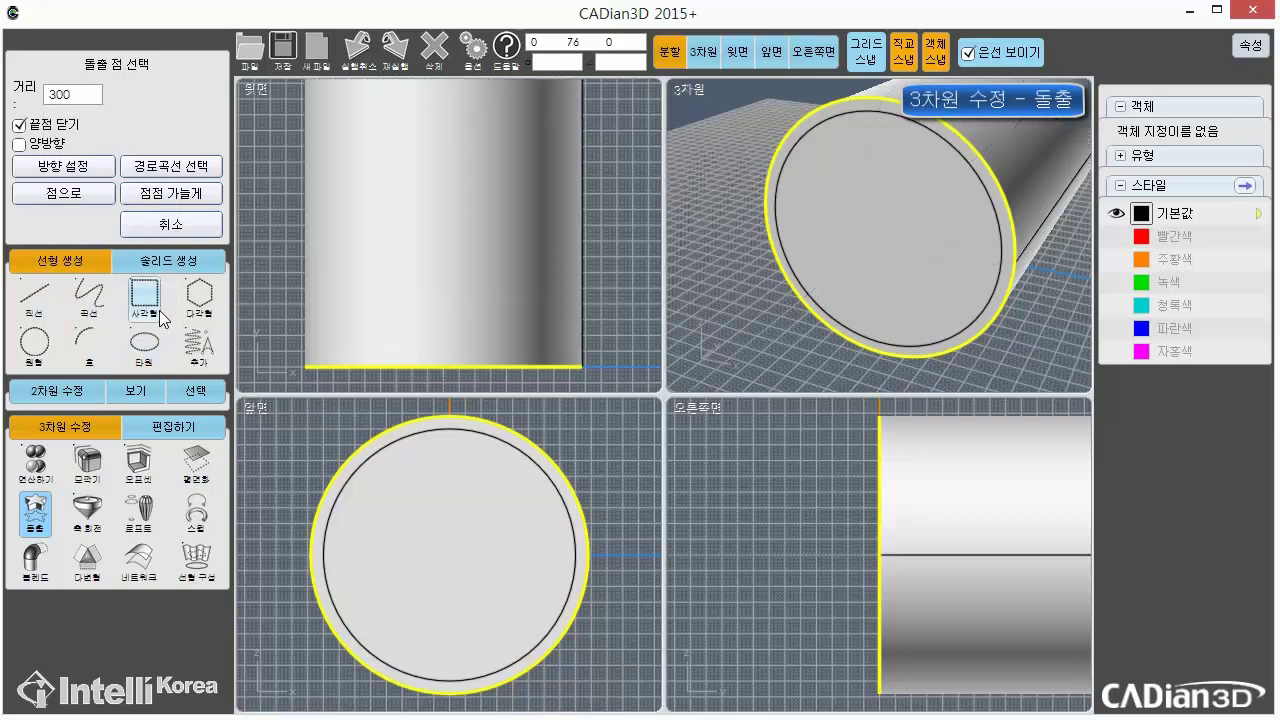
click(632, 311)
right_drag(936, 251, 955, 188)
click(449, 364)
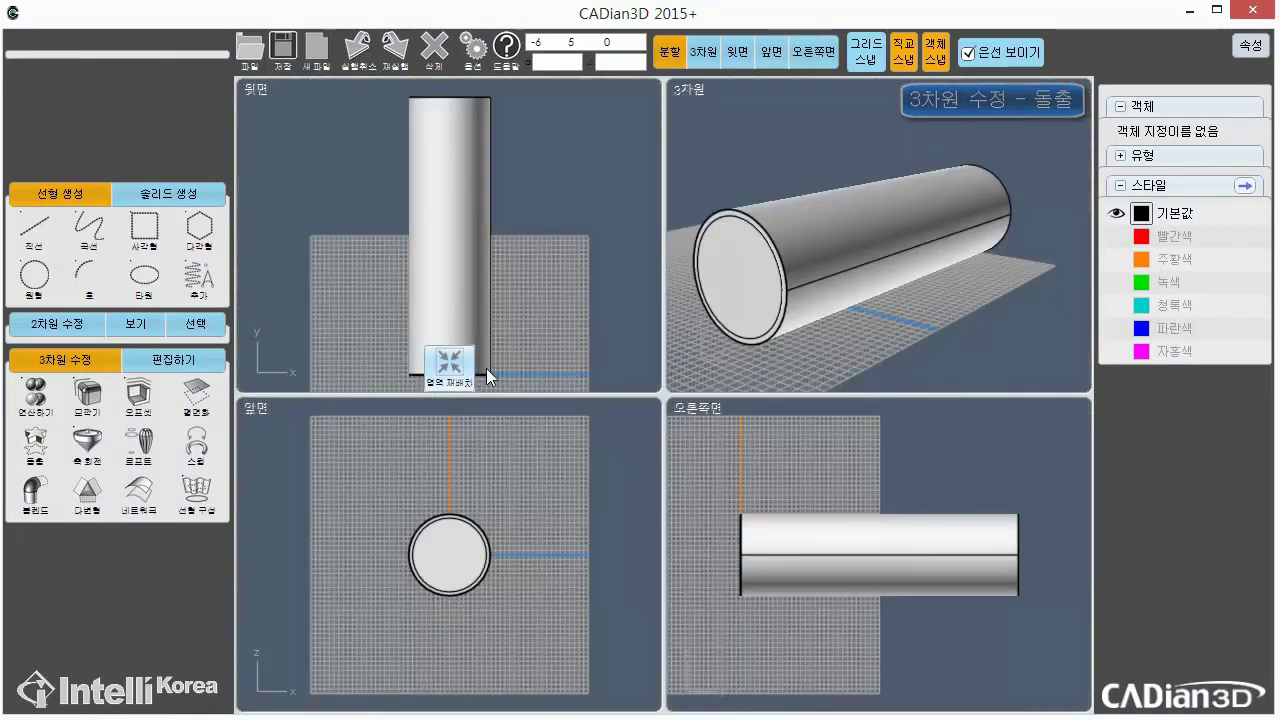
Extrude the inner offset circle by a distance of 300 to form a second cylinder inside the first
right_drag(931, 270, 975, 240)
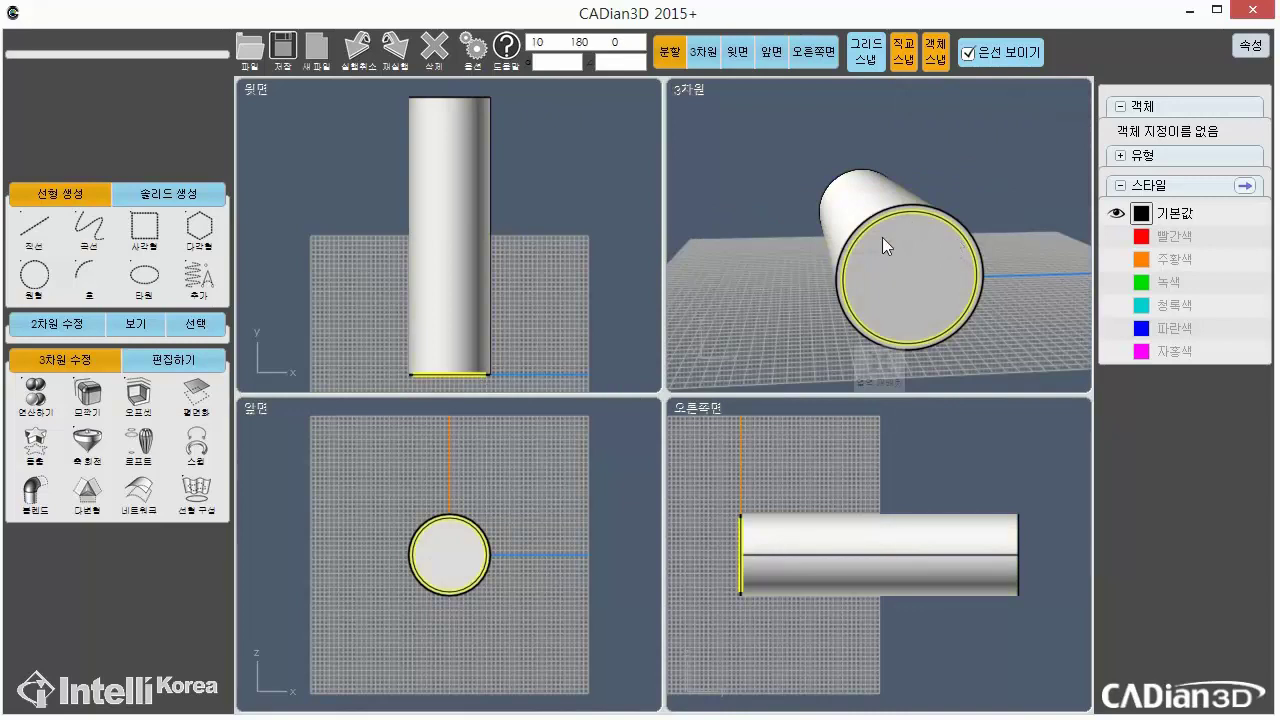
click(947, 276)
right_drag(983, 286, 977, 303)
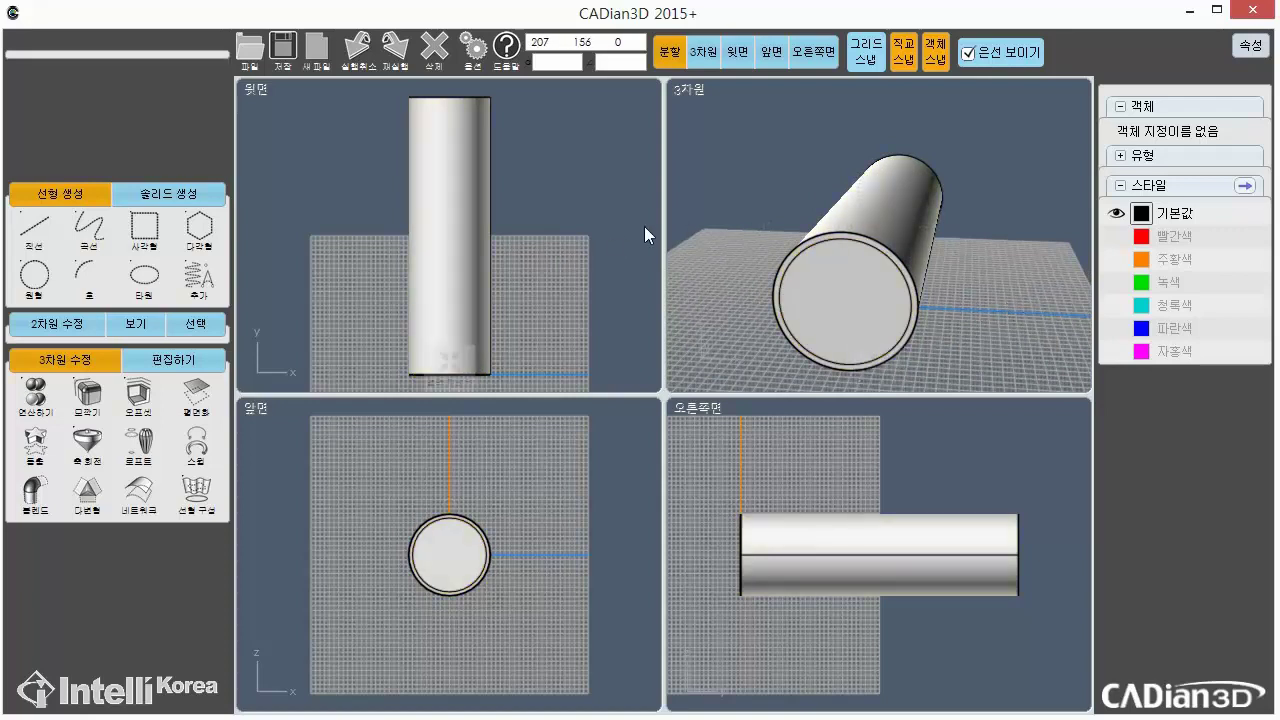
click(35, 445)
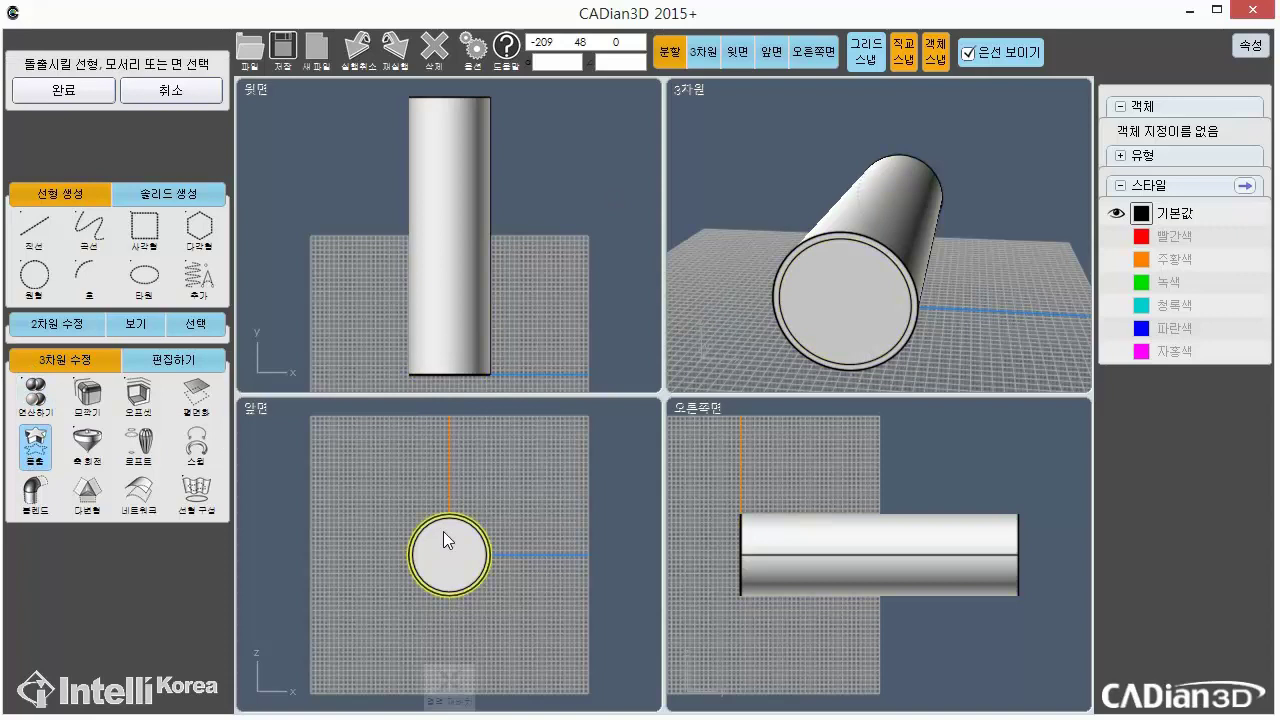
scroll(455, 520, up, 5)
scroll(484, 562, up, 3)
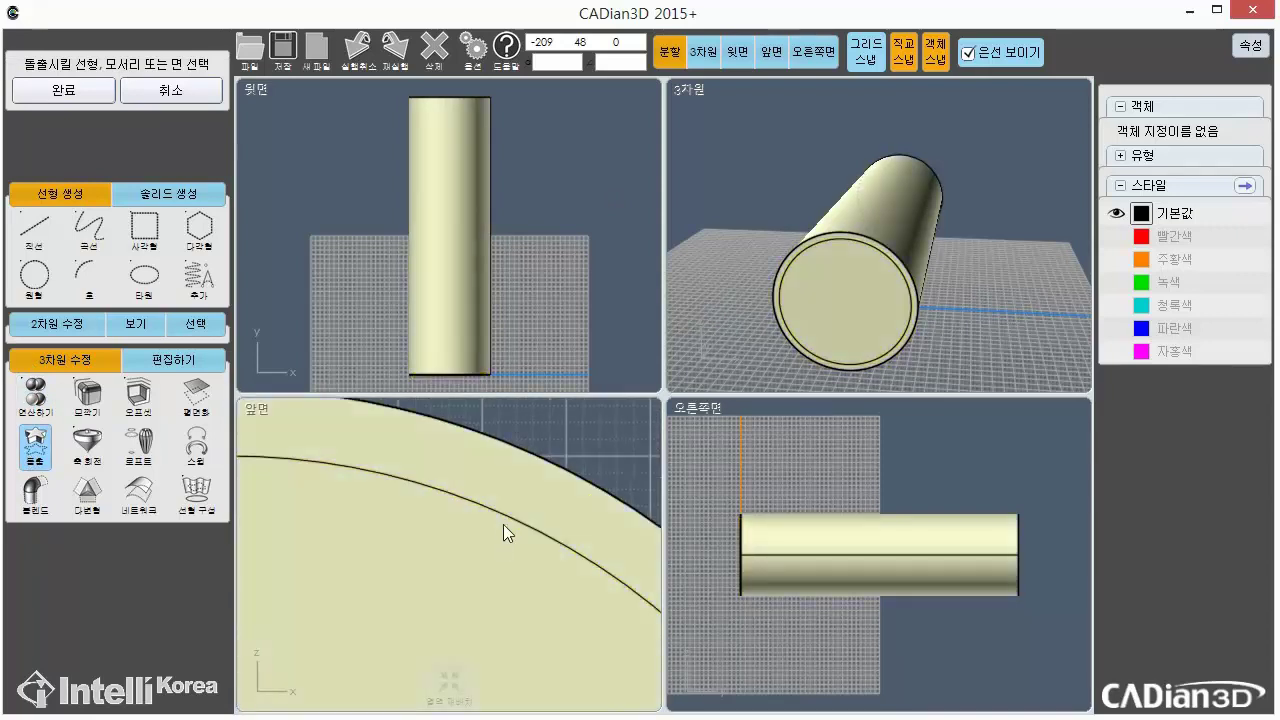
click(95, 91)
click(90, 95)
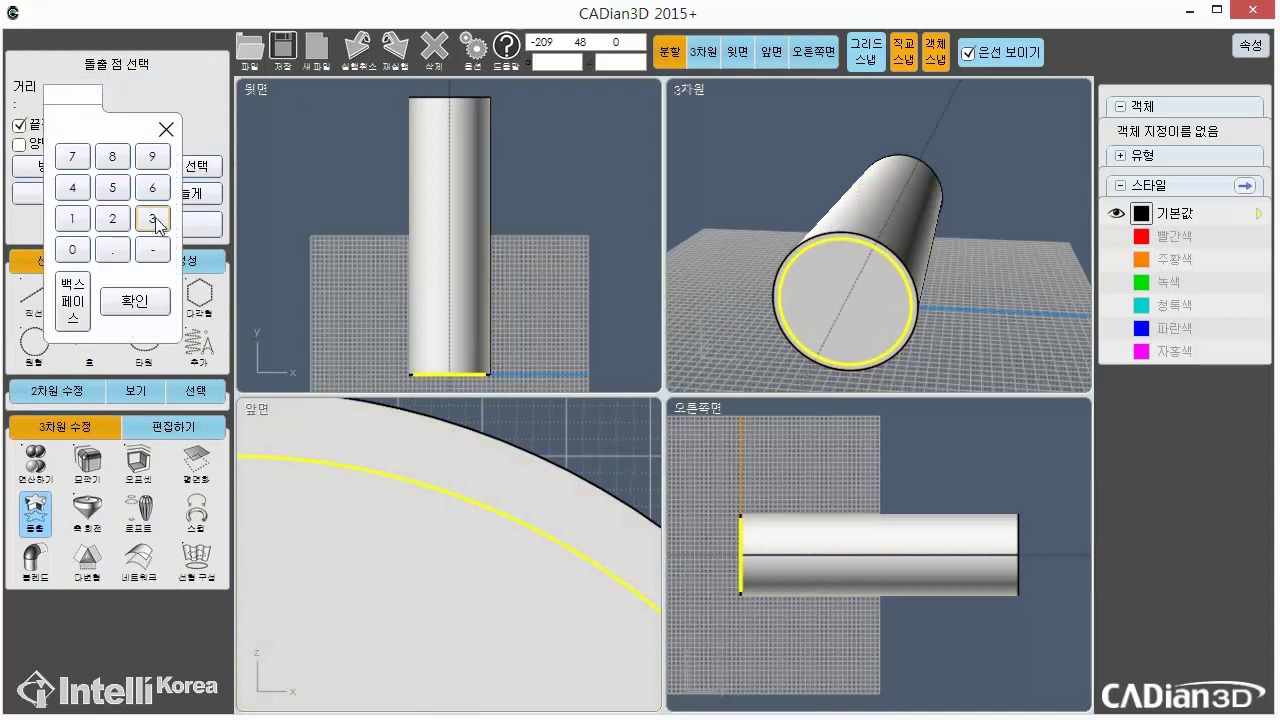
click(72, 250)
click(124, 318)
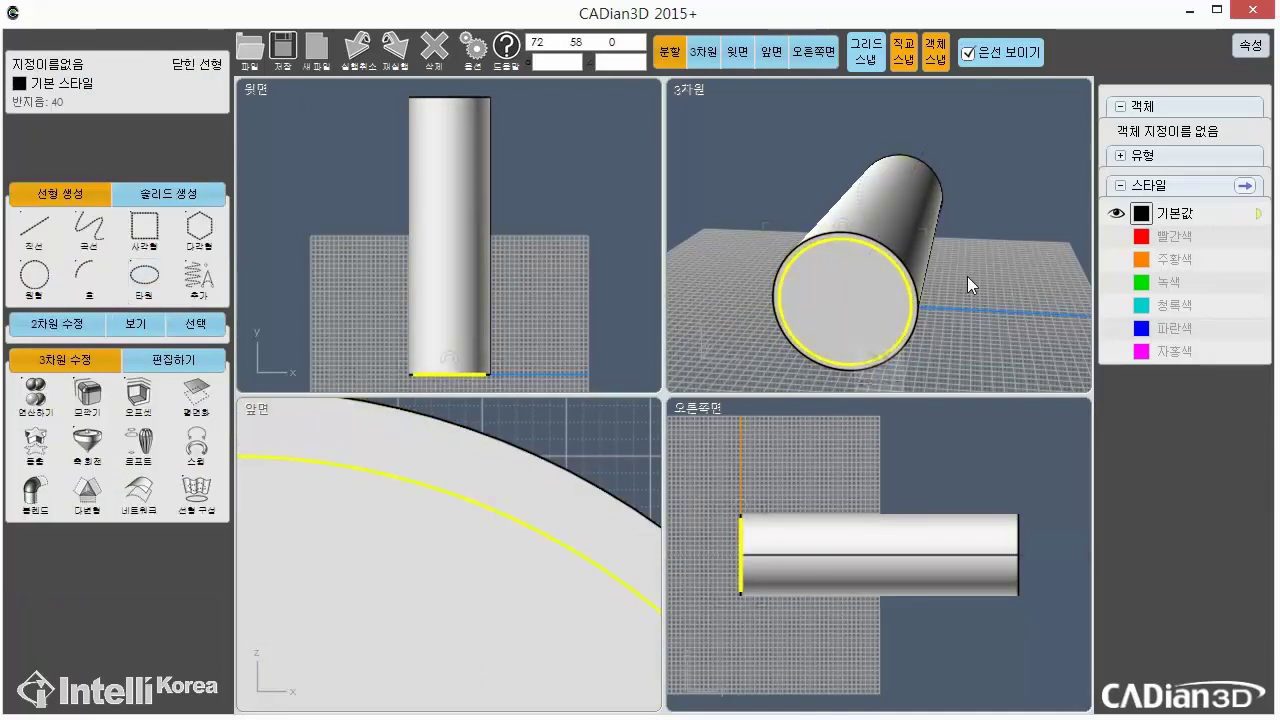
Move the outer cylinder sideways in the top view to inspect the inner cylinder, and undo the move
mouse_move(972, 278)
right_down()
mouse_move(915, 322)
mouse_move(972, 264)
right_up()
click(975, 336)
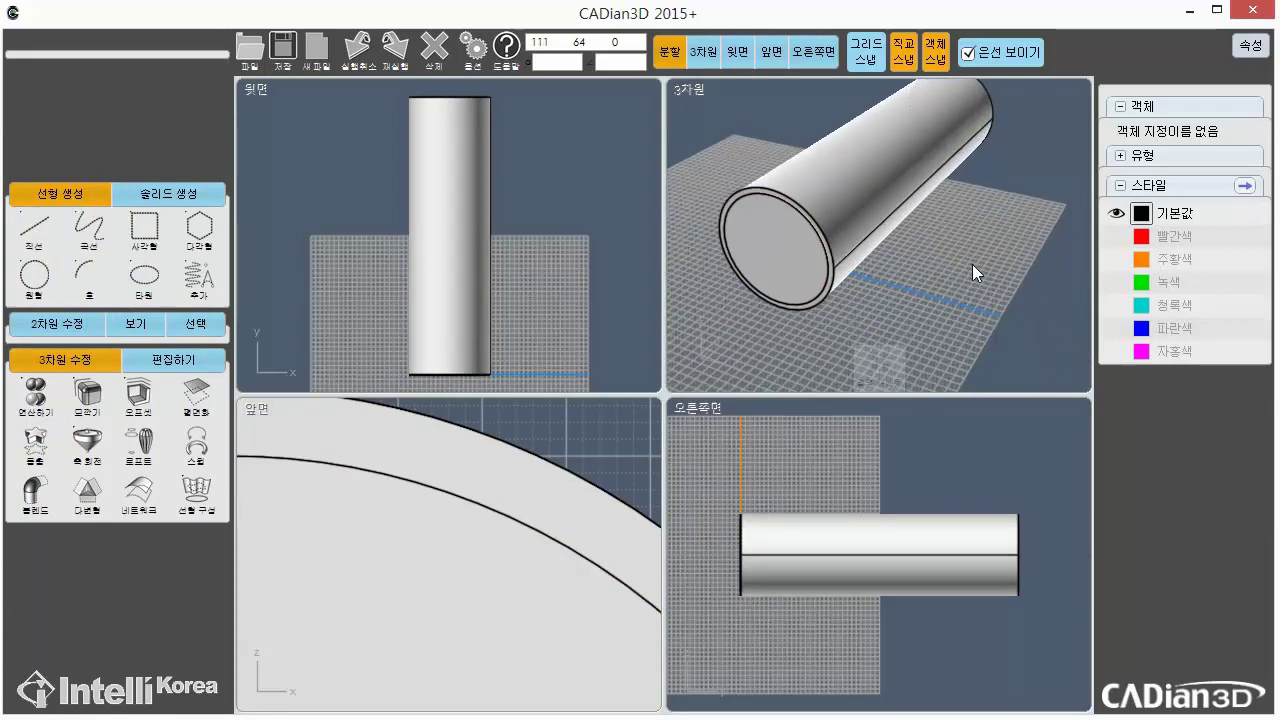
right_drag(899, 236, 934, 297)
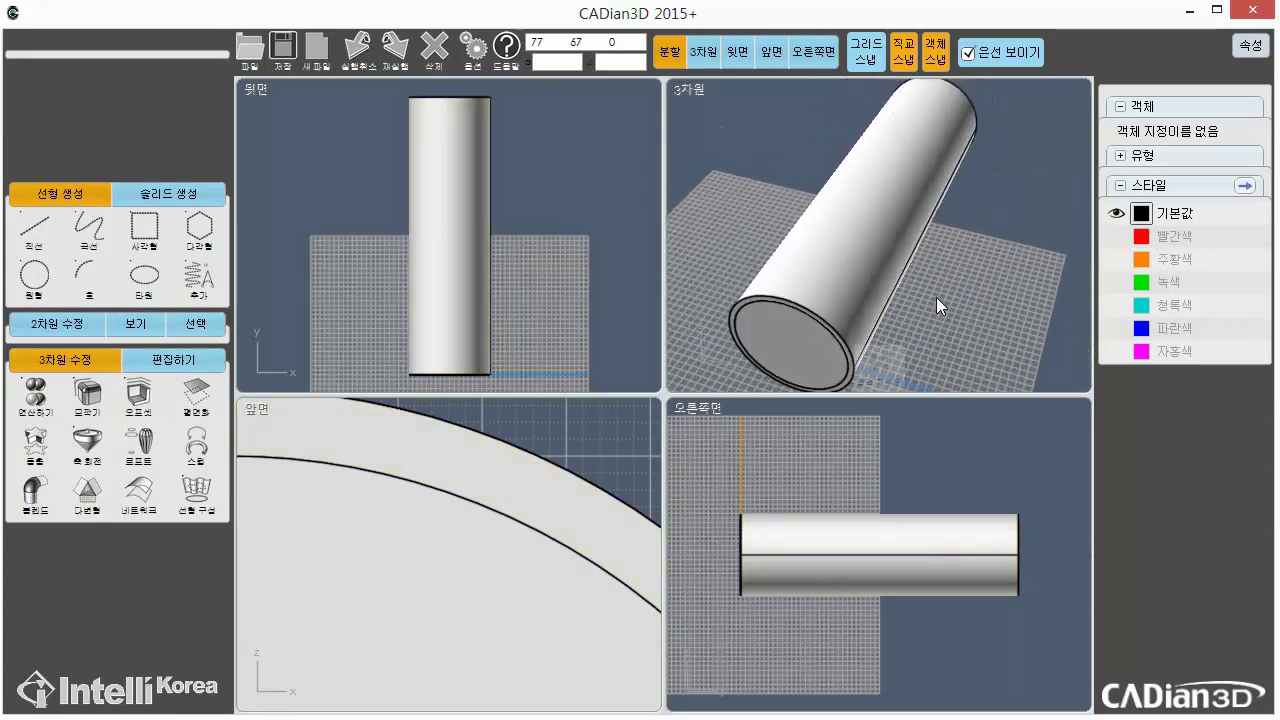
click(860, 238)
drag(443, 214, 580, 220)
click(455, 175)
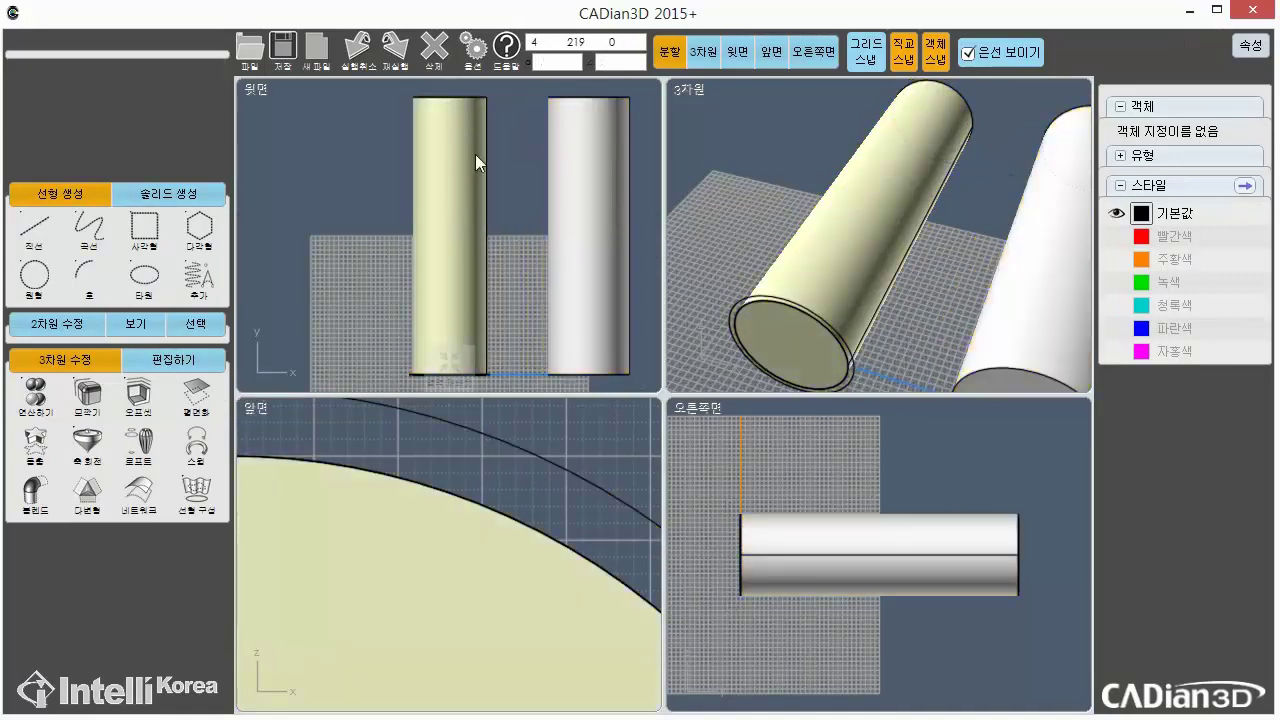
click(352, 56)
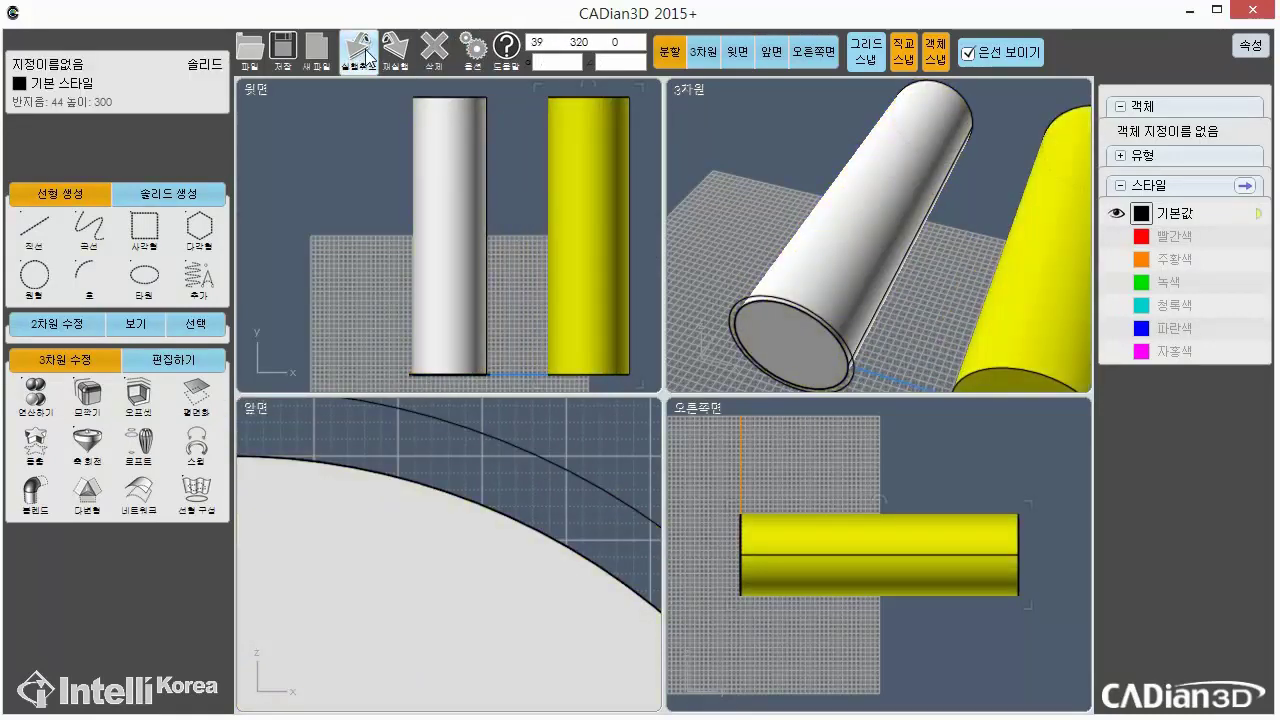
click(366, 56)
click(696, 308)
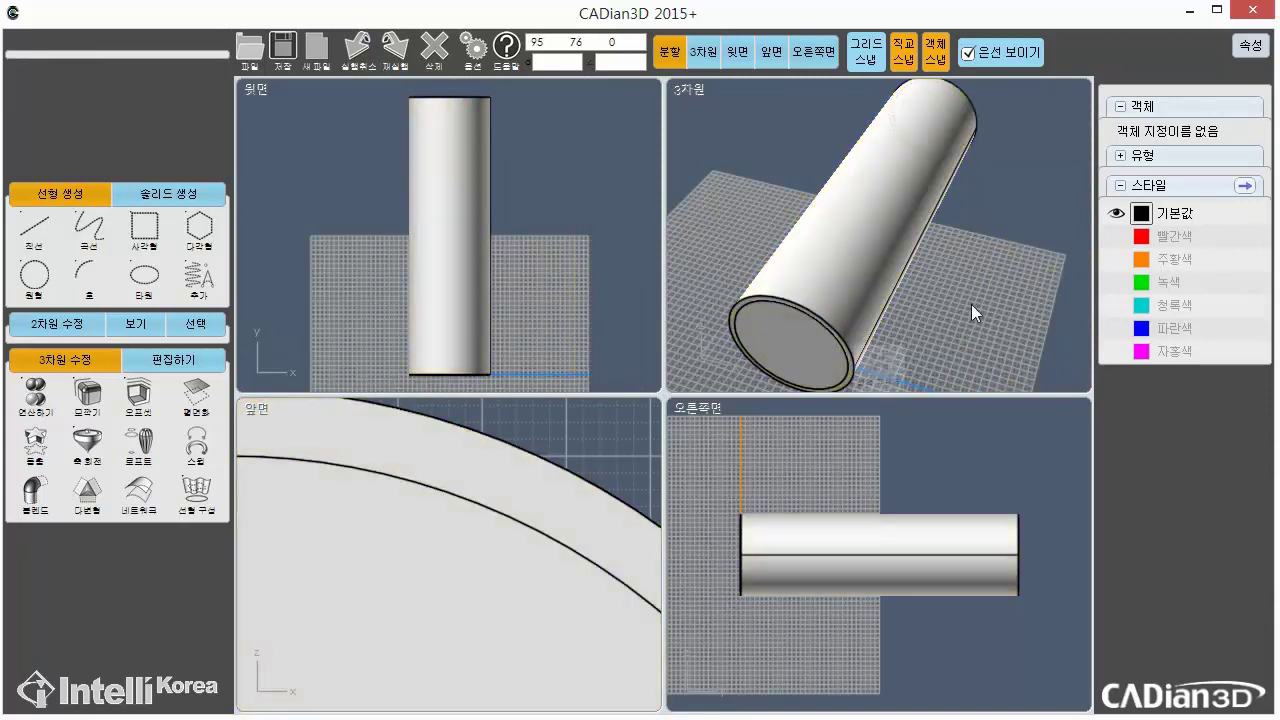
Subtract the inner cylinder from the outer cylinder to make a hollow tube
right_drag(988, 320, 833, 229)
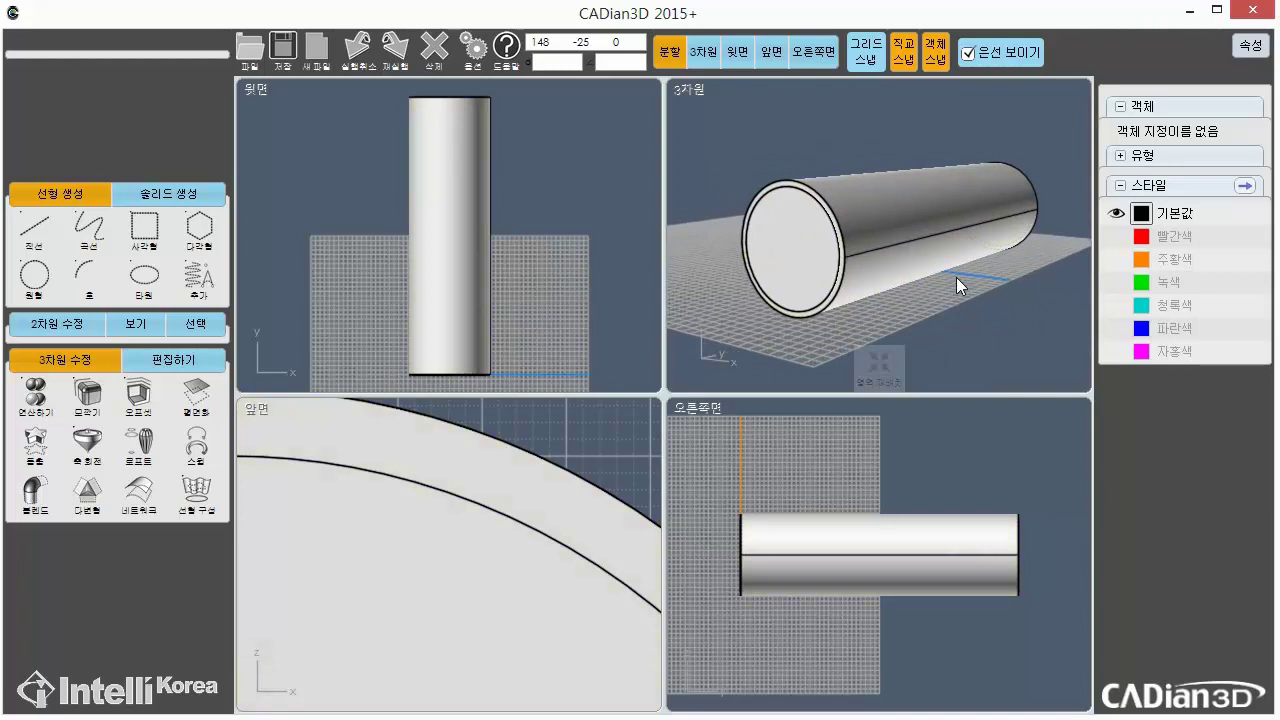
right_drag(850, 255, 882, 277)
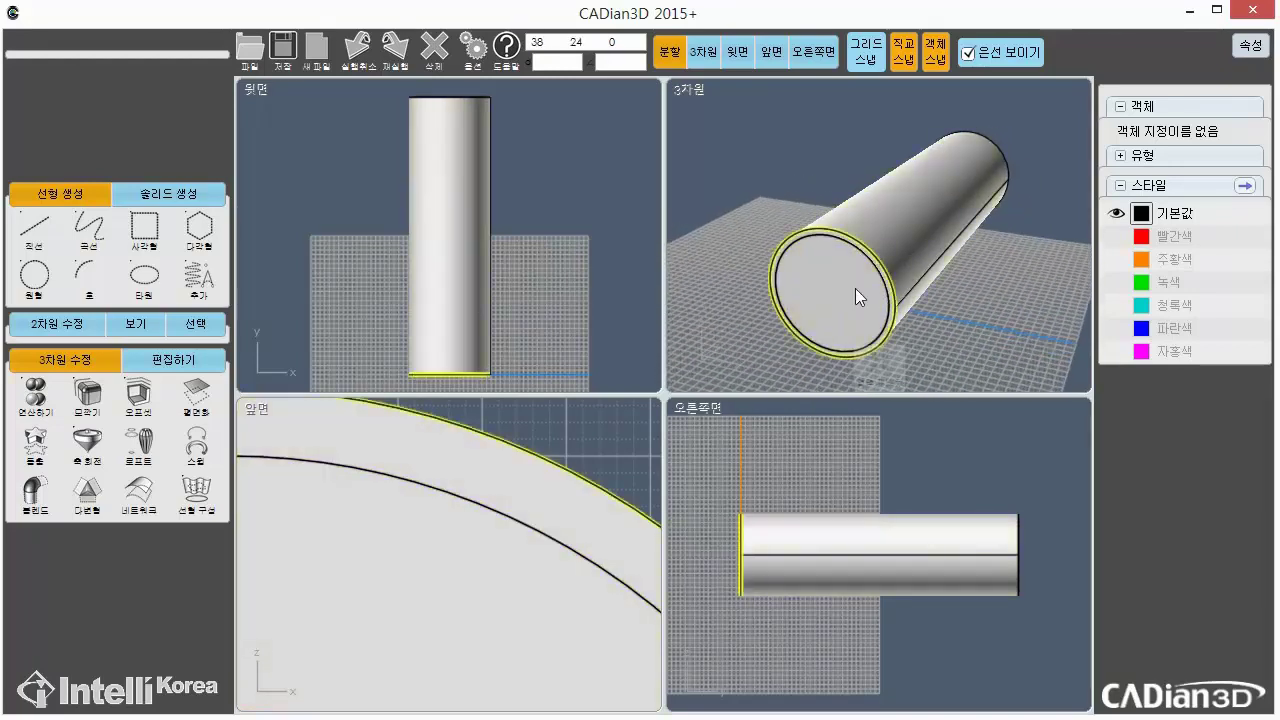
click(34, 395)
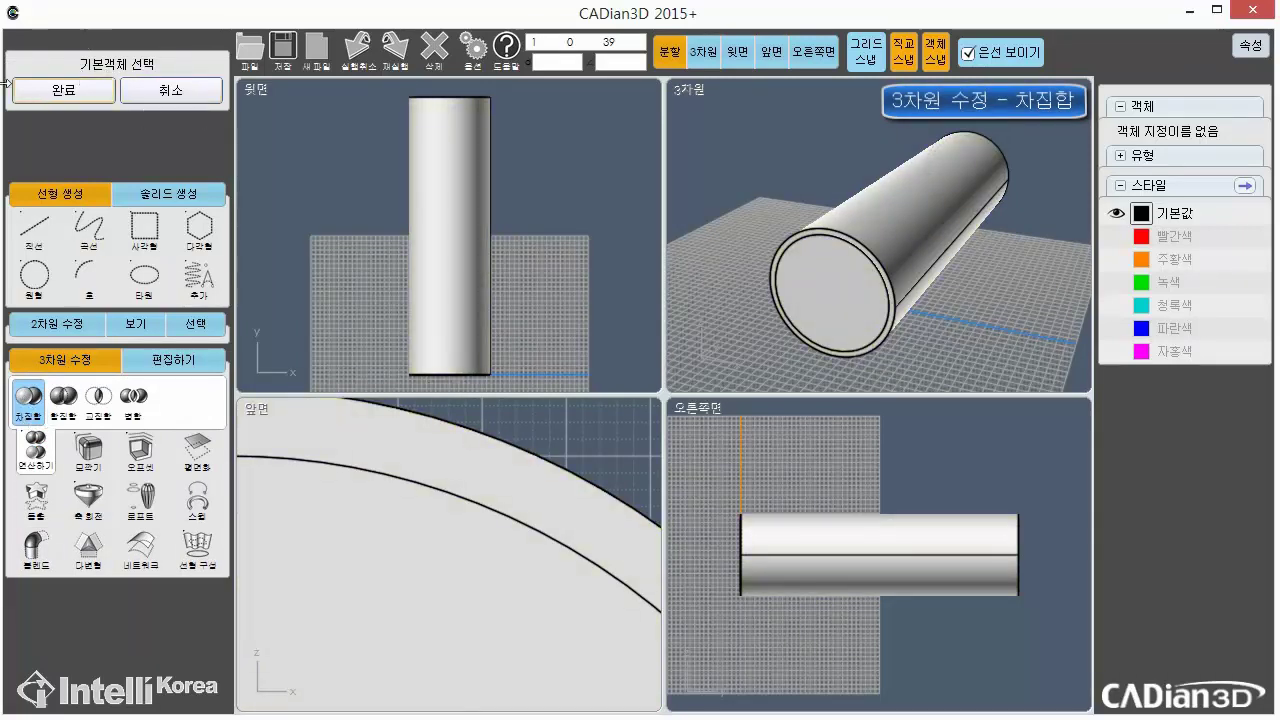
click(956, 200)
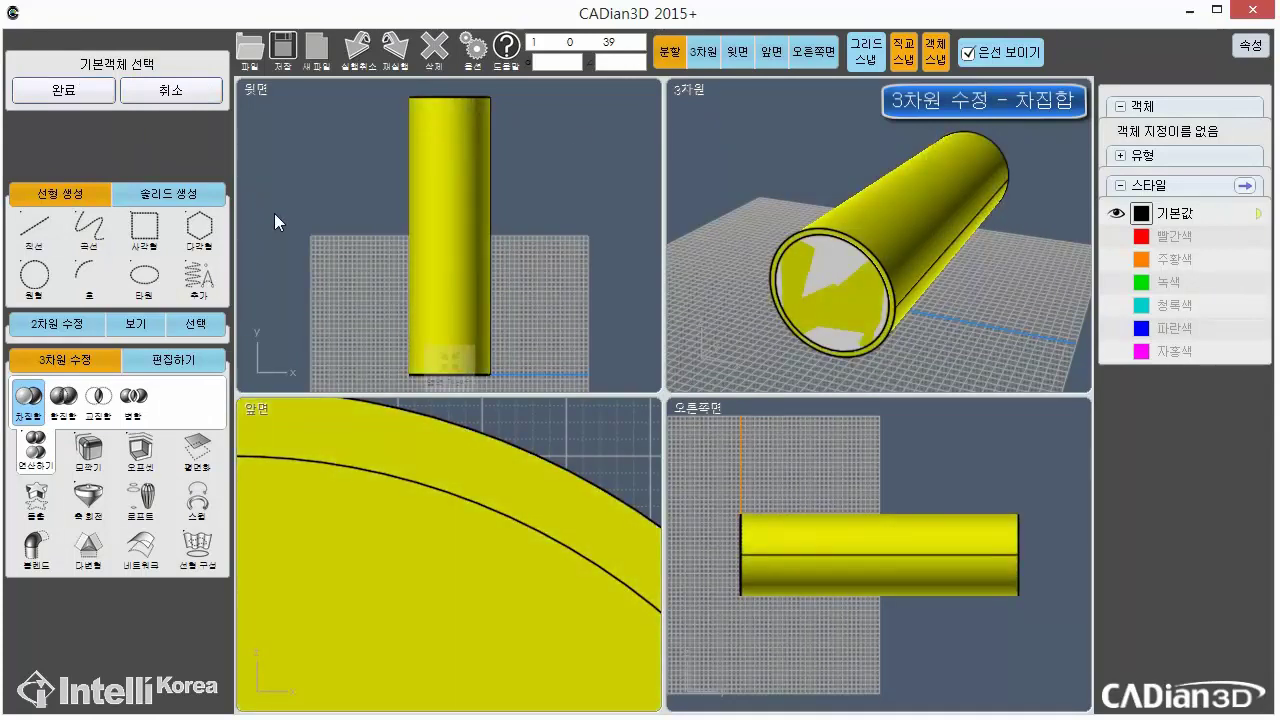
click(86, 94)
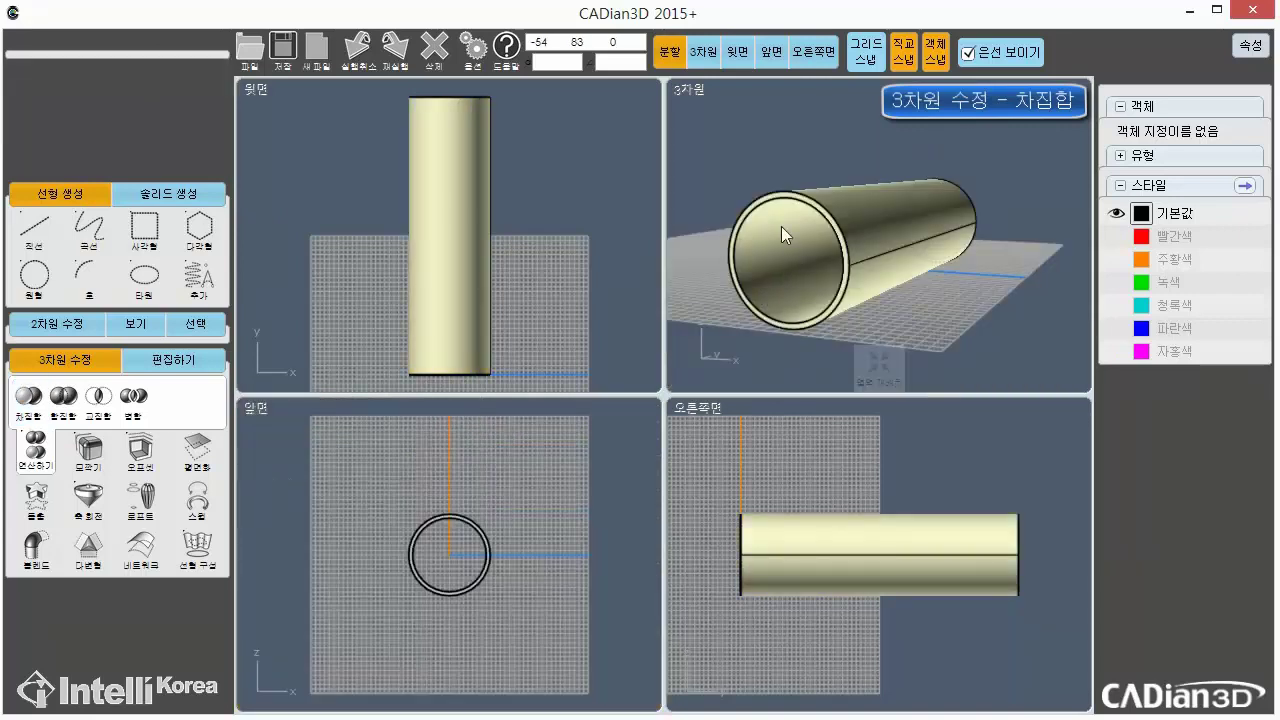
right_drag(1040, 288, 998, 301)
click(875, 318)
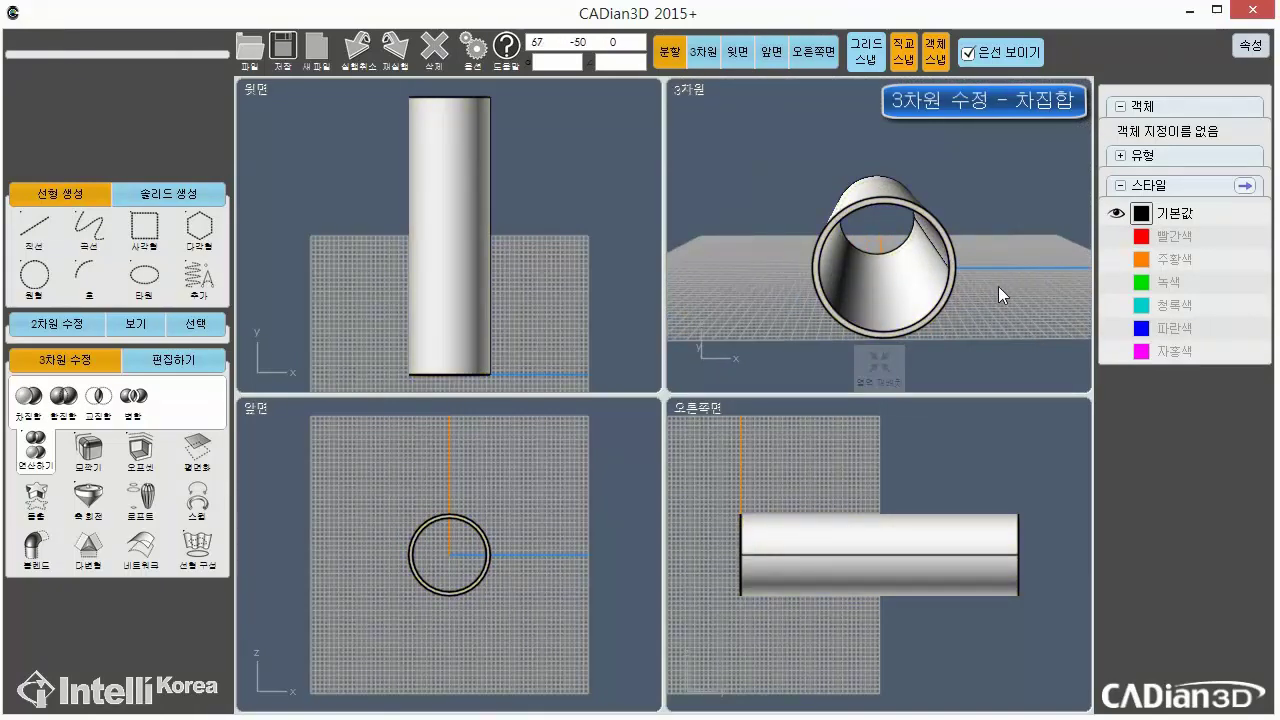
right_drag(998, 286, 948, 328)
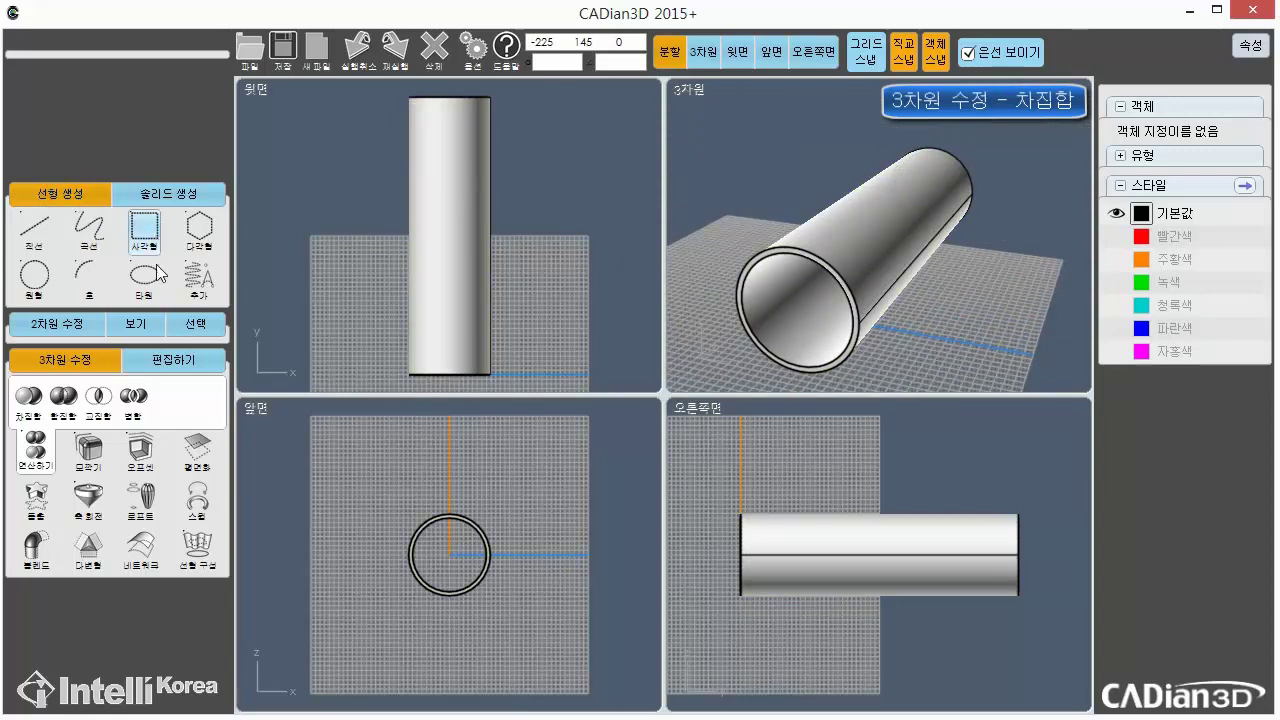
Start a centre-based rectangle in the full-size front view, centred on the lowest point of the tube's inner circle
click(145, 228)
click(67, 232)
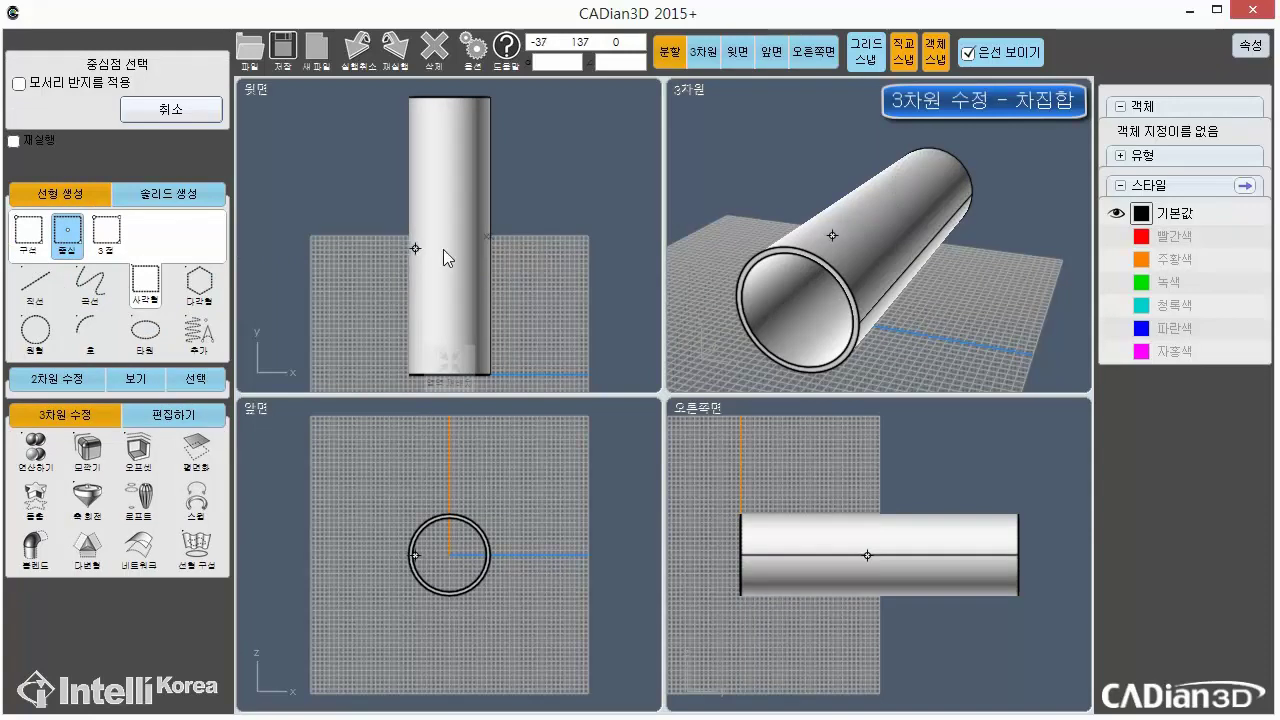
middle_drag(611, 353, 587, 306)
middle_drag(839, 584, 843, 536)
middle_drag(421, 580, 449, 534)
scroll(535, 598, up, 1)
scroll(535, 598, up, 3)
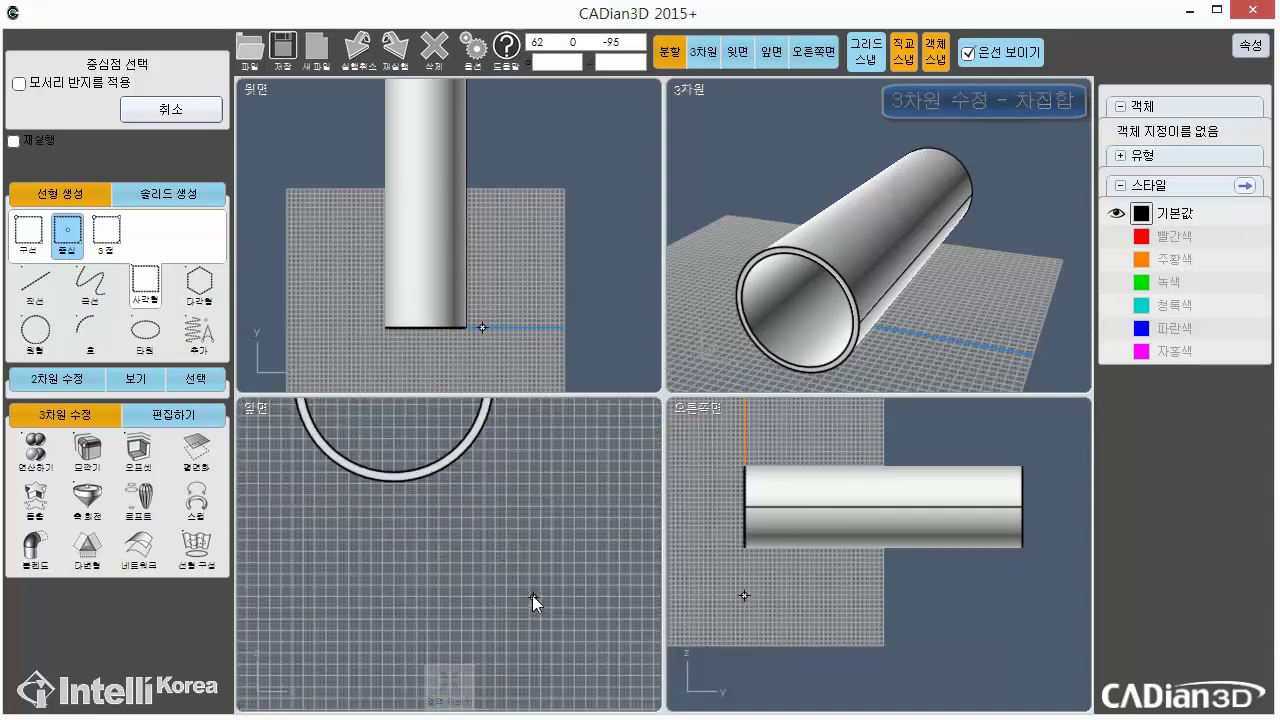
middle_drag(519, 560, 579, 625)
click(769, 52)
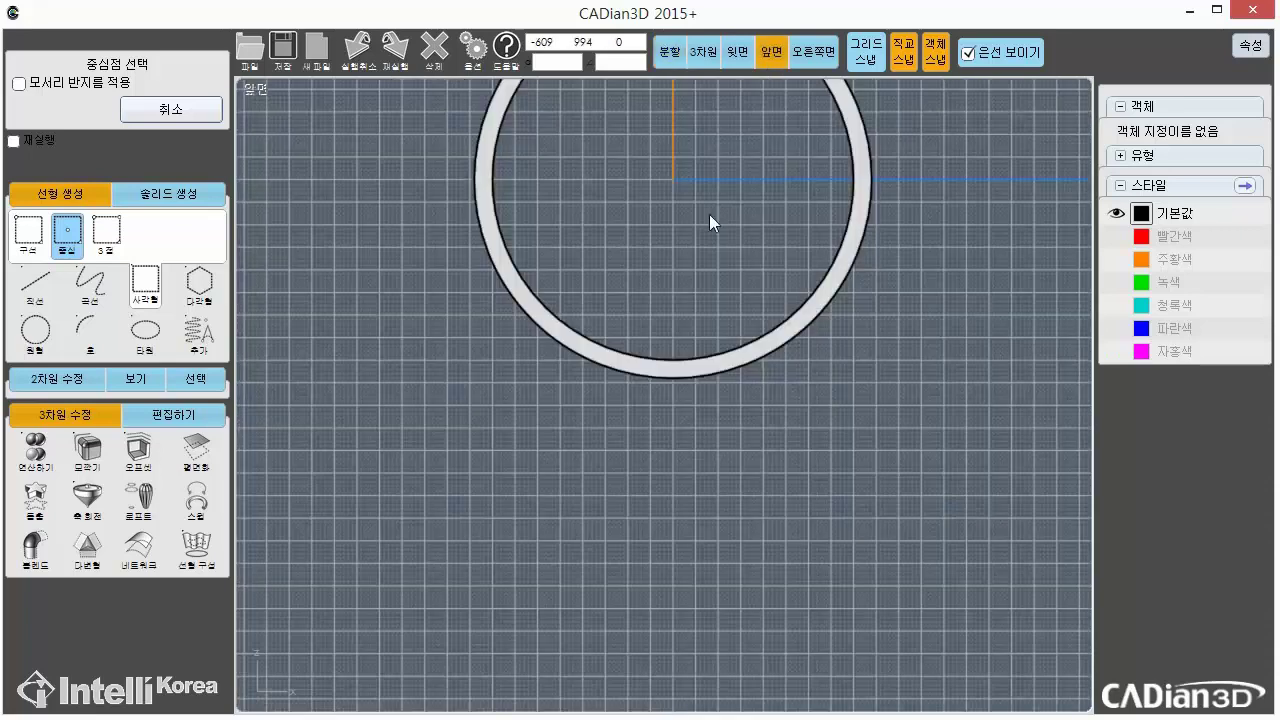
middle_drag(747, 348, 706, 485)
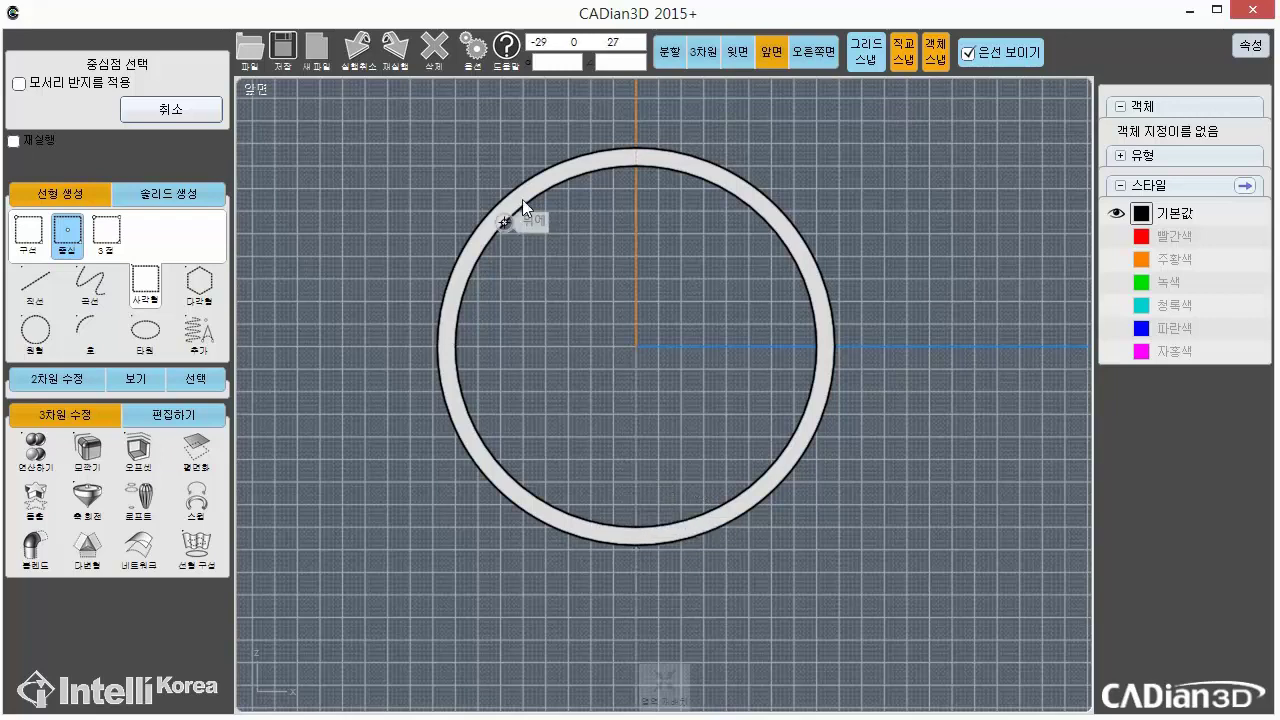
click(636, 526)
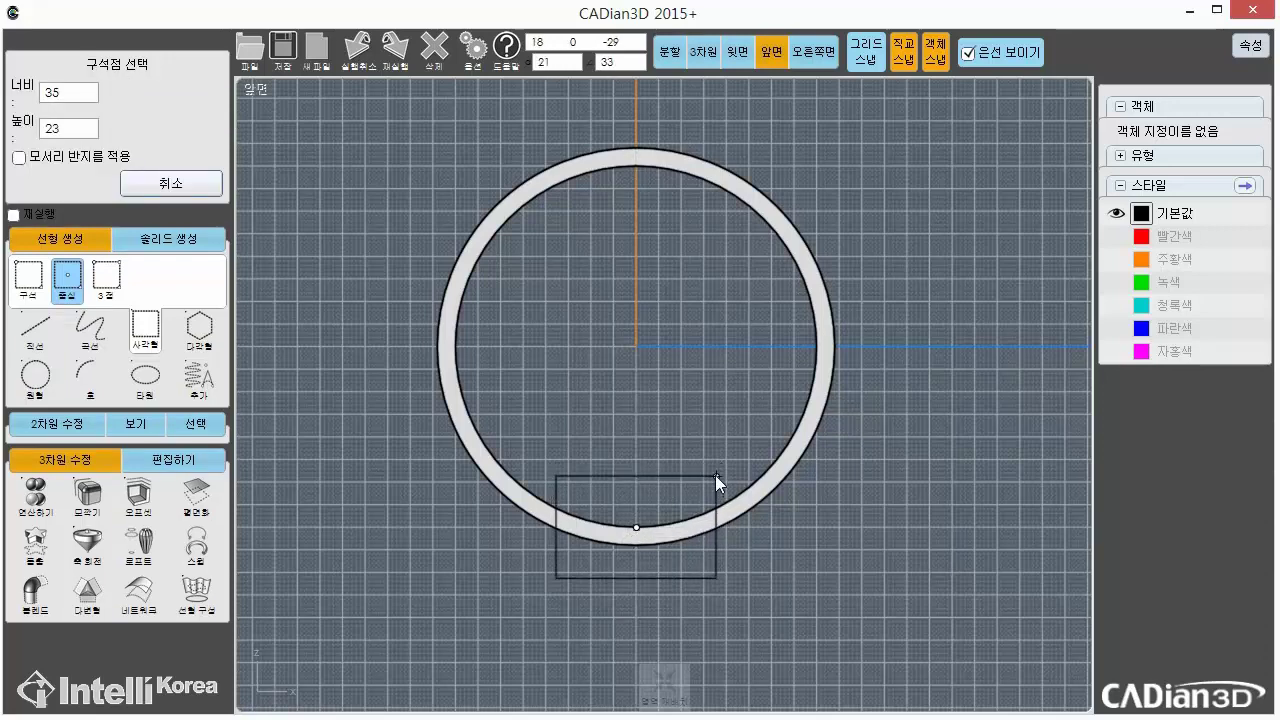
Set the rectangle's width to 18 and its height to 10
click(74, 96)
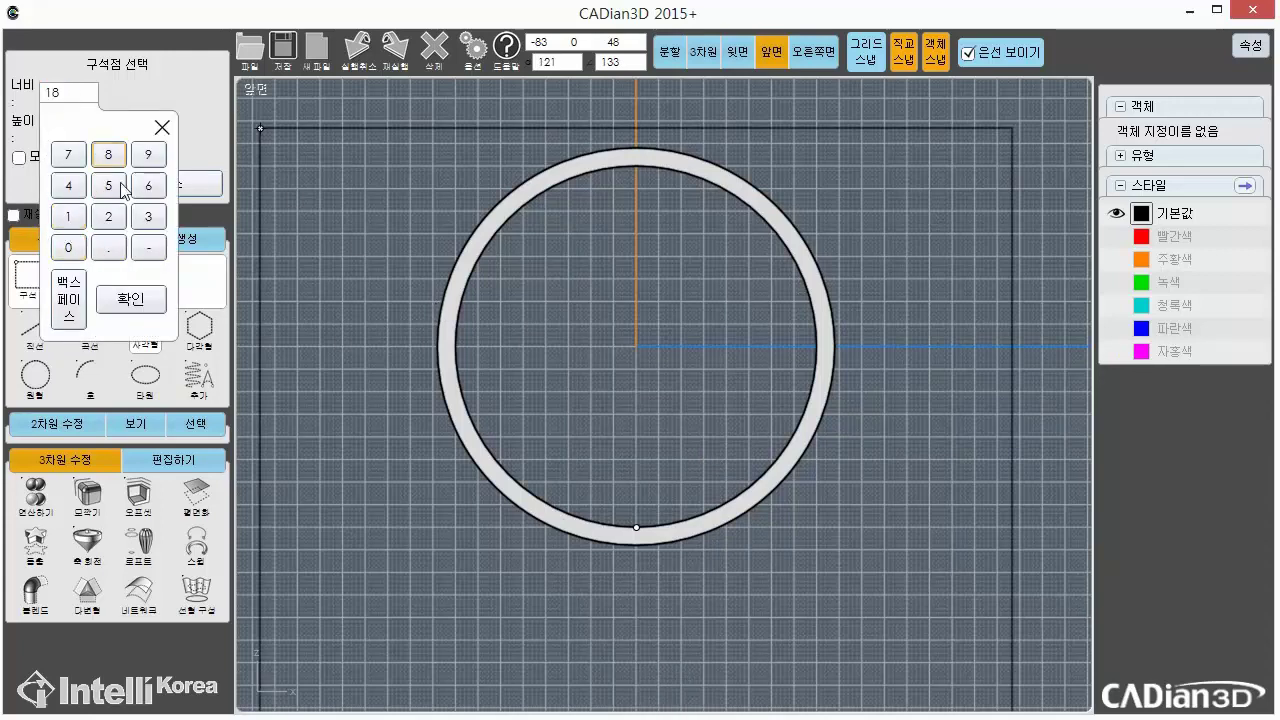
click(133, 300)
click(63, 120)
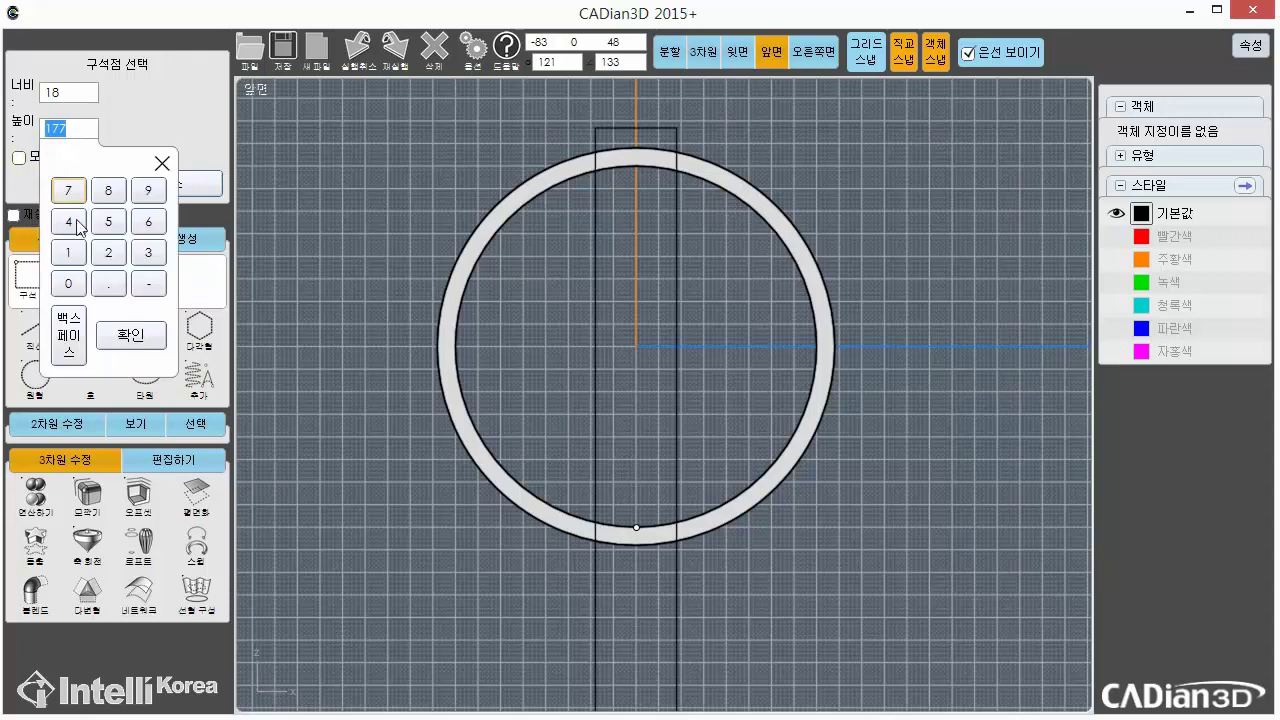
click(68, 252)
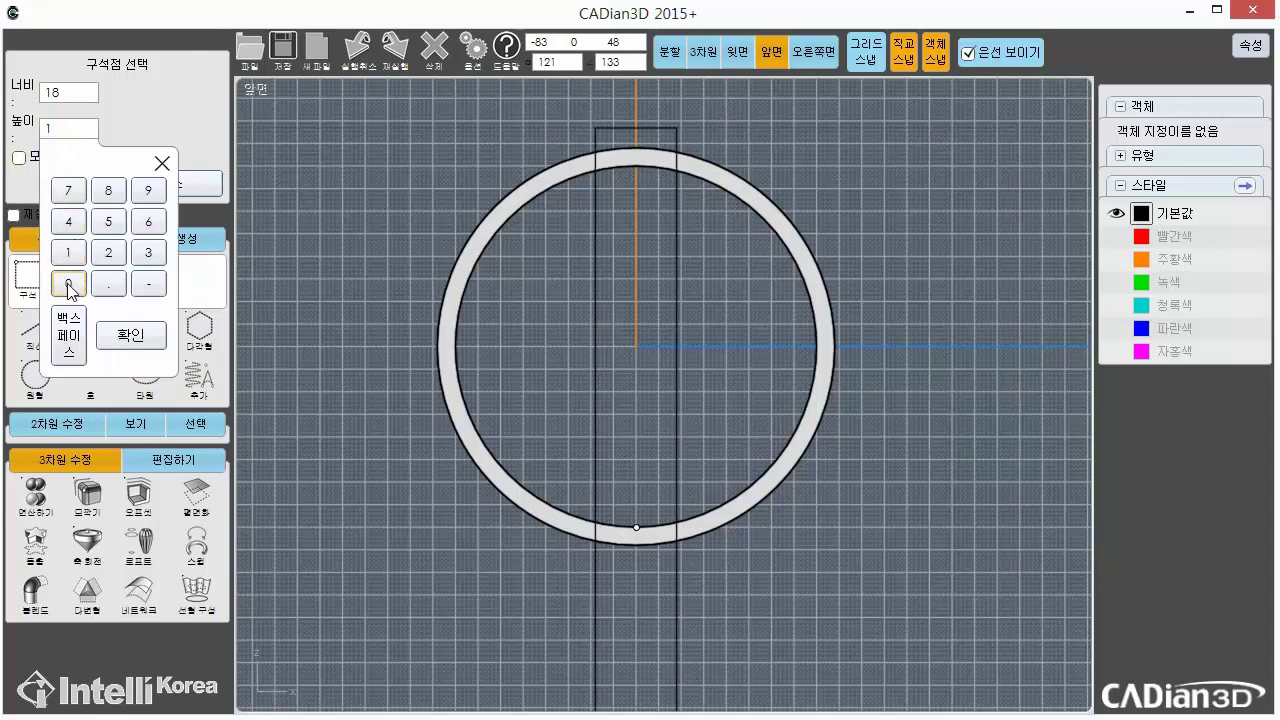
click(121, 338)
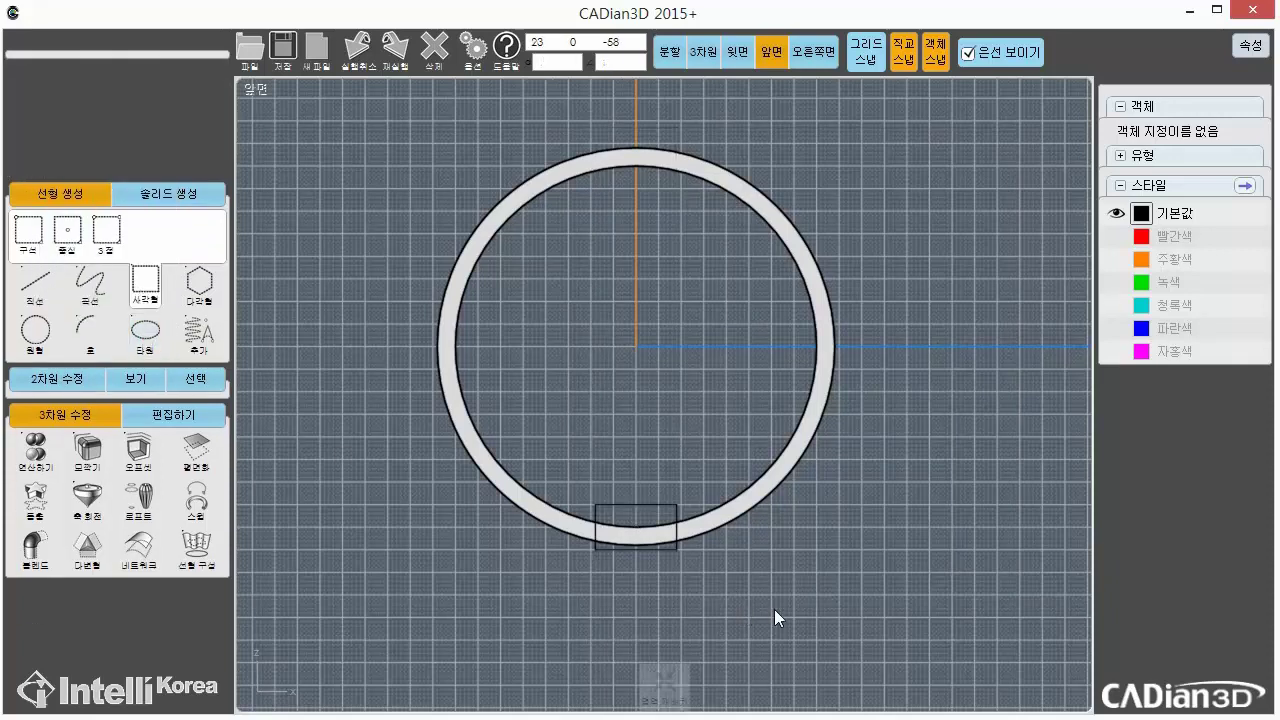
Extrude the small rectangle into a bar along the bottom of the tube, stopping short of the tube's far end
scroll(769, 538, up, 3)
click(720, 511)
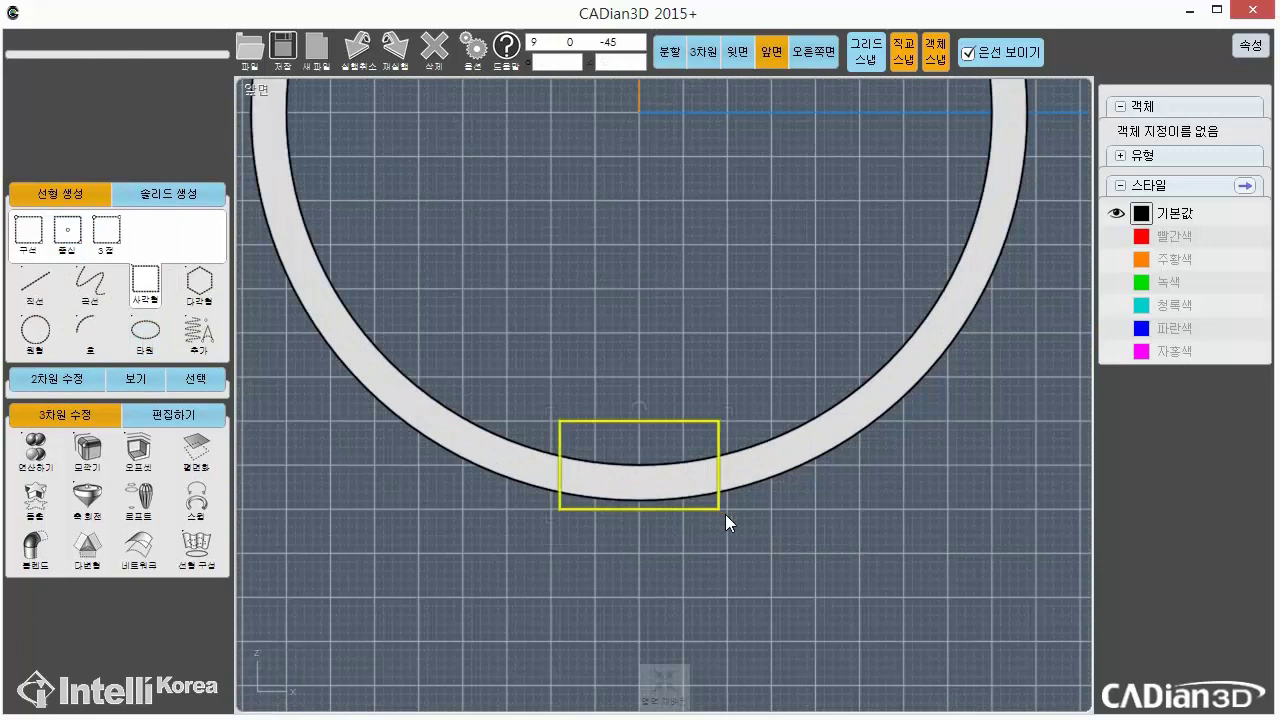
click(922, 585)
scroll(945, 563, down, 3)
middle_drag(943, 552, 869, 588)
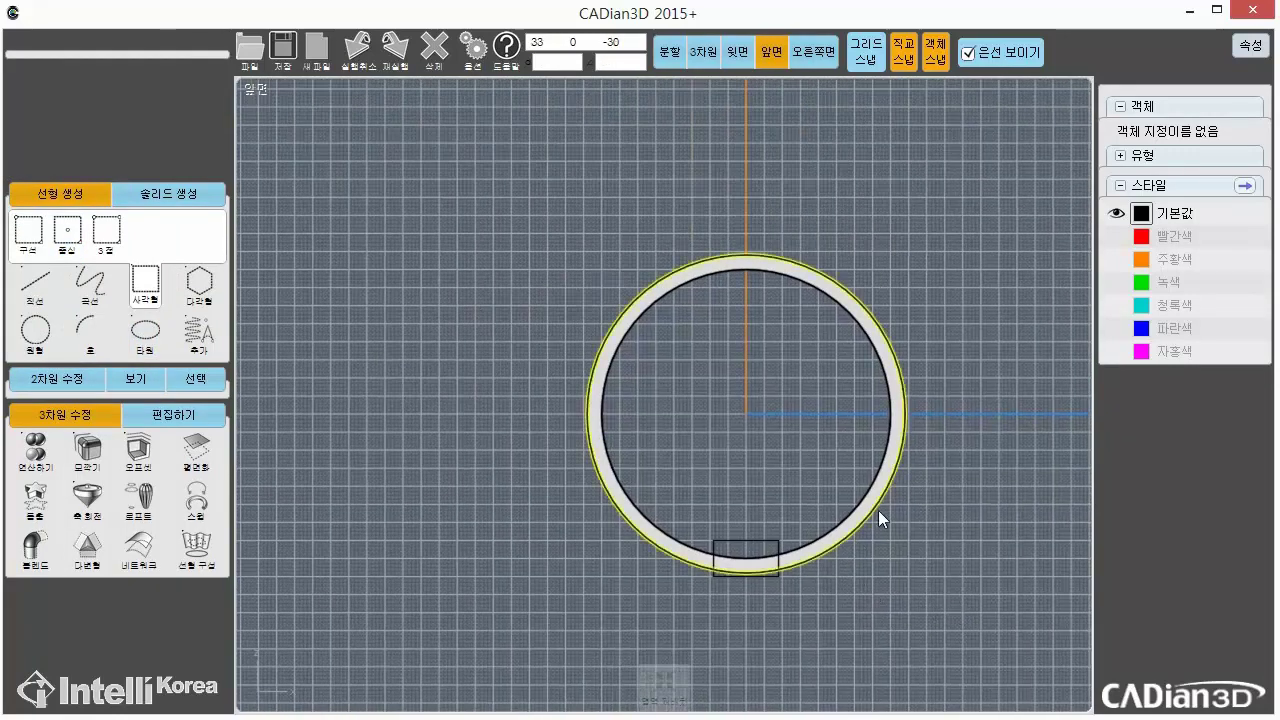
click(743, 529)
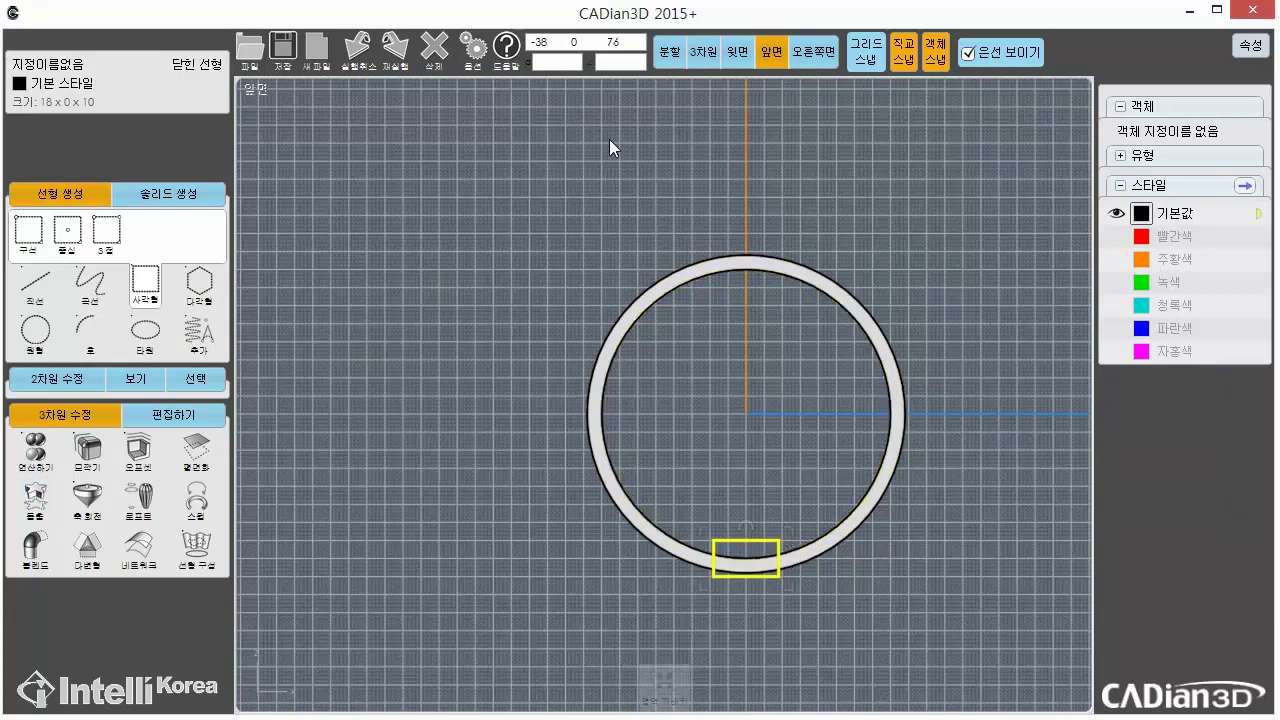
click(668, 53)
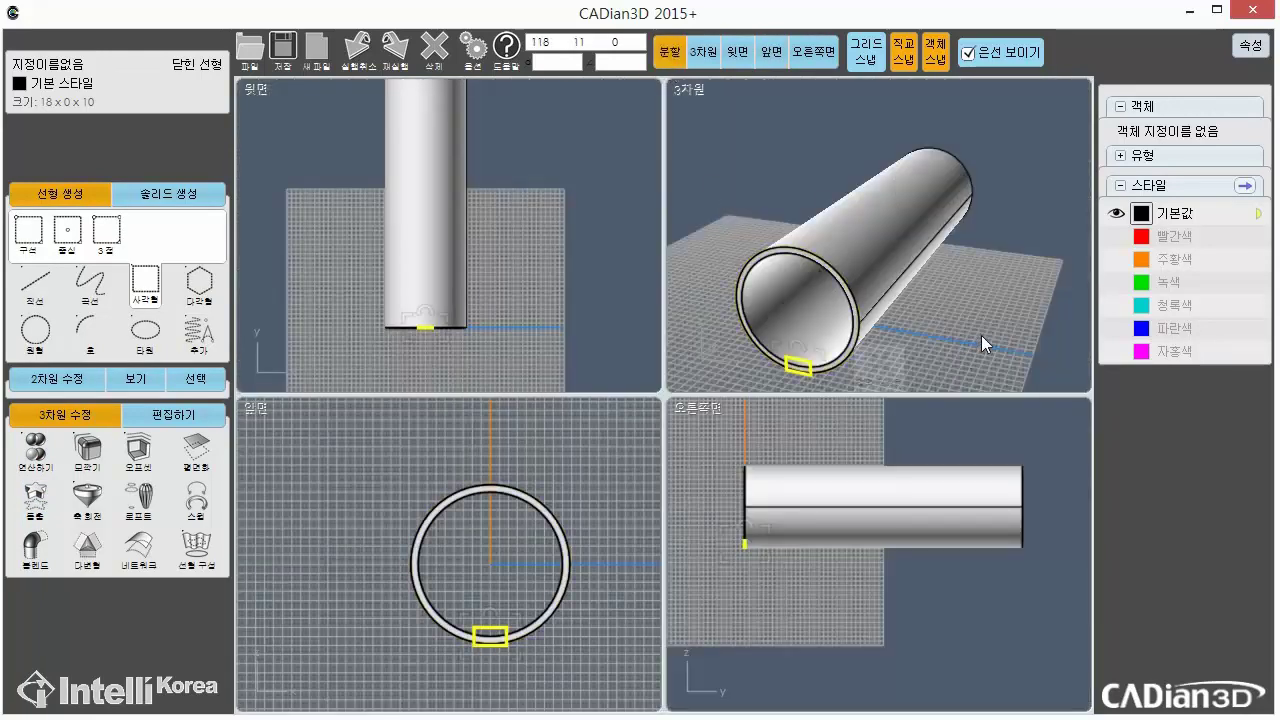
middle_drag(988, 320, 983, 280)
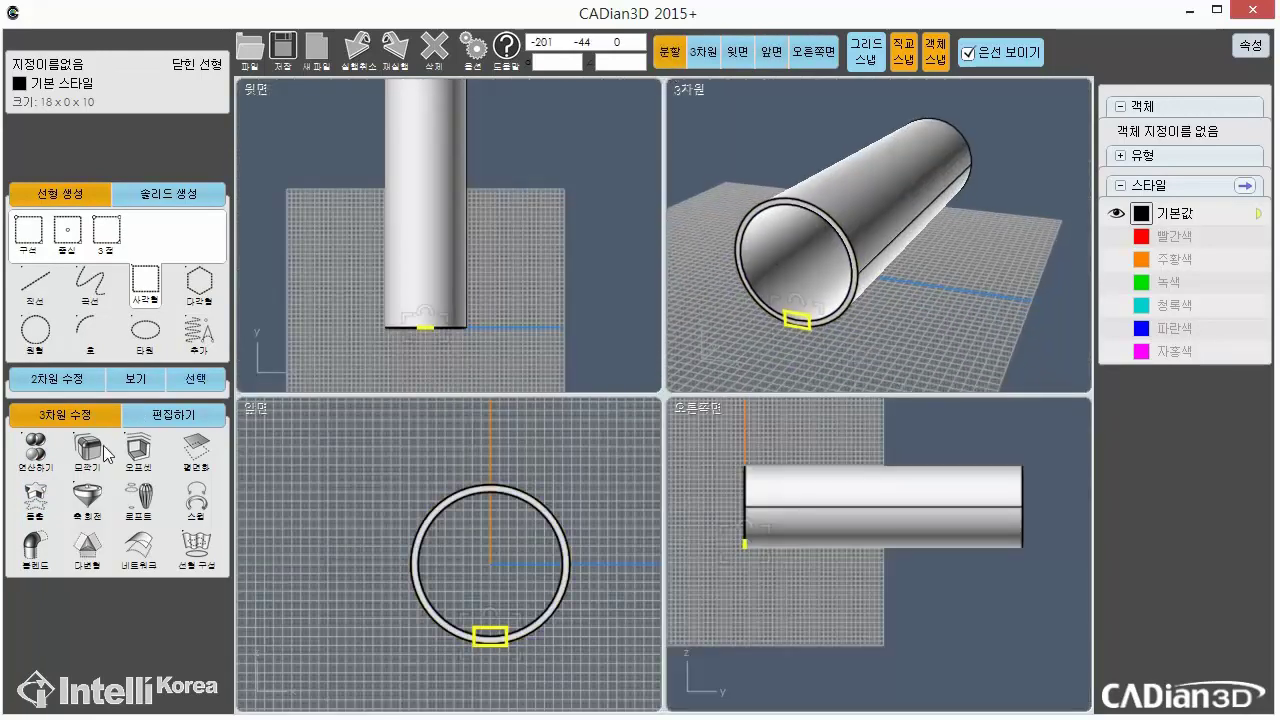
click(36, 497)
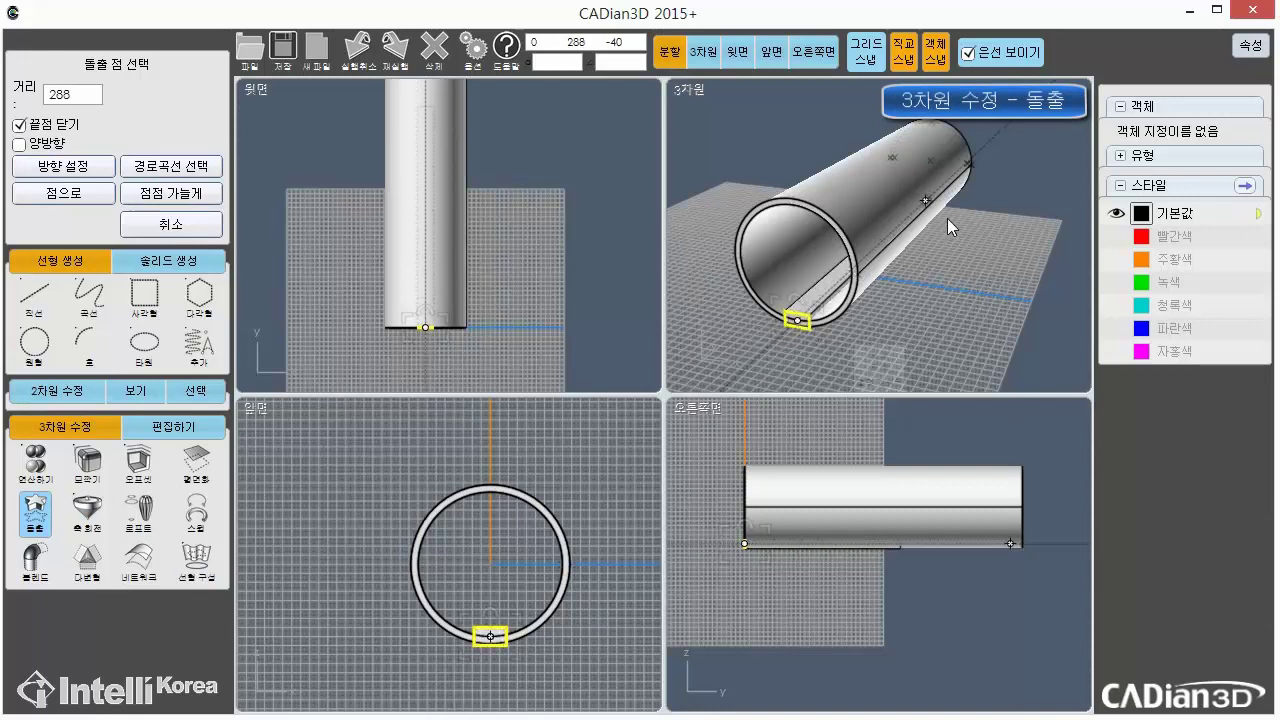
click(74, 98)
click(113, 218)
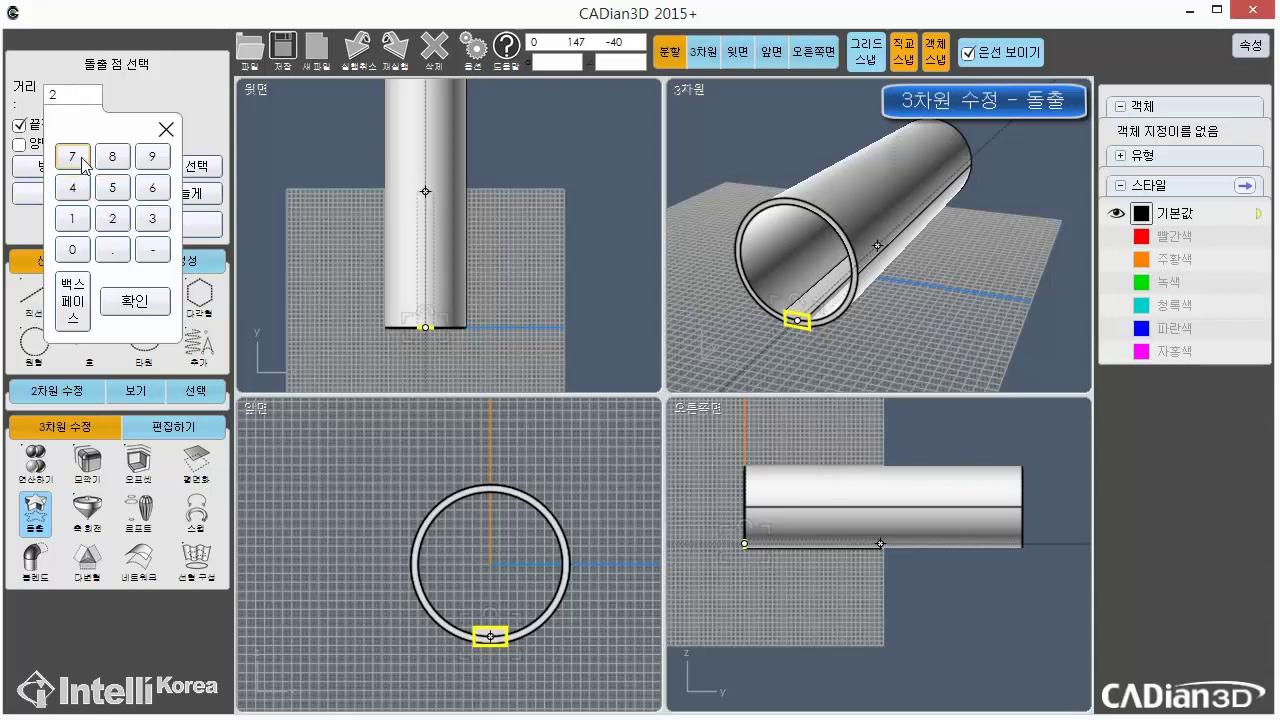
click(140, 303)
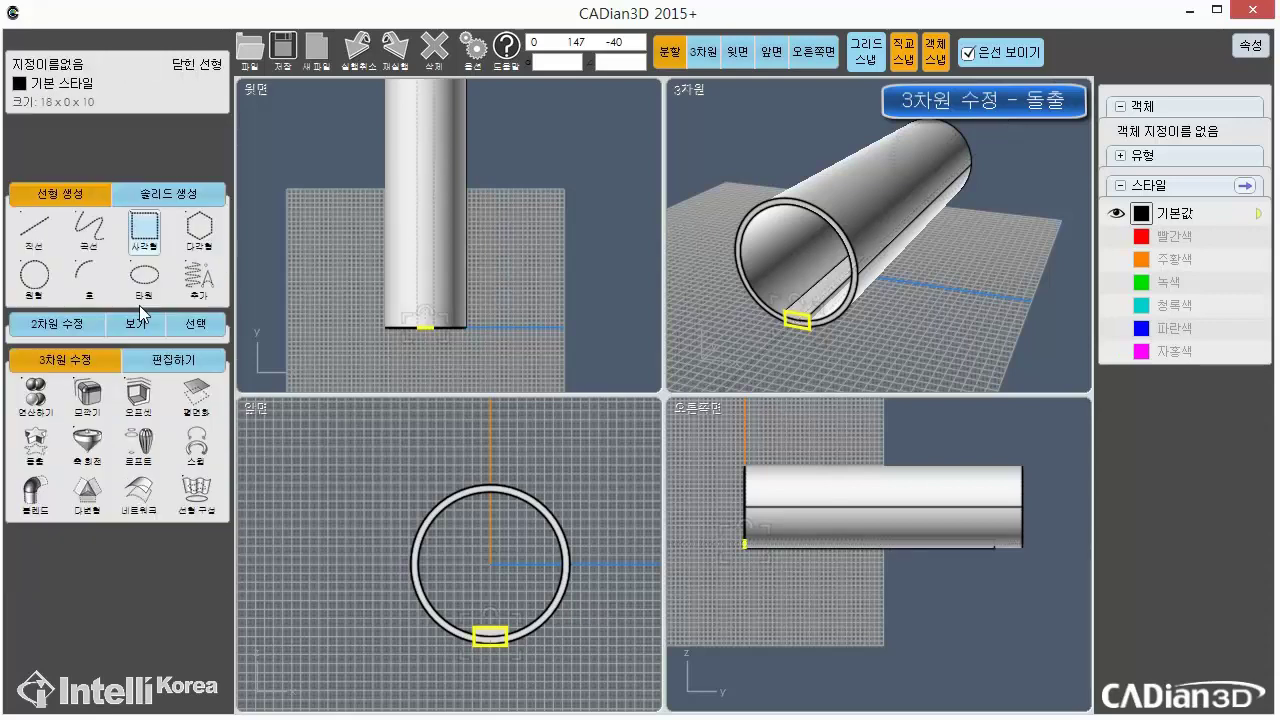
Subtract the extruded rectangular bar from the hollow tube to cut a lengthwise slot in its bottom
middle_drag(903, 316, 711, 360)
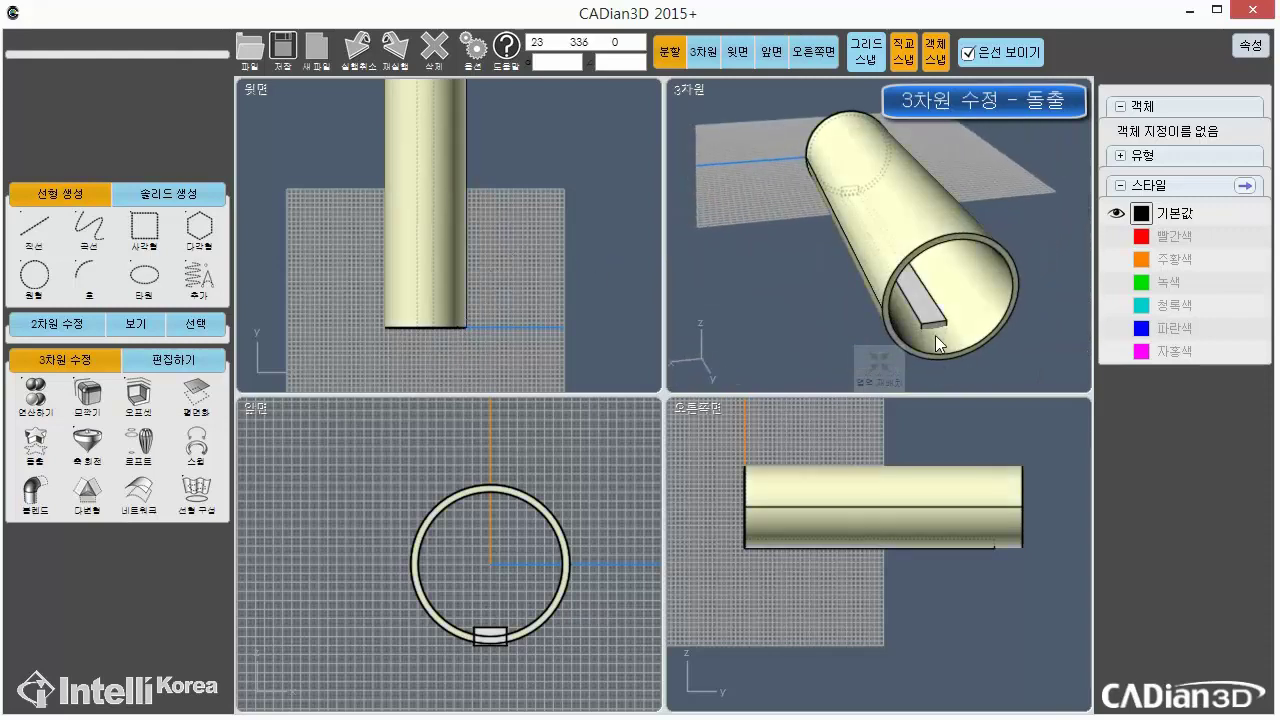
middle_drag(966, 330, 1224, 227)
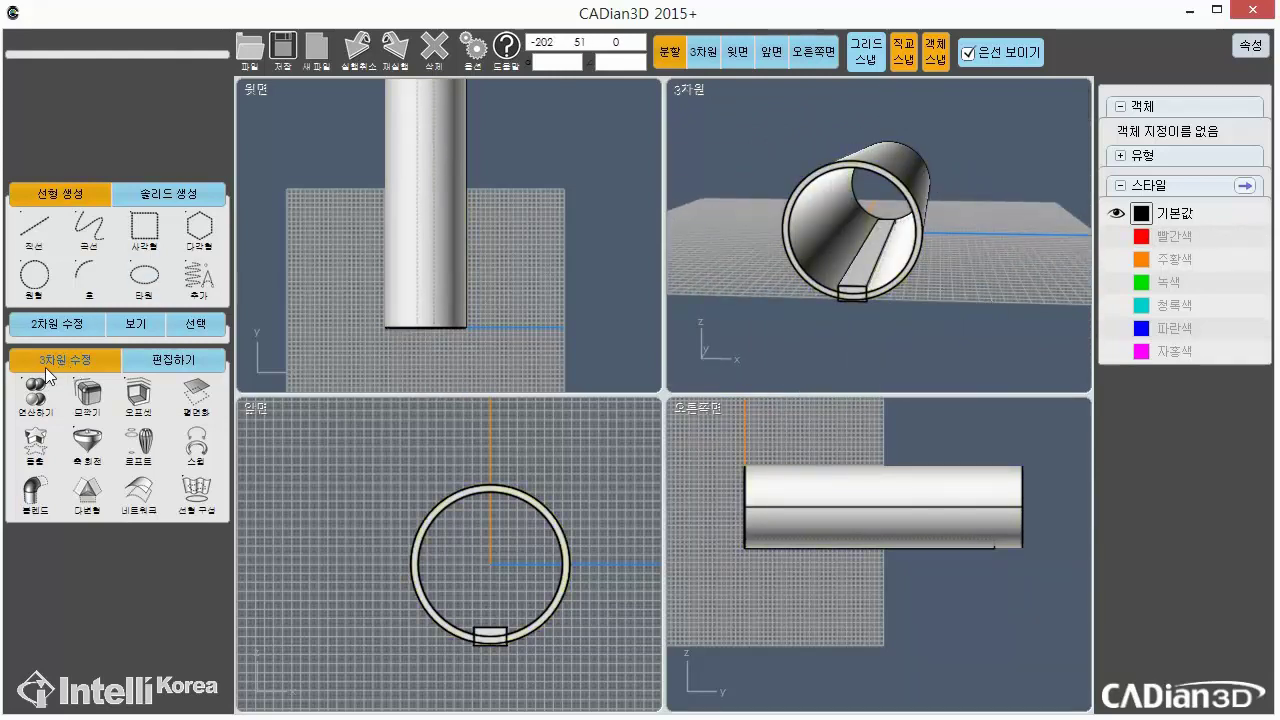
click(45, 398)
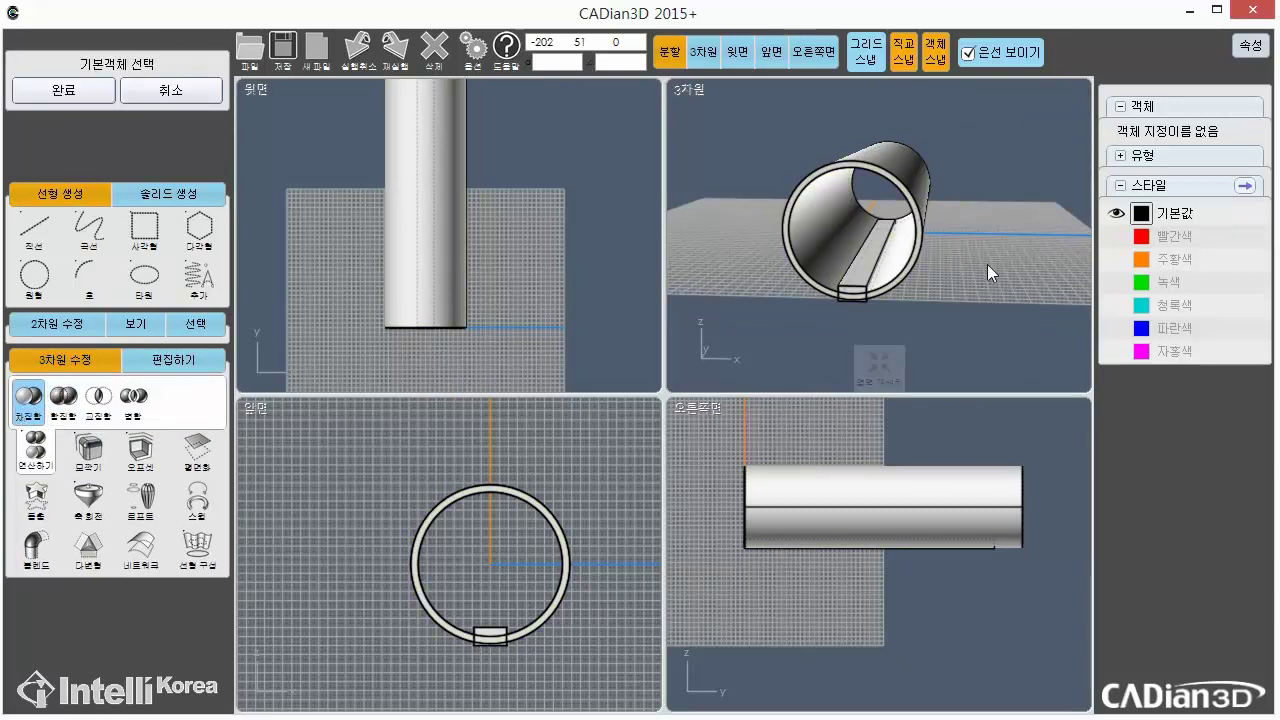
middle_drag(987, 264, 859, 228)
click(859, 221)
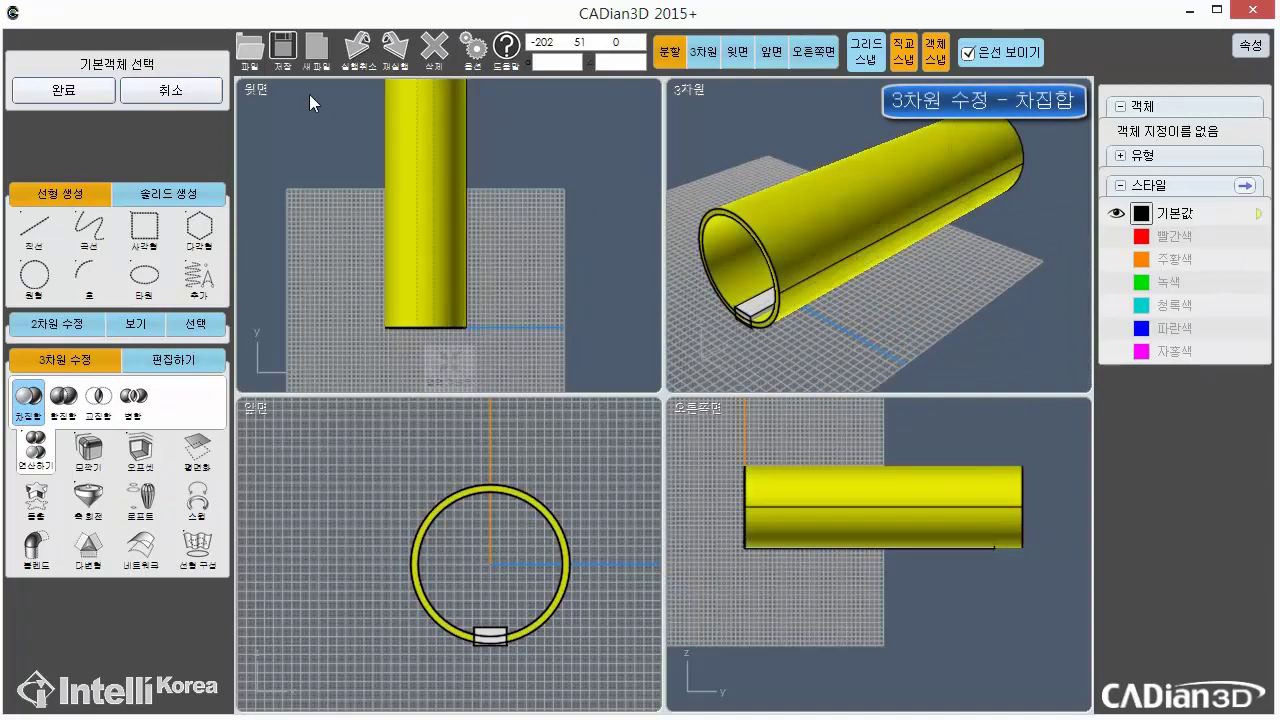
click(63, 90)
middle_drag(662, 234, 648, 152)
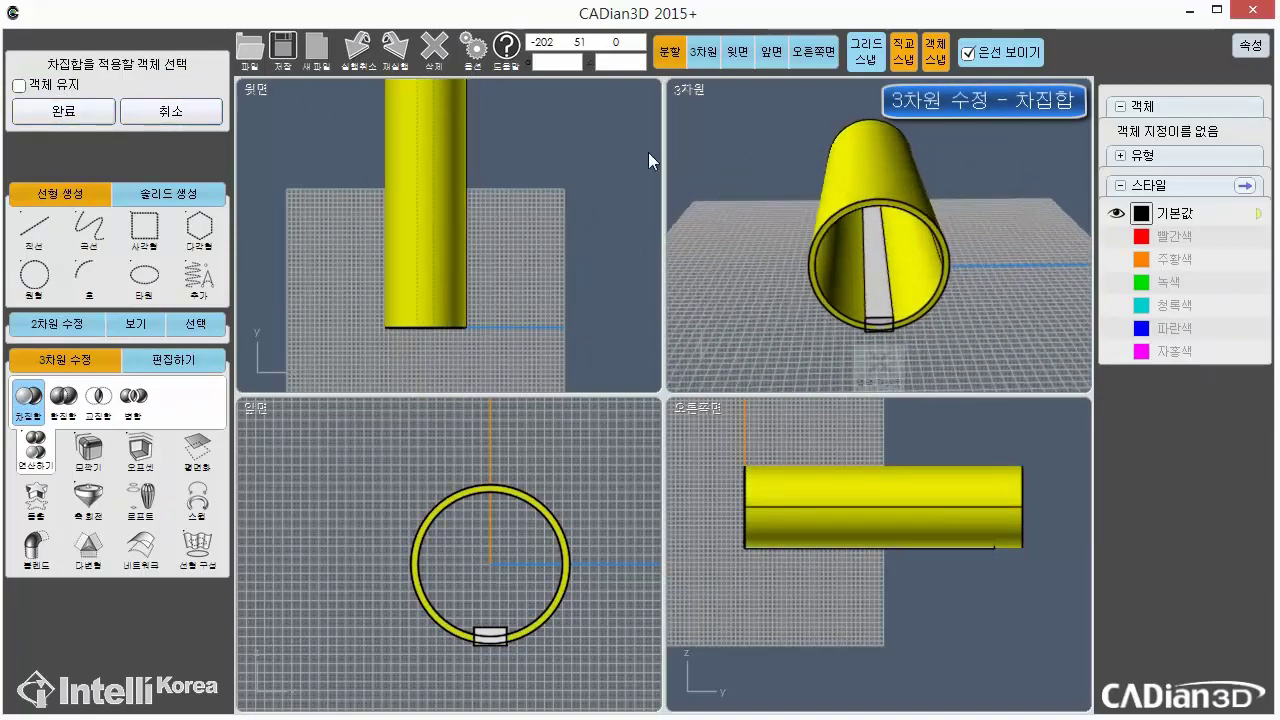
scroll(914, 302, up, 3)
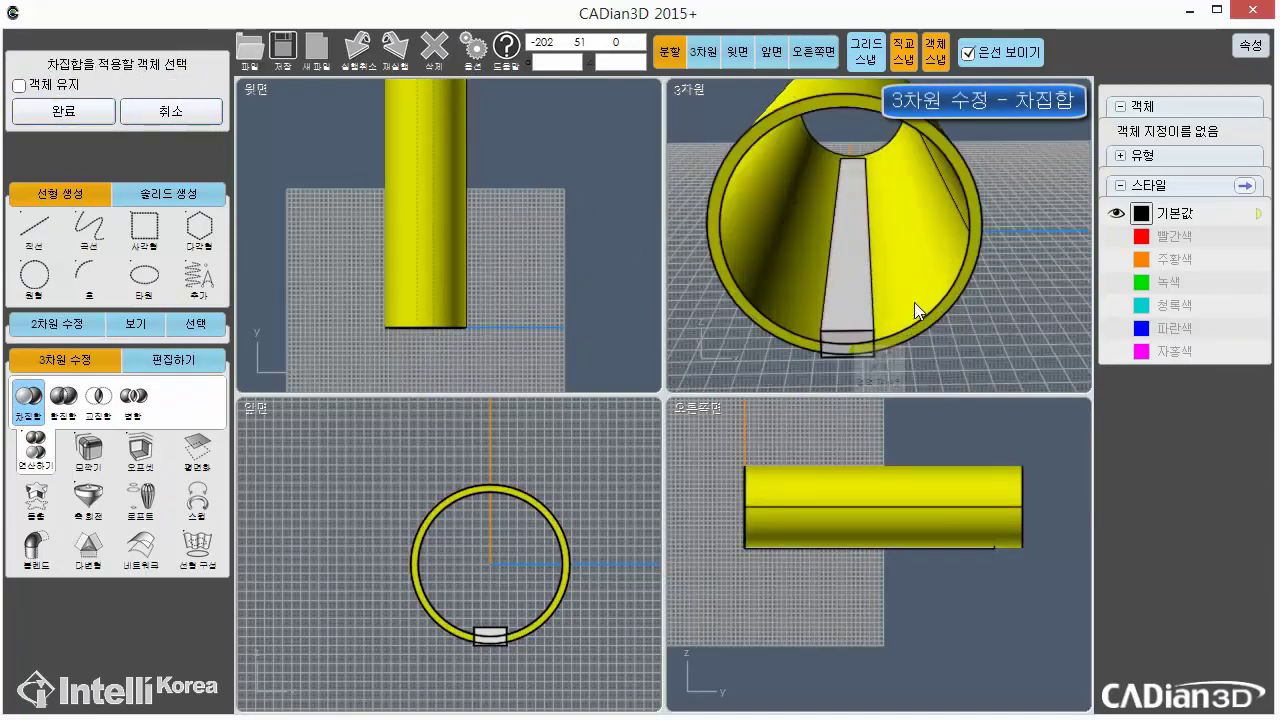
scroll(716, 226, up, 5)
scroll(760, 240, down, 8)
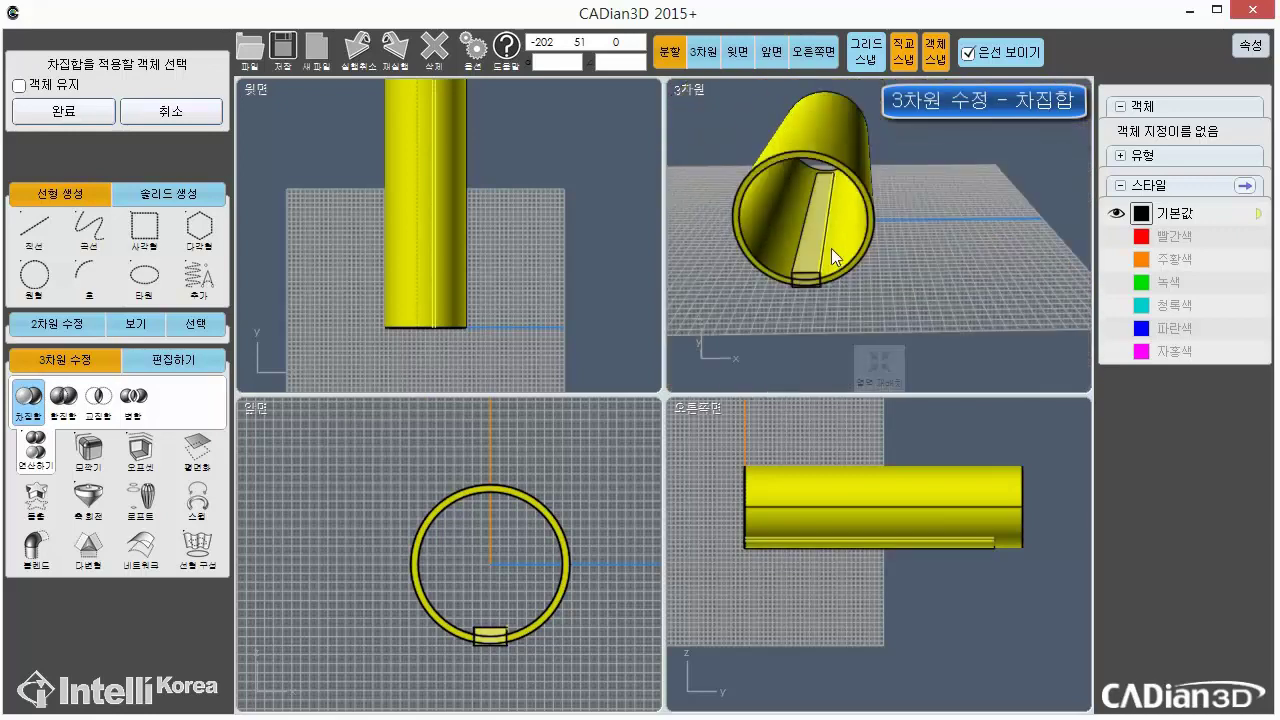
click(88, 113)
Examine the slot cut along the tube's bottom from several angles in the 3D view
middle_drag(801, 345, 1048, 272)
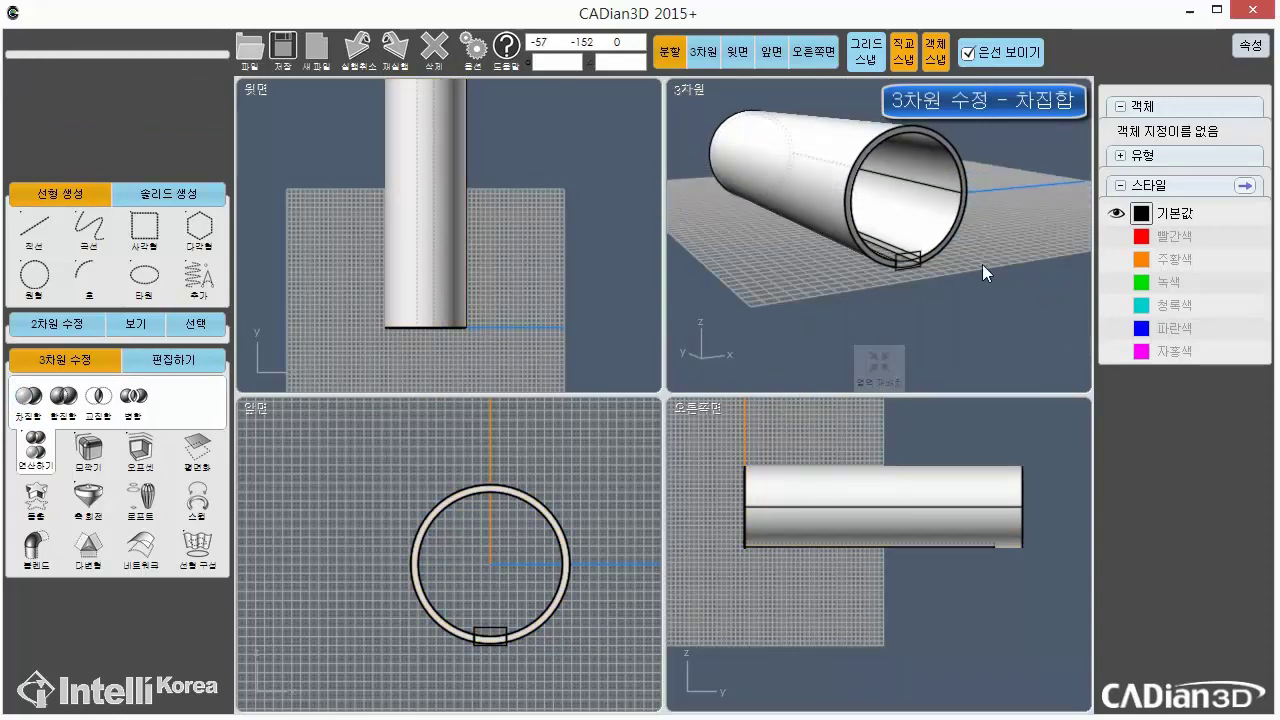
scroll(960, 260, up, 6)
mouse_move(873, 292)
middle_down()
mouse_move(882, 283)
mouse_move(1017, 317)
mouse_move(1018, 268)
mouse_move(1027, 282)
mouse_move(1075, 282)
mouse_move(1007, 298)
mouse_move(1013, 312)
mouse_move(894, 300)
middle_up()
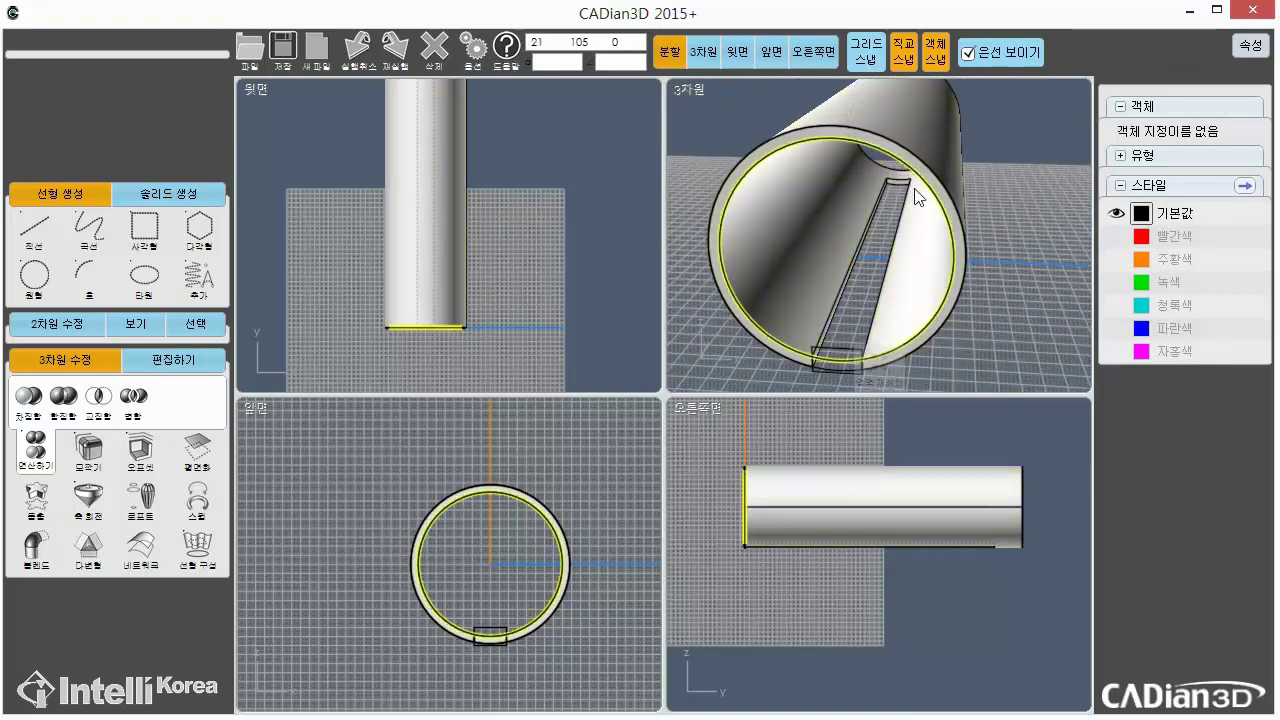
mouse_move(994, 292)
middle_down()
mouse_move(1007, 219)
mouse_move(991, 290)
middle_up()
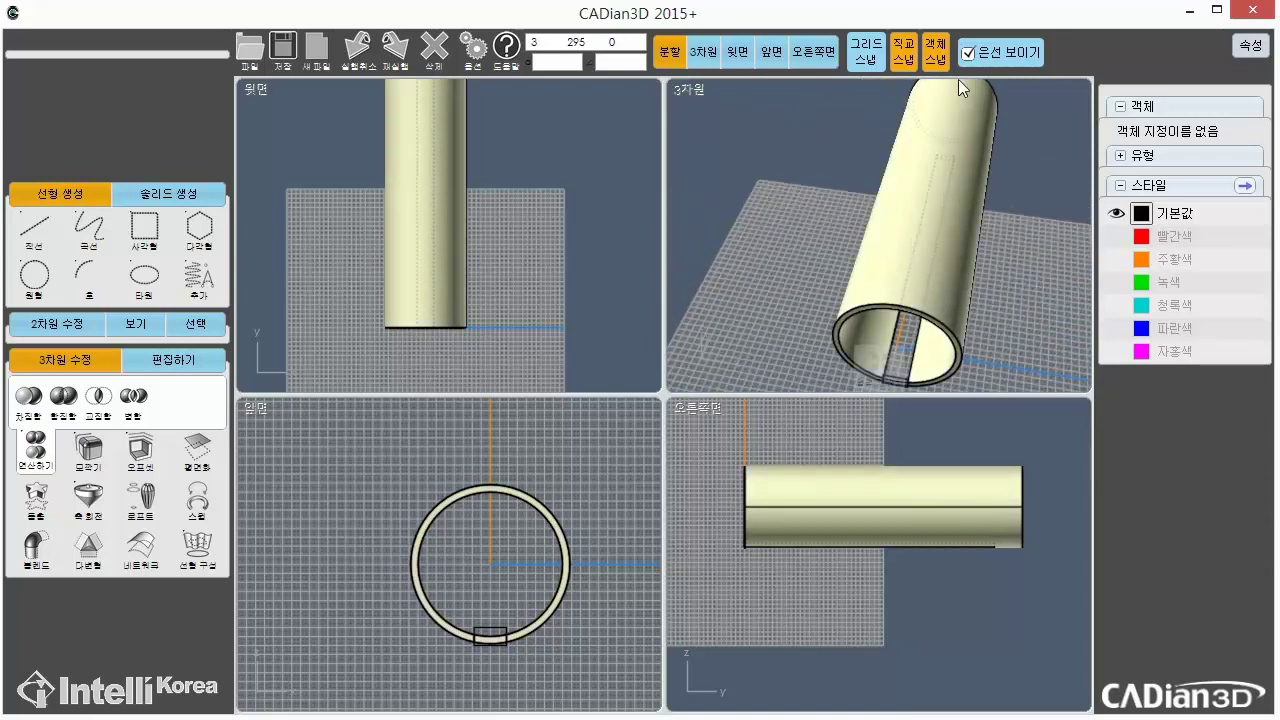
middle_drag(979, 146, 913, 139)
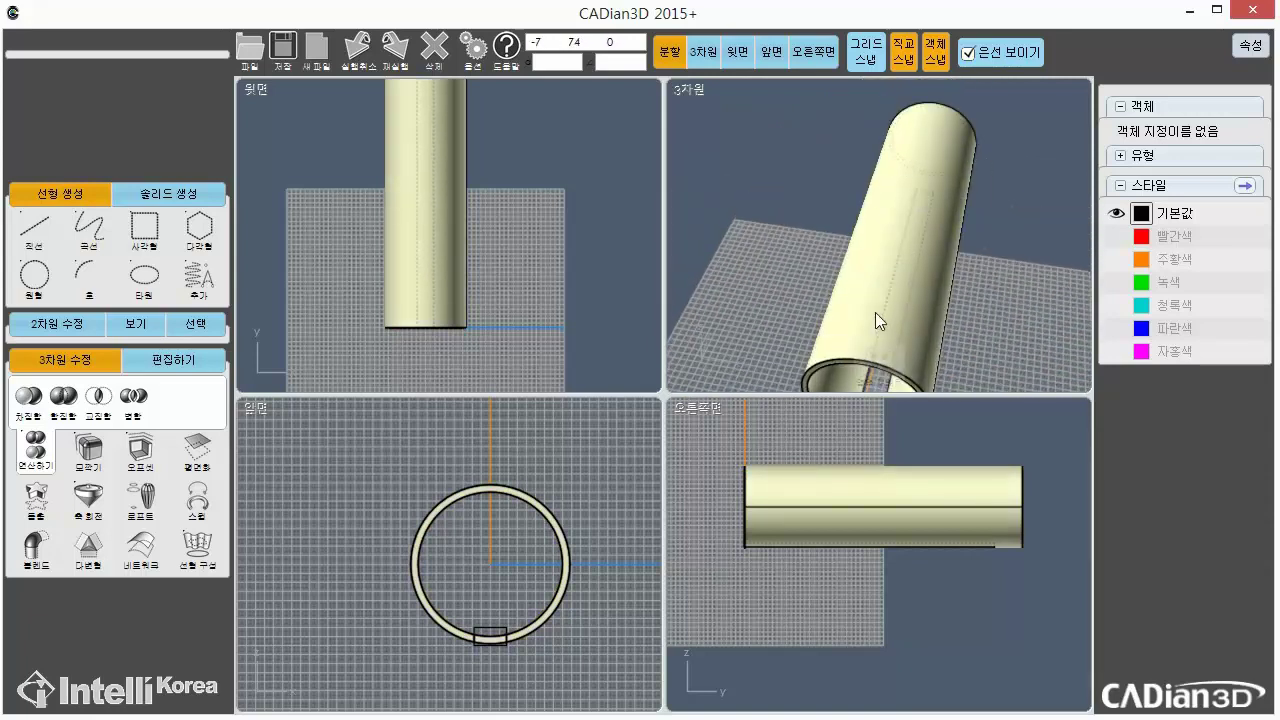
Draw a straight line along the crest of the tube, from the far end to the near end of its outer surface
click(458, 366)
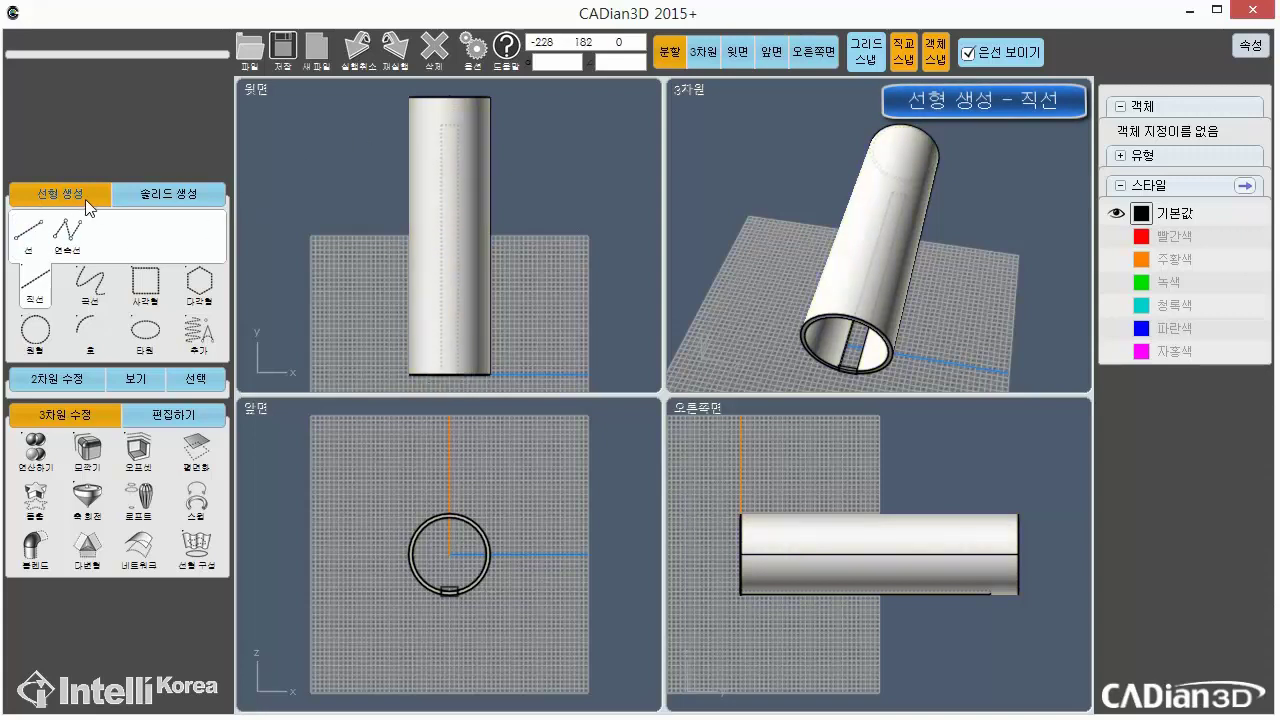
click(31, 247)
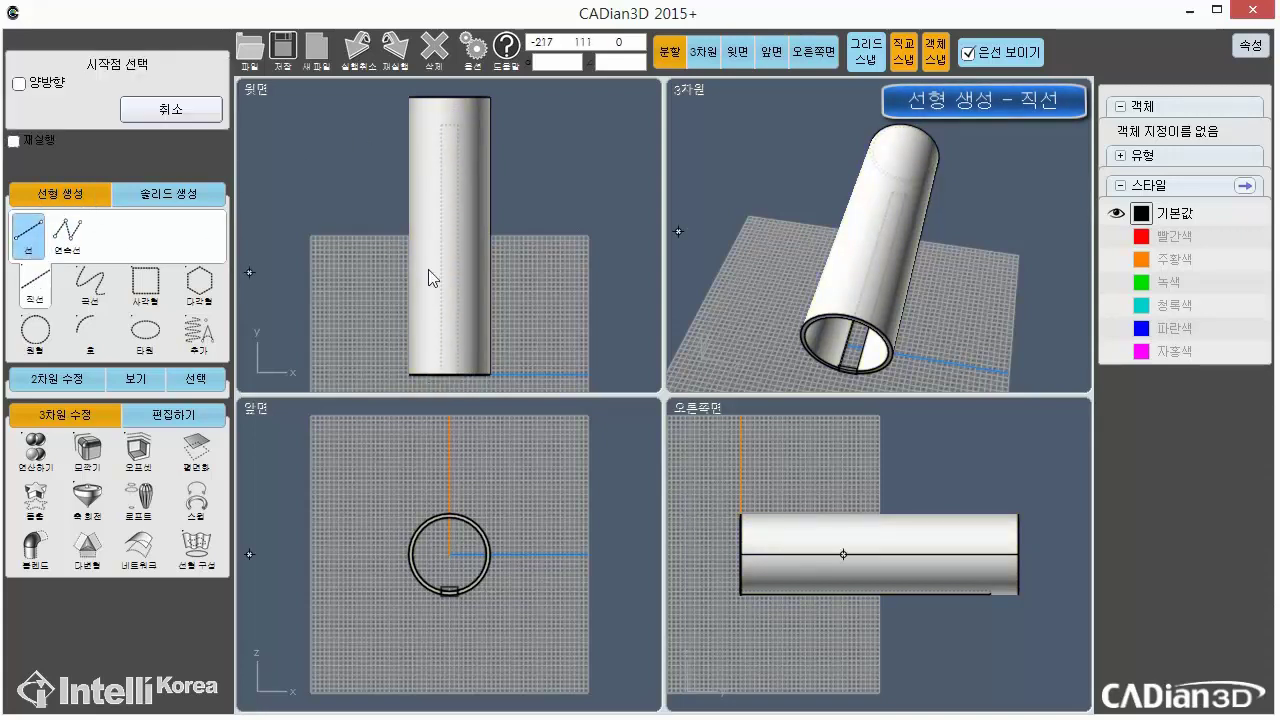
scroll(449, 205, up, 3)
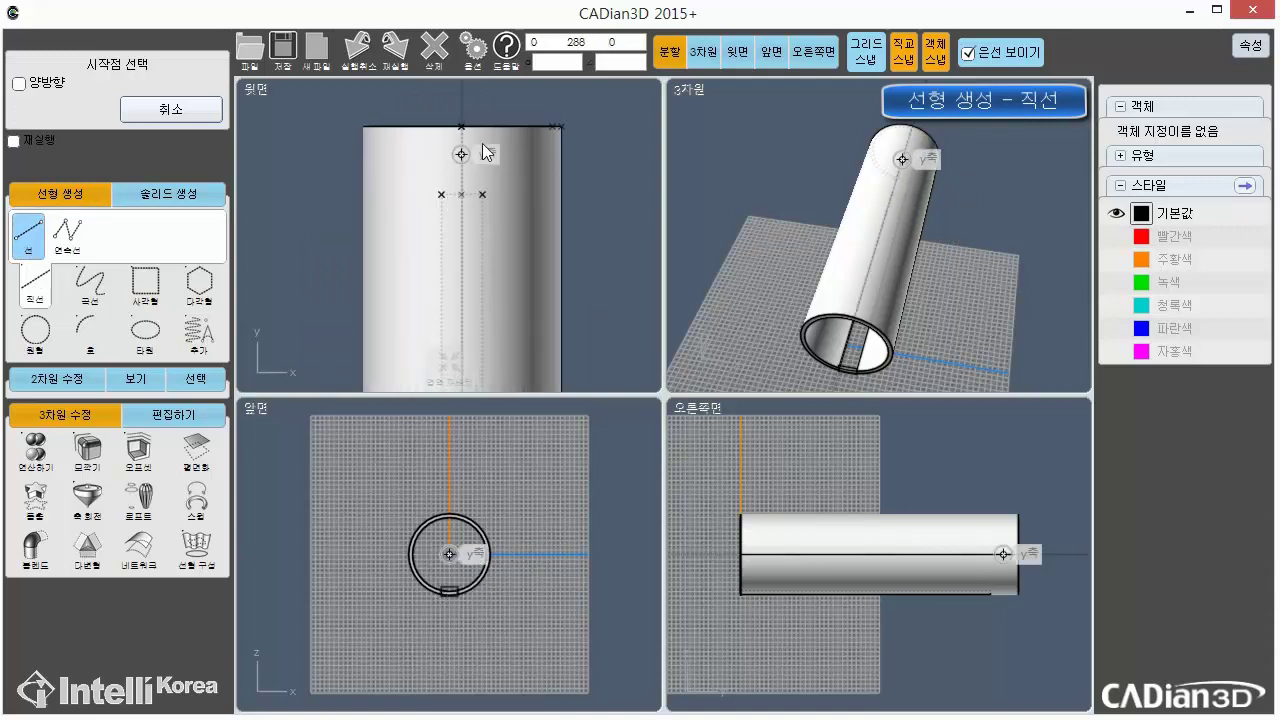
click(463, 127)
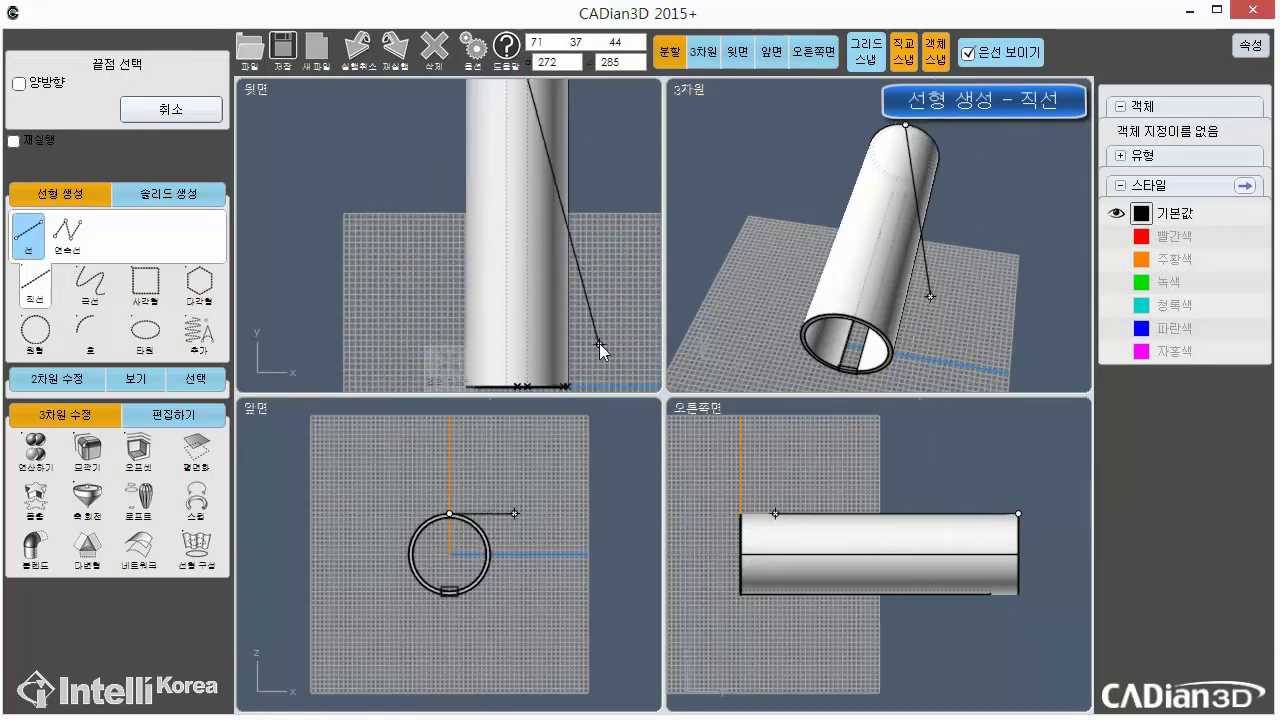
middle_drag(599, 352, 587, 211)
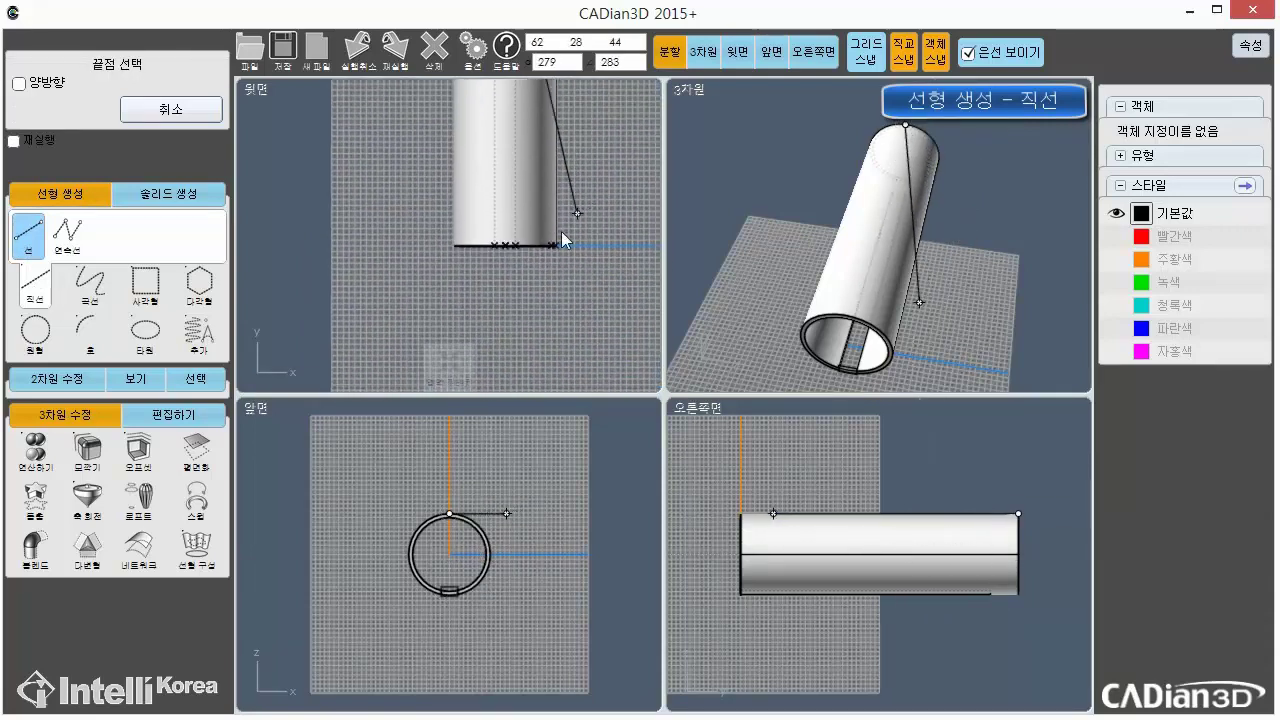
click(502, 248)
scroll(598, 261, down, 4)
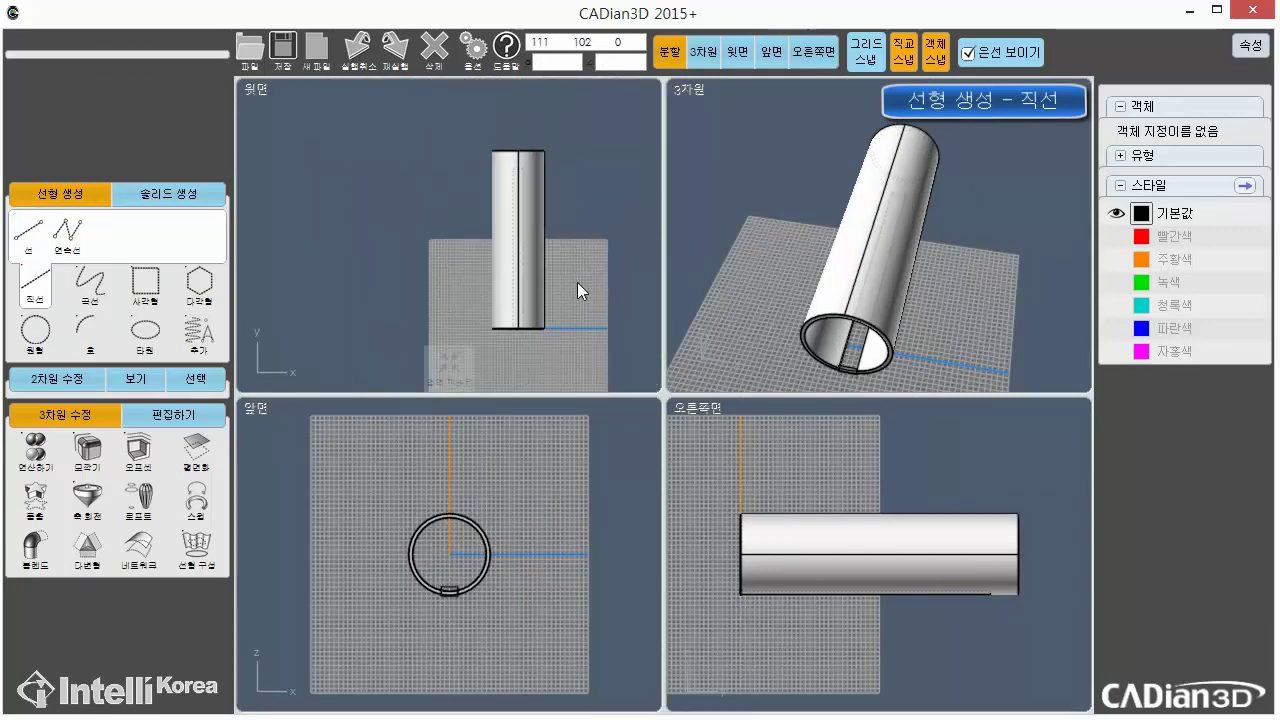
scroll(529, 275, up, 3)
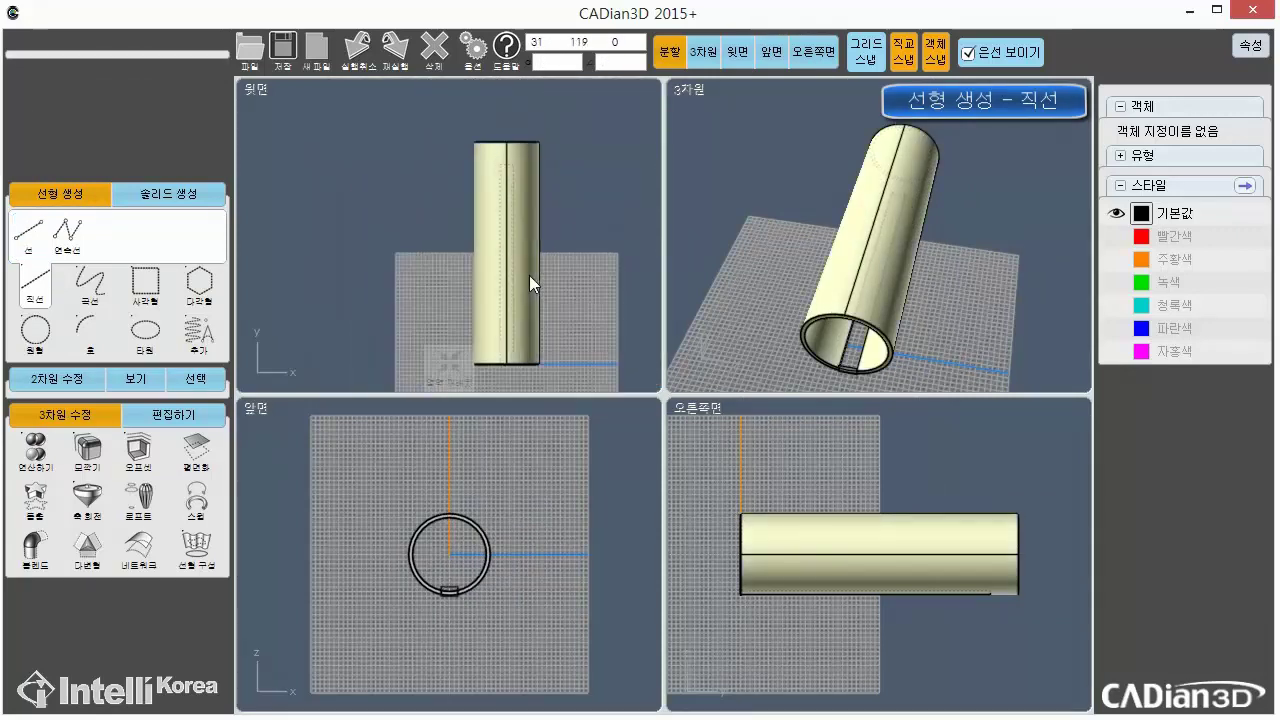
Start a centre-based rectangle in the full-size top view, centred on the midpoint of the line along the tube
click(737, 60)
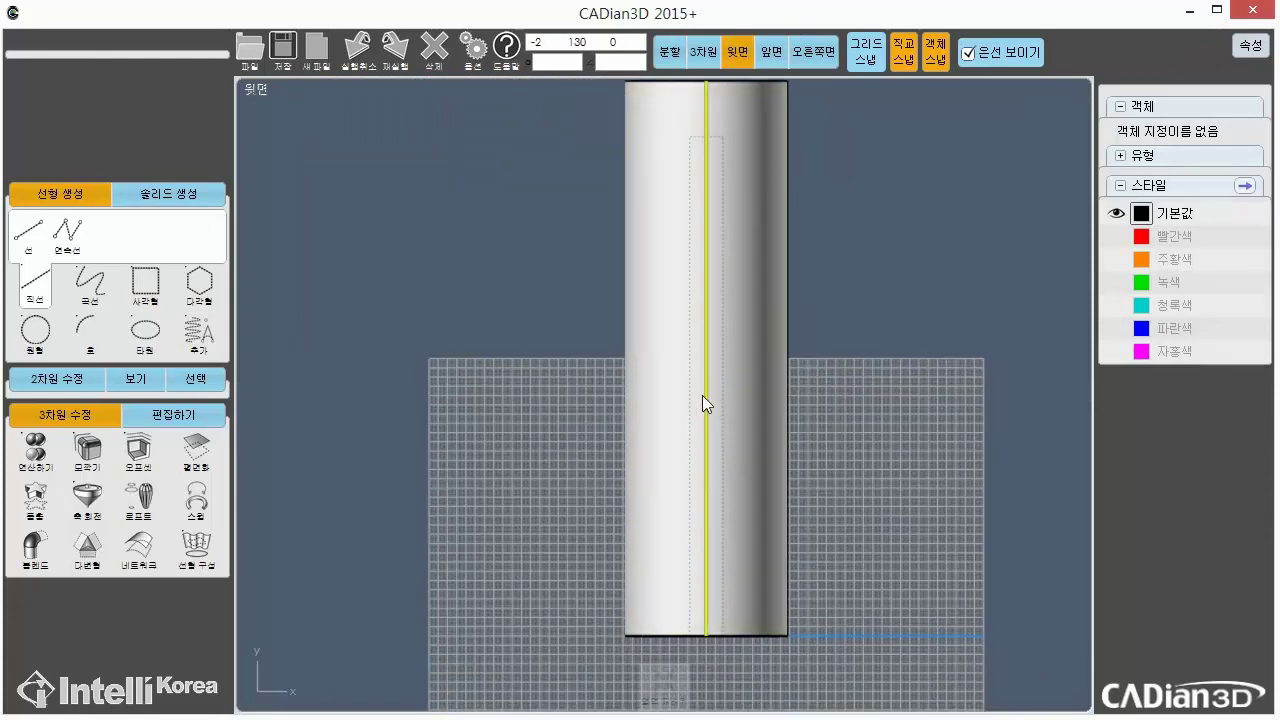
click(702, 395)
middle_drag(866, 382, 819, 405)
click(945, 413)
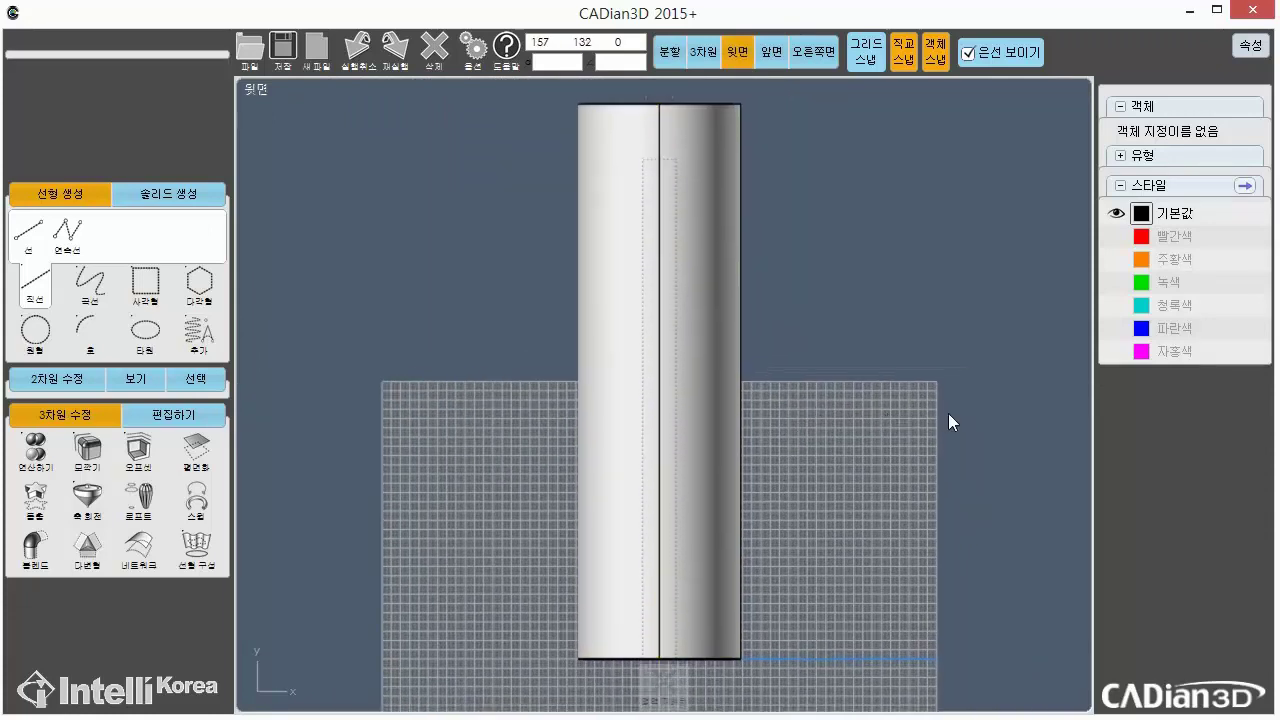
click(143, 285)
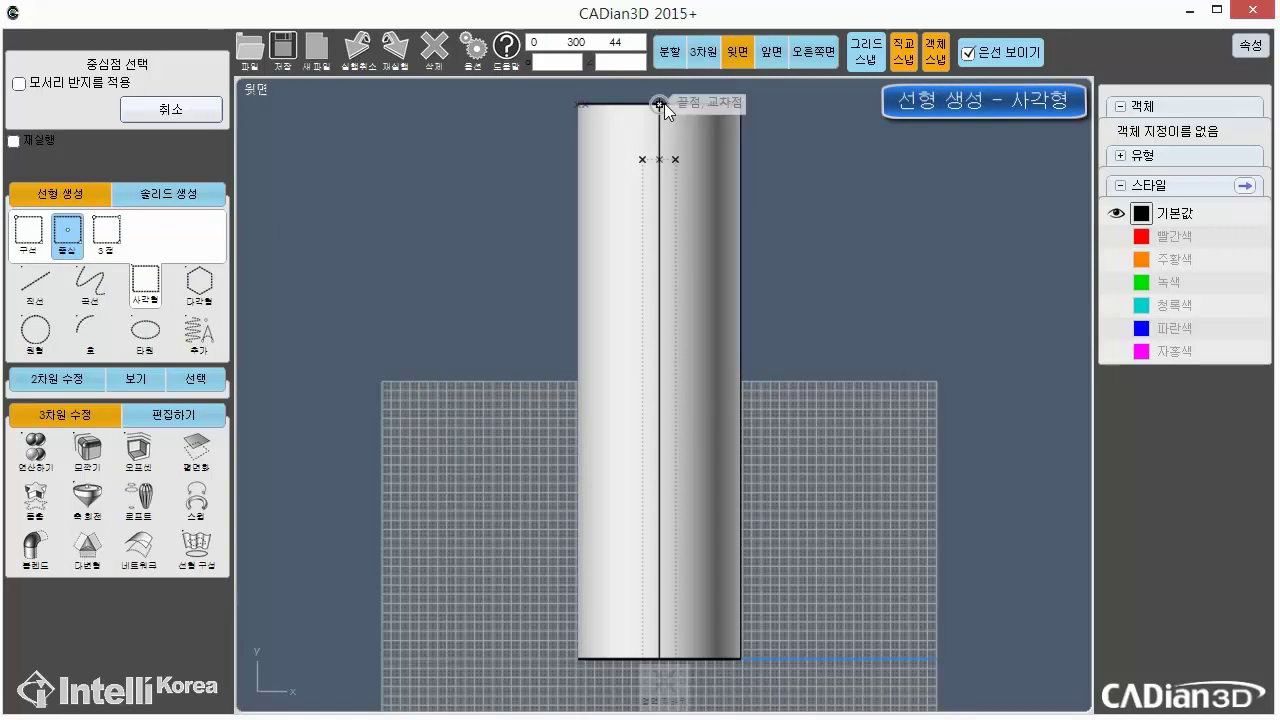
click(657, 379)
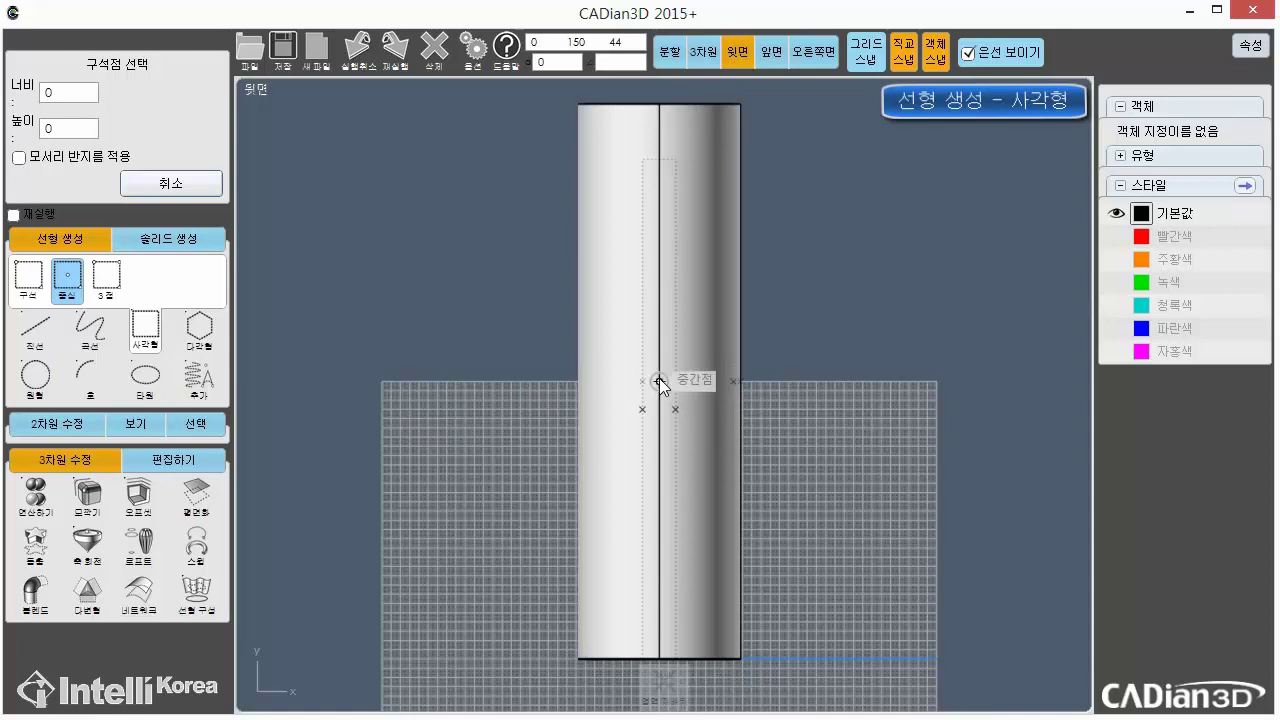
Set the rectangle's width to 30 and its height to 250
click(85, 102)
click(148, 216)
click(68, 247)
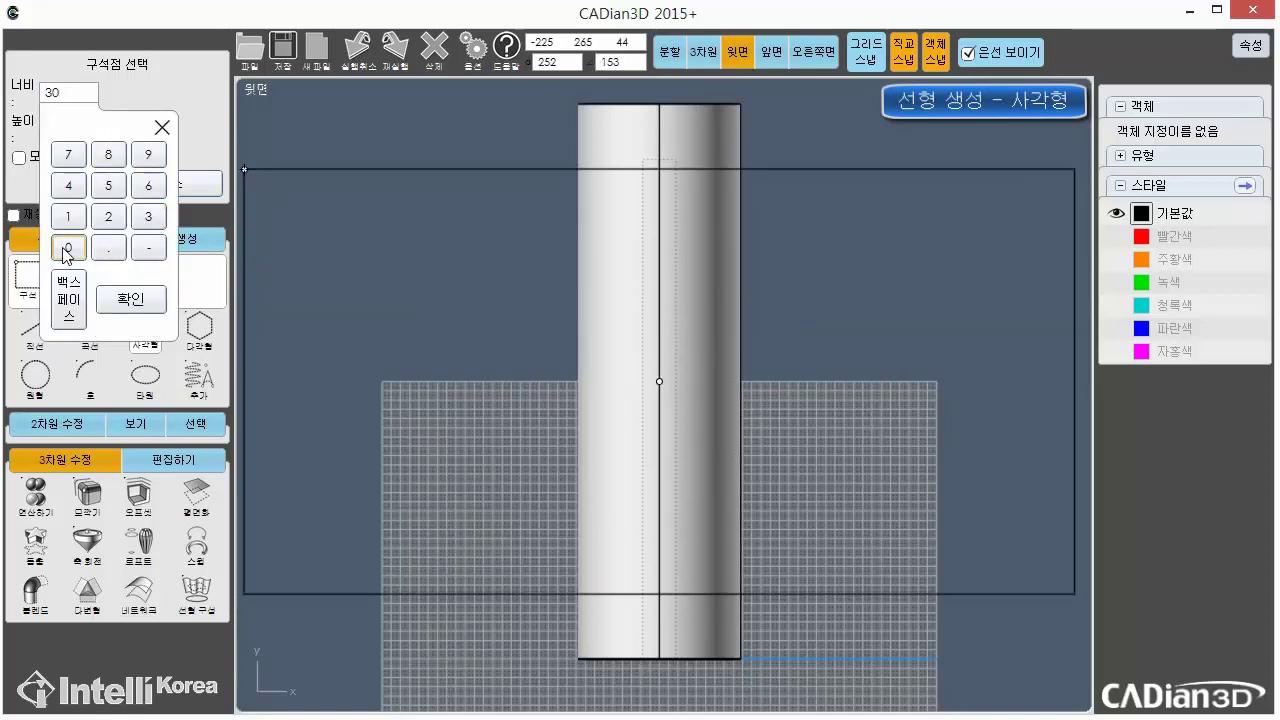
click(127, 305)
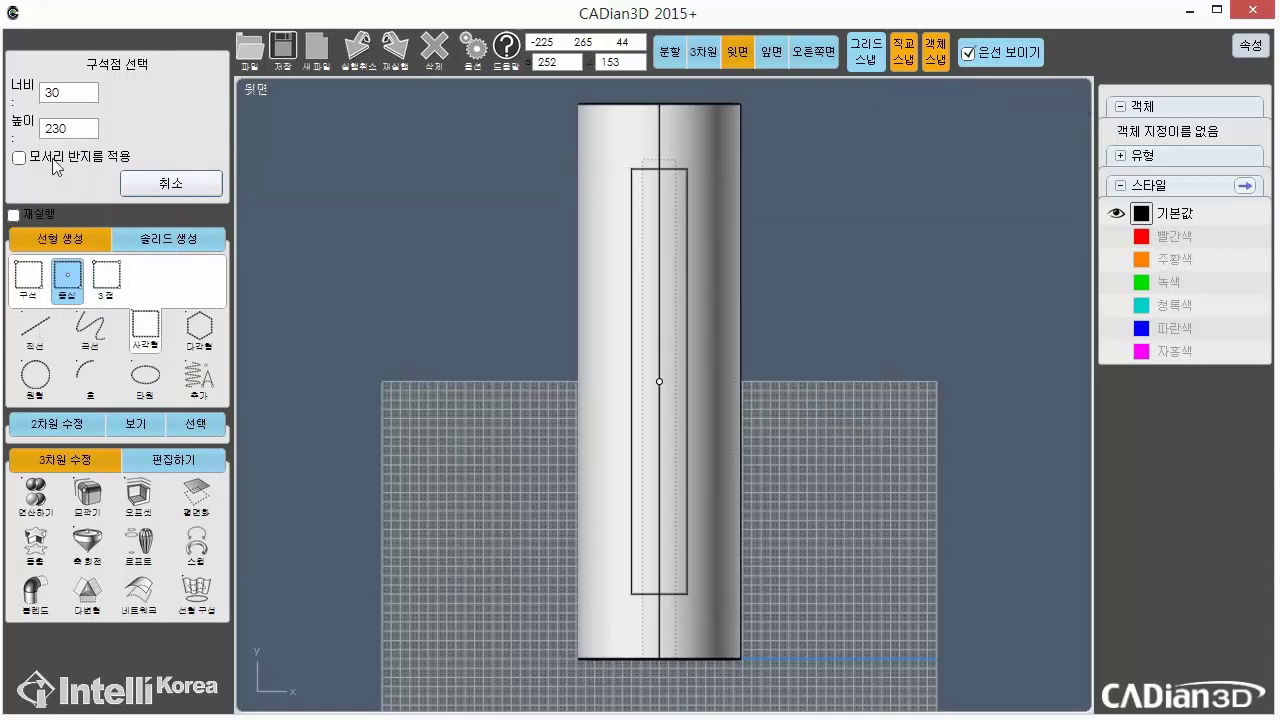
click(108, 252)
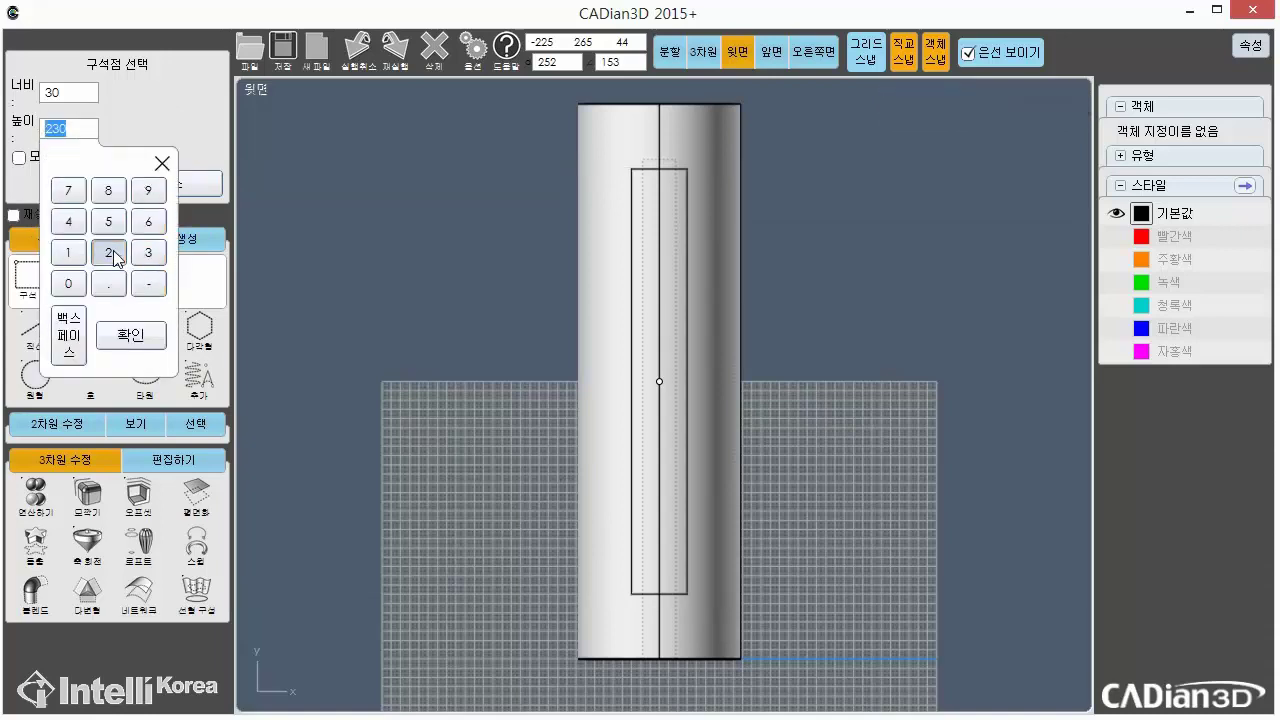
click(108, 221)
click(69, 284)
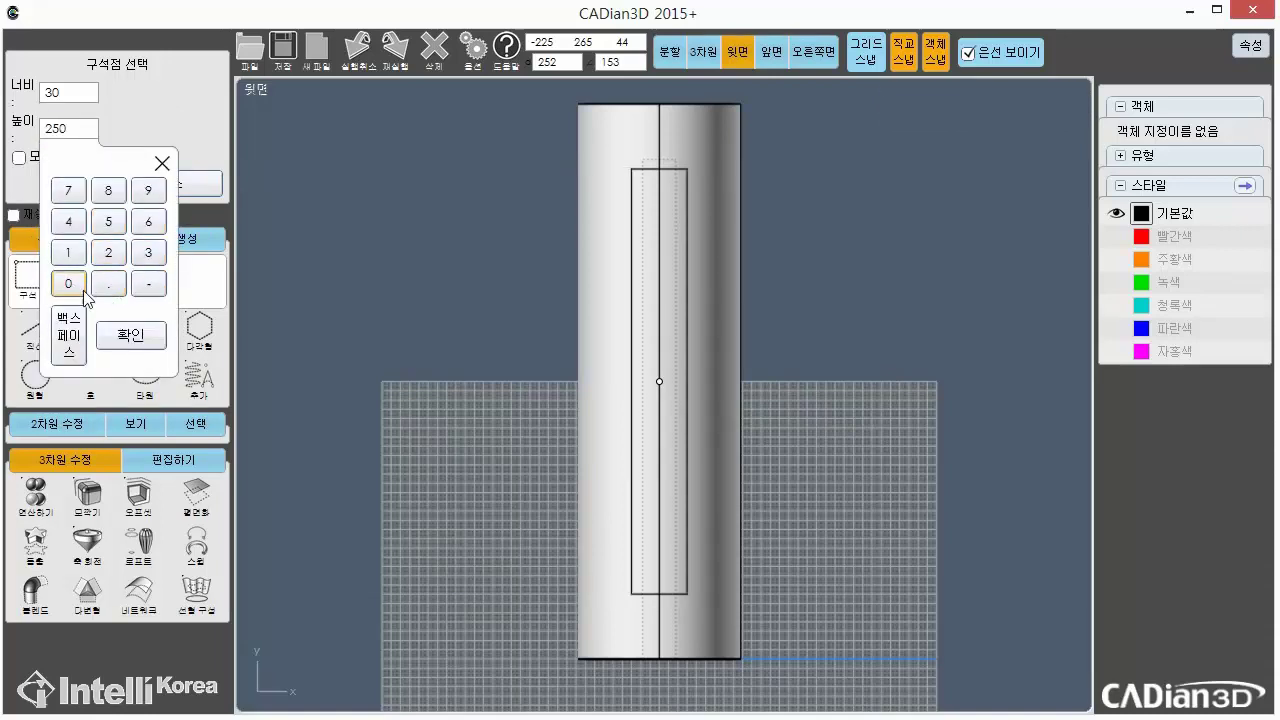
click(127, 337)
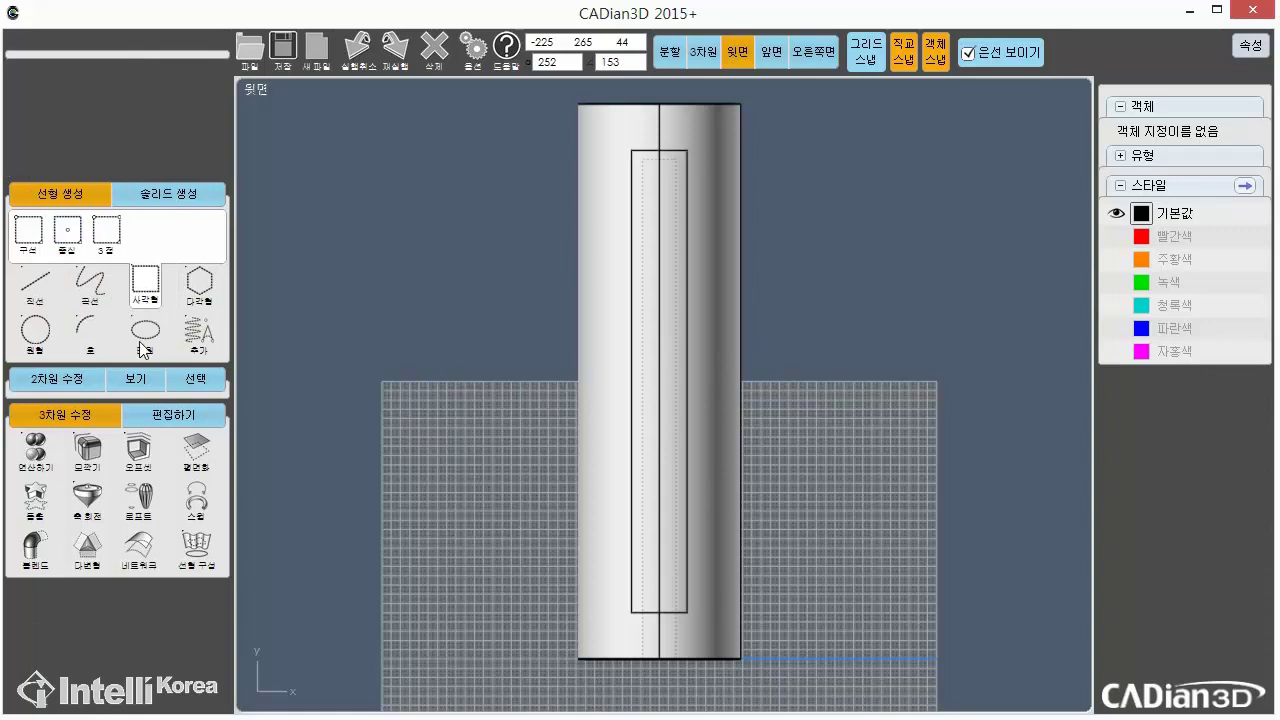
Draw a centre-based circle of radius 8.5 on the rectangle's left corner at the tube's near end
click(685, 348)
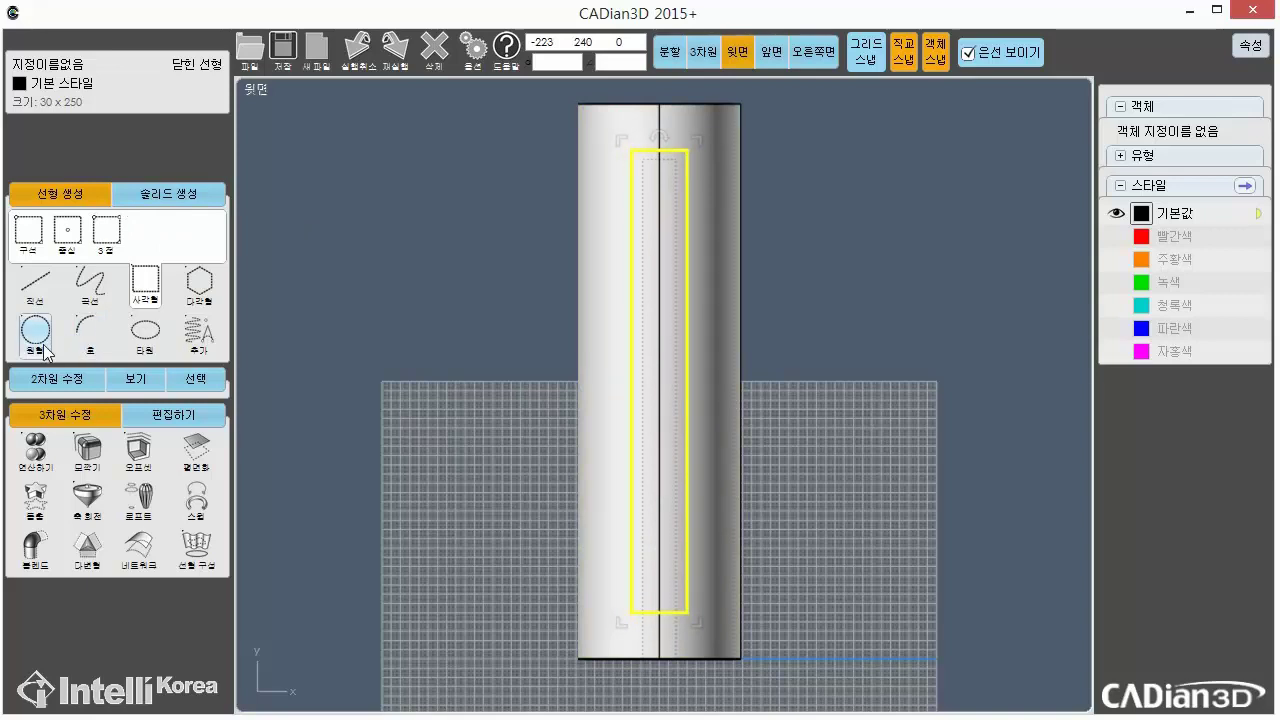
click(380, 351)
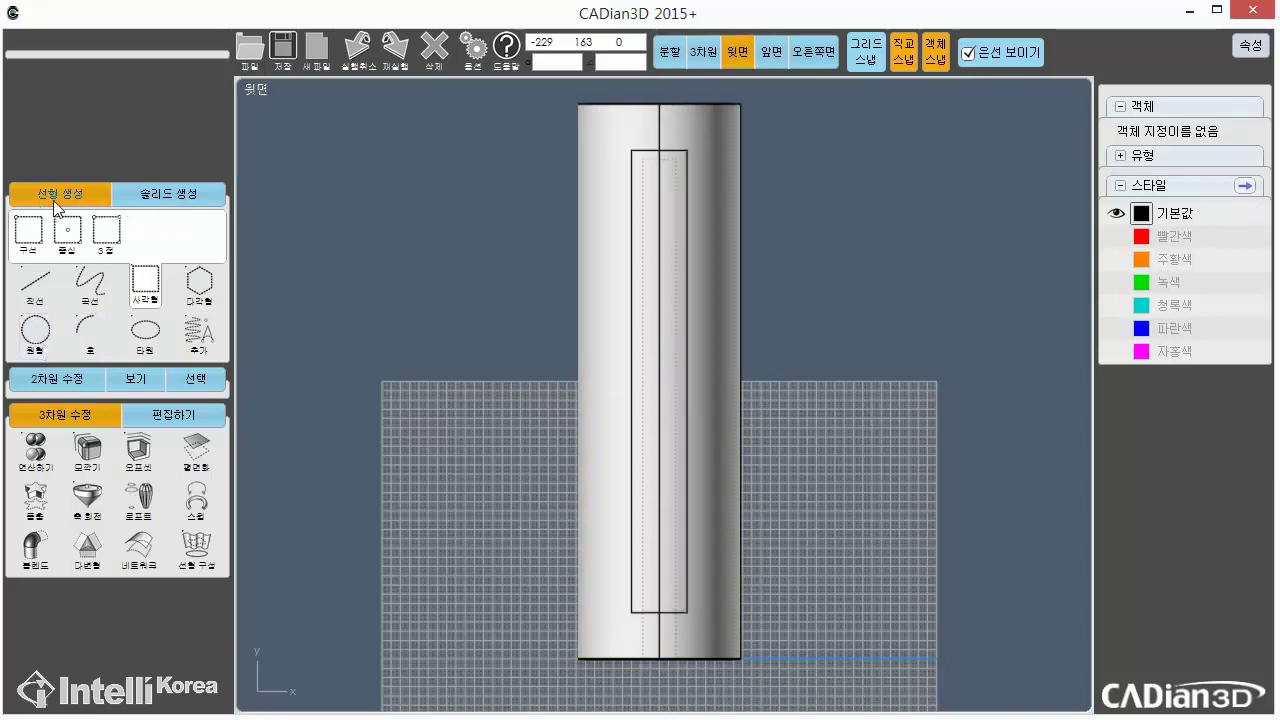
click(40, 345)
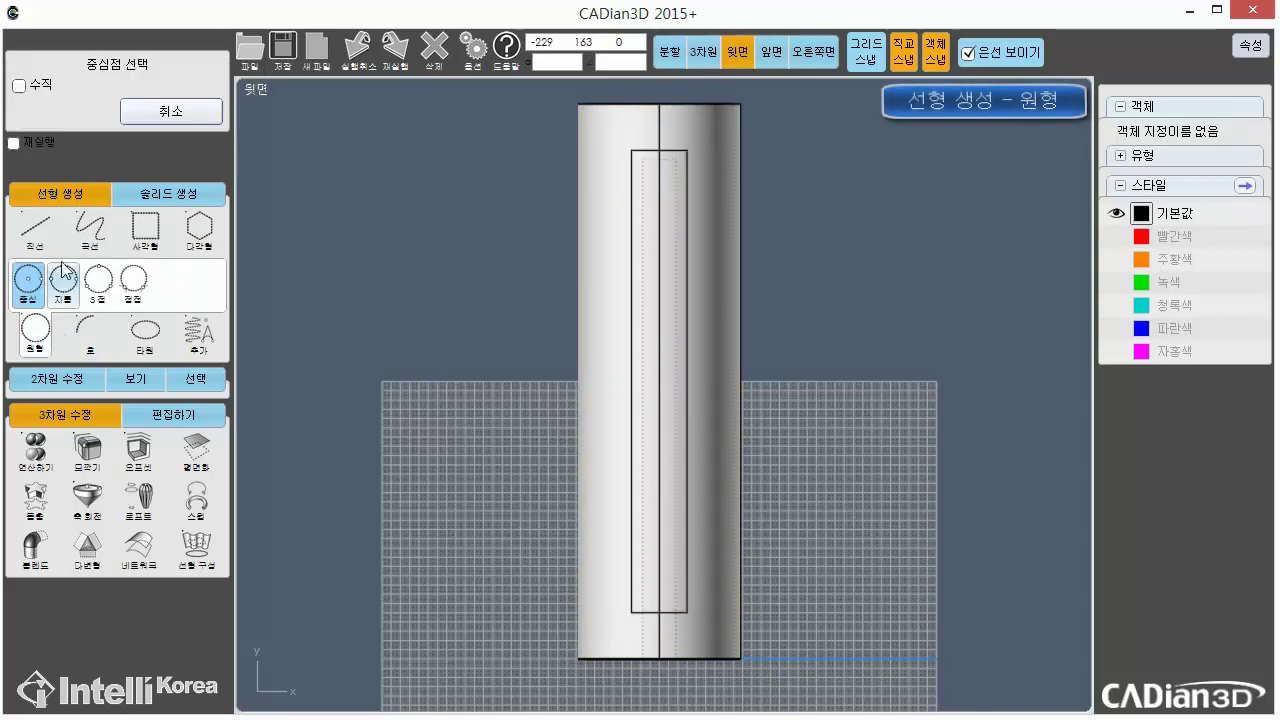
scroll(811, 599, up, 4)
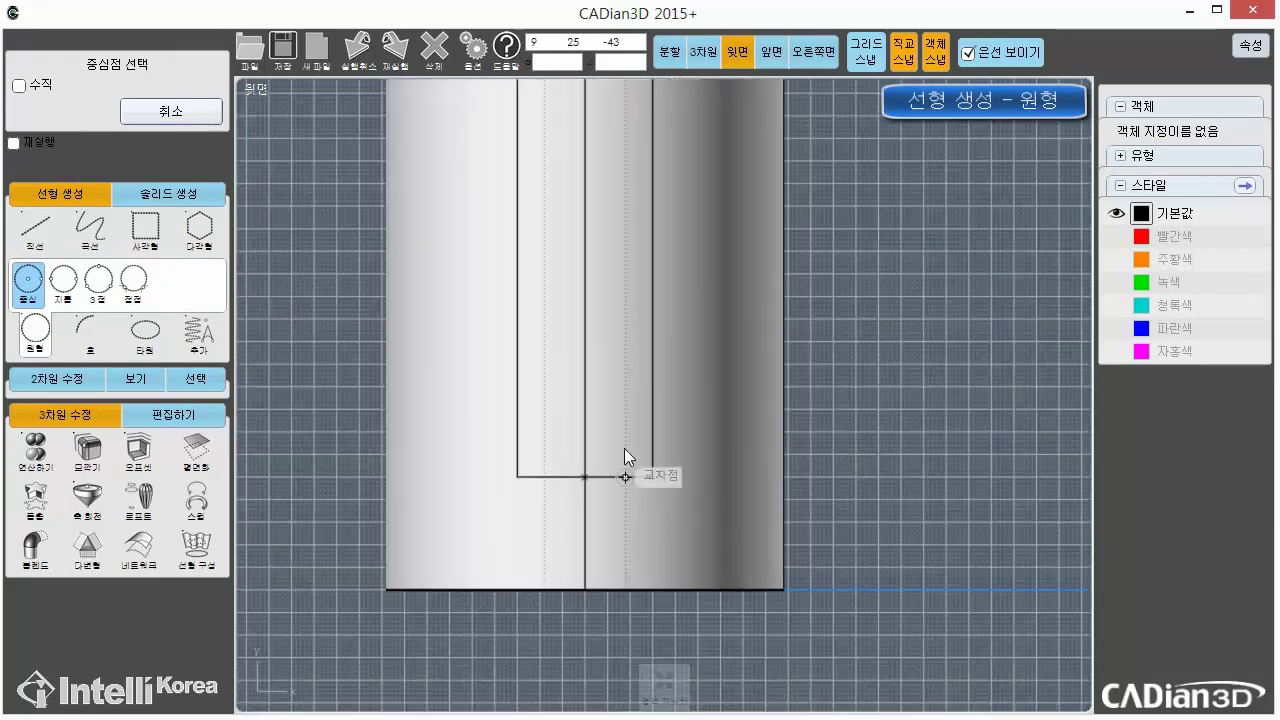
middle_drag(624, 452, 764, 478)
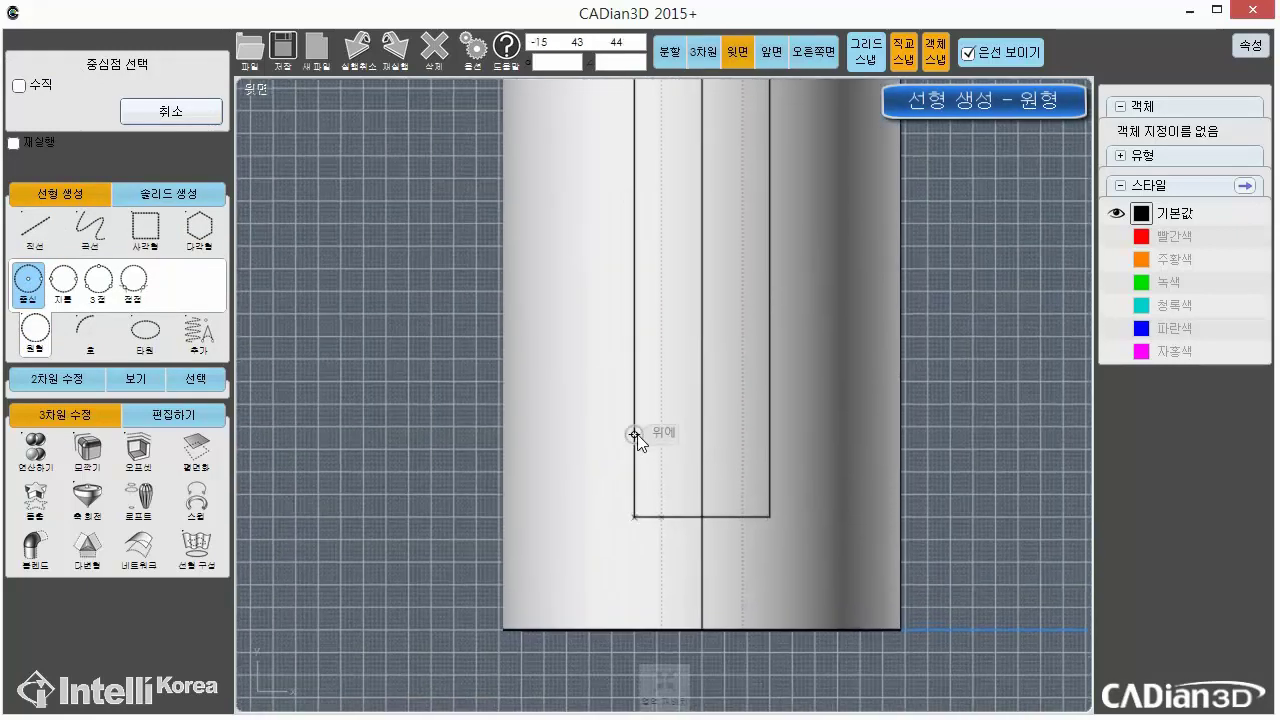
click(635, 517)
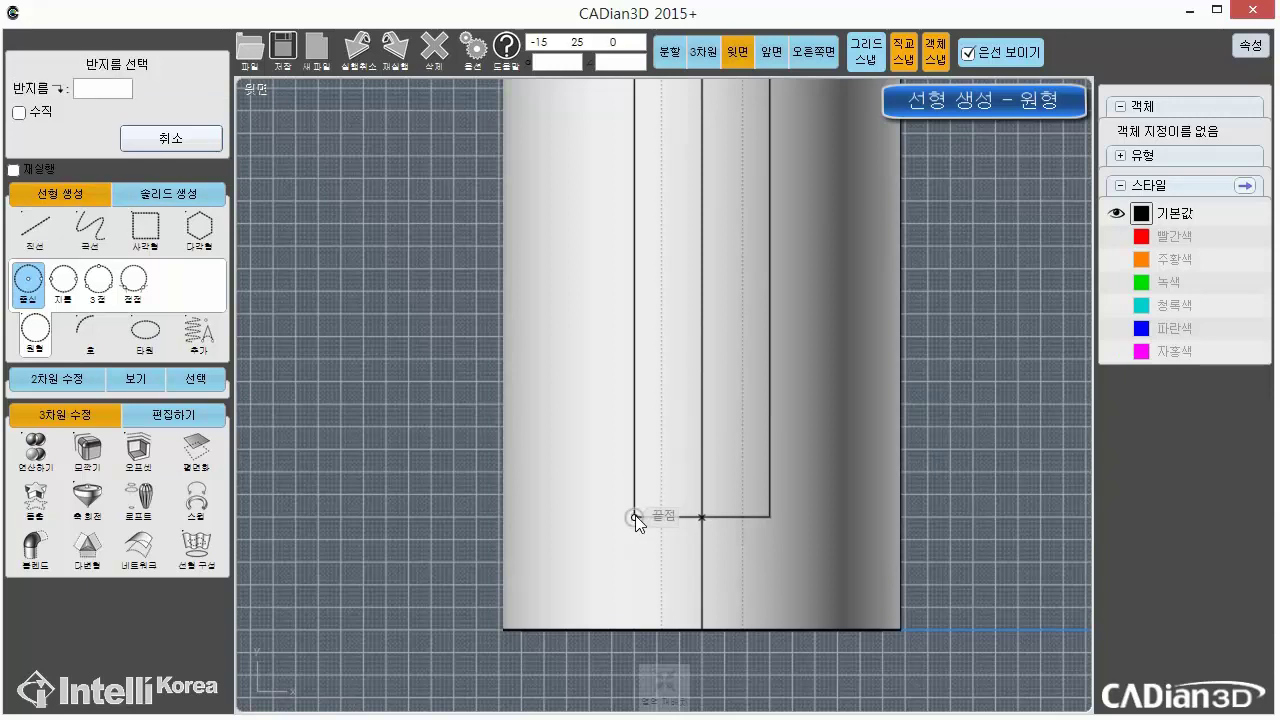
click(96, 89)
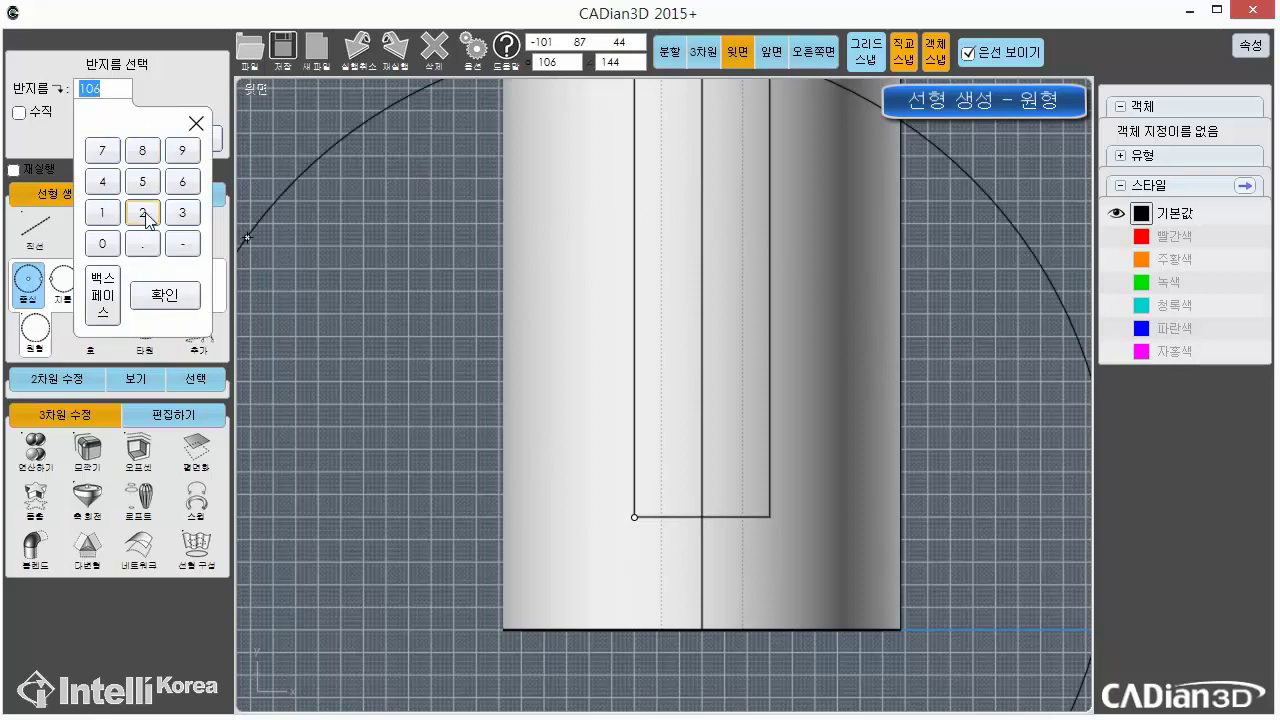
click(138, 155)
click(145, 247)
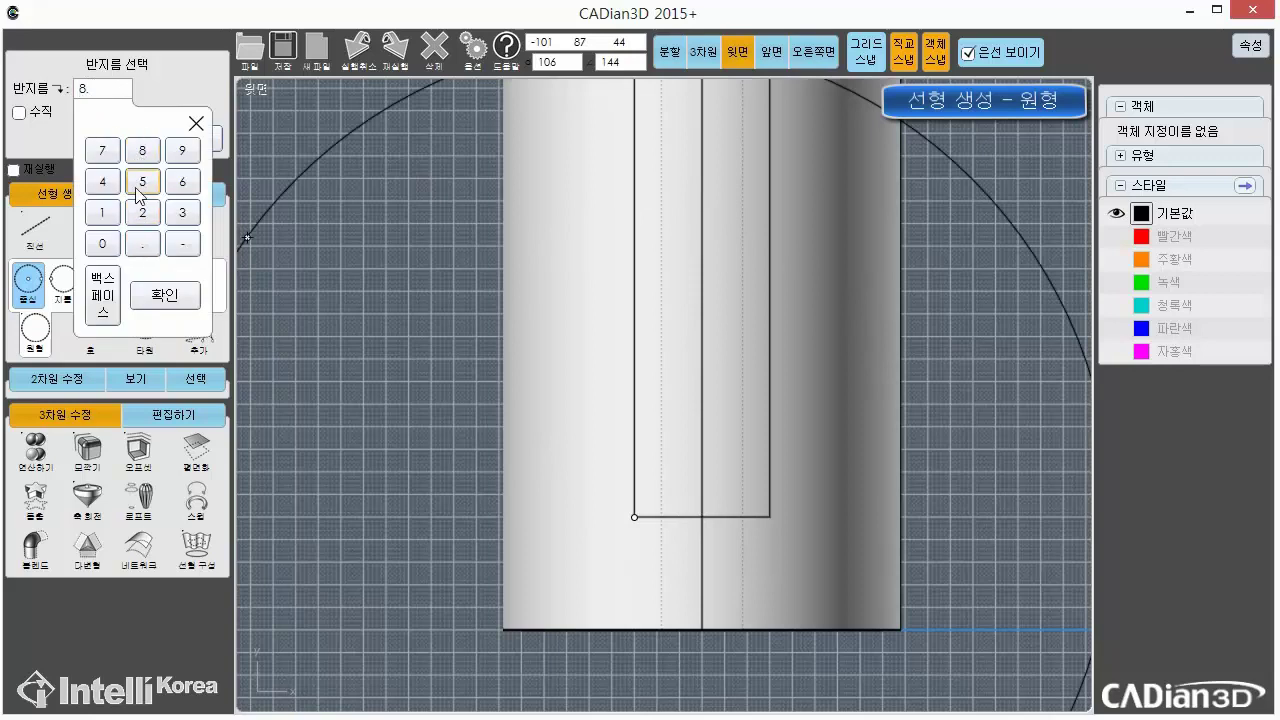
click(142, 181)
click(165, 295)
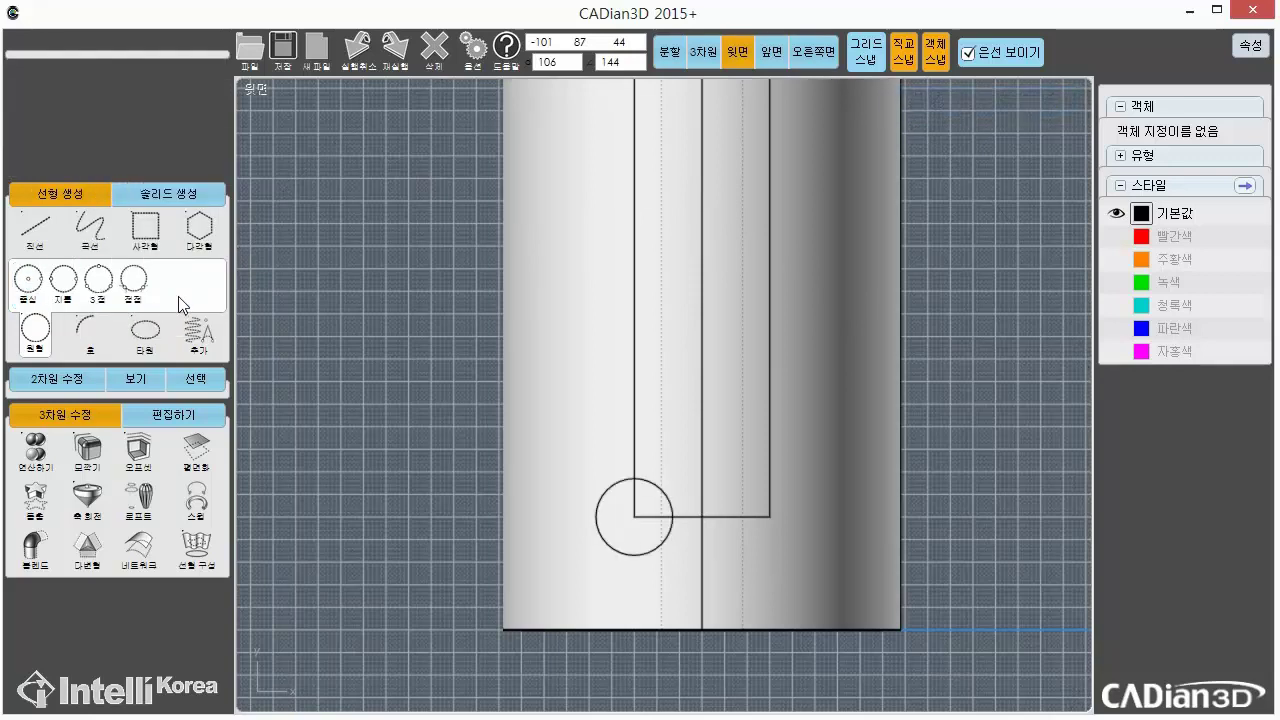
Select the circle and examine how its plane sits against the tube's curved surface in the front view
click(662, 545)
click(669, 51)
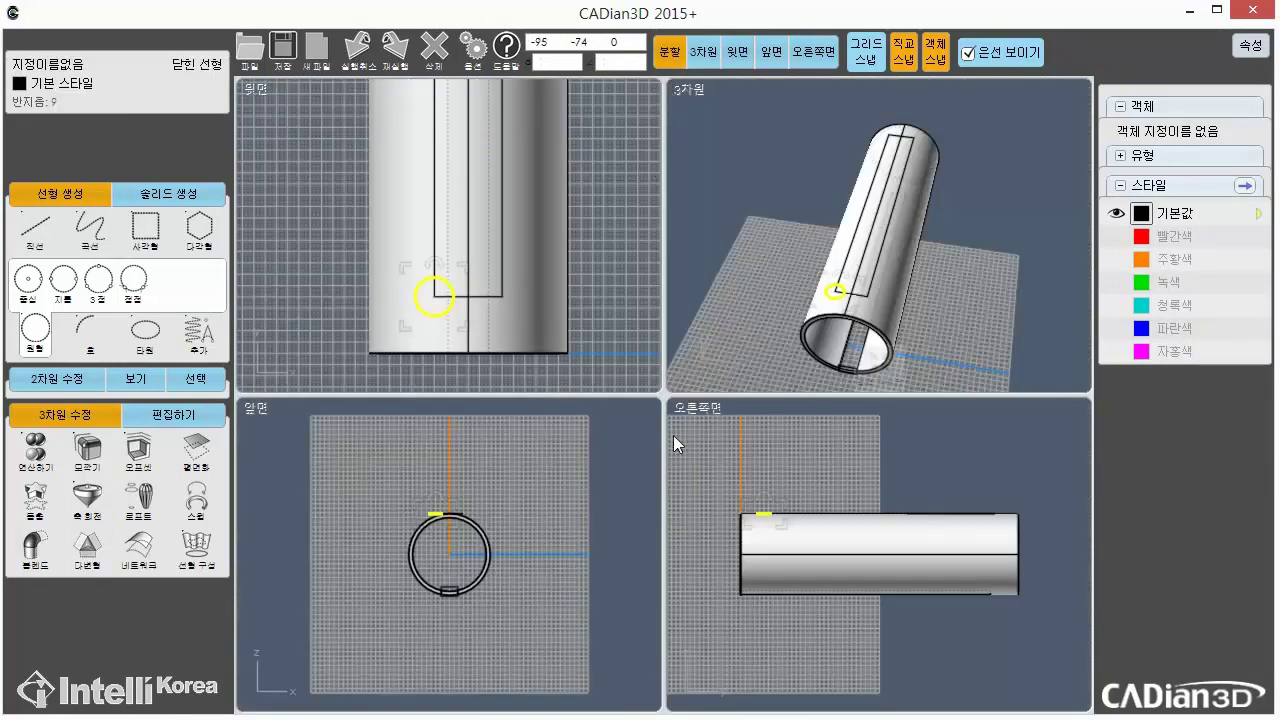
scroll(431, 528, up, 5)
middle_drag(505, 603, 524, 656)
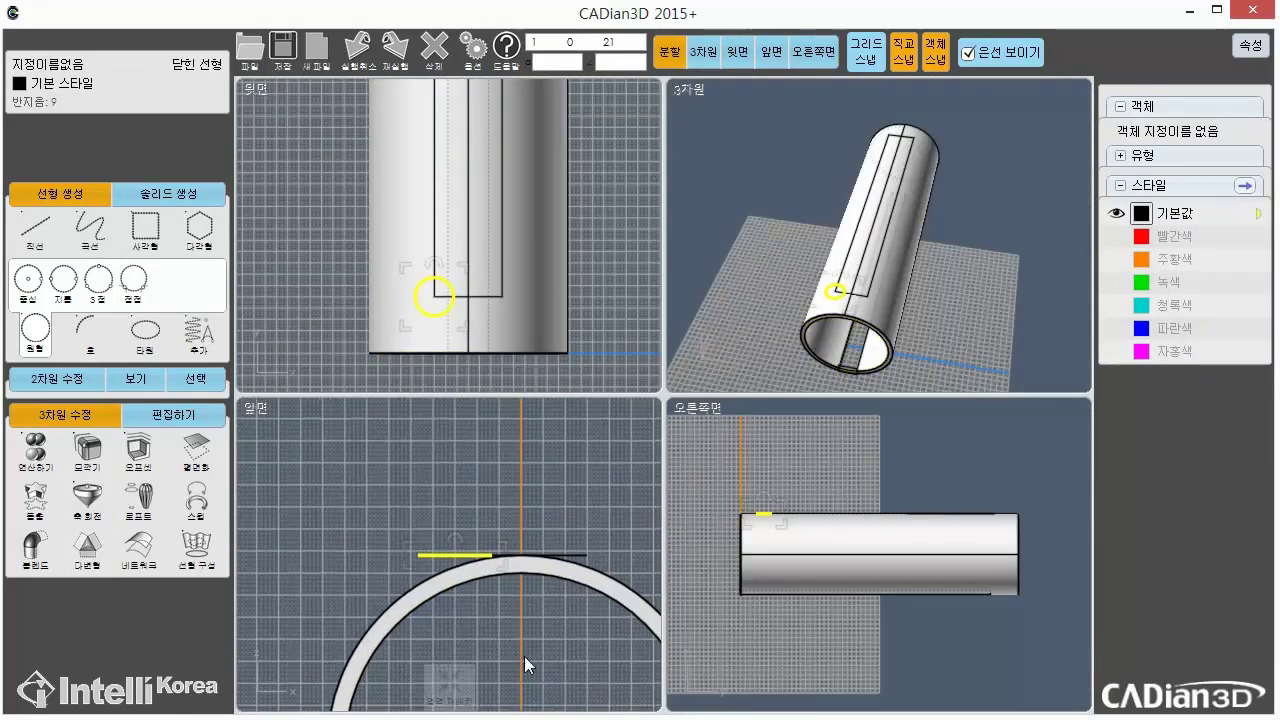
click(572, 511)
middle_drag(559, 523, 555, 499)
click(462, 528)
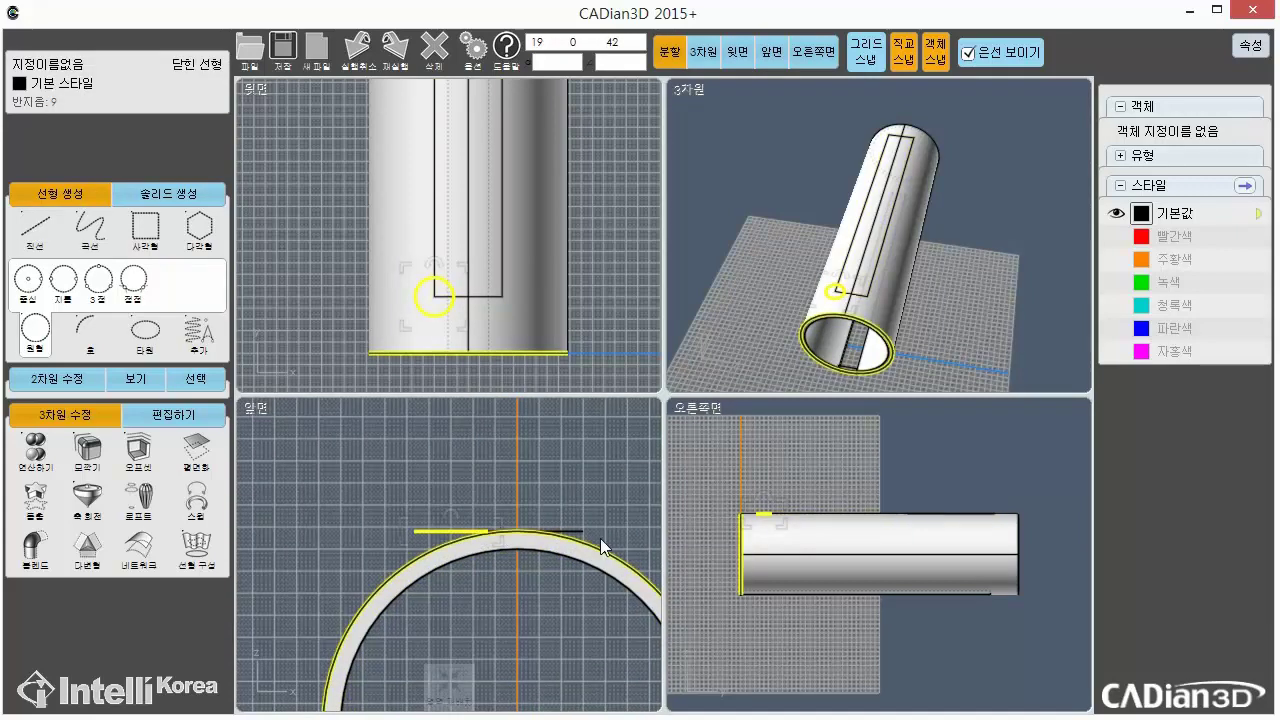
middle_drag(600, 538, 549, 524)
Extrude the circle by 15 in both directions with closed ends, forming a small vertical cylinder through the tube wall
click(35, 497)
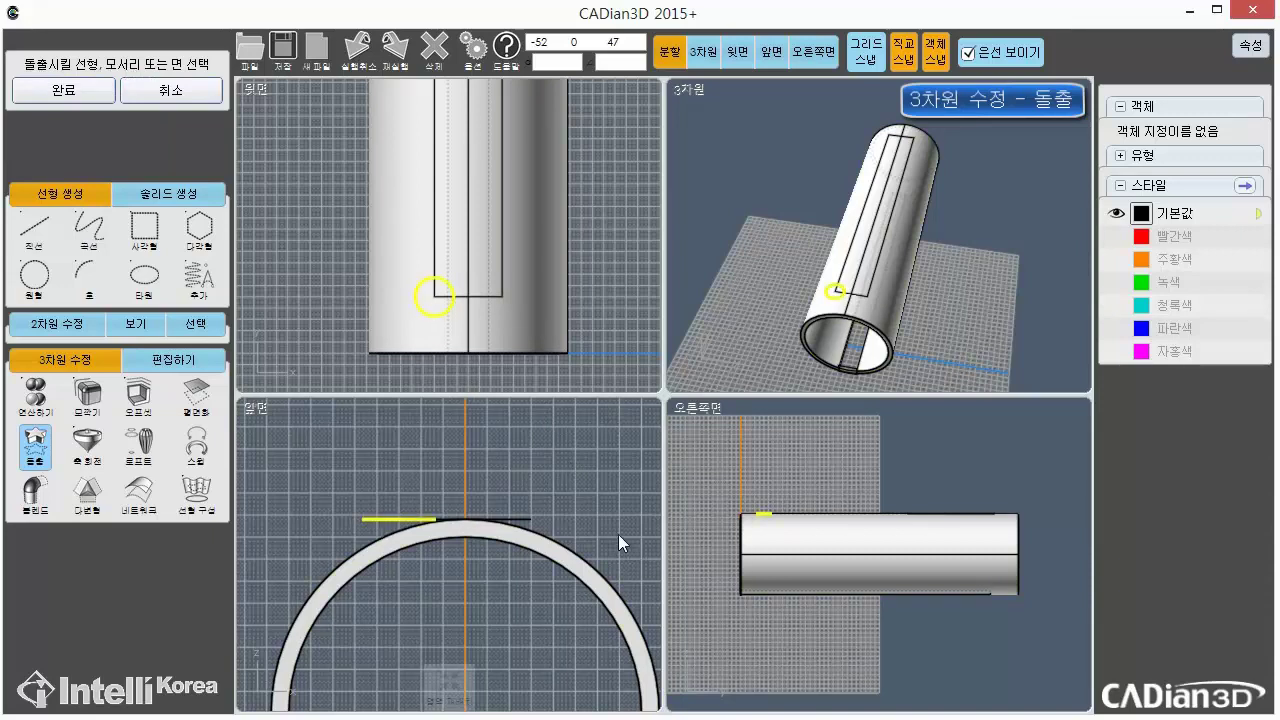
click(779, 572)
click(97, 90)
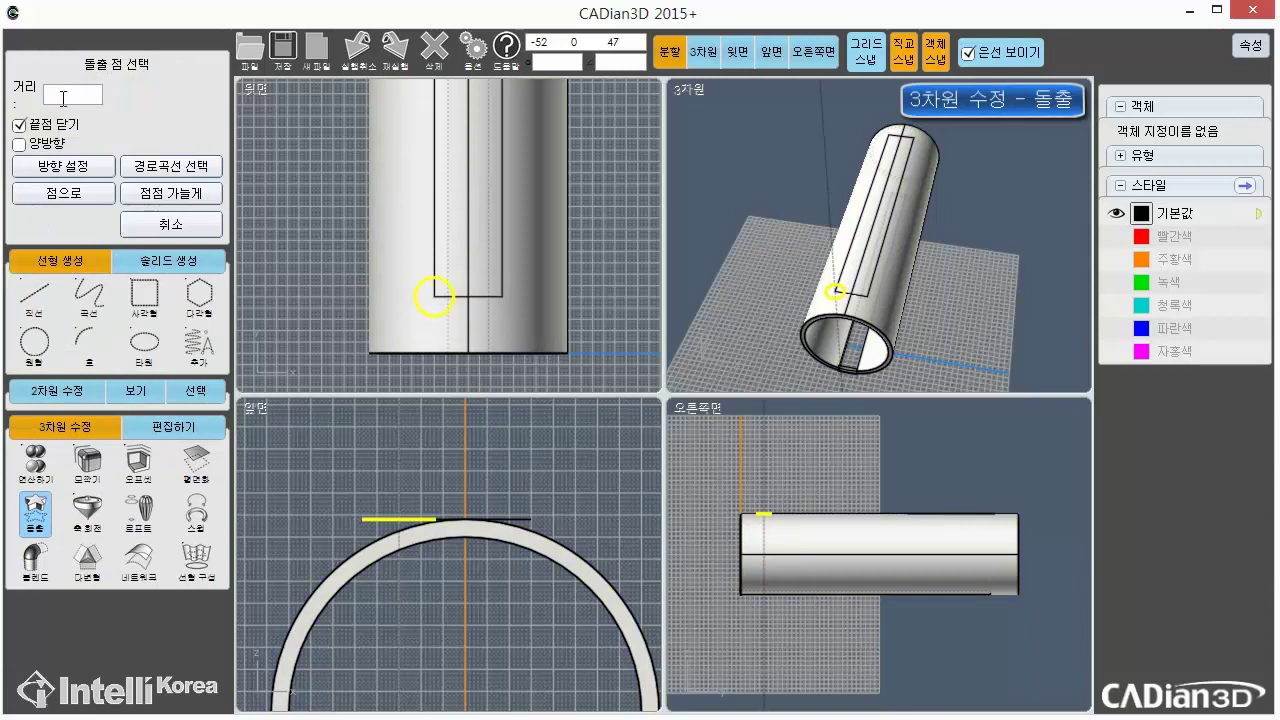
click(63, 98)
click(72, 218)
click(112, 187)
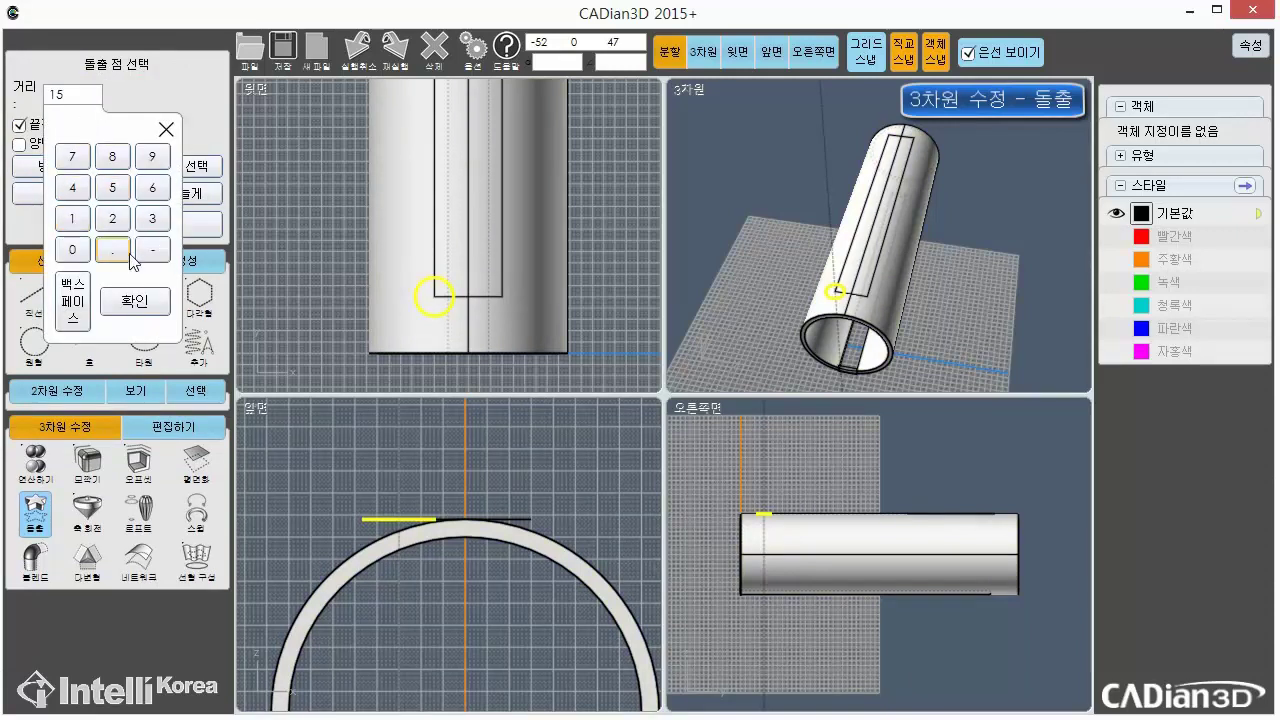
click(165, 128)
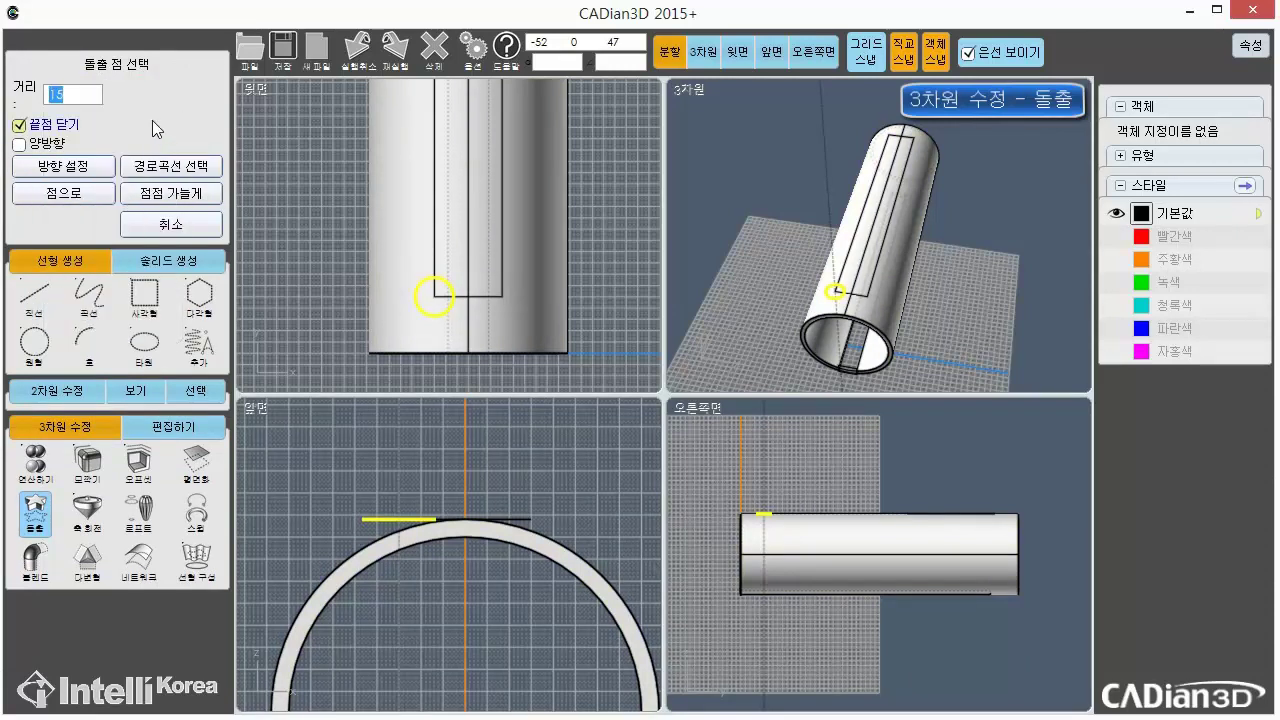
click(80, 95)
click(74, 218)
click(112, 187)
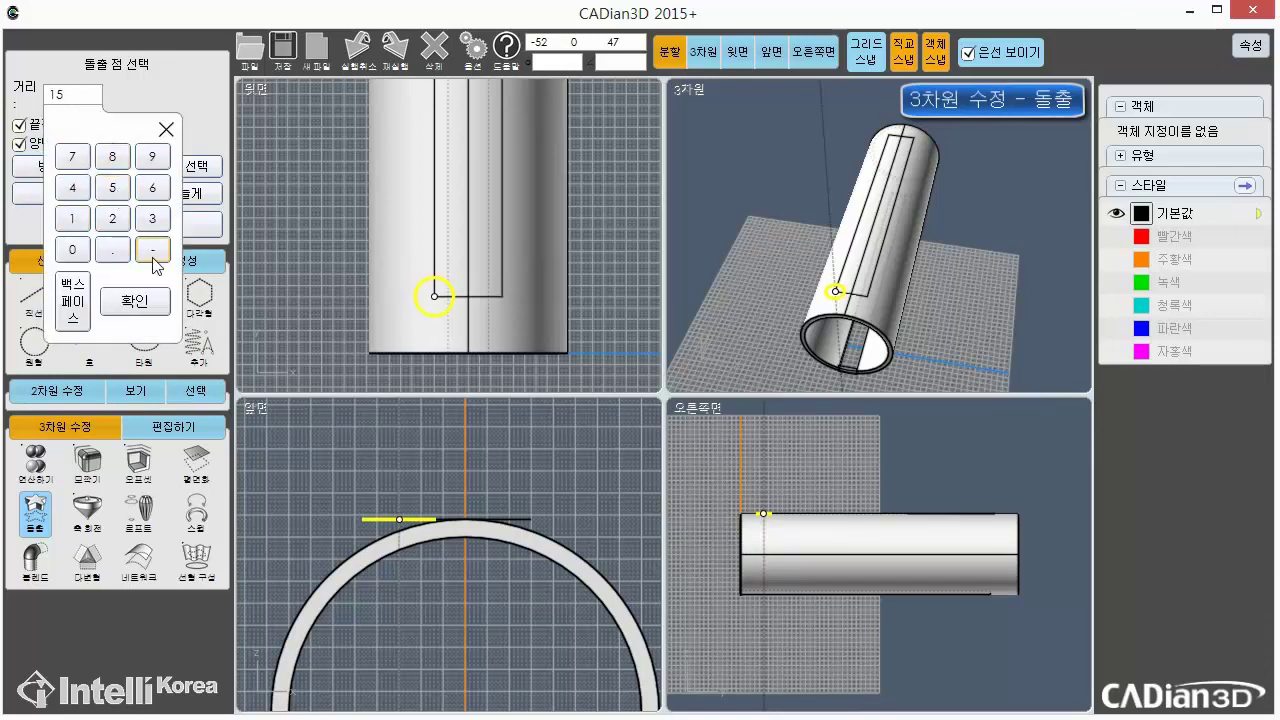
click(150, 303)
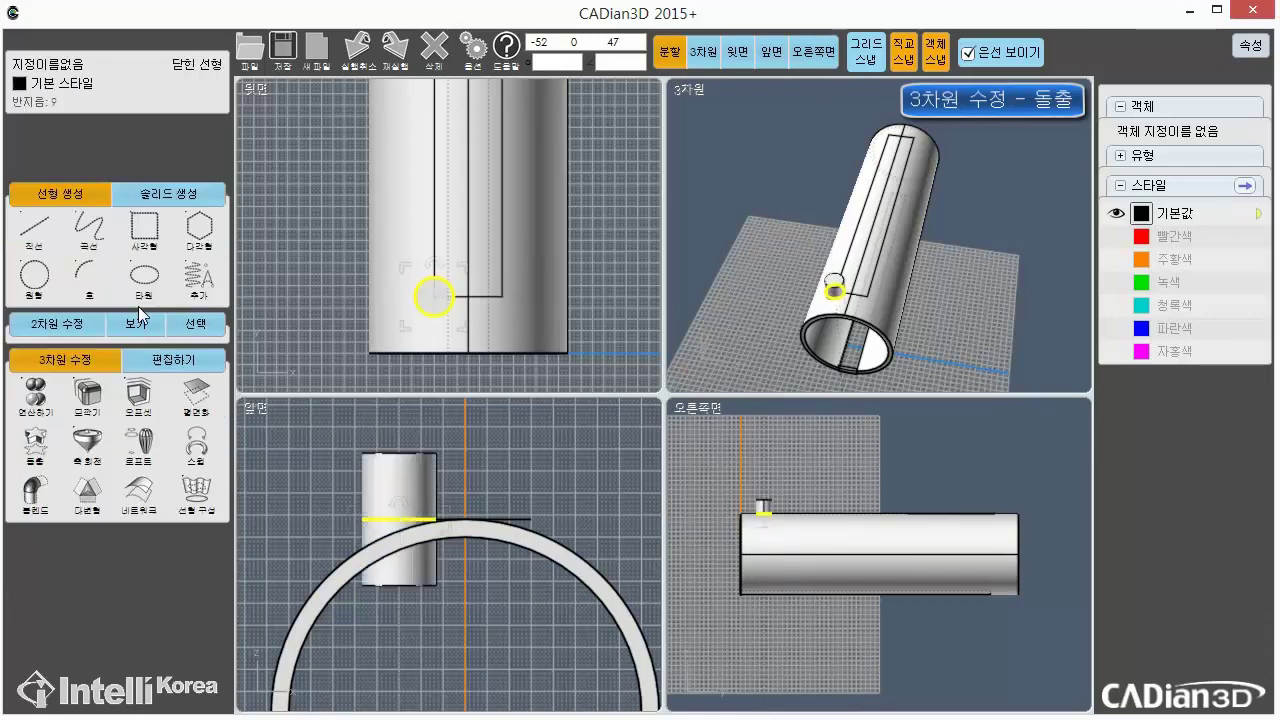
Subtract the tube's outer circle curve from the small cylinder in the front view, trimming the portion inside the tube
click(407, 479)
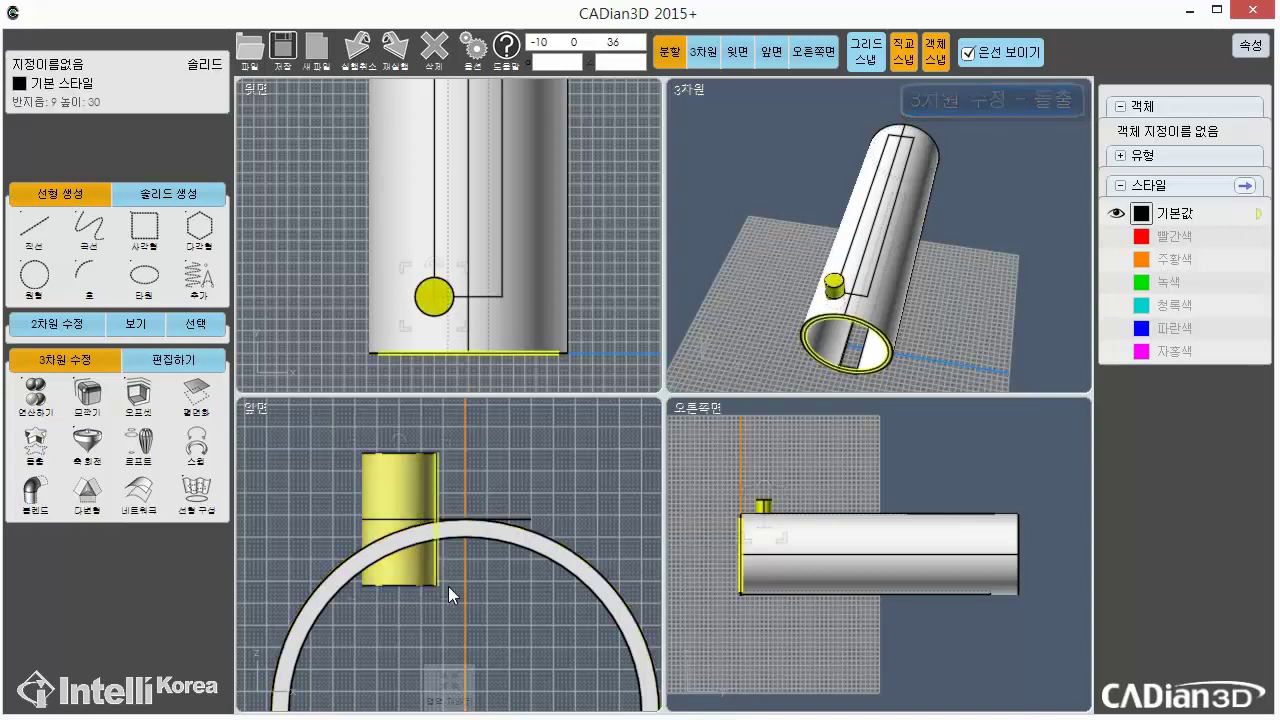
click(479, 627)
scroll(412, 584, up, 3)
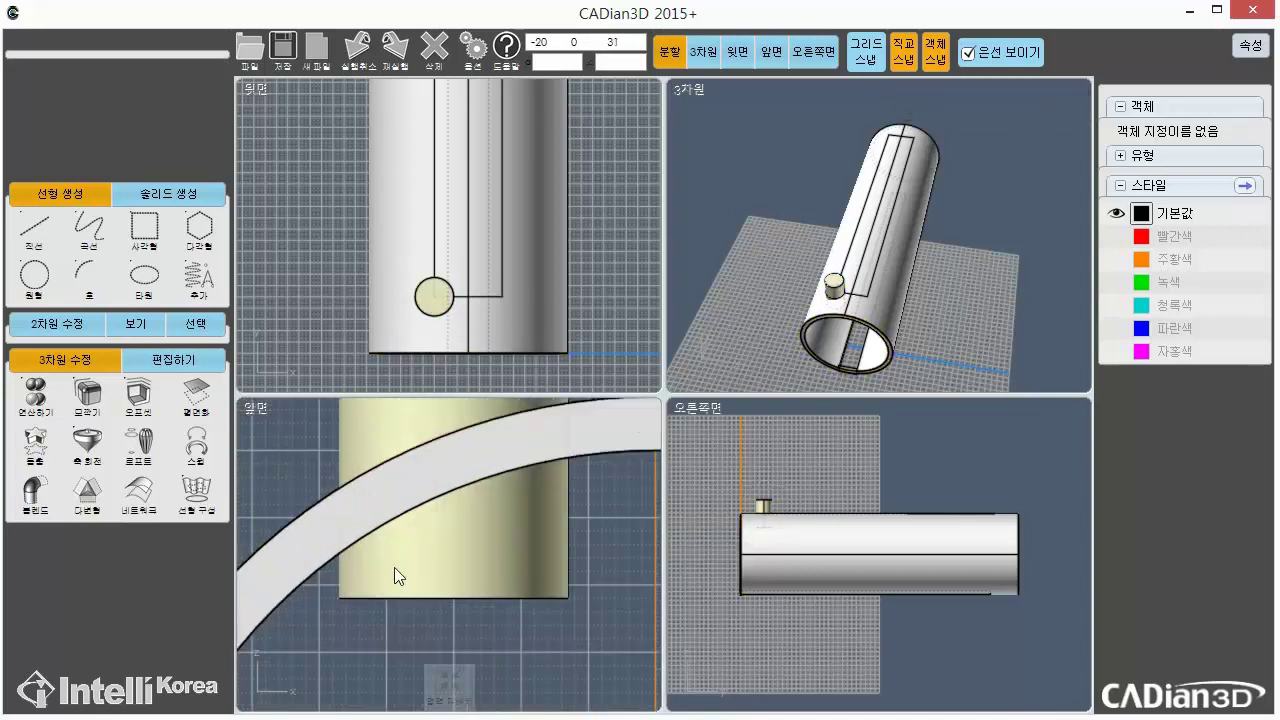
scroll(580, 512, down, 3)
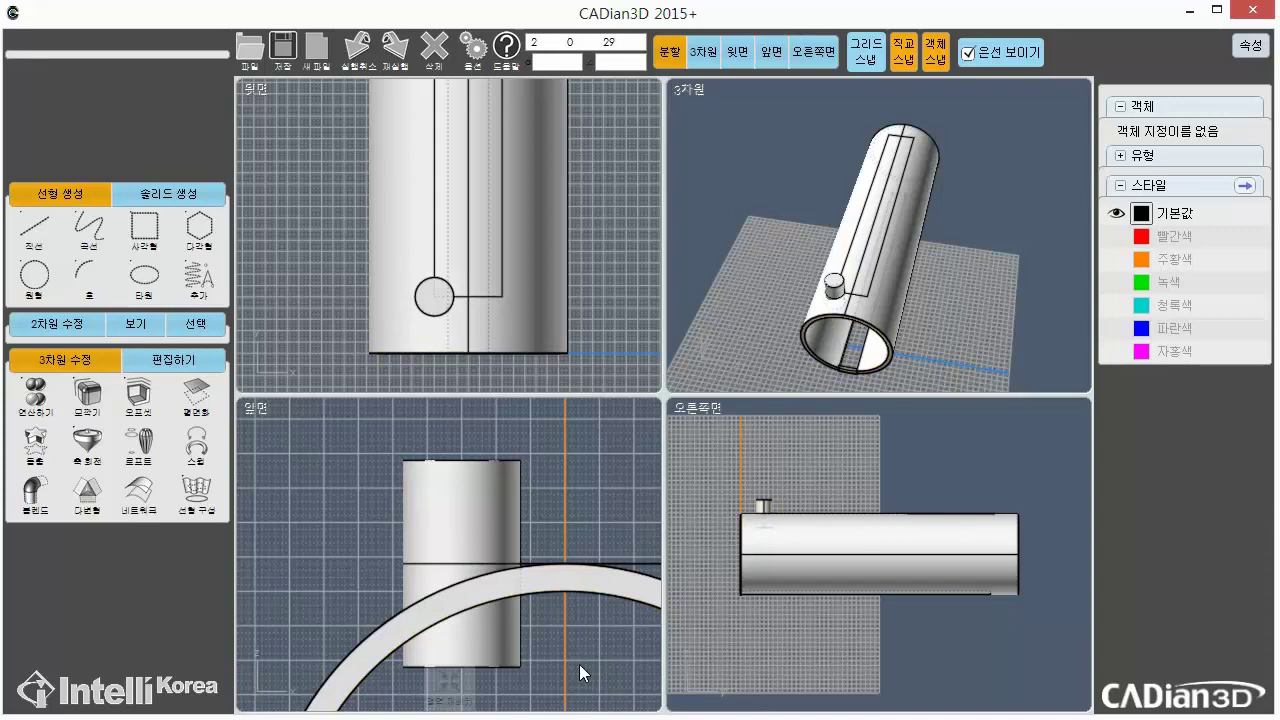
middle_drag(649, 653, 628, 640)
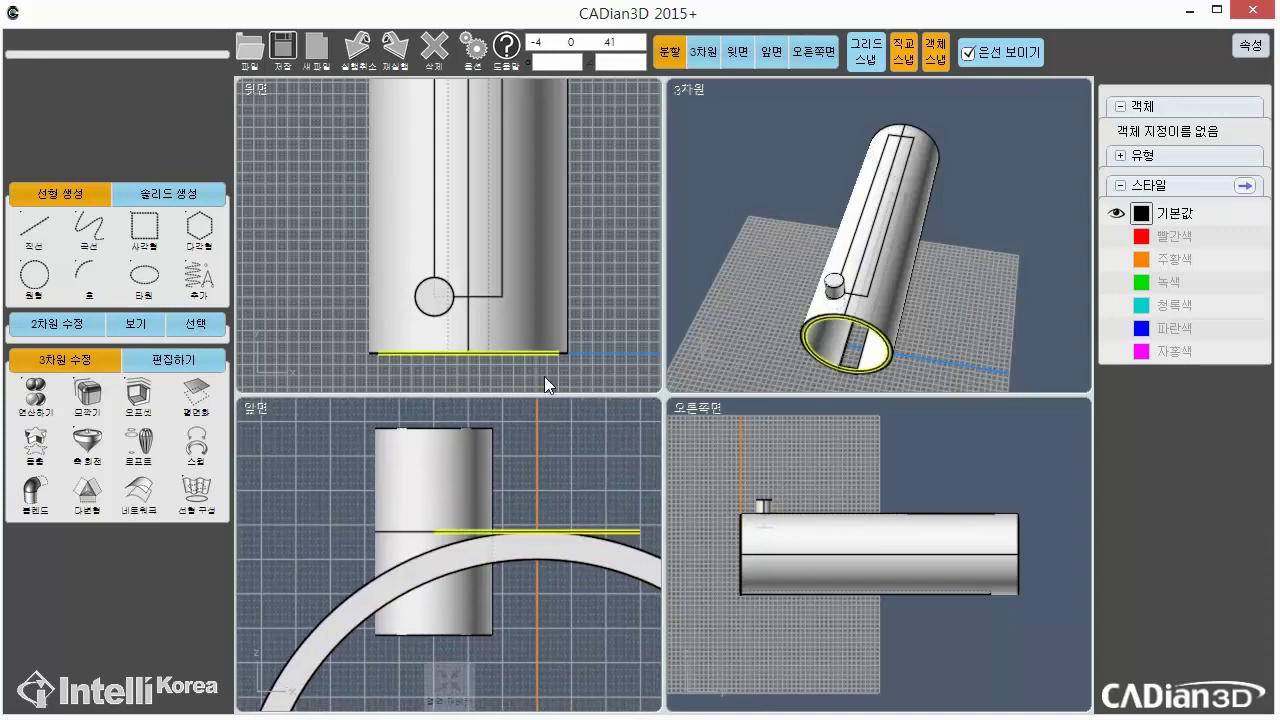
click(771, 52)
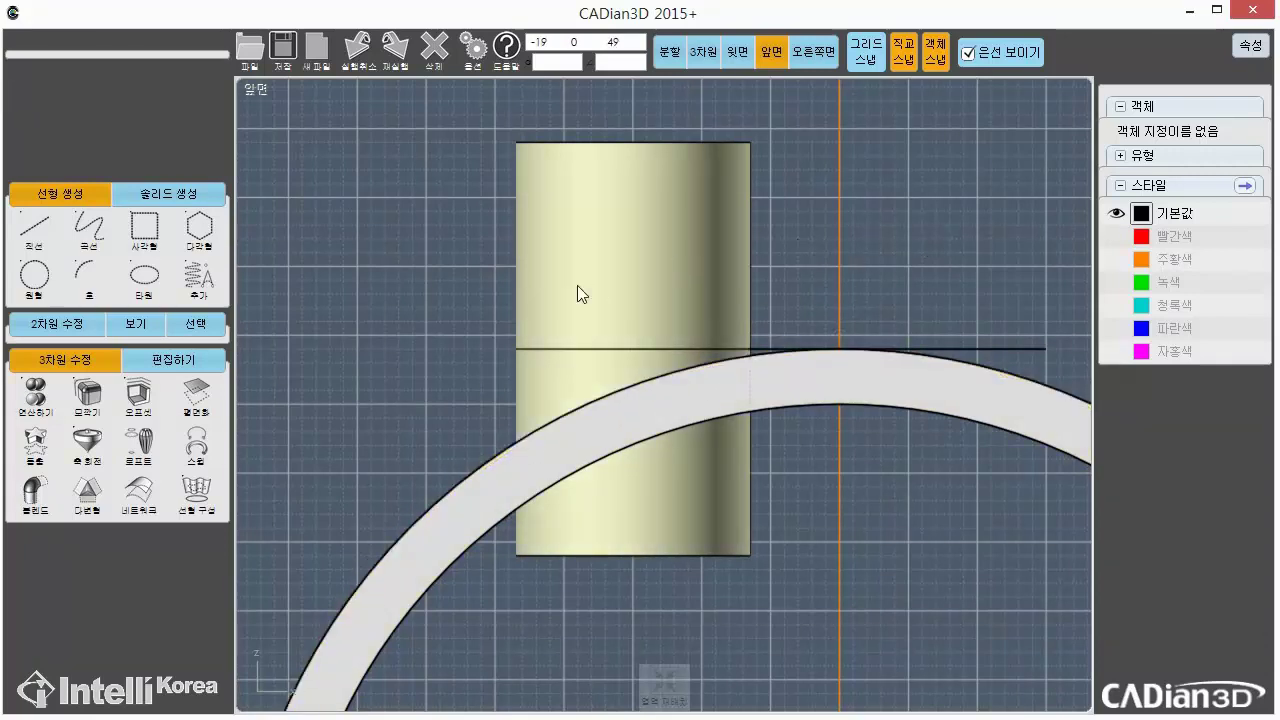
click(45, 382)
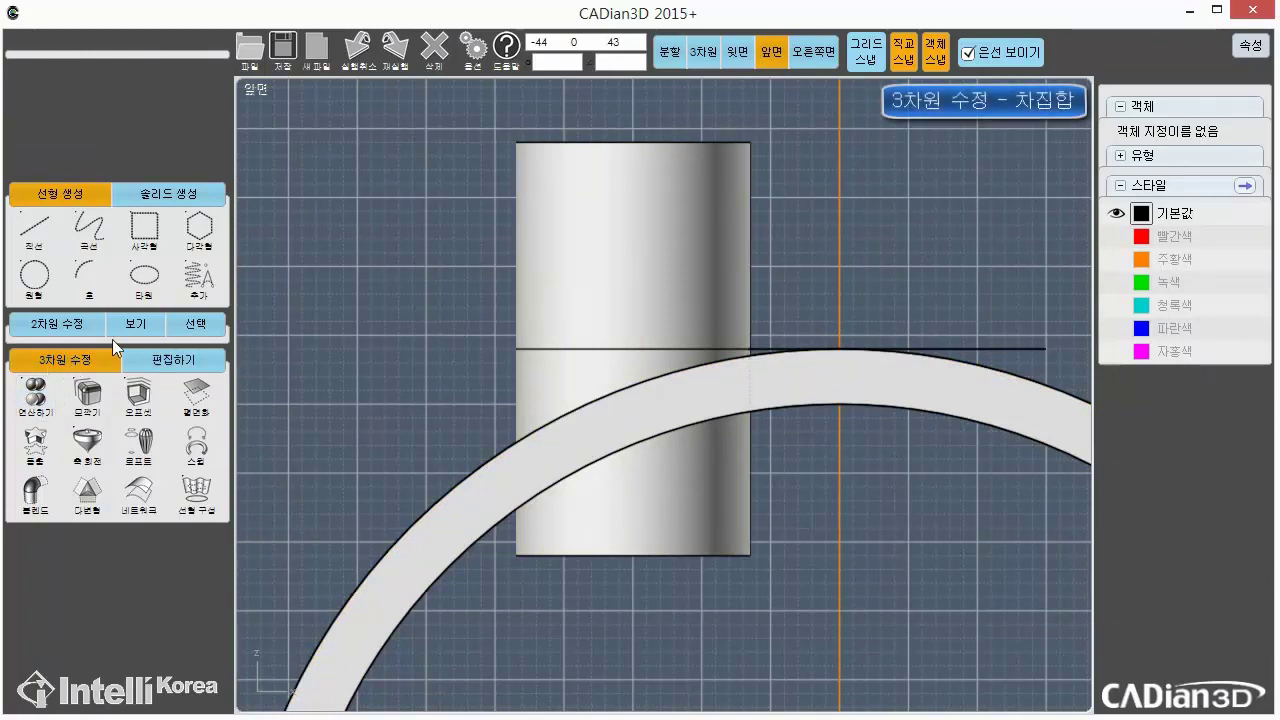
click(35, 395)
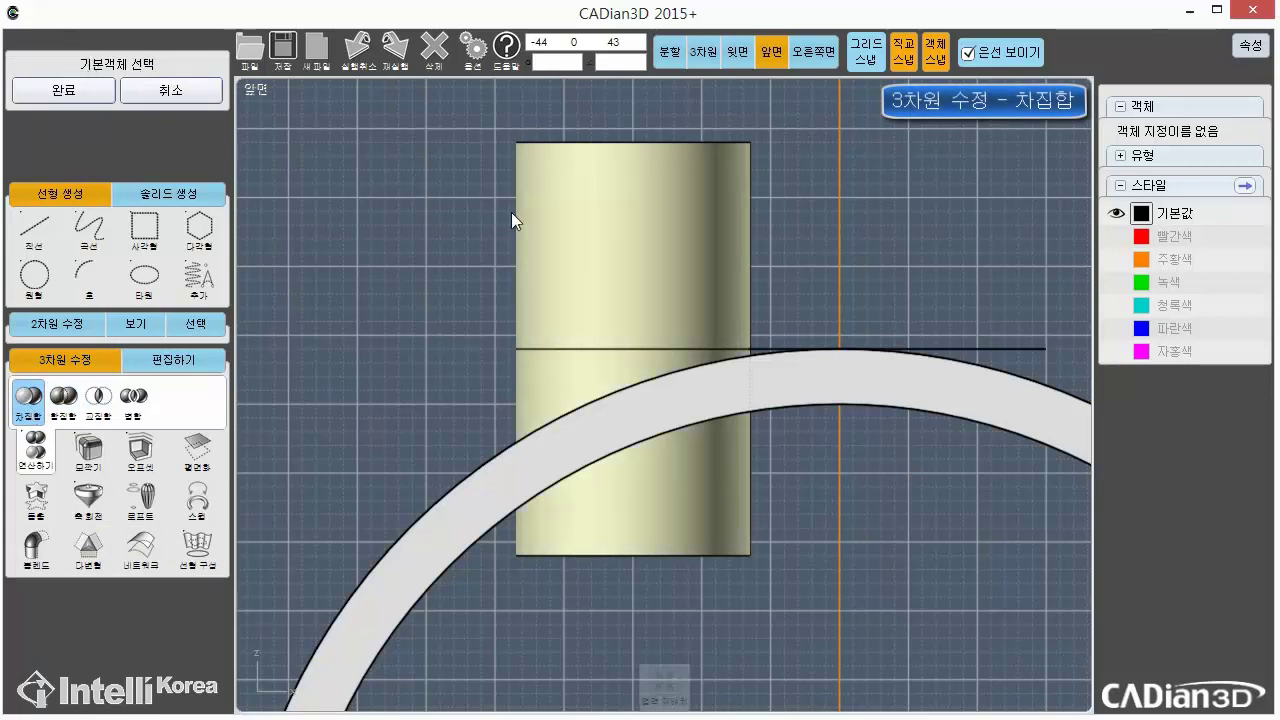
click(648, 240)
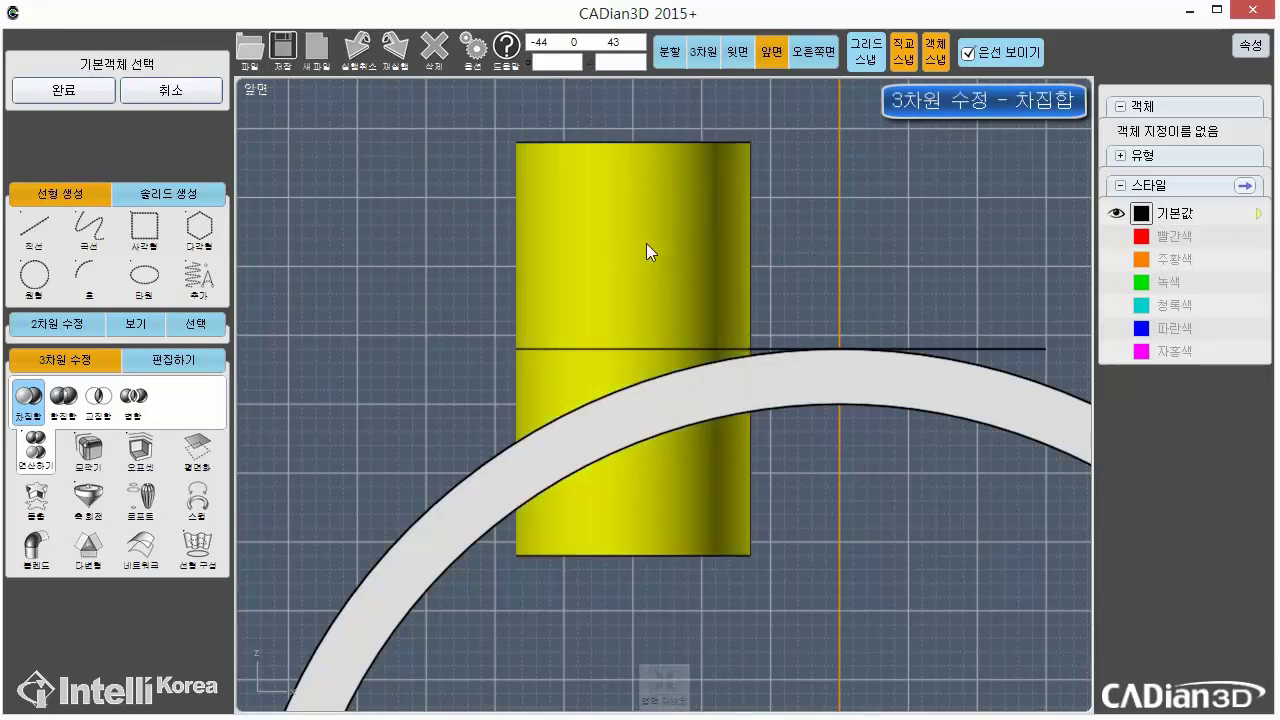
click(97, 98)
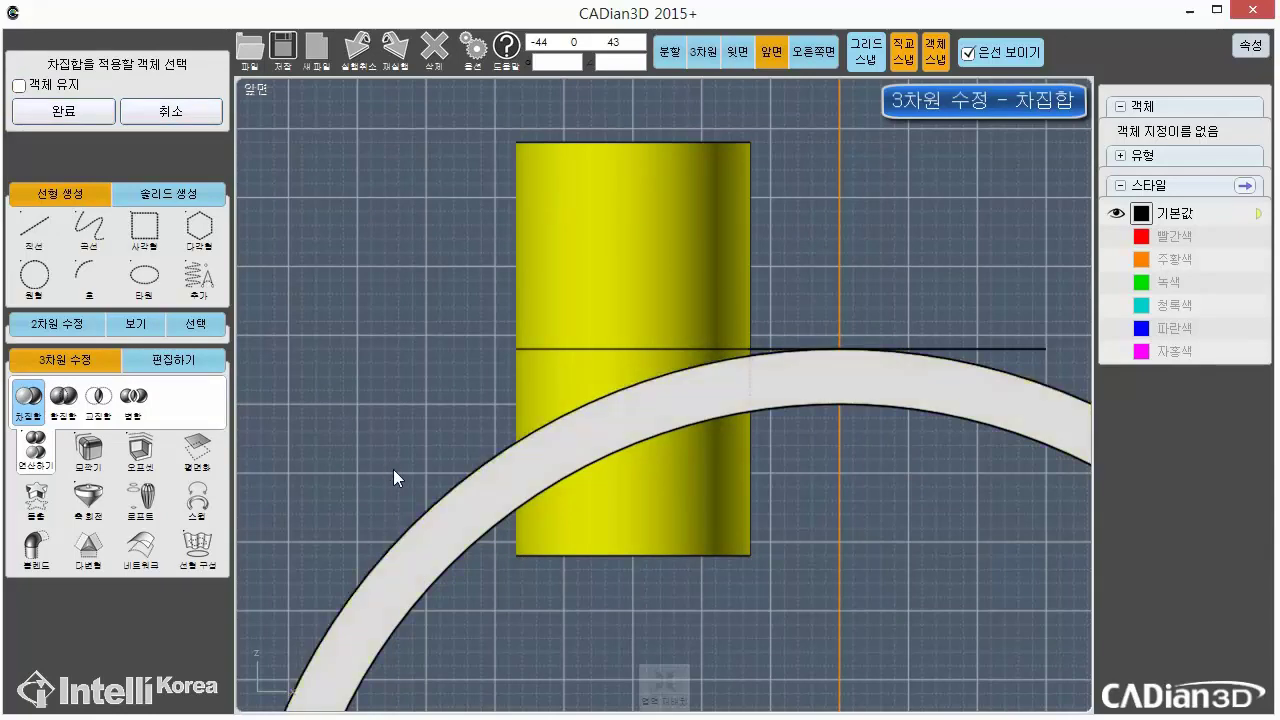
click(428, 506)
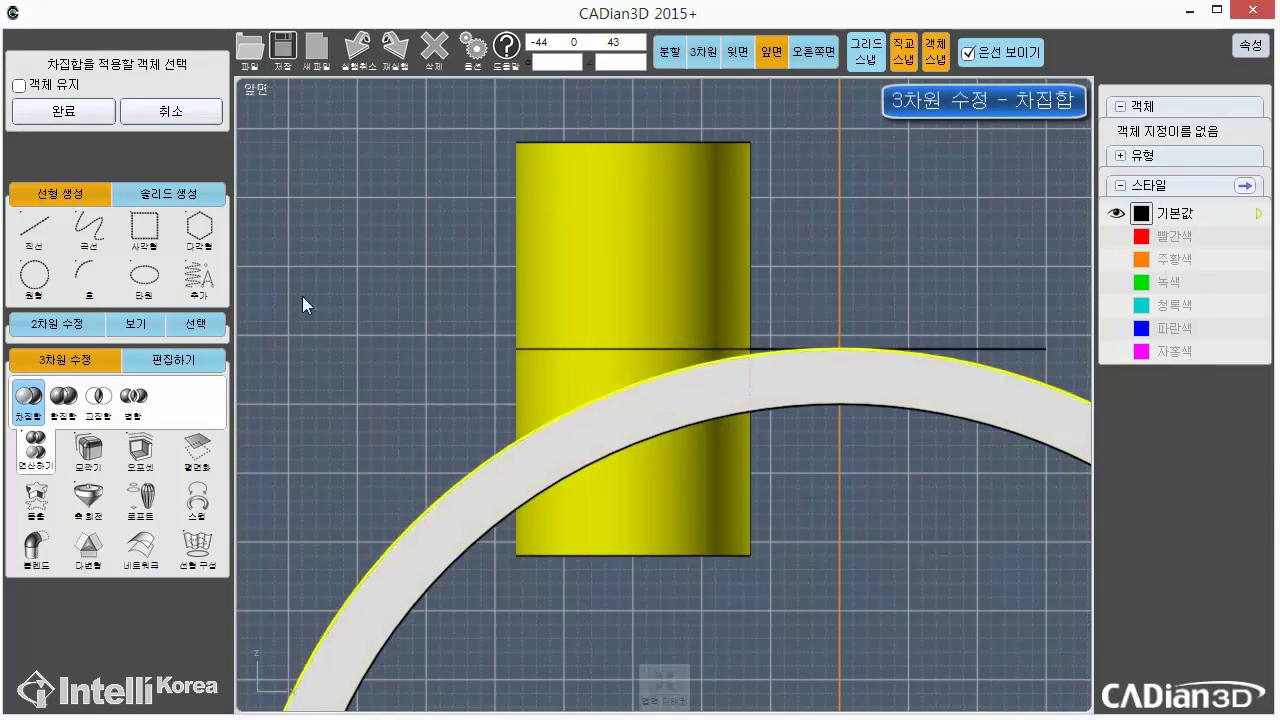
click(68, 115)
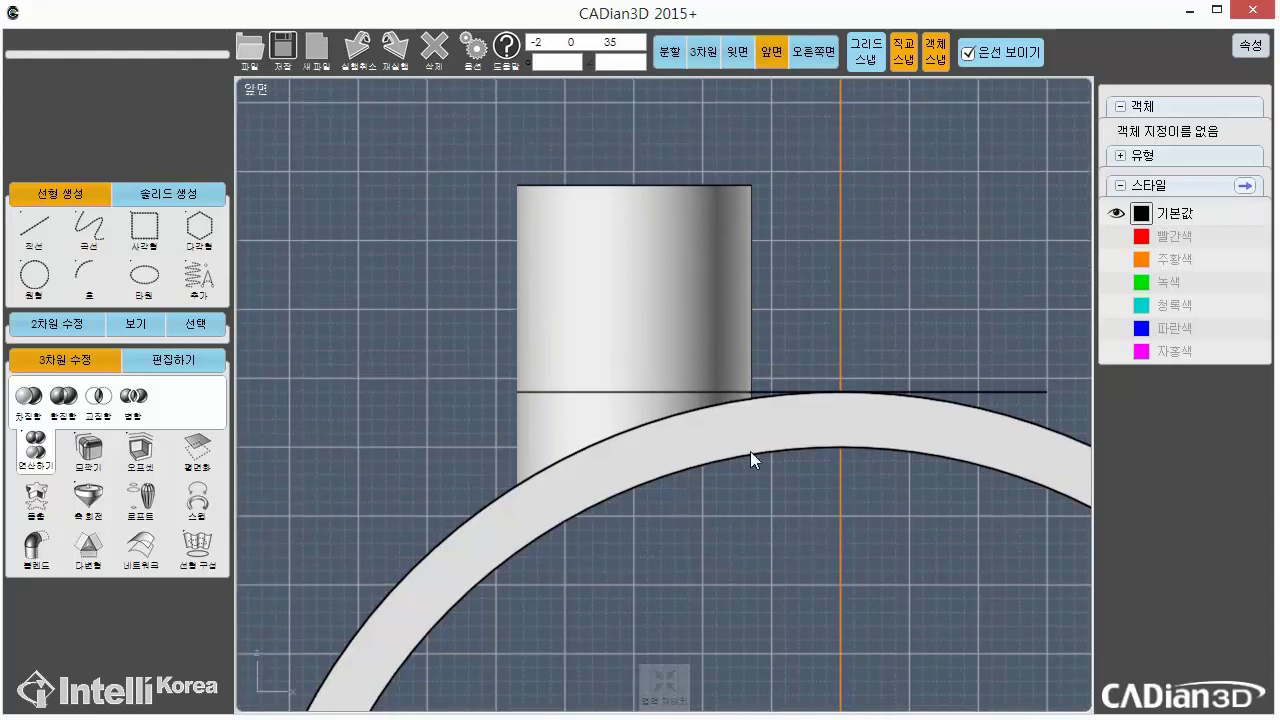
Examine how the trimmed cylinder meets the tube's outer surface in the full-size 3D view and return to the split view
click(659, 315)
click(807, 418)
click(670, 55)
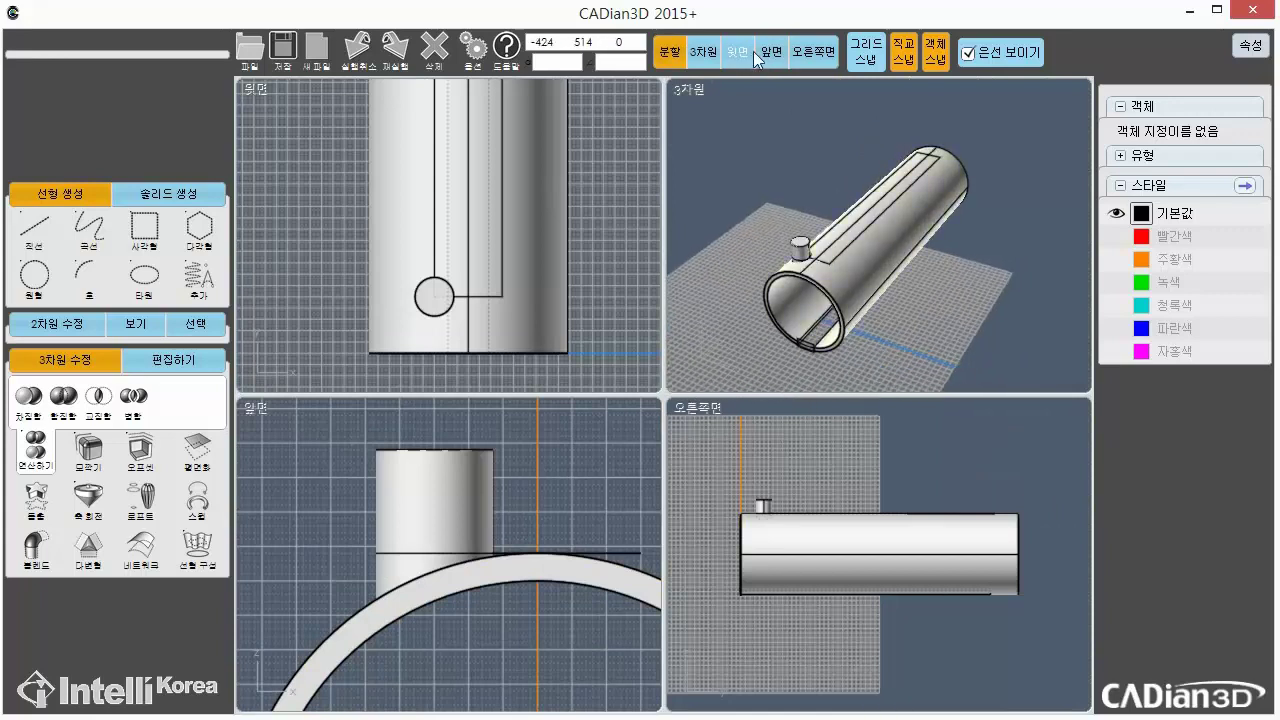
click(703, 54)
scroll(470, 466, up, 3)
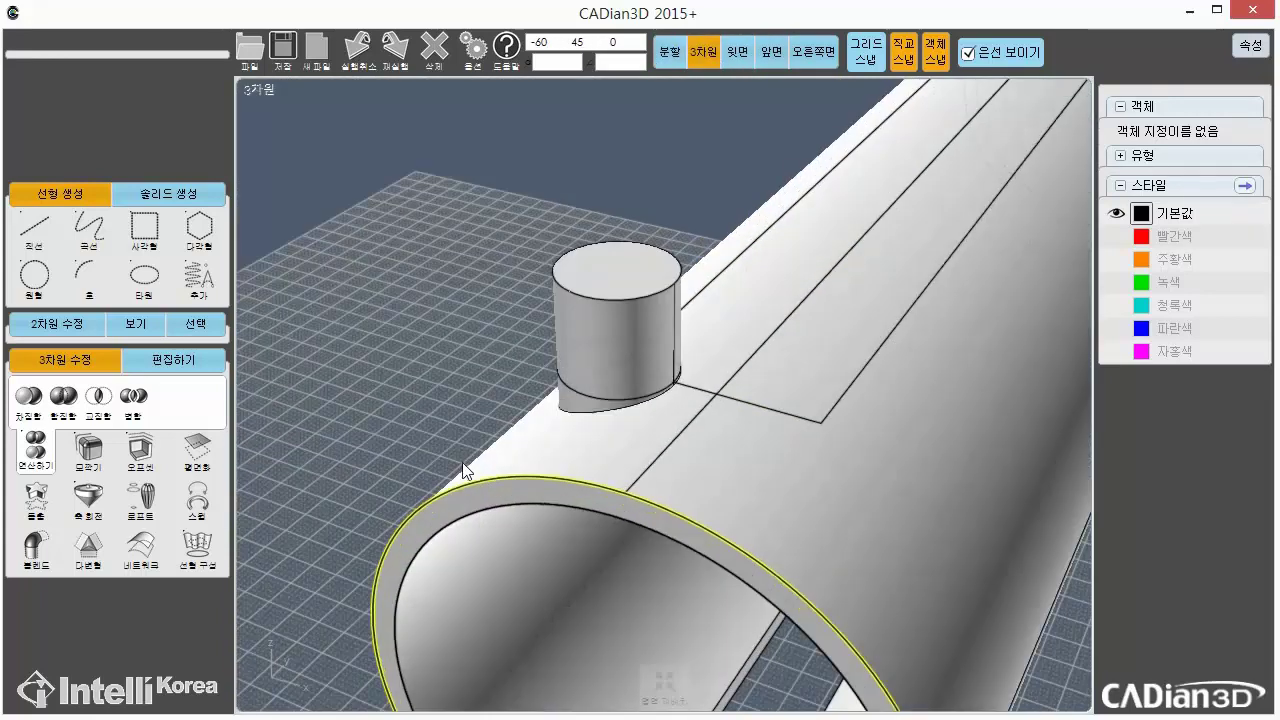
click(599, 300)
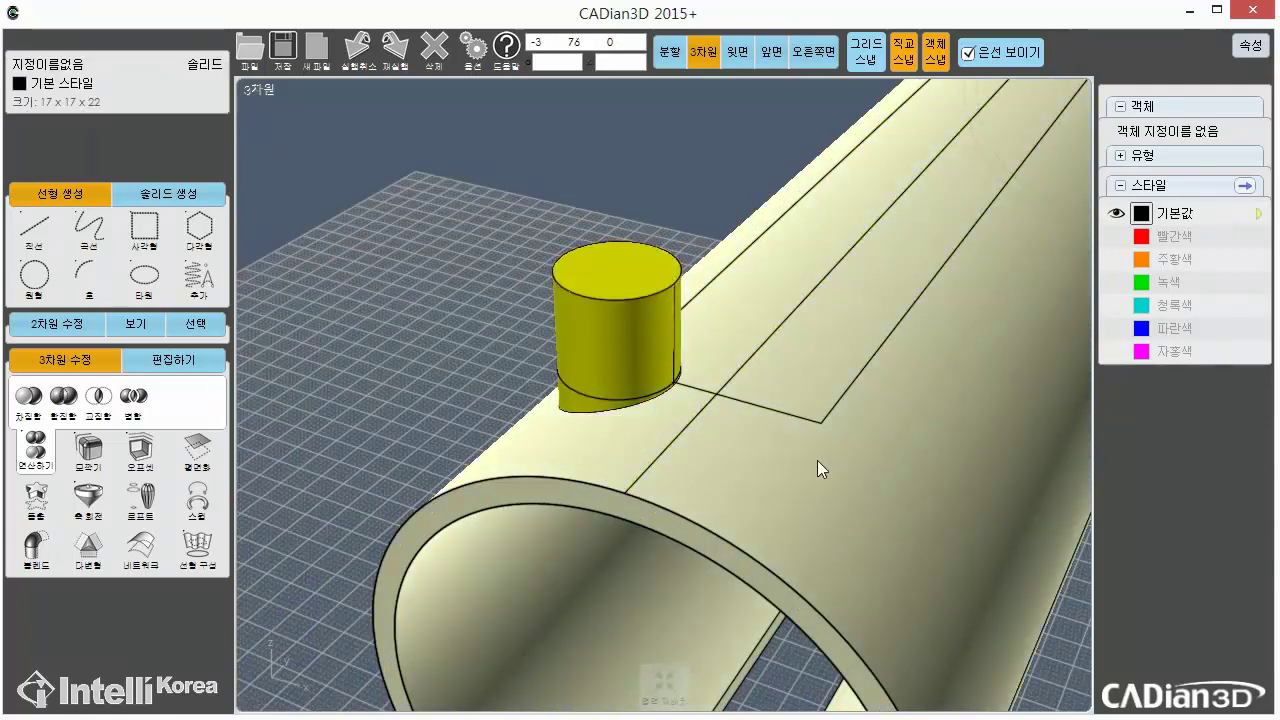
scroll(811, 455, down, 6)
middle_drag(850, 418, 763, 533)
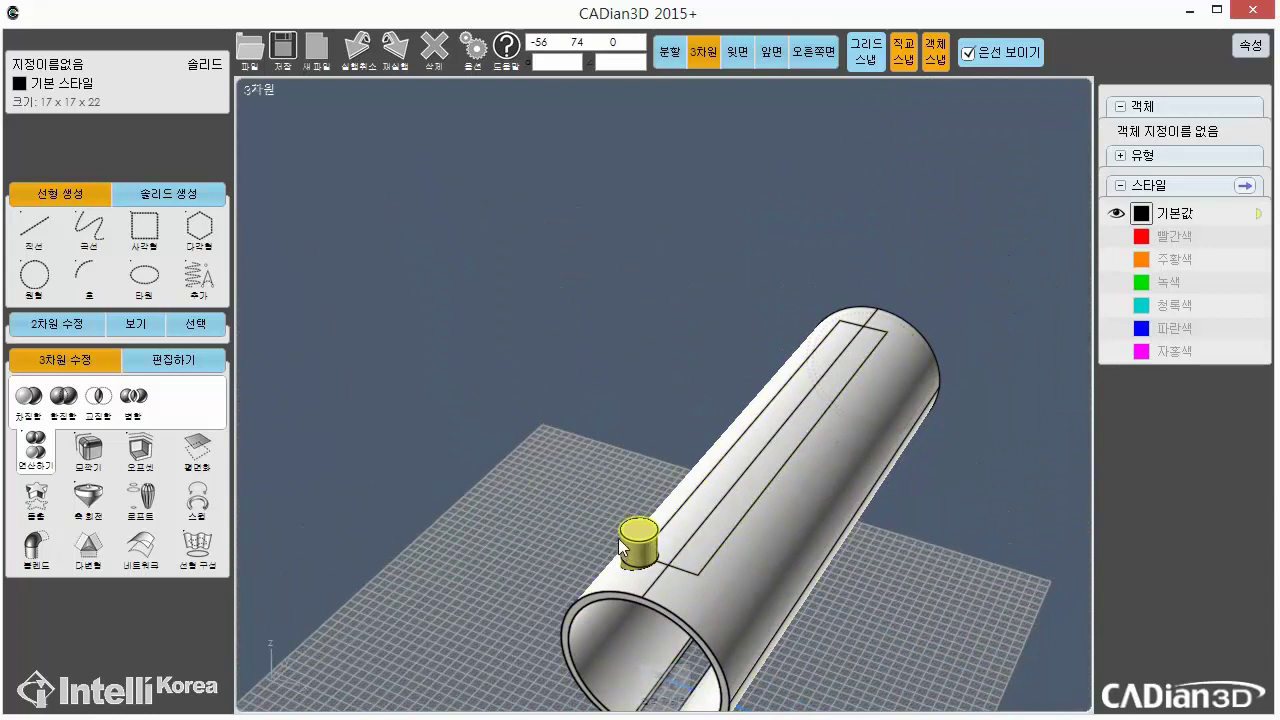
click(667, 50)
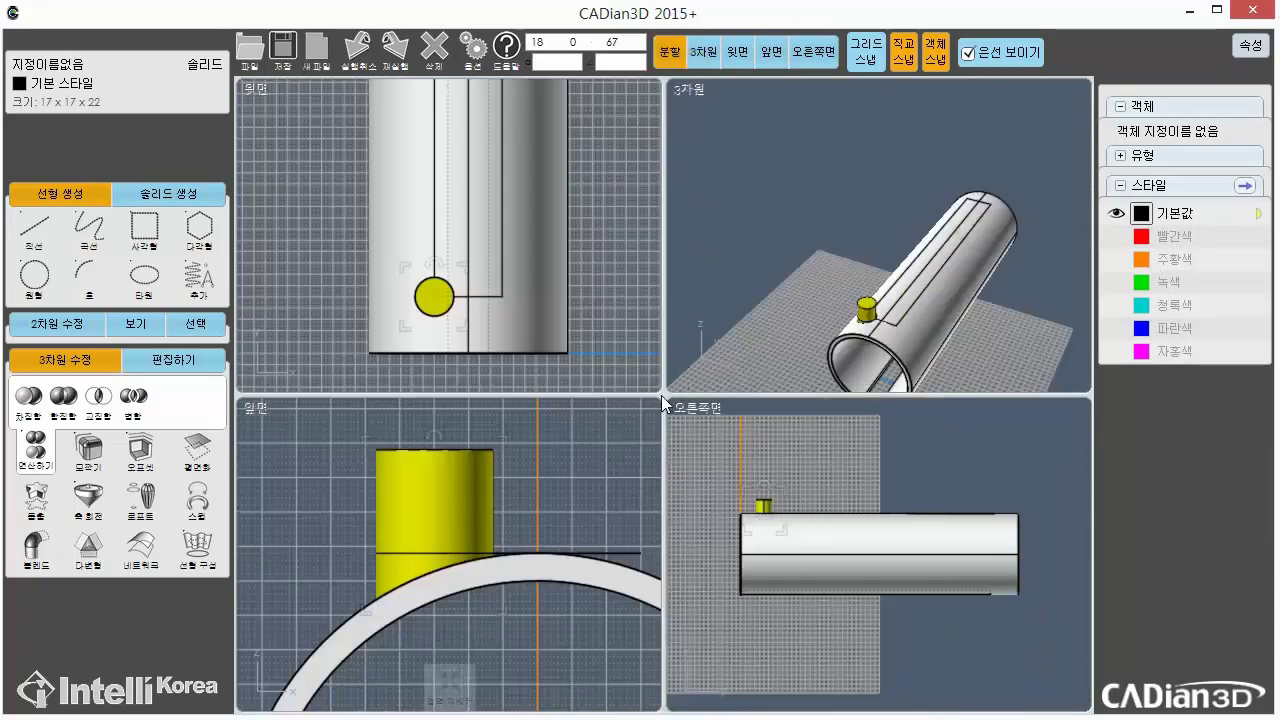
click(597, 363)
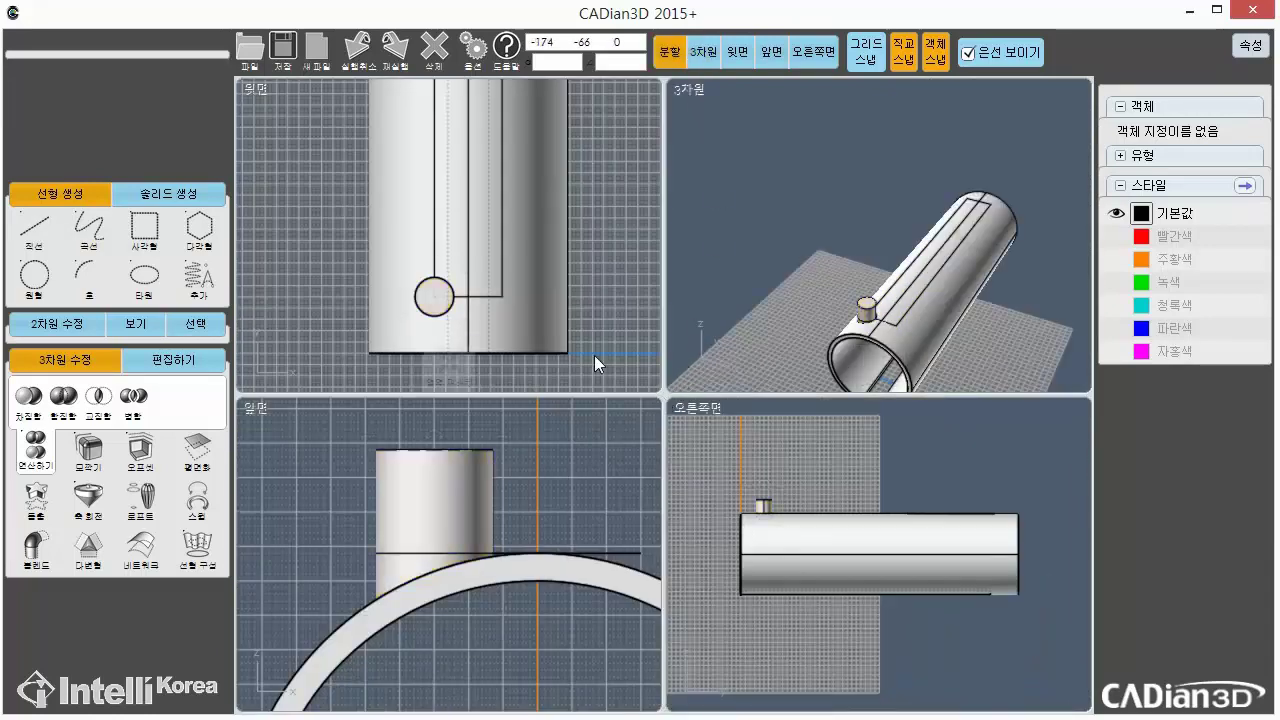
Mirror the small trimmed post across the tube's lengthwise centre line in the top view, keeping the original post
click(187, 366)
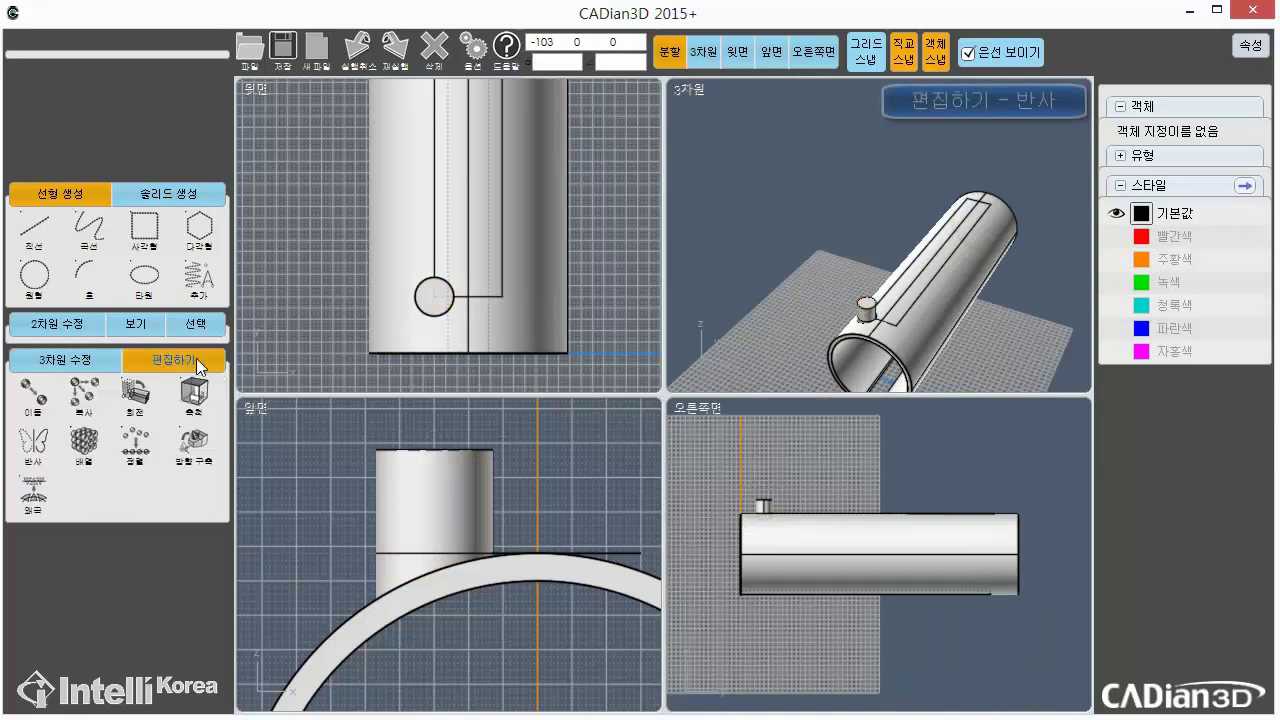
click(40, 456)
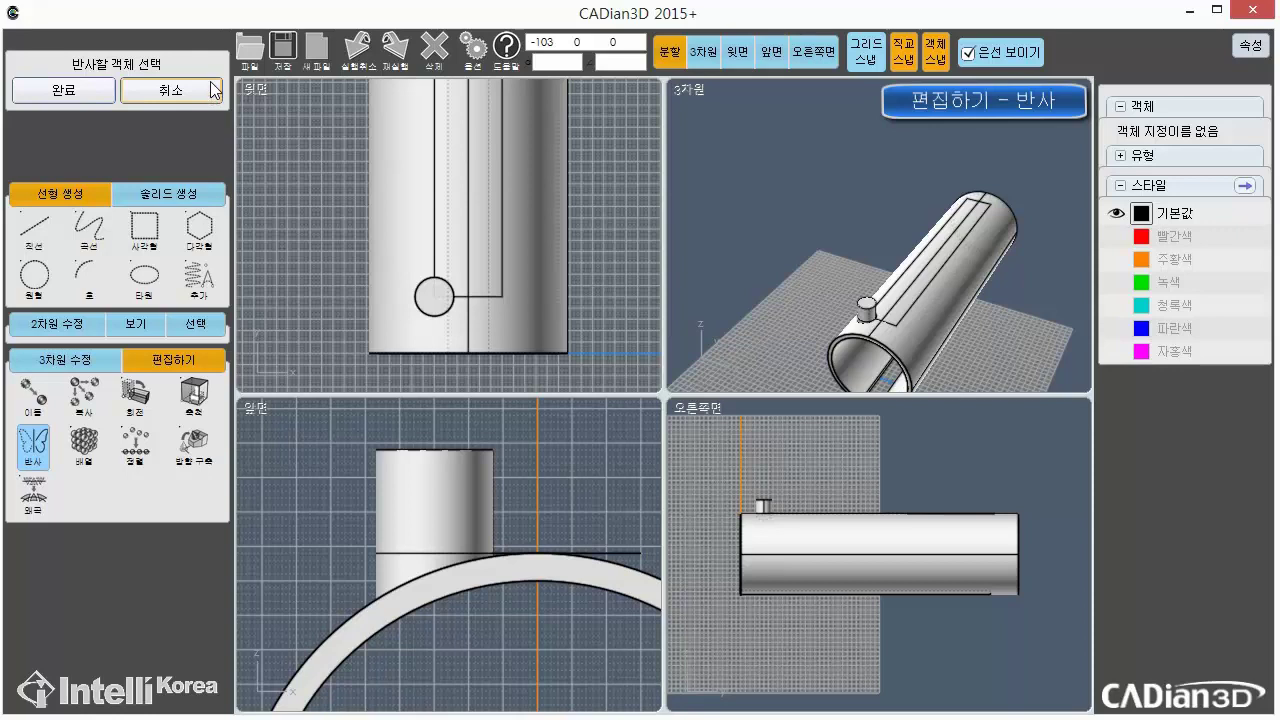
scroll(434, 296, up, 4)
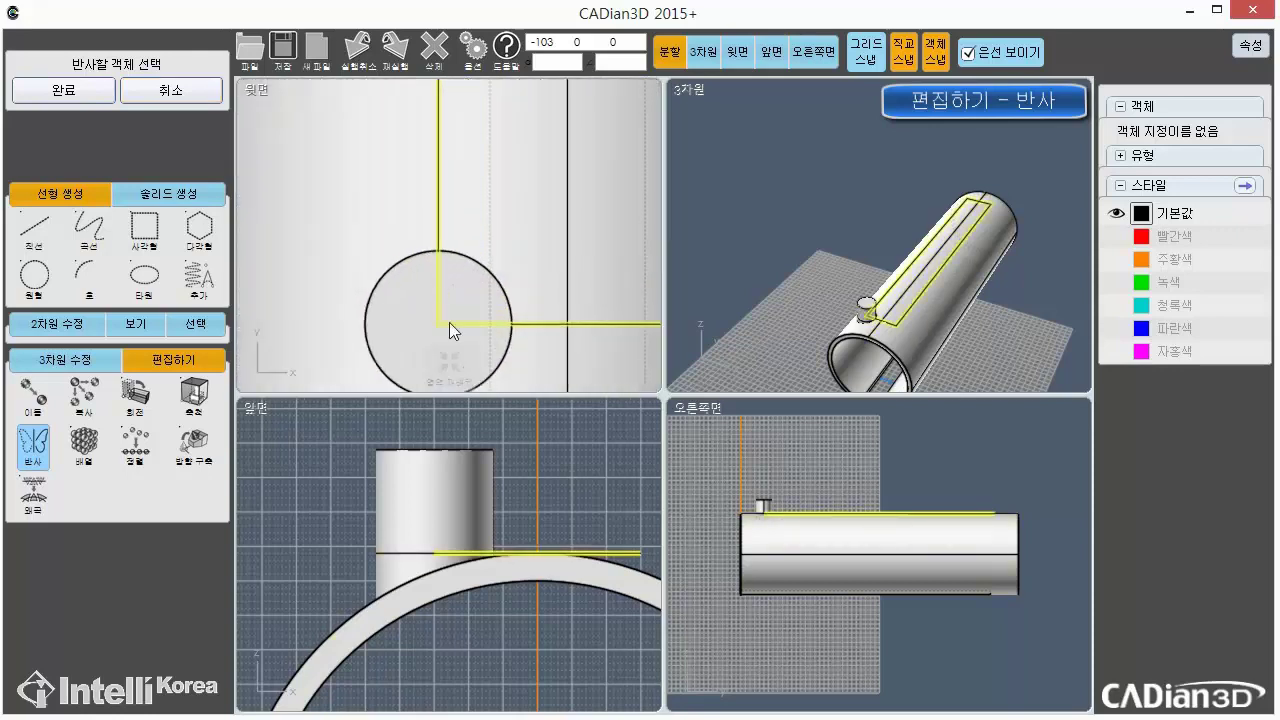
click(399, 350)
scroll(933, 318, up, 10)
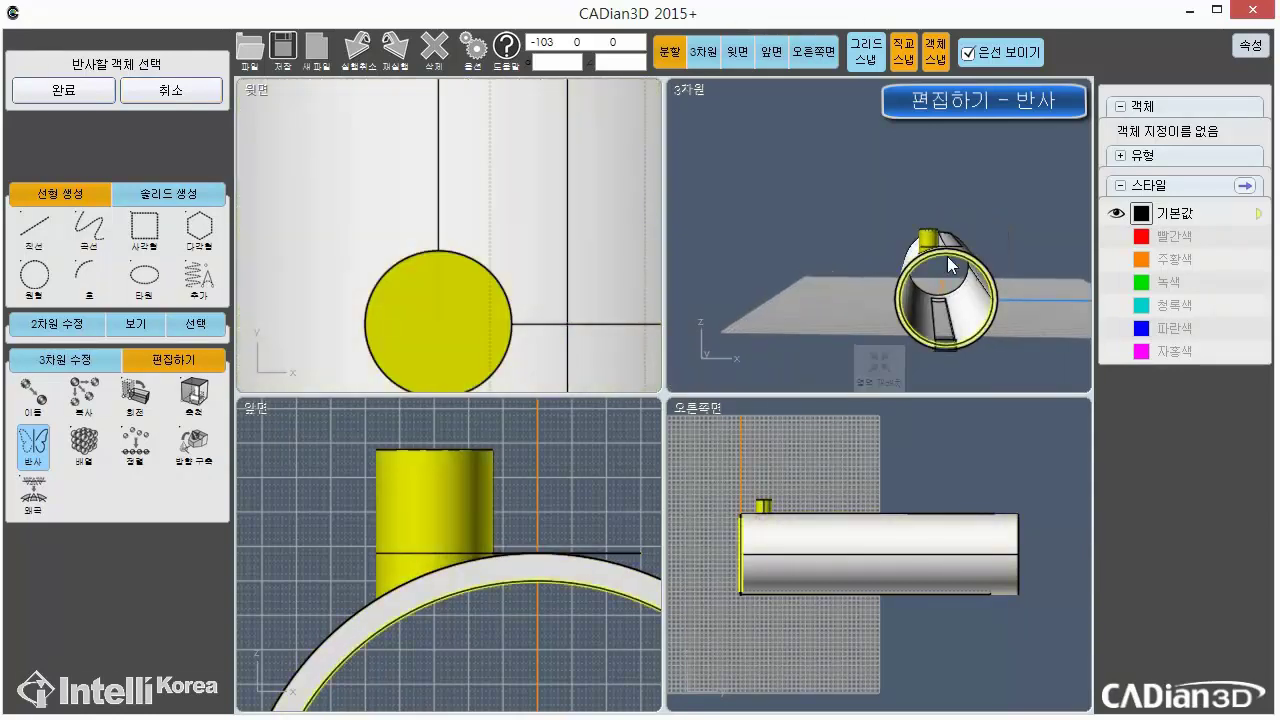
right_drag(980, 247, 923, 271)
scroll(910, 200, down, 5)
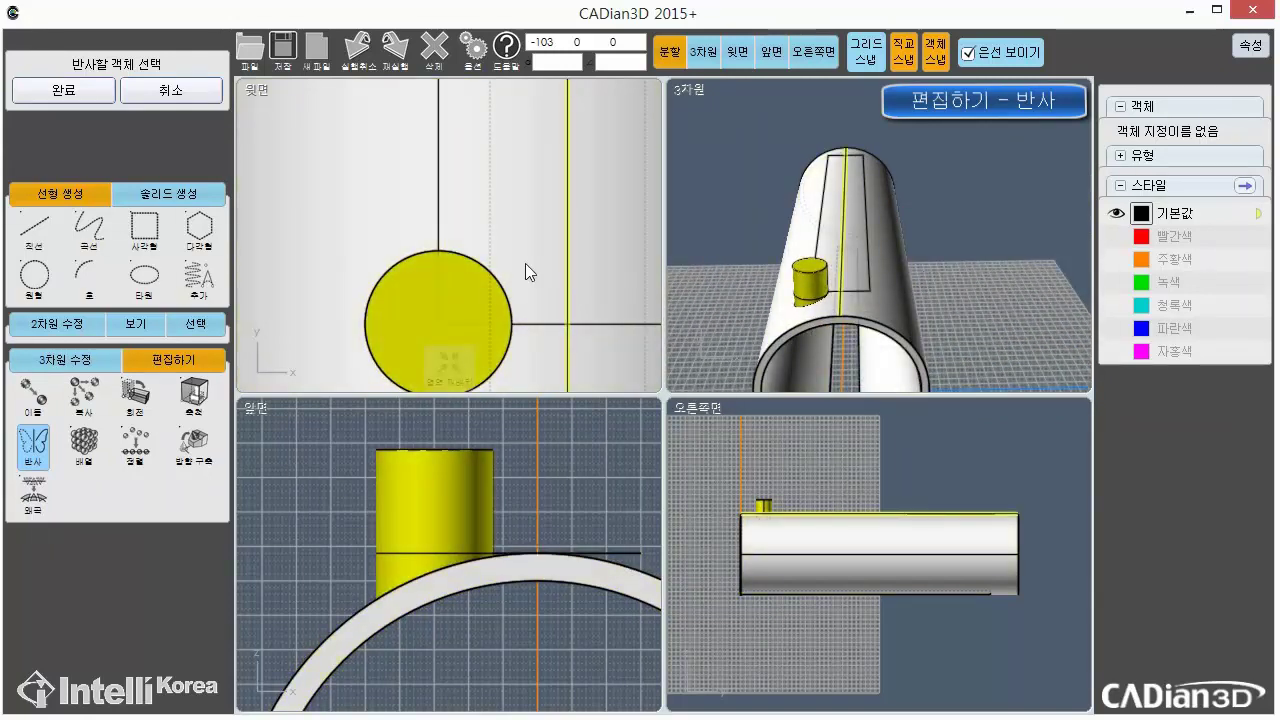
scroll(525, 263, down, 2)
click(742, 52)
scroll(815, 481, down, 6)
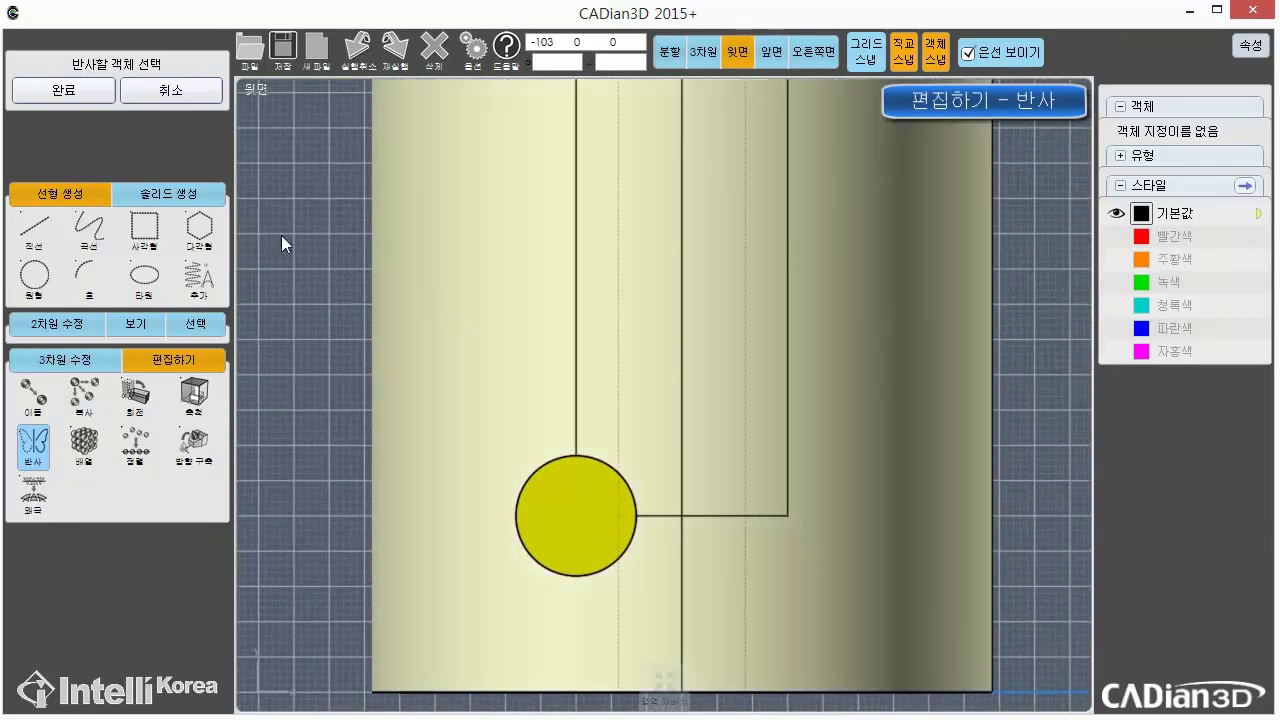
click(63, 90)
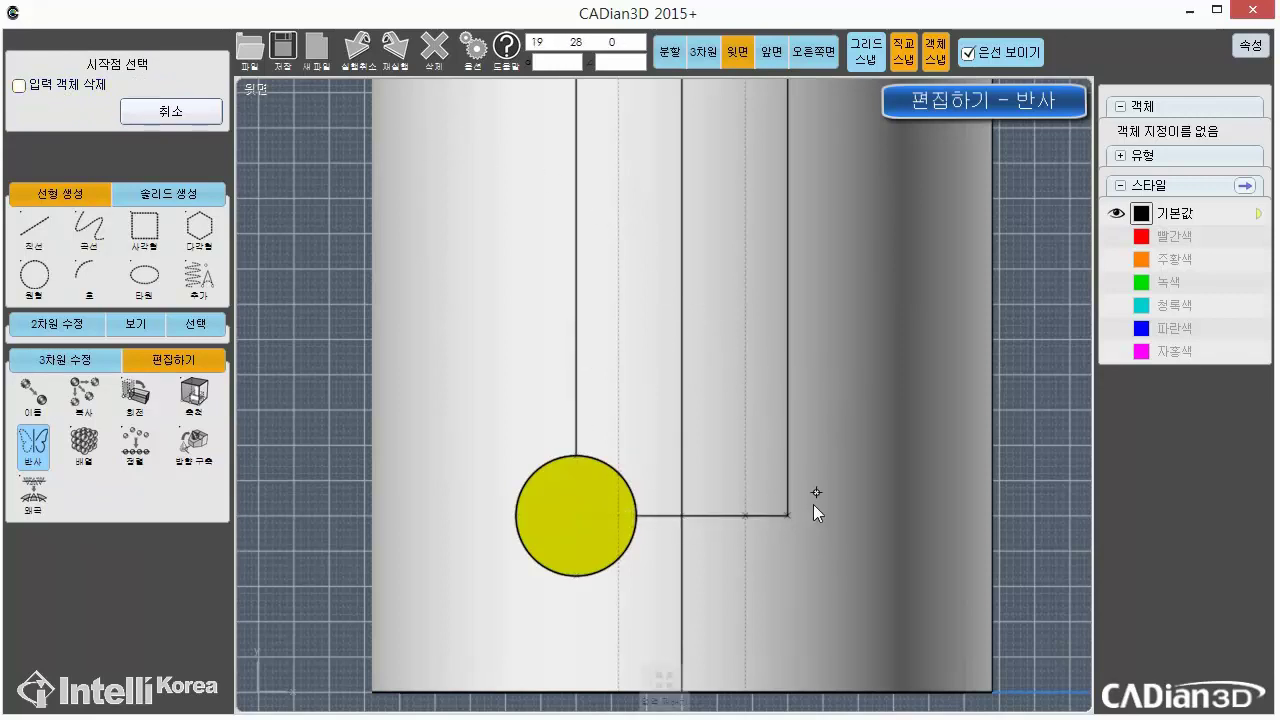
click(686, 519)
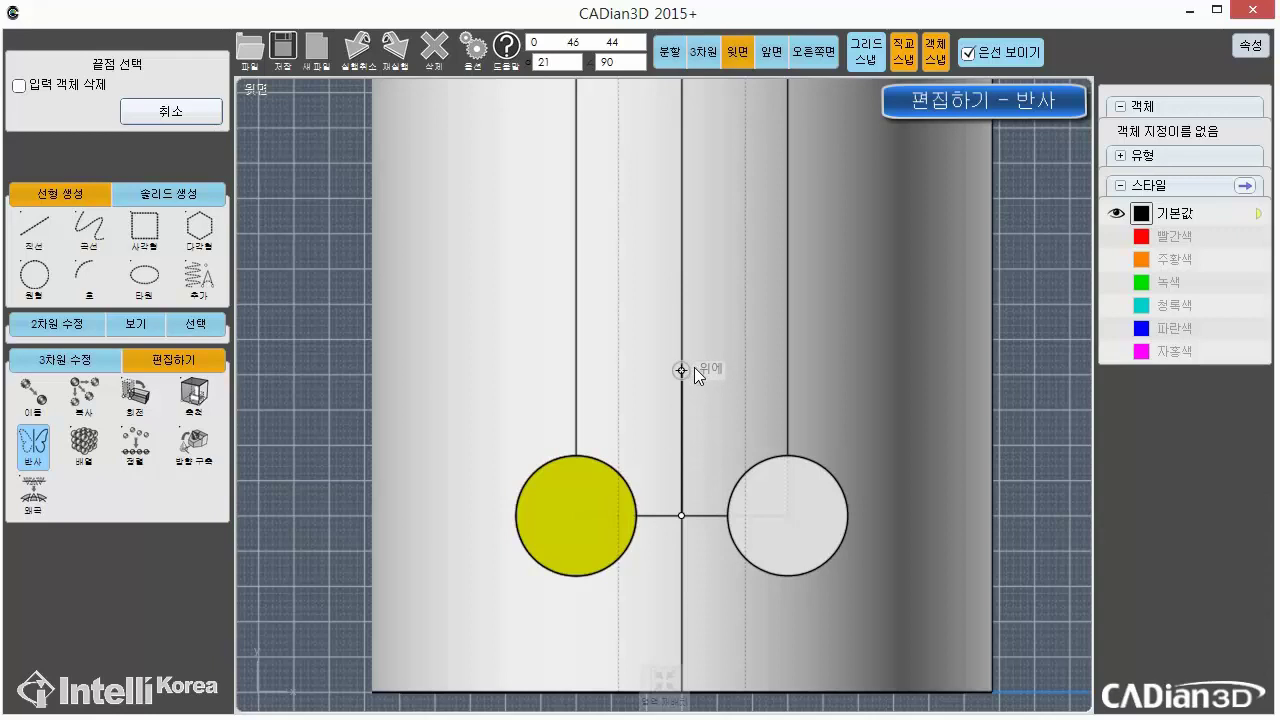
click(683, 278)
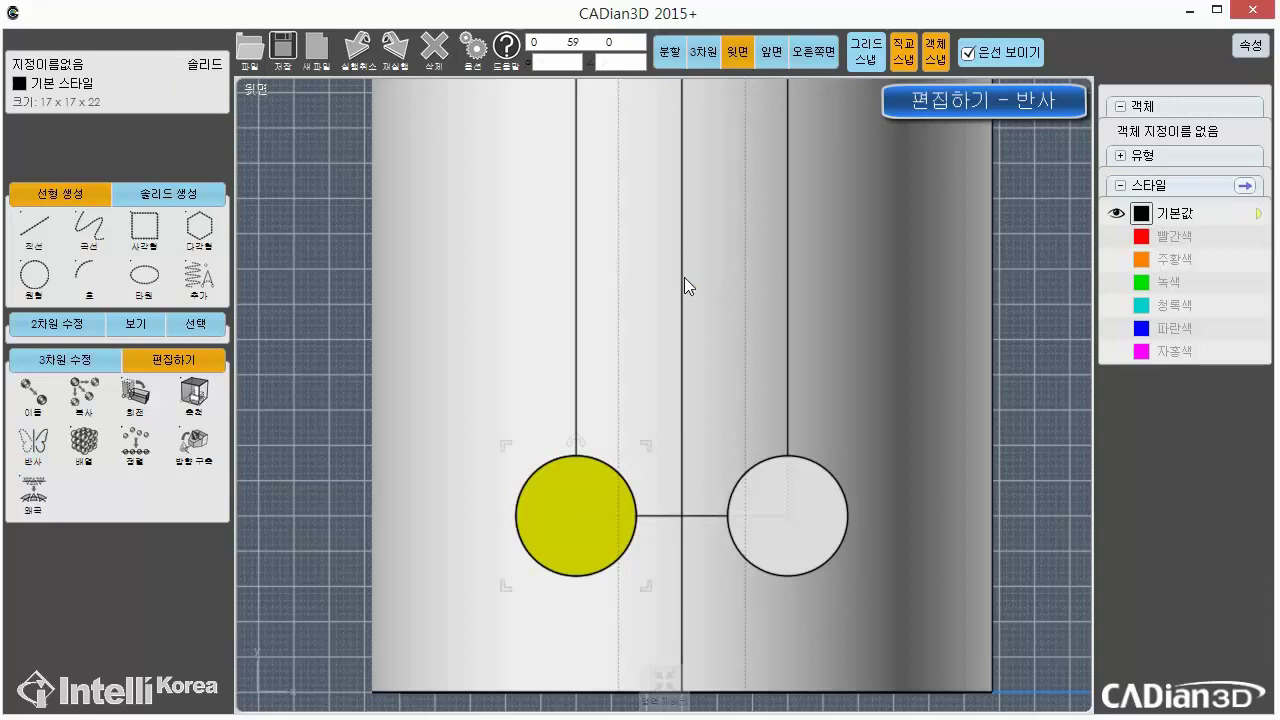
Examine the two posts and the rectangle between them in the top view, then from an angle in 3D
click(1059, 371)
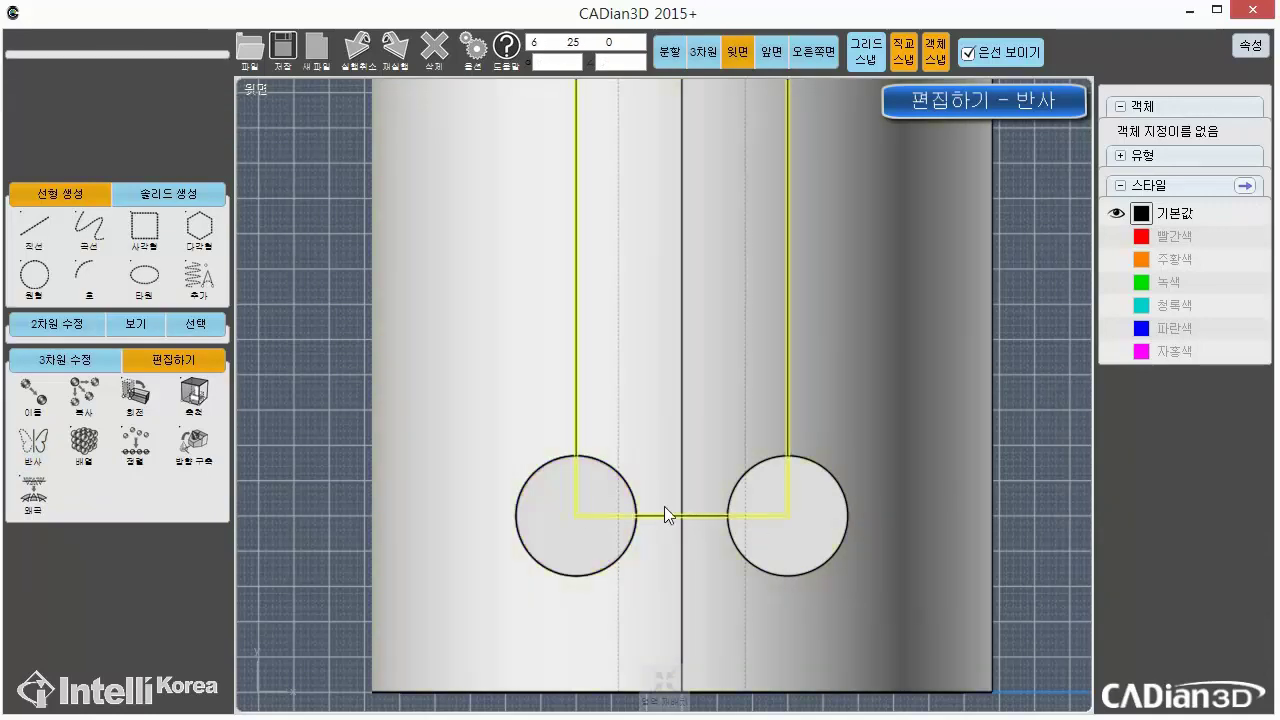
click(695, 516)
click(1049, 440)
click(835, 520)
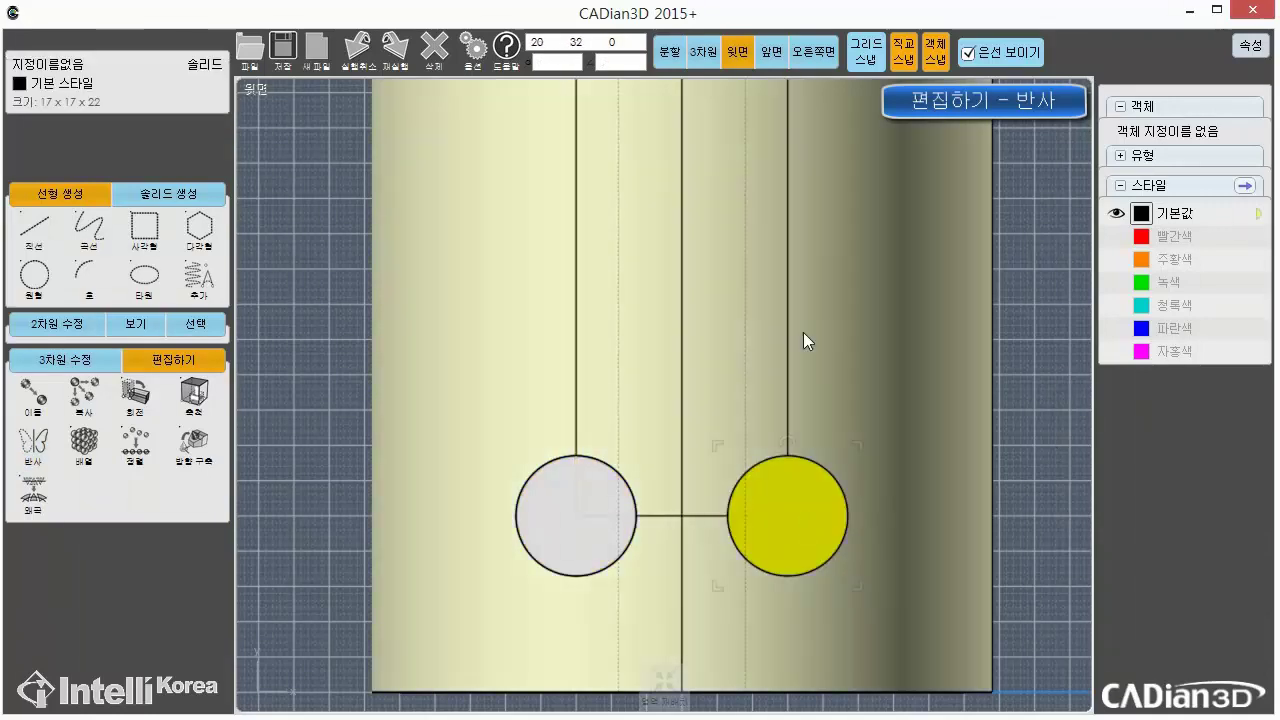
click(677, 48)
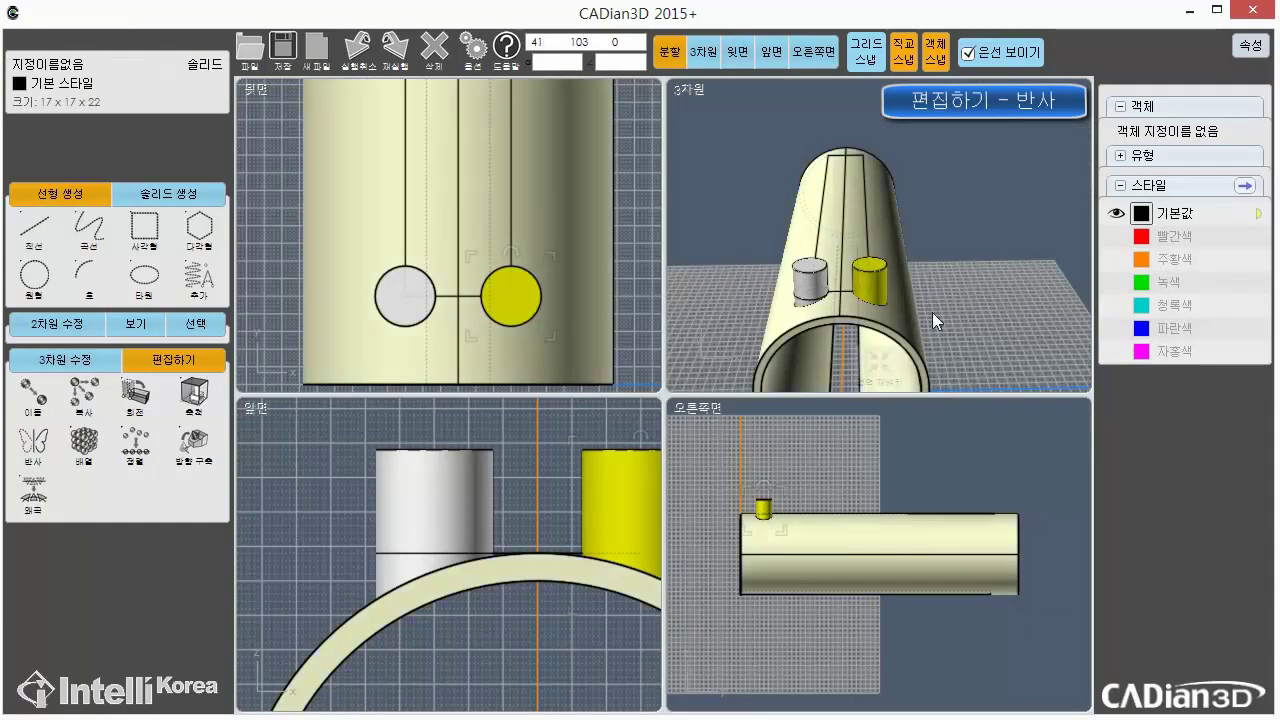
mouse_move(932, 312)
middle_down()
mouse_move(1011, 283)
mouse_move(1052, 290)
mouse_move(855, 294)
mouse_move(896, 304)
mouse_move(1010, 248)
mouse_move(932, 306)
middle_up()
click(1013, 247)
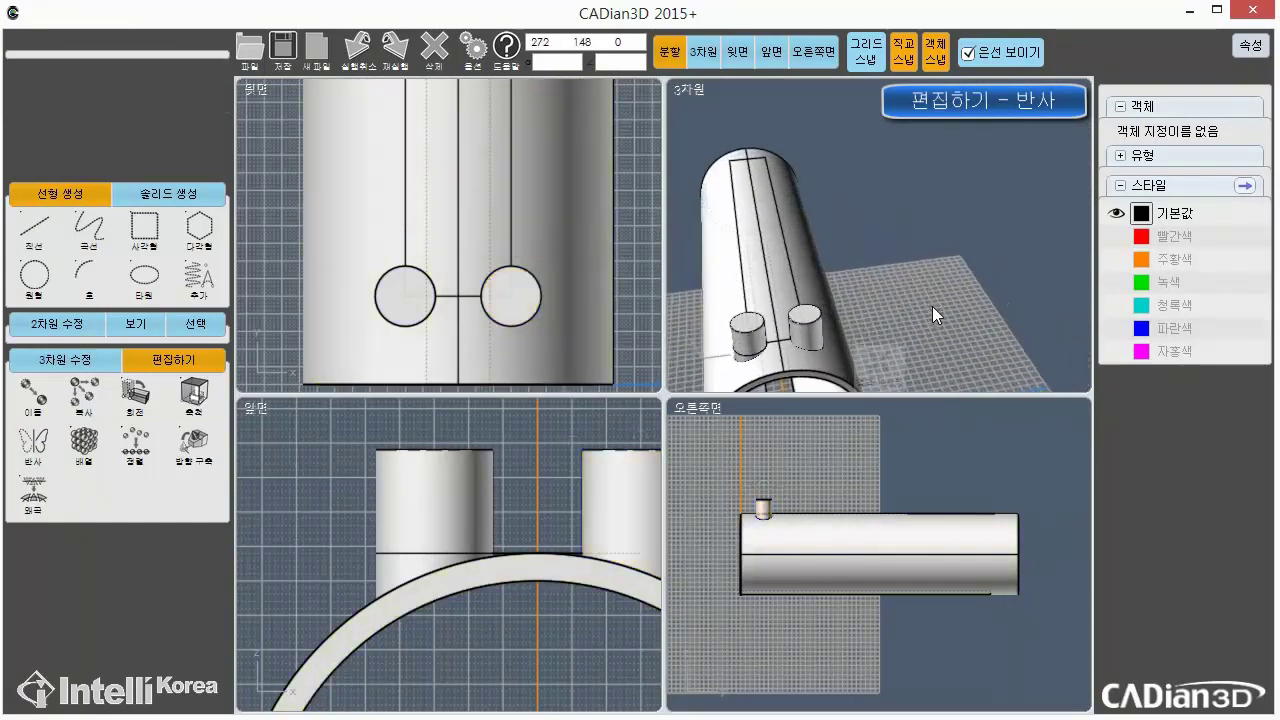
click(762, 157)
click(948, 282)
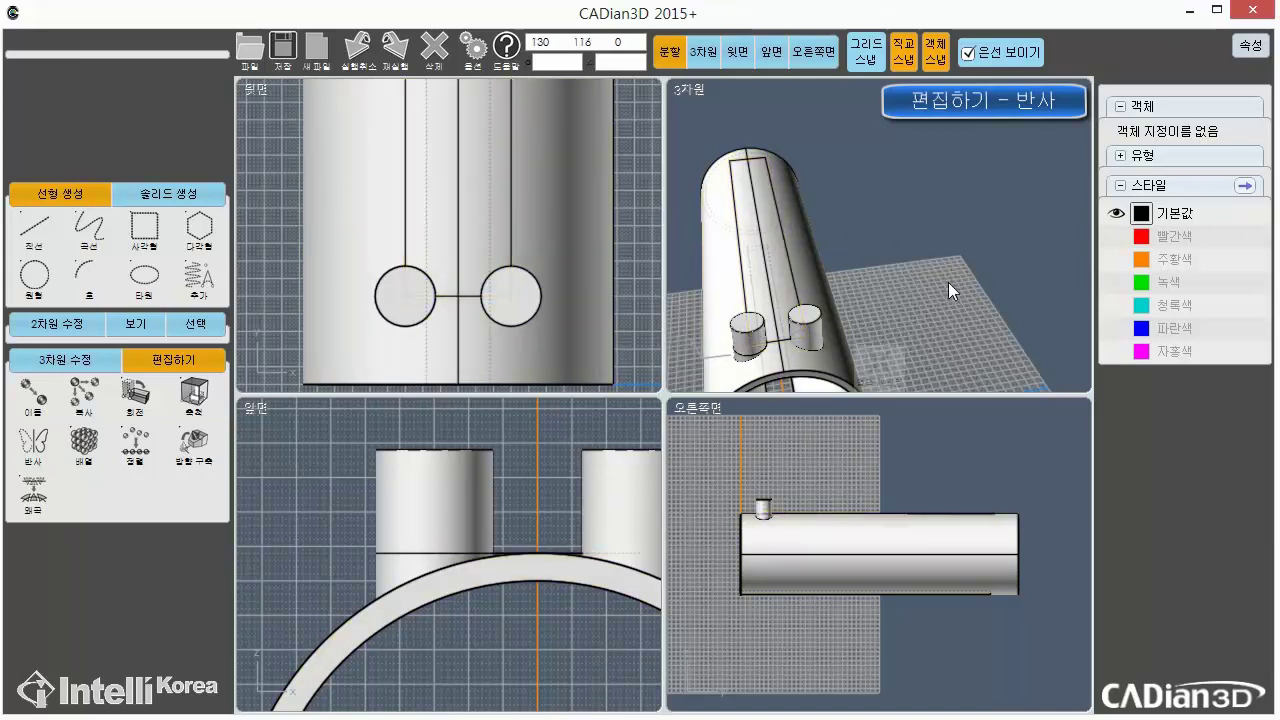
Mirror both posts across a horizontal line through the middle of the tube's length, onto the rectangle's opposite corners, keeping the originals
click(731, 57)
scroll(727, 369, down, 3)
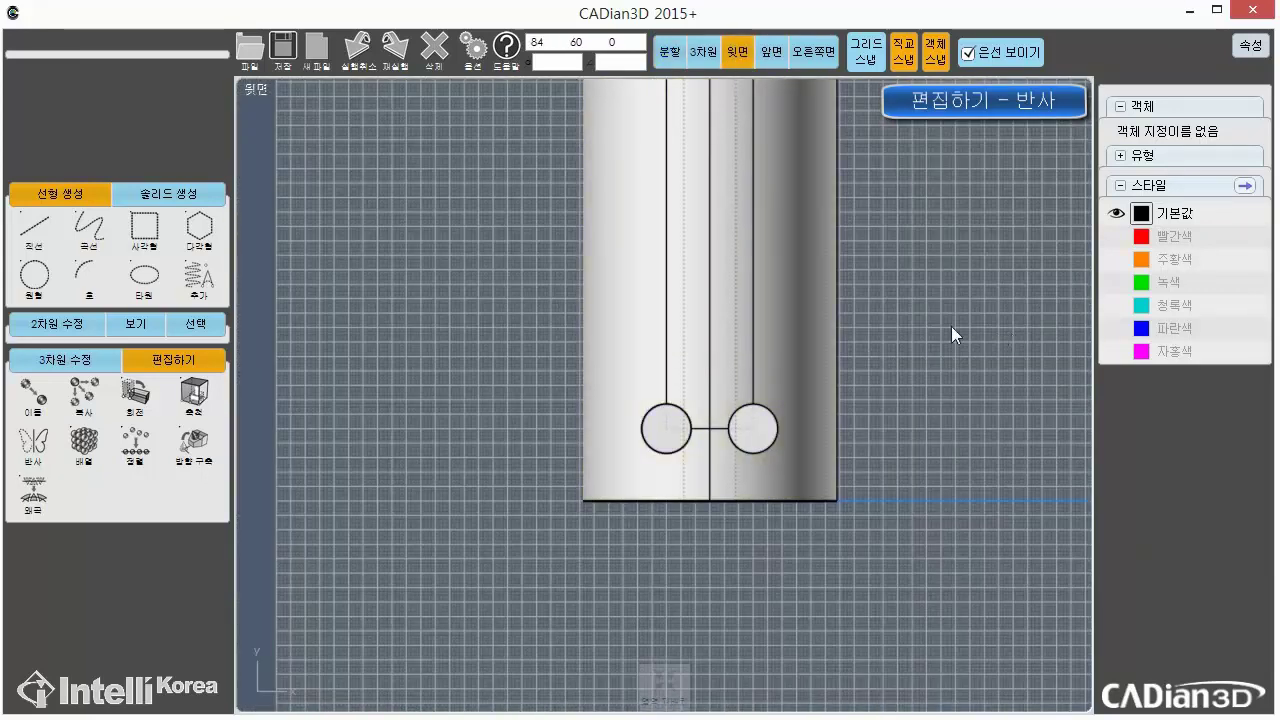
scroll(900, 347, down, 5)
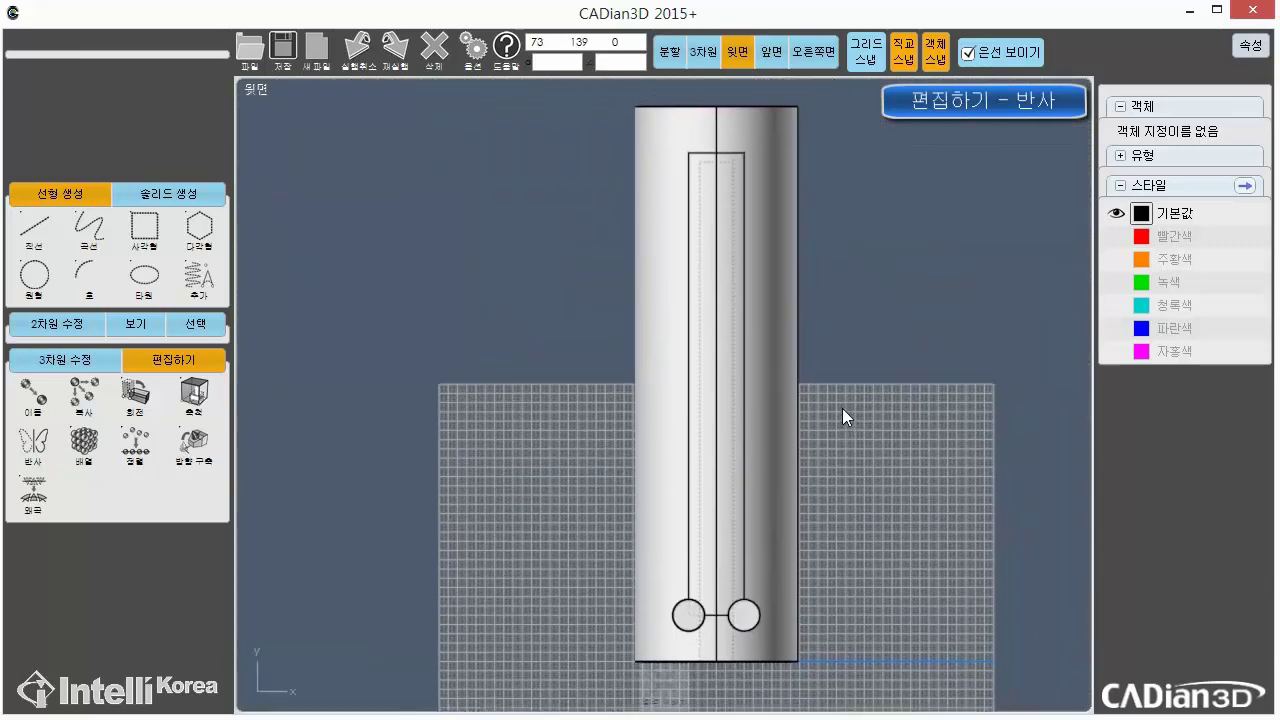
middle_drag(842, 408, 783, 392)
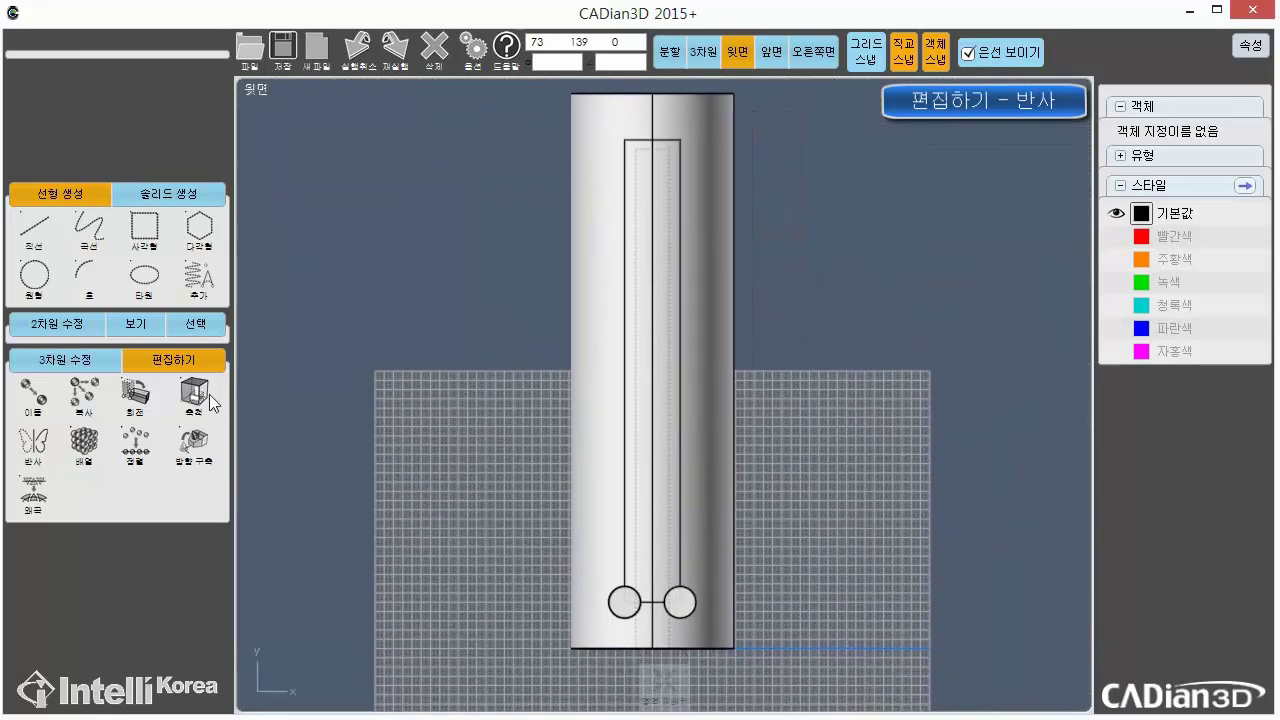
click(32, 450)
click(606, 581)
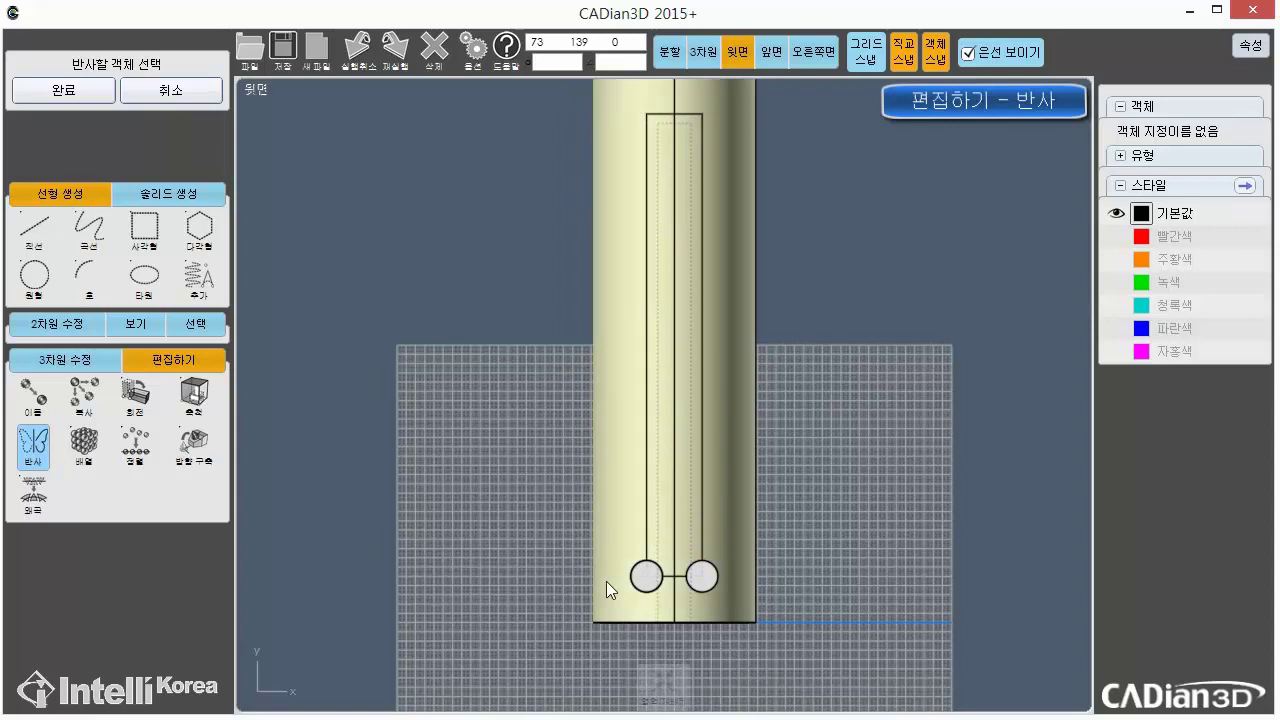
scroll(611, 581, up, 3)
click(698, 571)
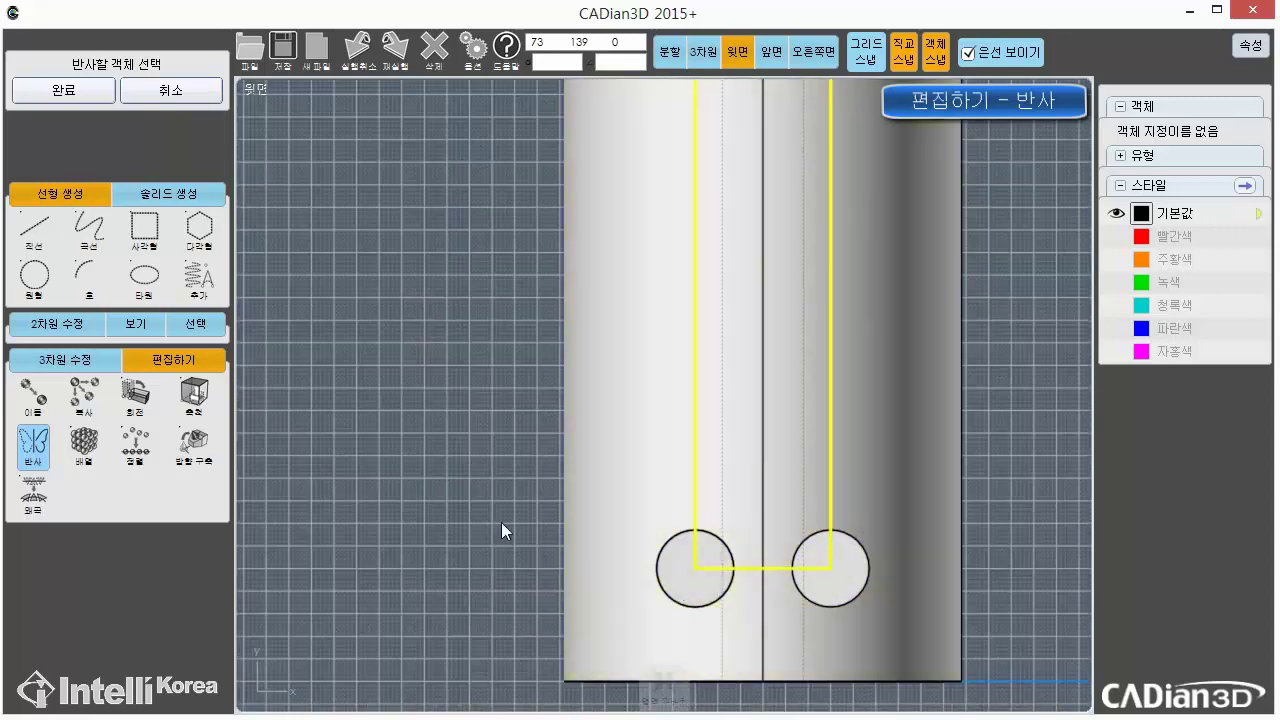
click(502, 523)
click(685, 575)
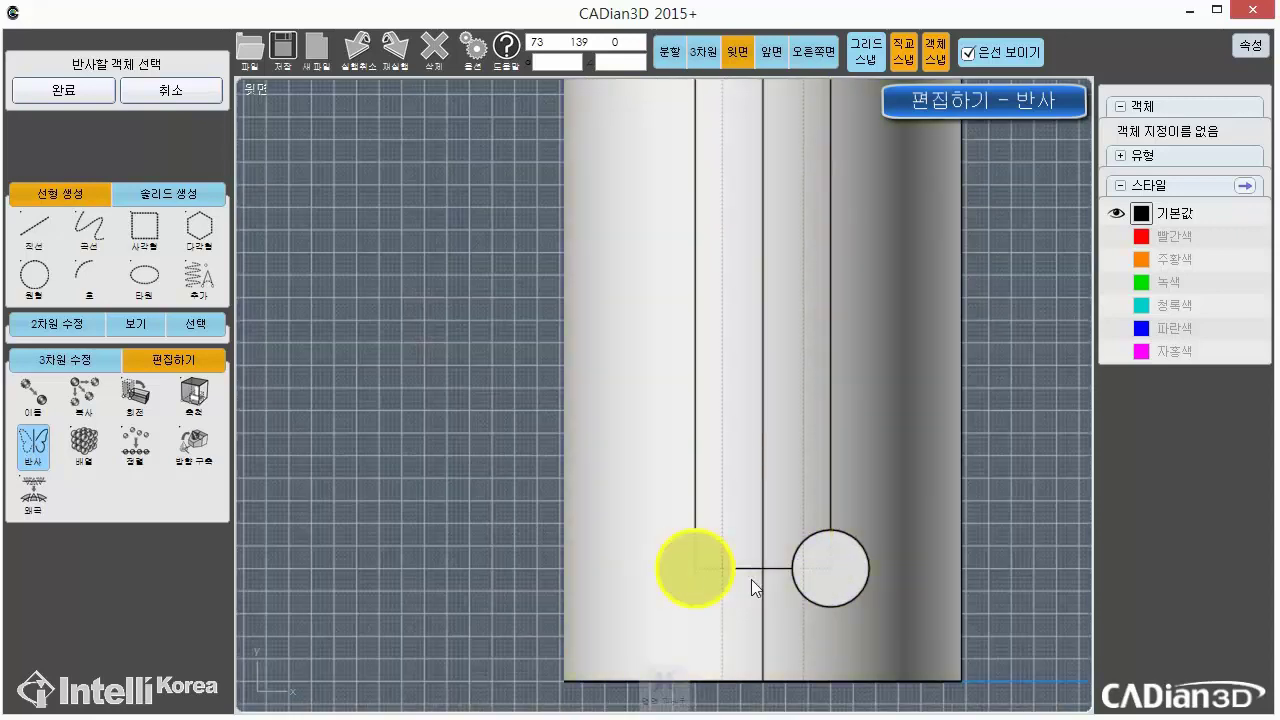
click(862, 578)
scroll(980, 450, down, 5)
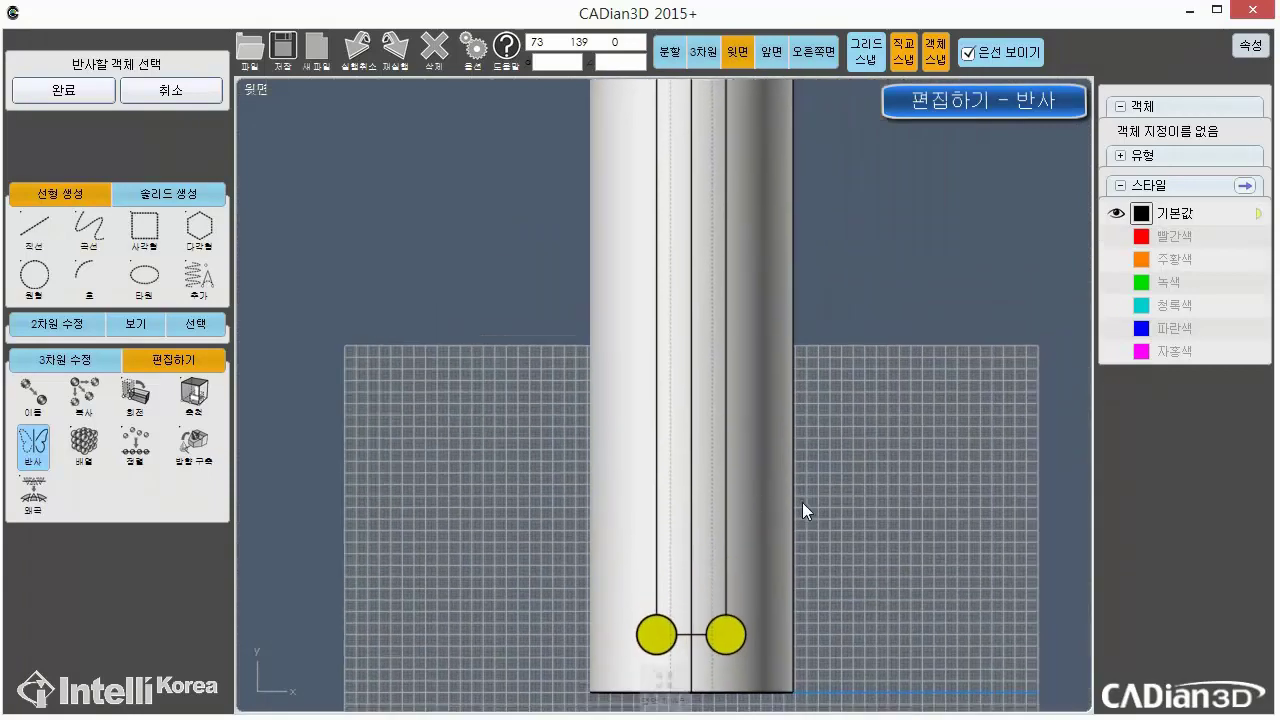
click(69, 92)
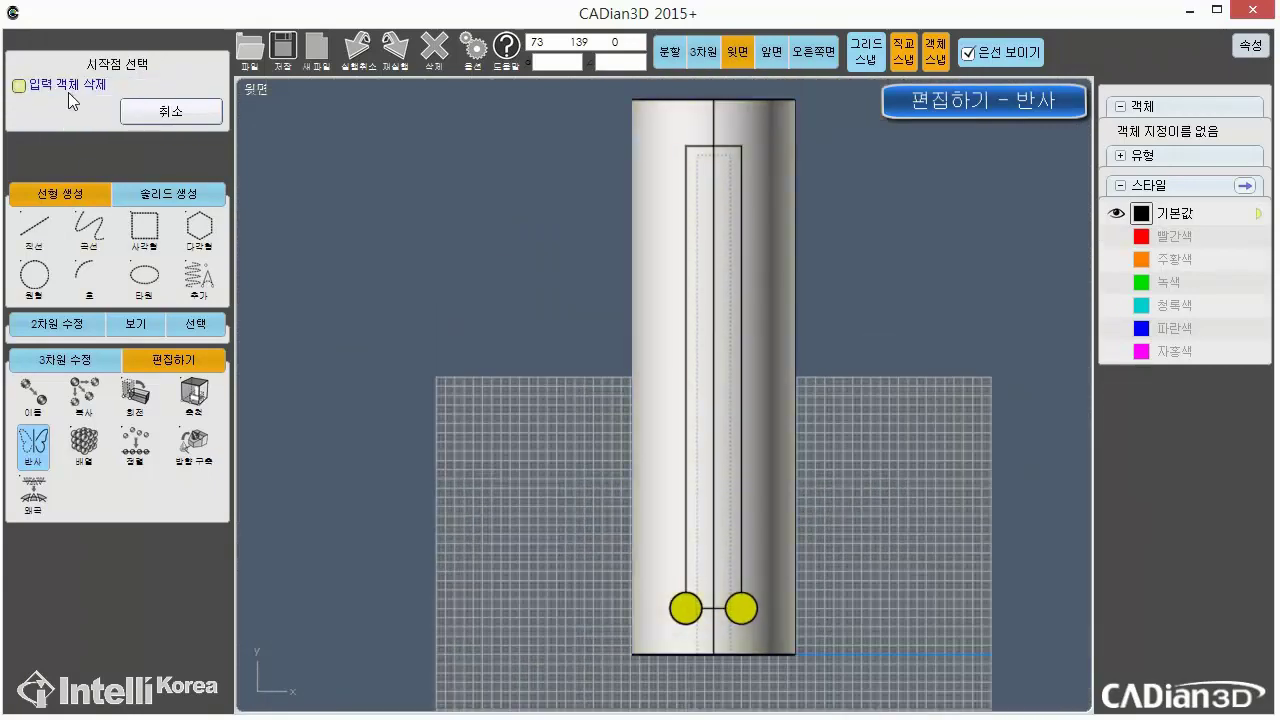
click(716, 375)
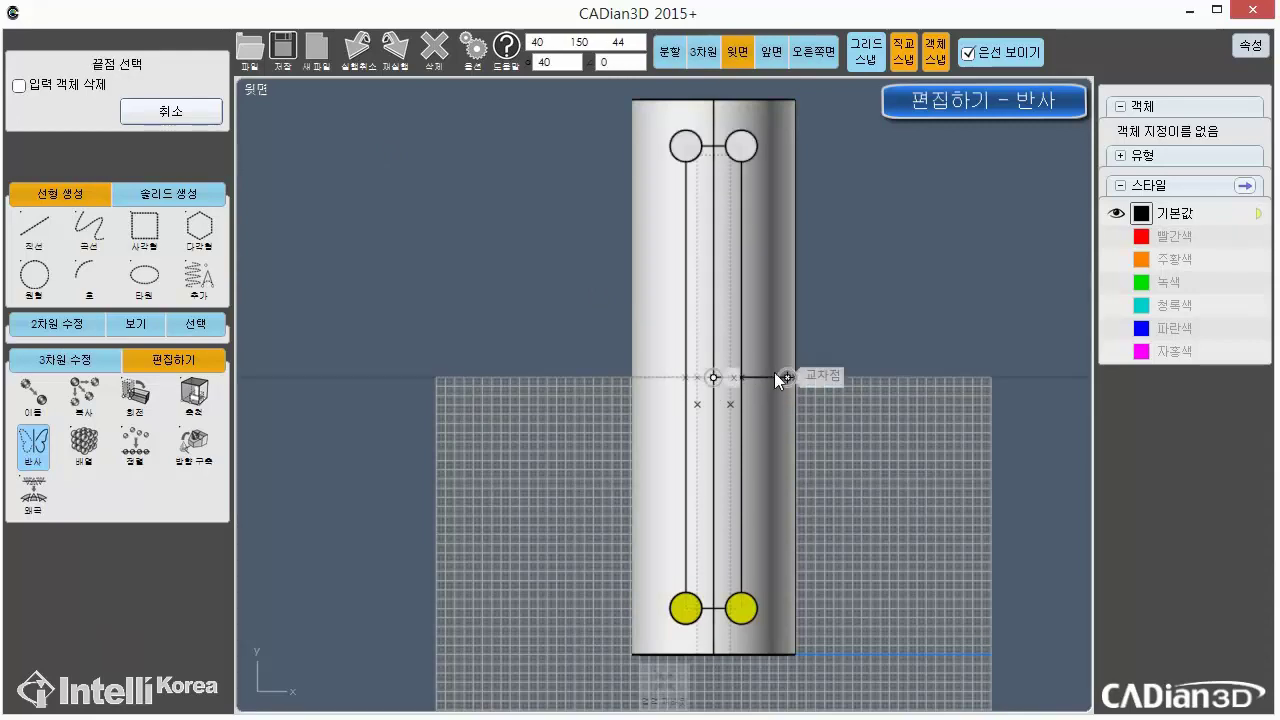
click(939, 374)
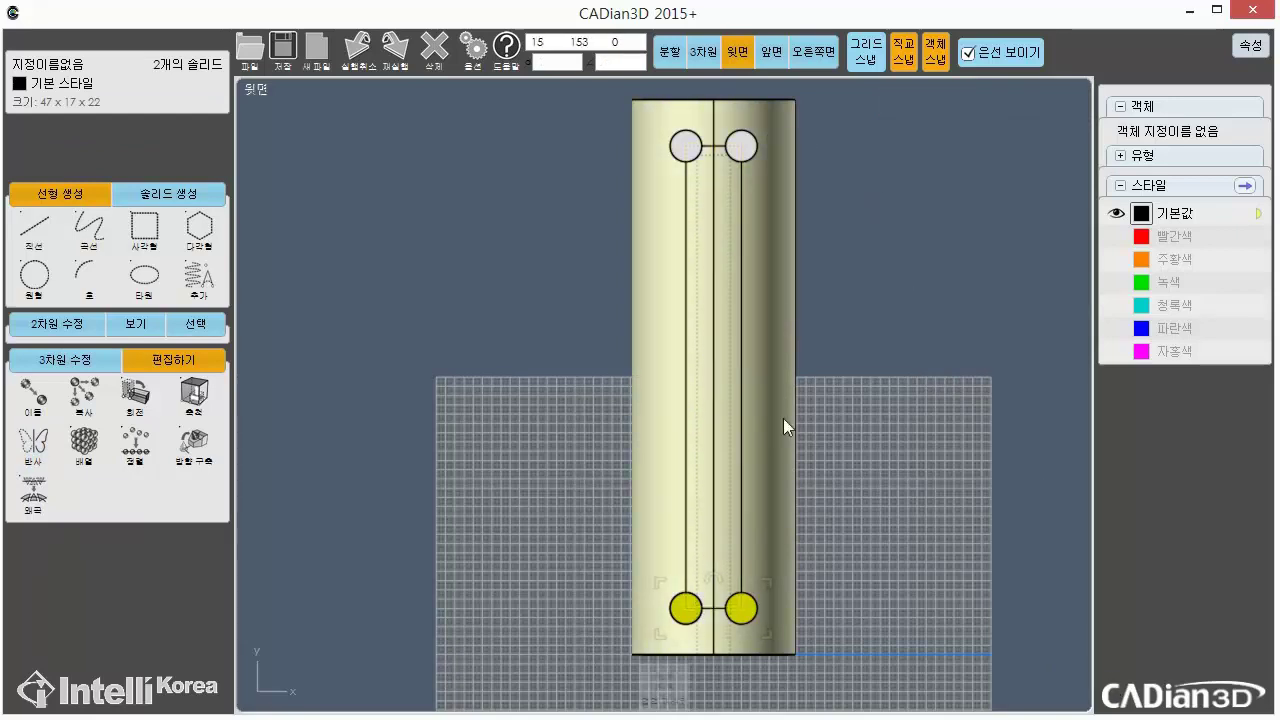
Copy the two original end posts from the left post's centre to the midpoint of the rectangle's left long side
middle_drag(882, 600, 904, 468)
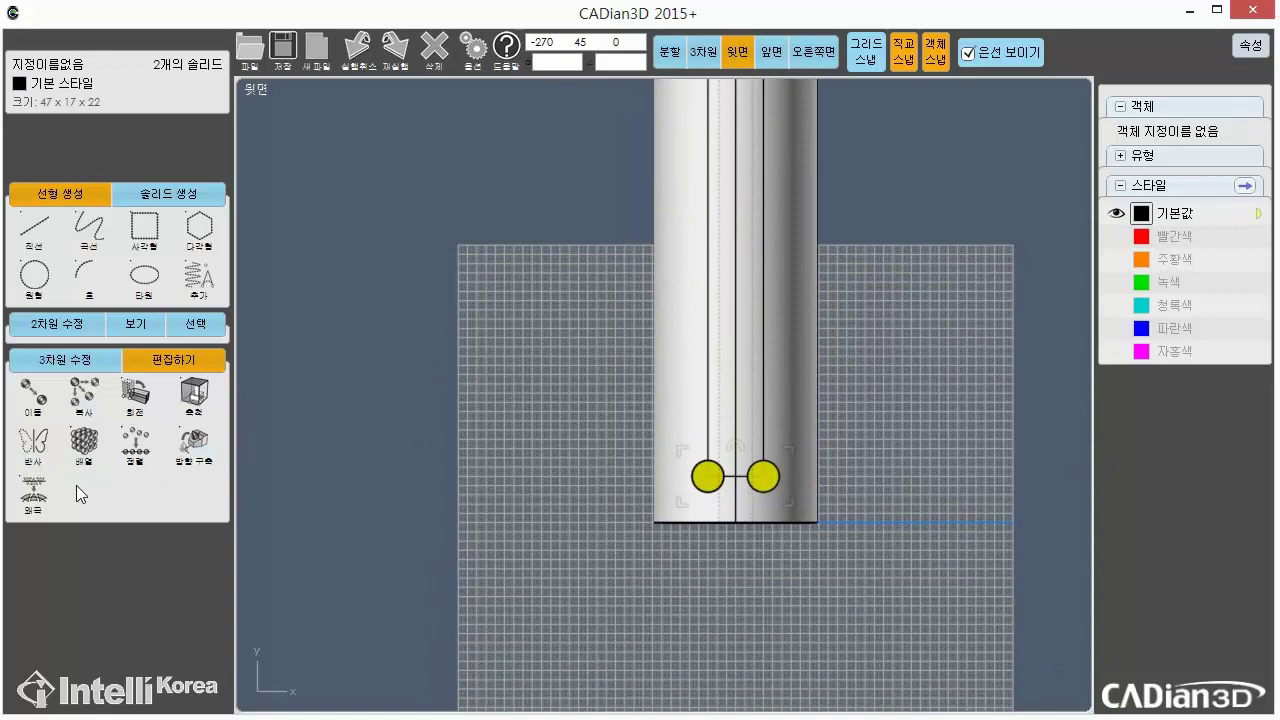
click(82, 416)
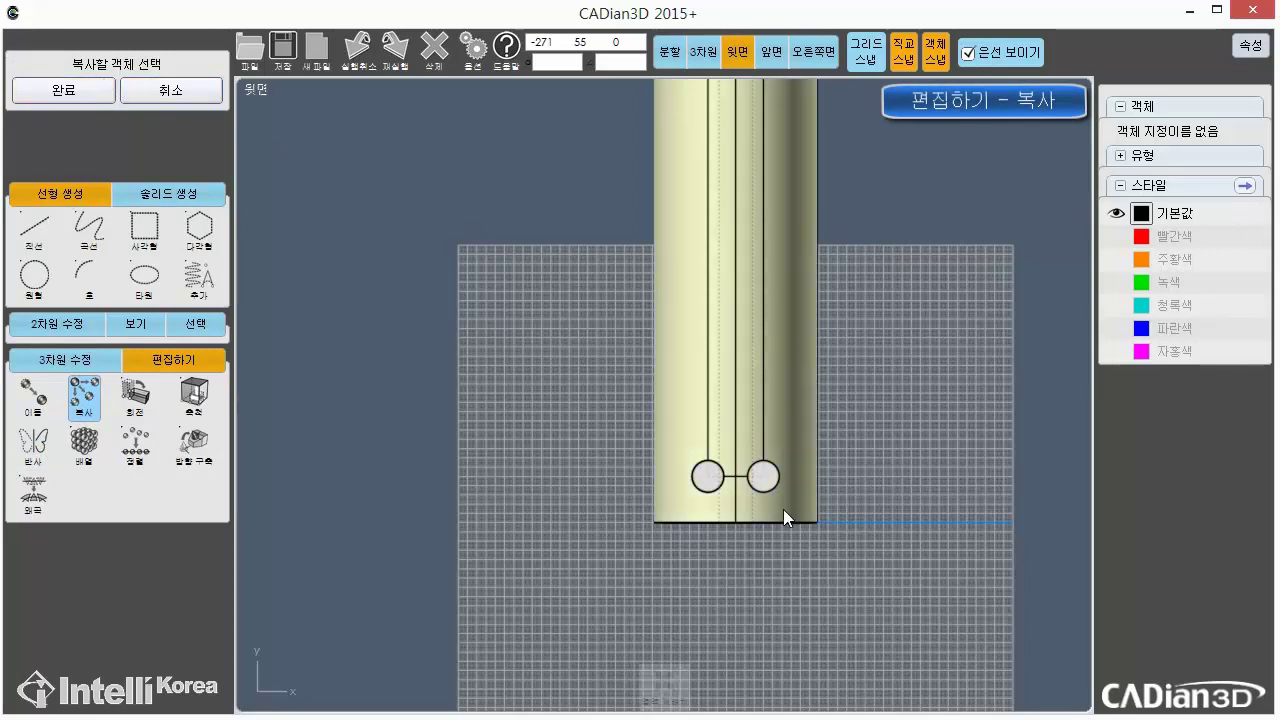
scroll(783, 509, up, 6)
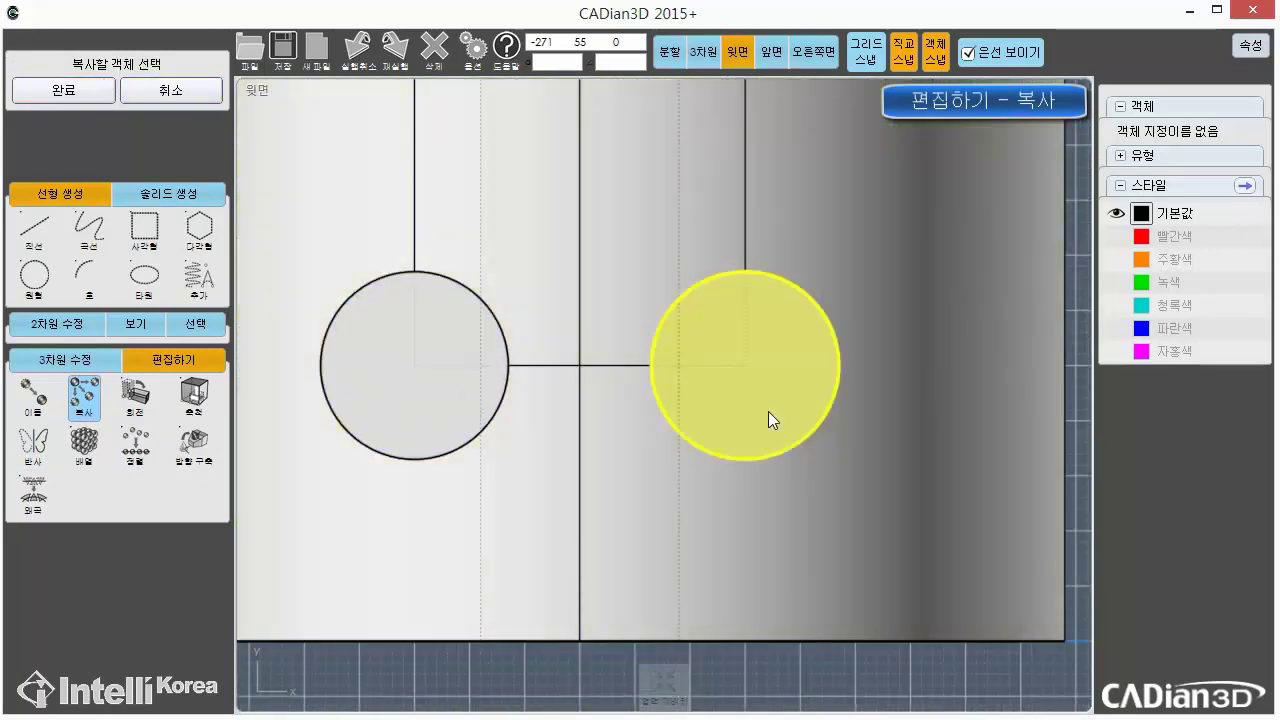
click(768, 411)
click(386, 403)
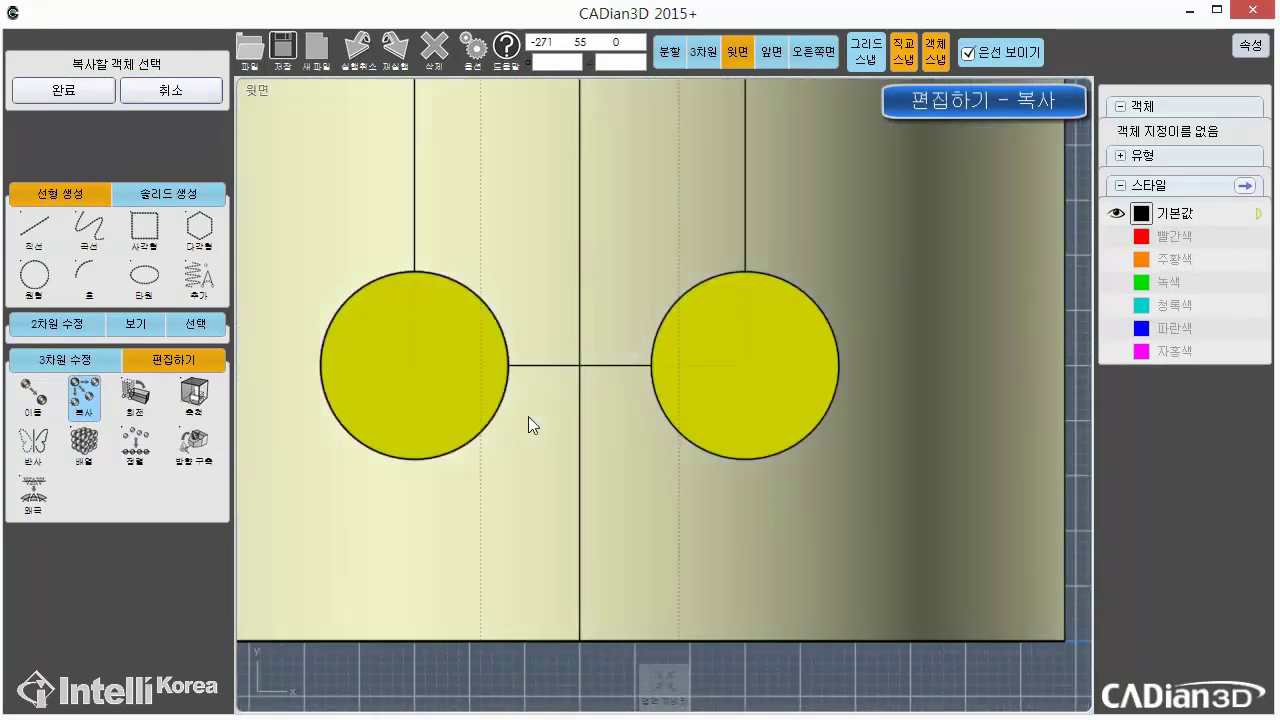
click(78, 92)
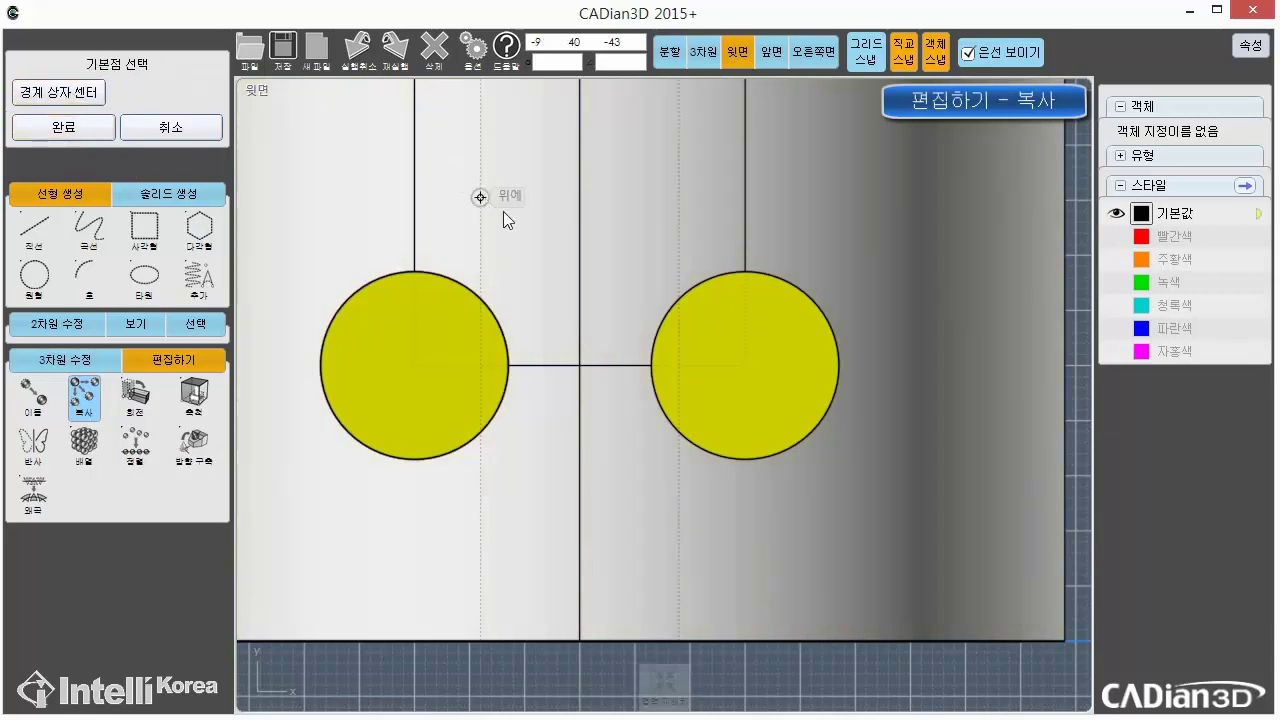
click(414, 366)
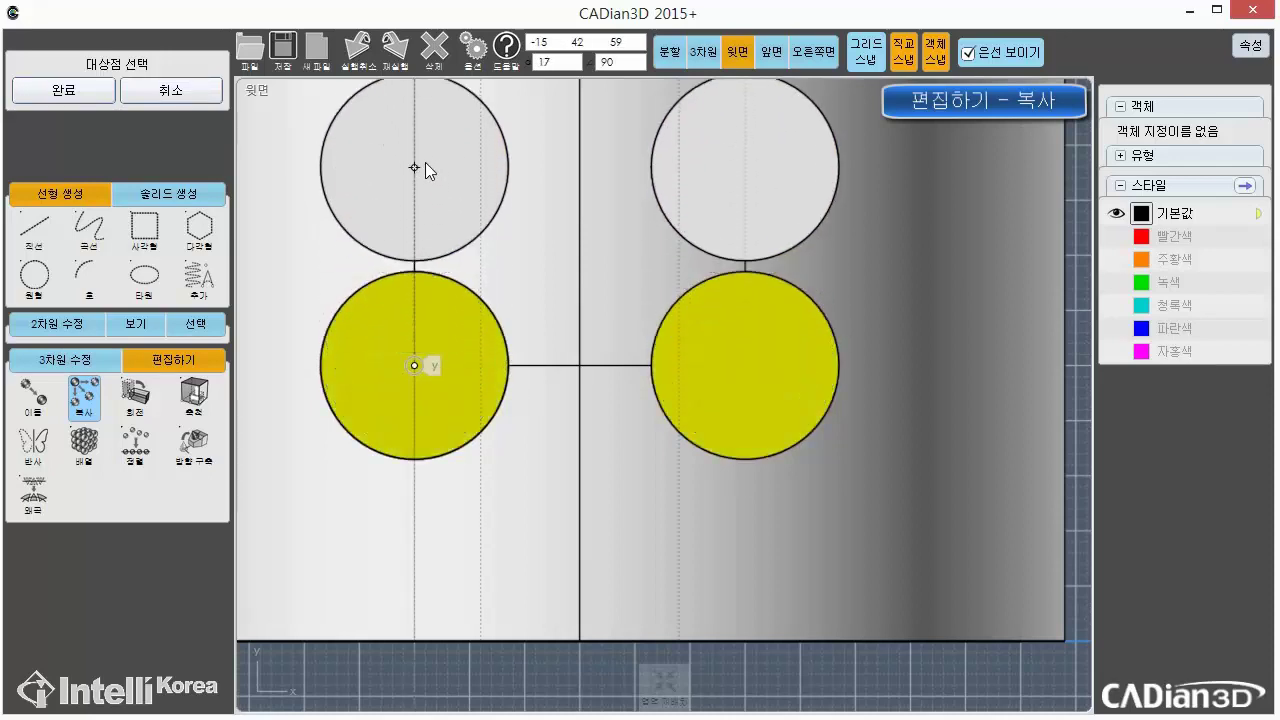
scroll(425, 152, down, 5)
middle_drag(425, 152, 438, 401)
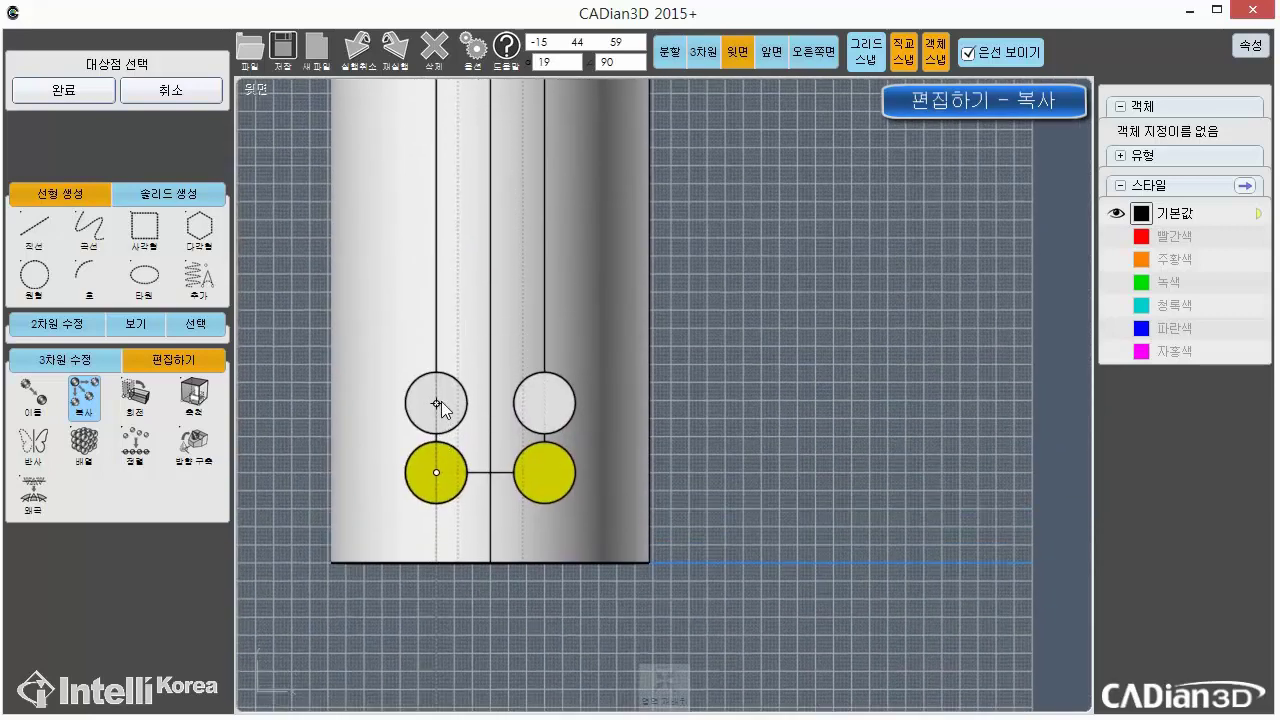
middle_drag(434, 177, 449, 474)
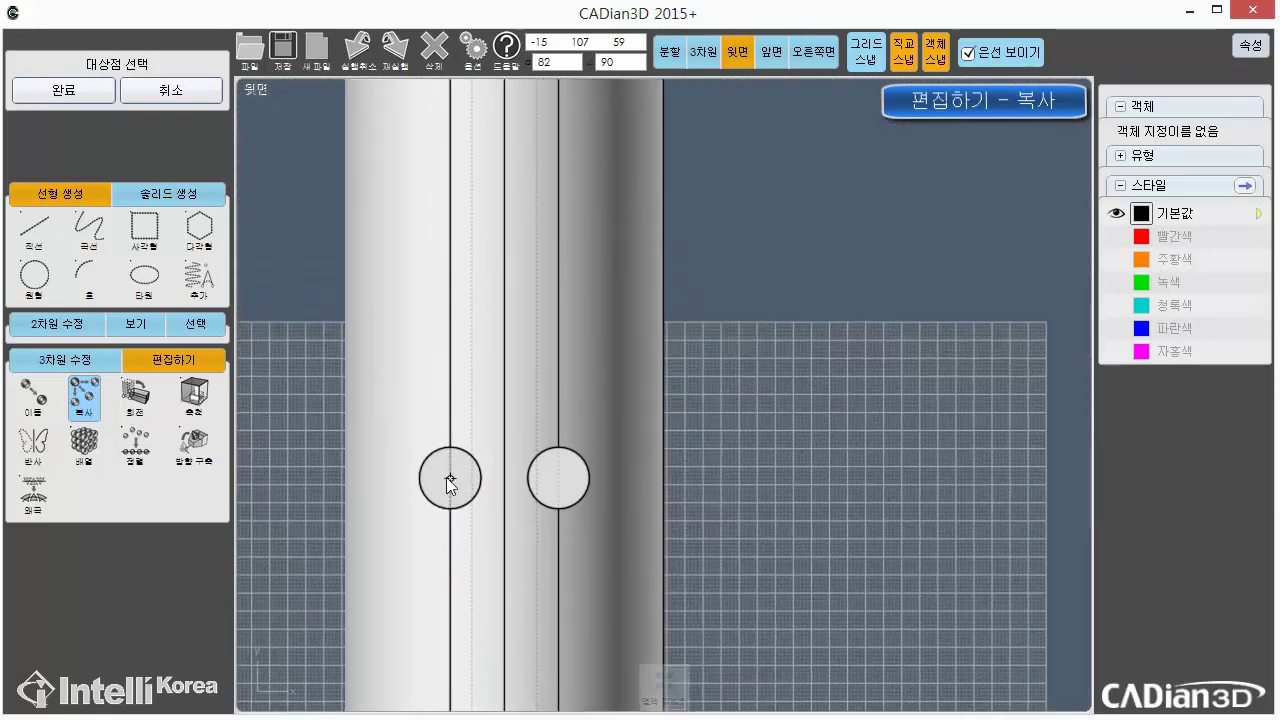
scroll(474, 362, down, 4)
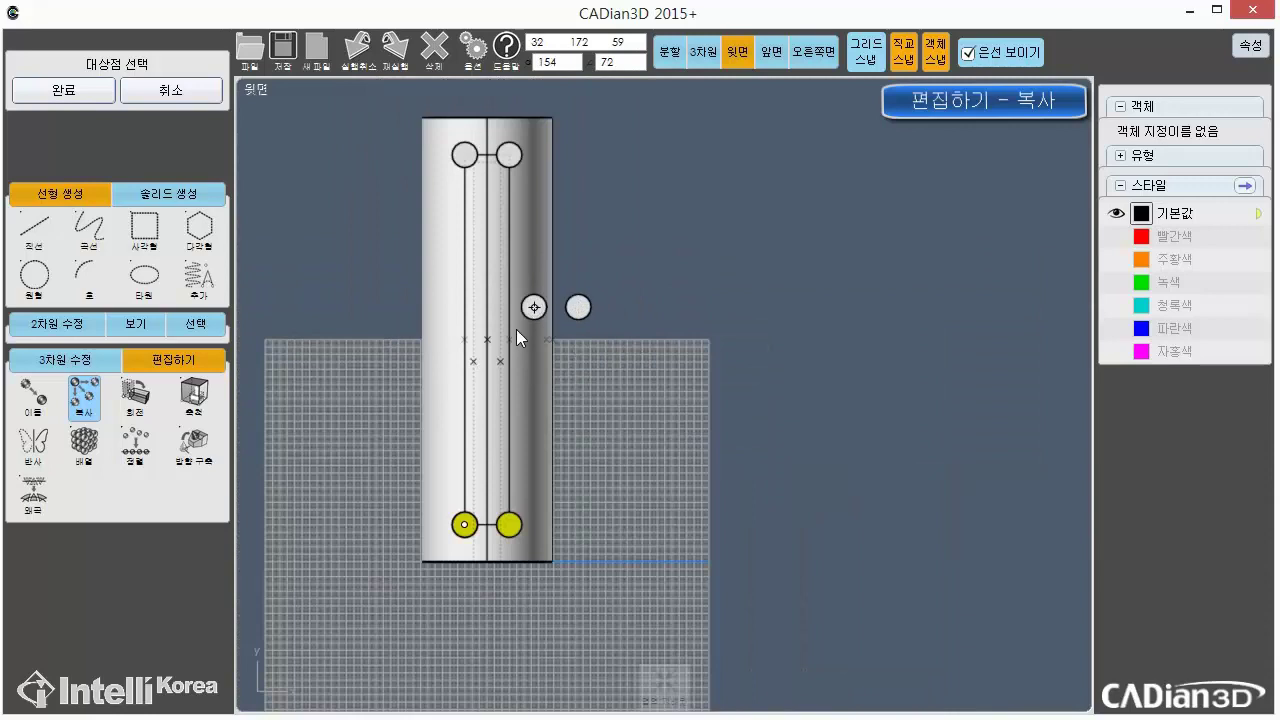
click(465, 340)
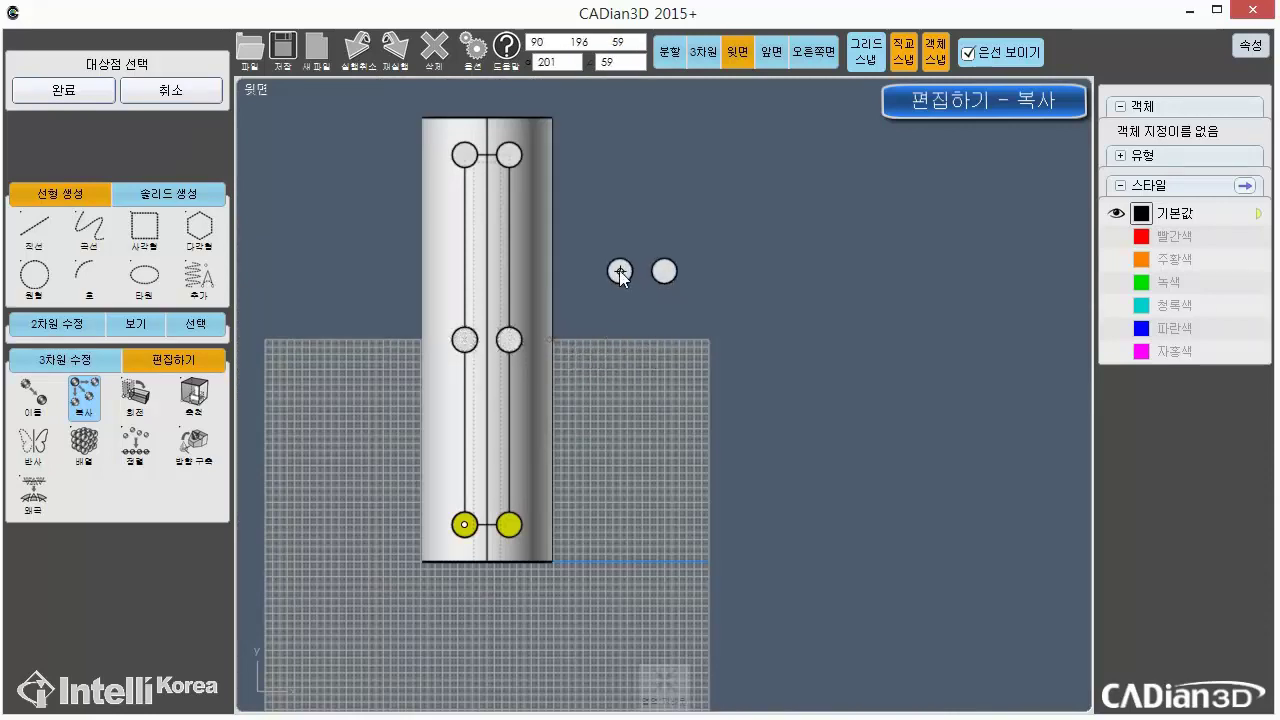
click(95, 91)
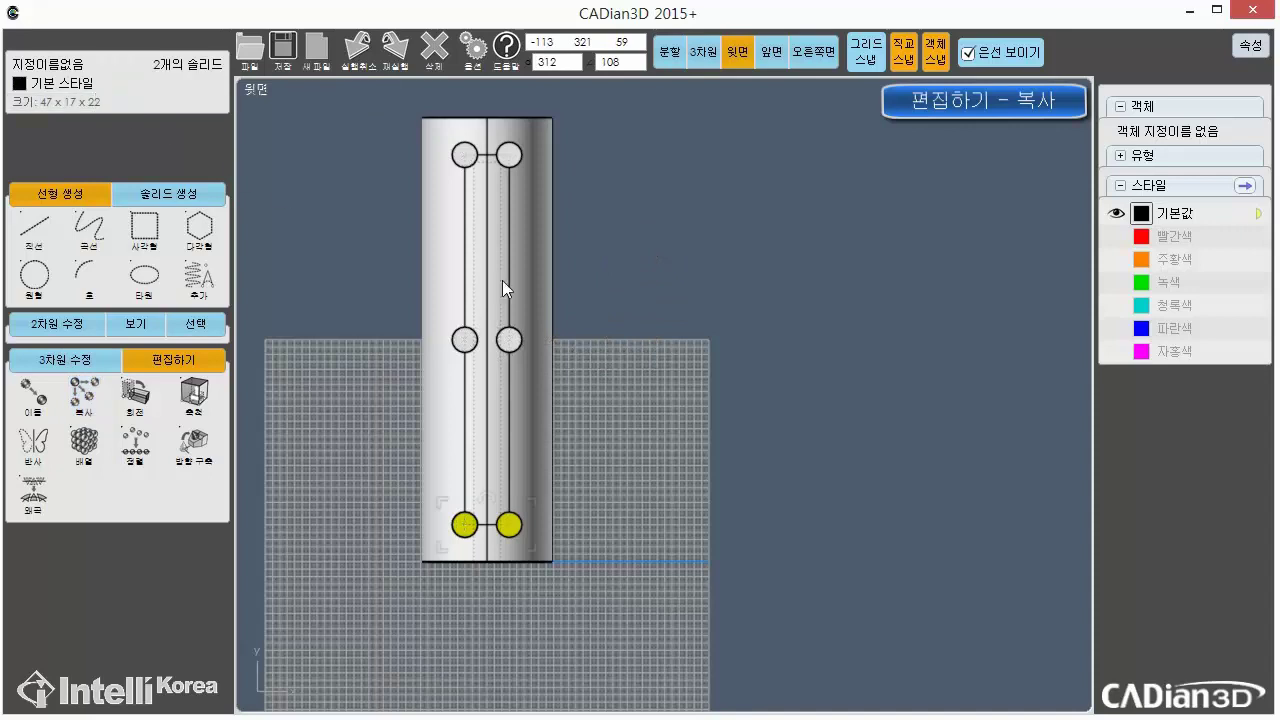
Examine the six posts on the tube in the split views, orbiting and zooming the 3D view around them
click(669, 51)
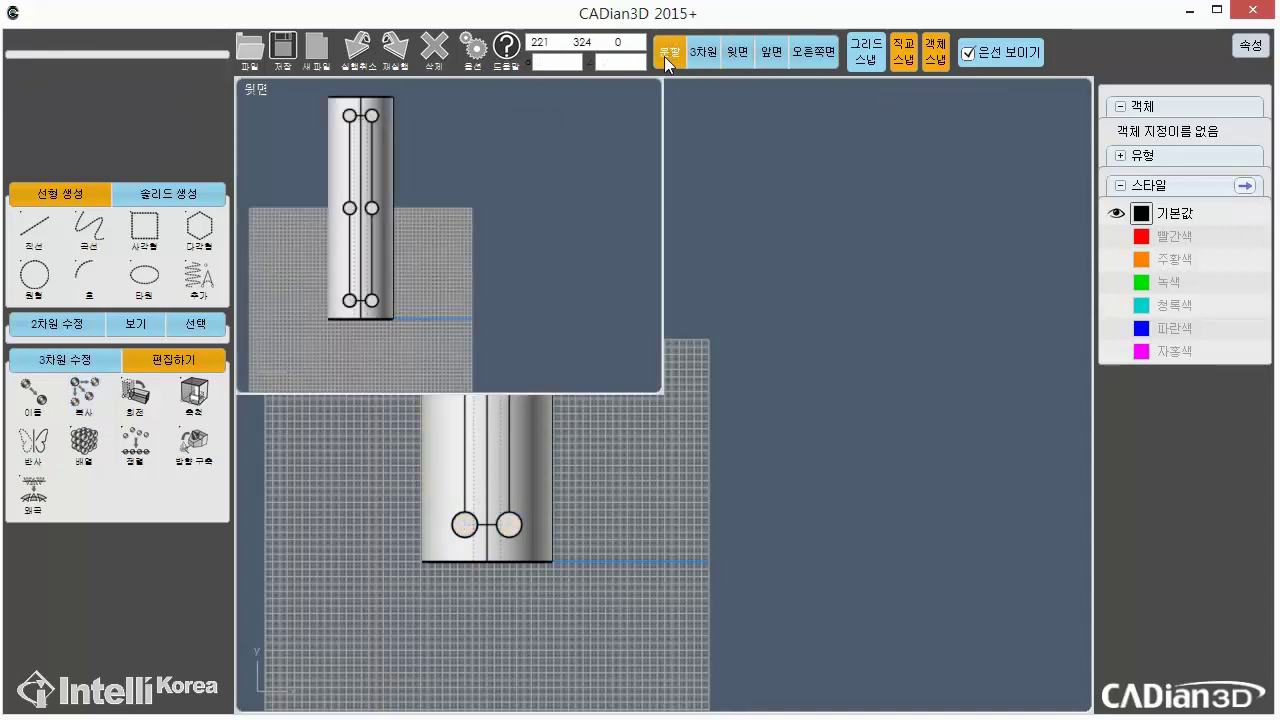
mouse_move(924, 373)
click(880, 367)
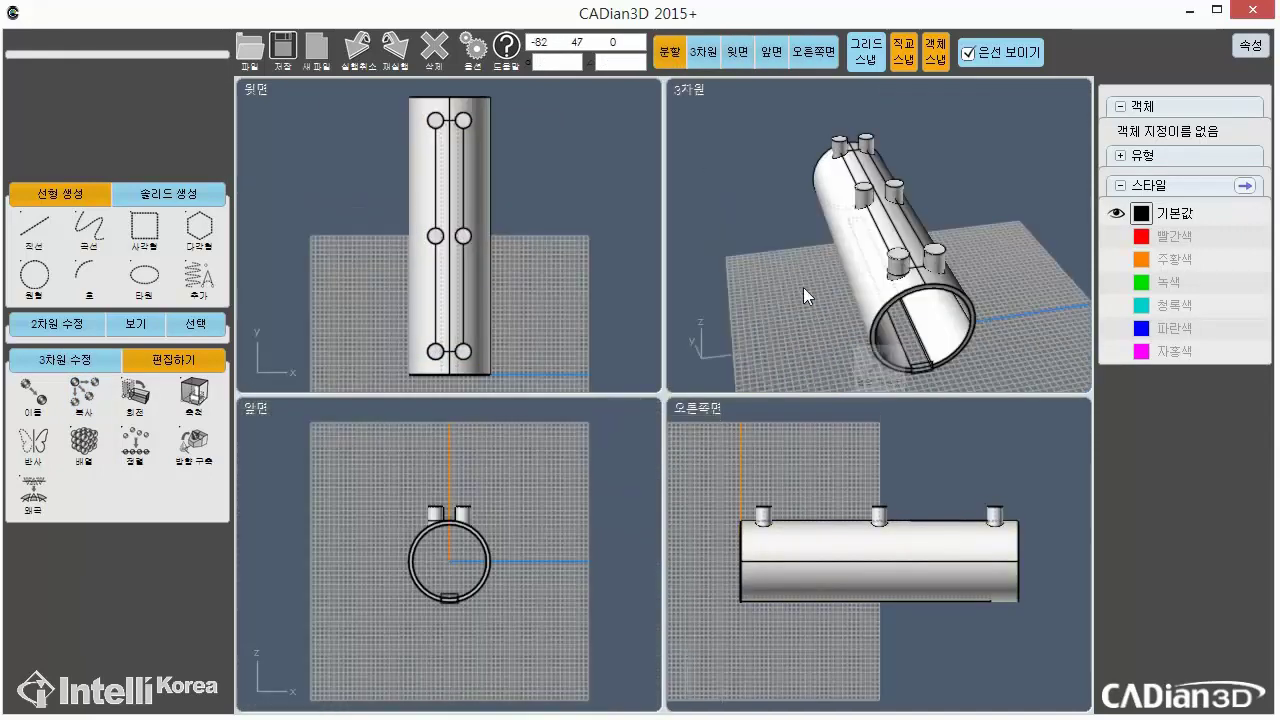
middle_drag(874, 341, 971, 320)
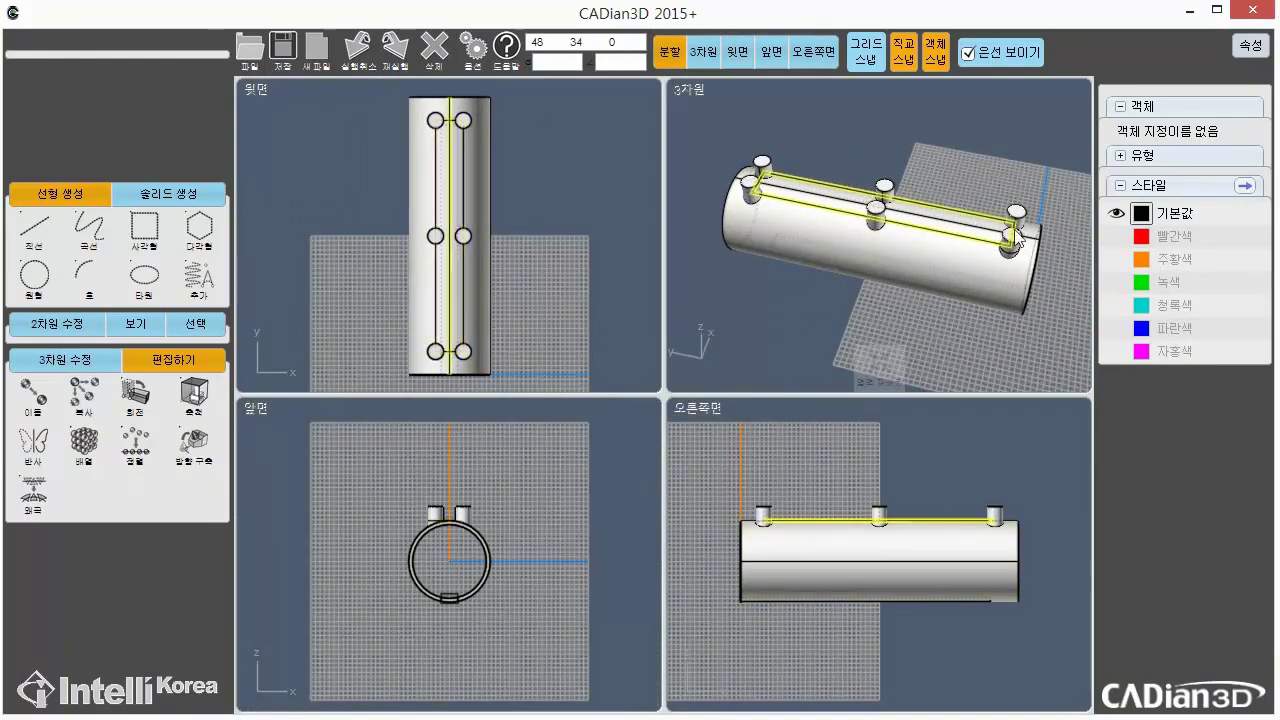
middle_drag(1062, 348, 737, 327)
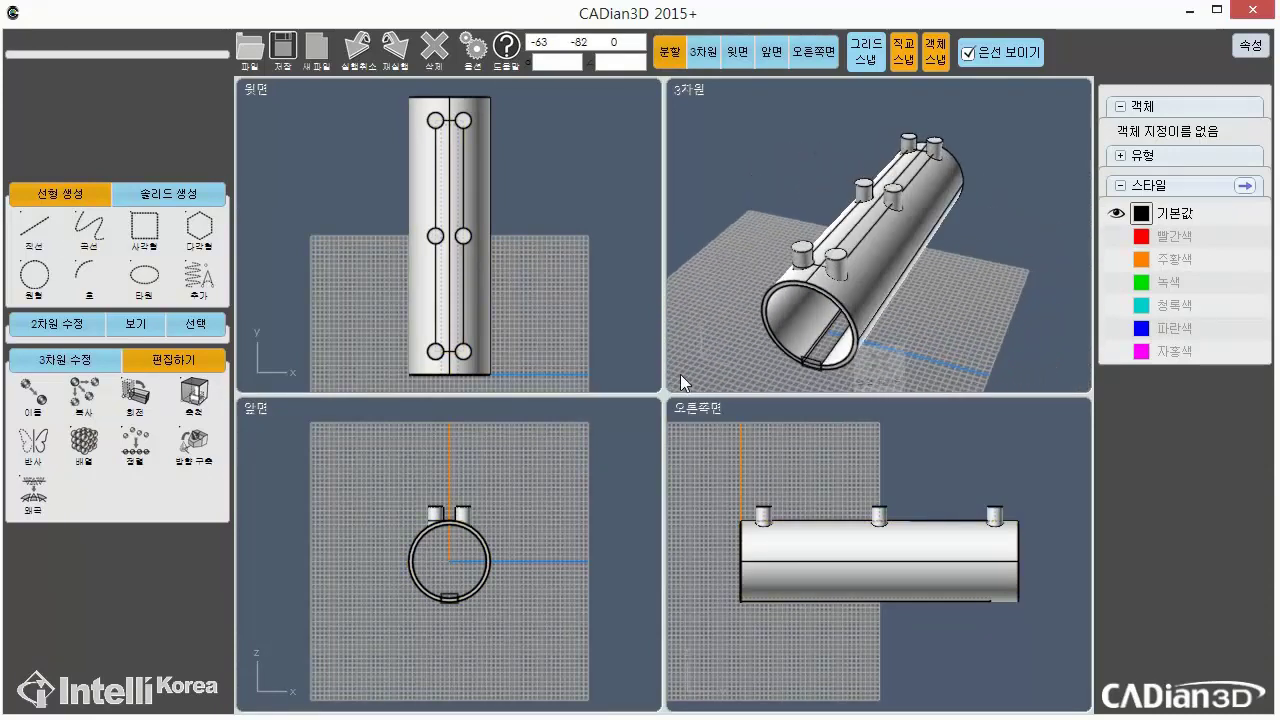
scroll(900, 268, up, 5)
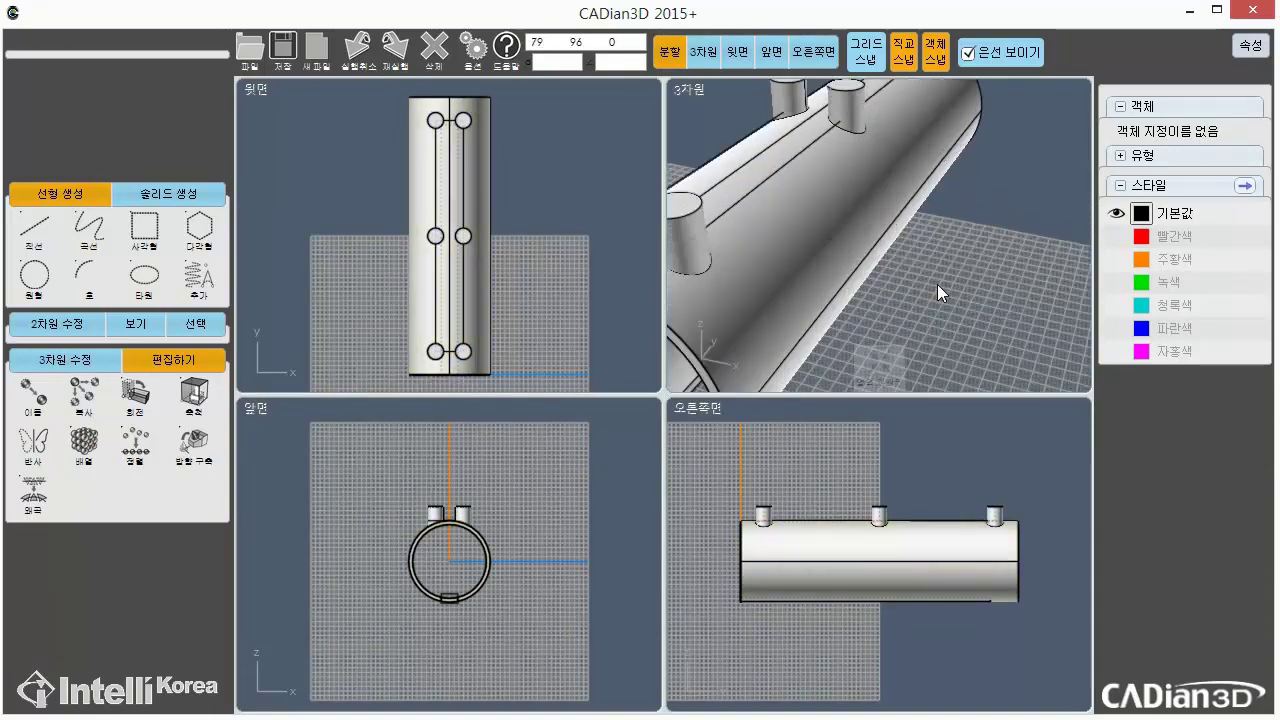
middle_drag(815, 274, 989, 306)
click(944, 310)
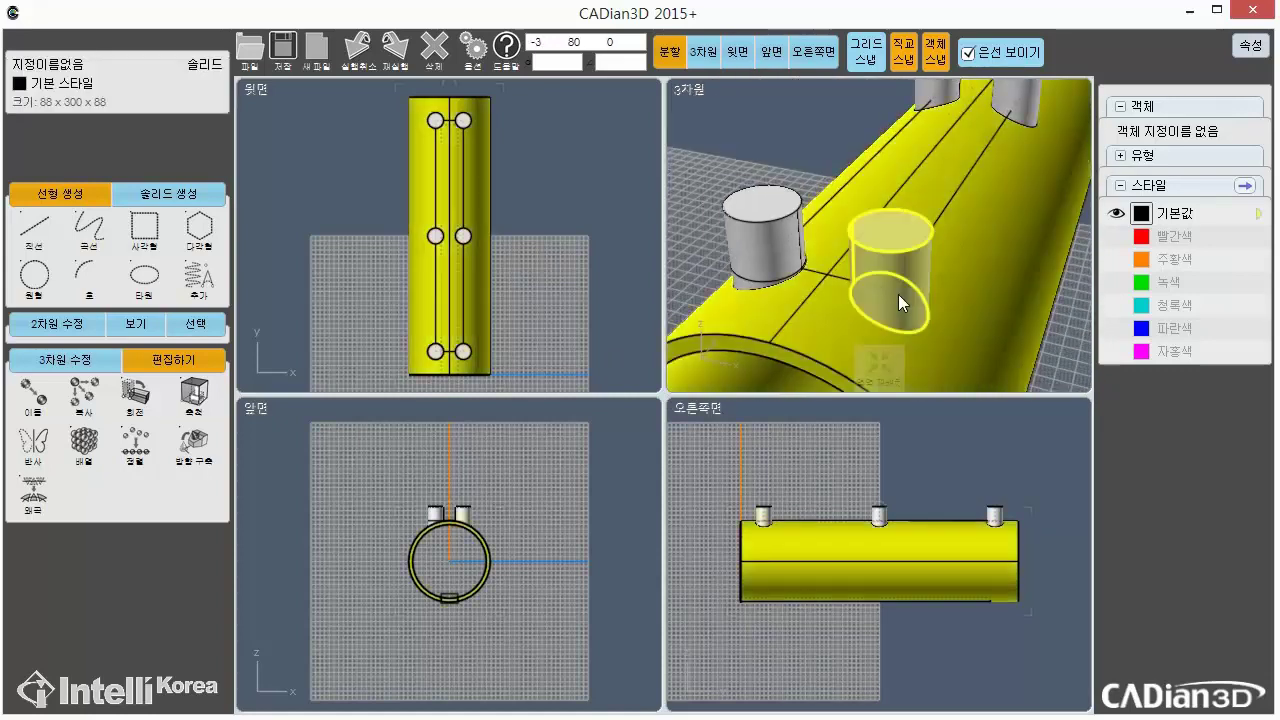
click(755, 260)
middle_drag(753, 217, 727, 284)
click(727, 284)
scroll(832, 267, down, 4)
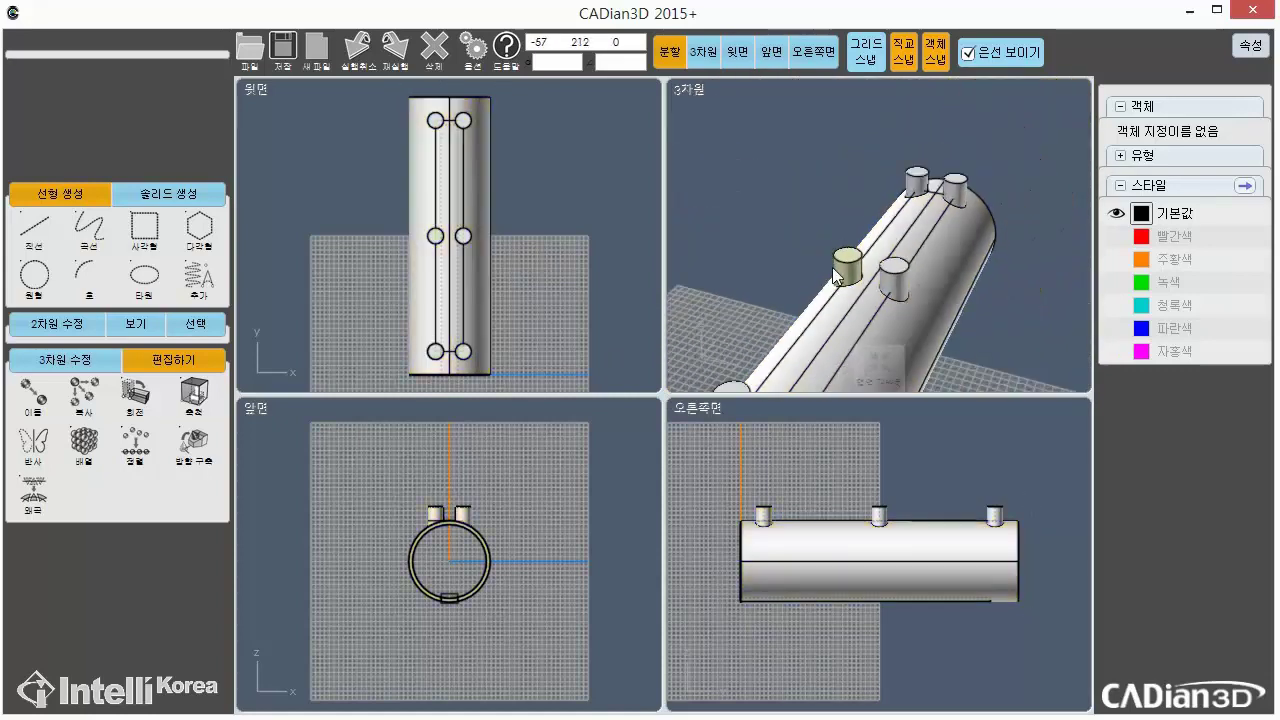
Show the model in the single 3D view and hide all linear objects, leaving only the solids displayed
click(698, 53)
middle_drag(698, 387, 926, 504)
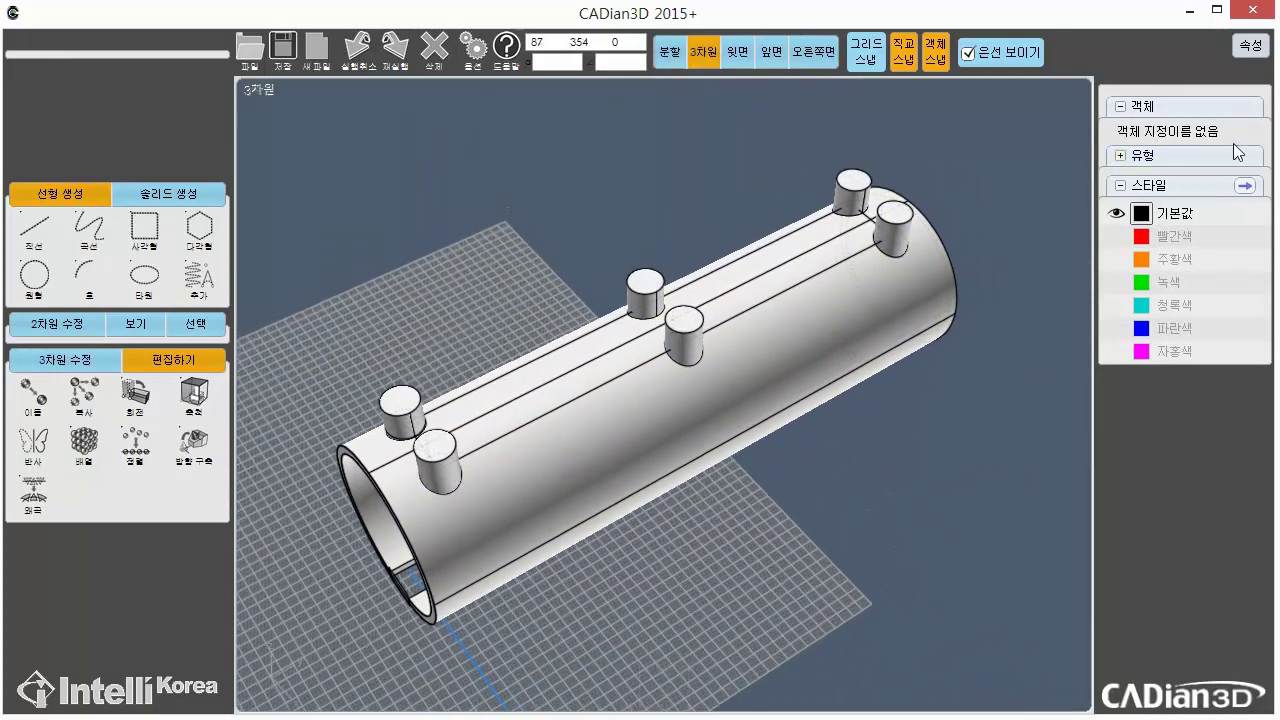
click(1219, 158)
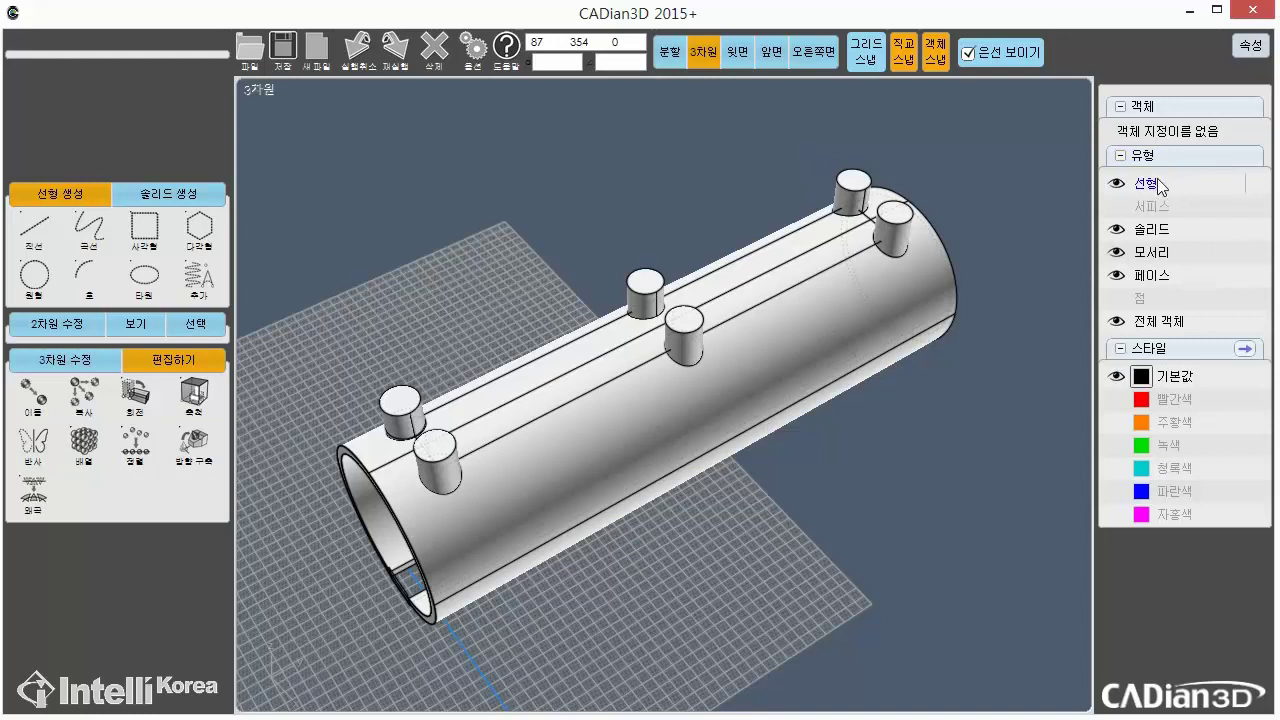
click(1118, 186)
click(1119, 187)
middle_drag(533, 557, 630, 485)
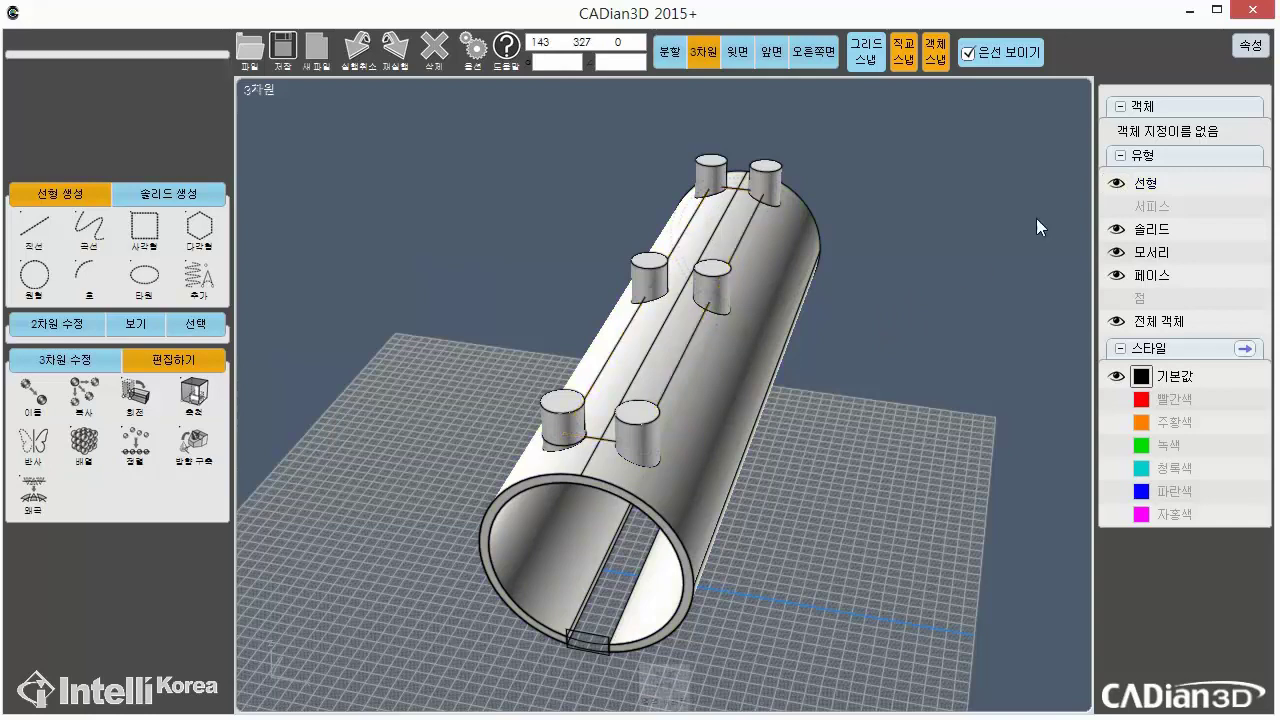
click(1118, 184)
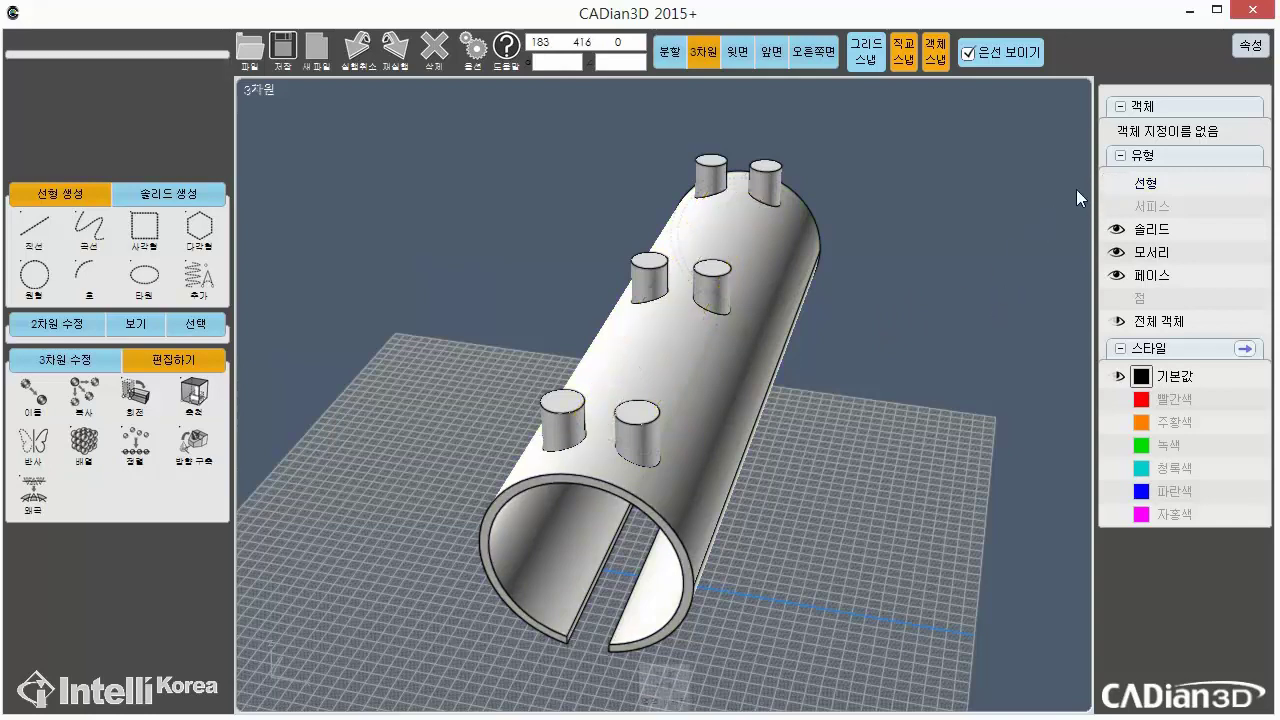
click(1118, 186)
click(1118, 186)
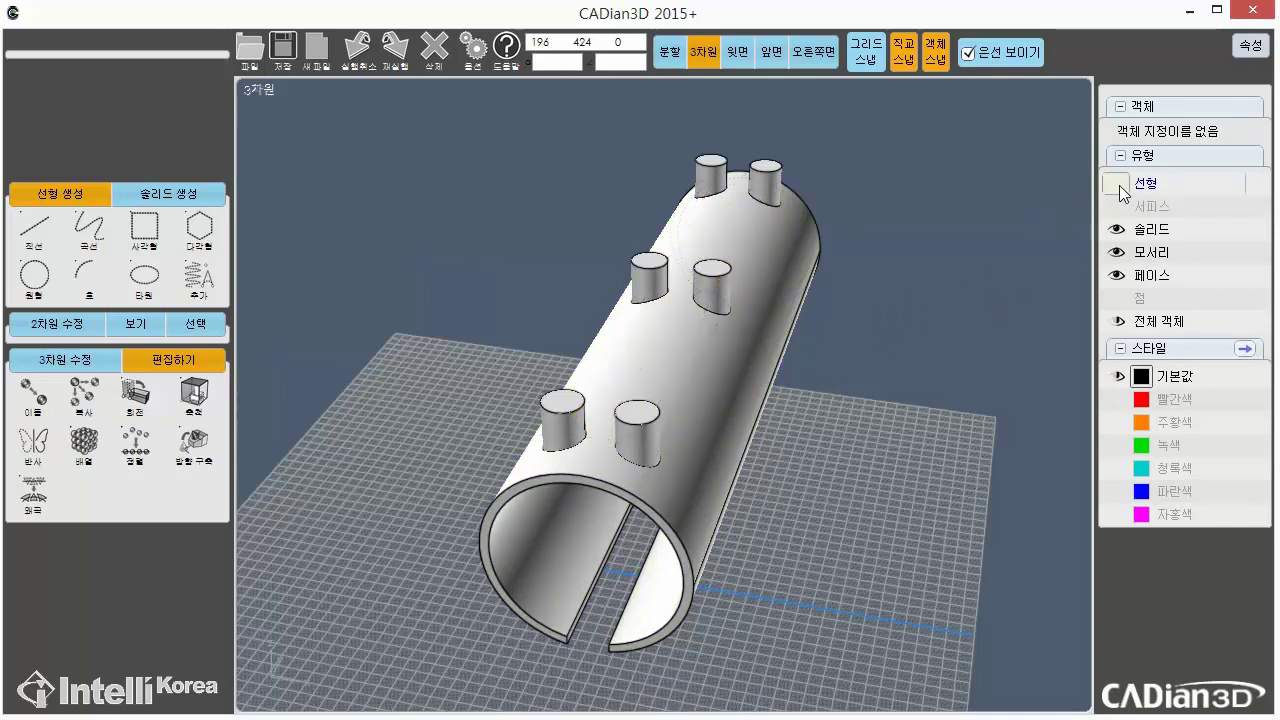
click(1118, 184)
click(1118, 184)
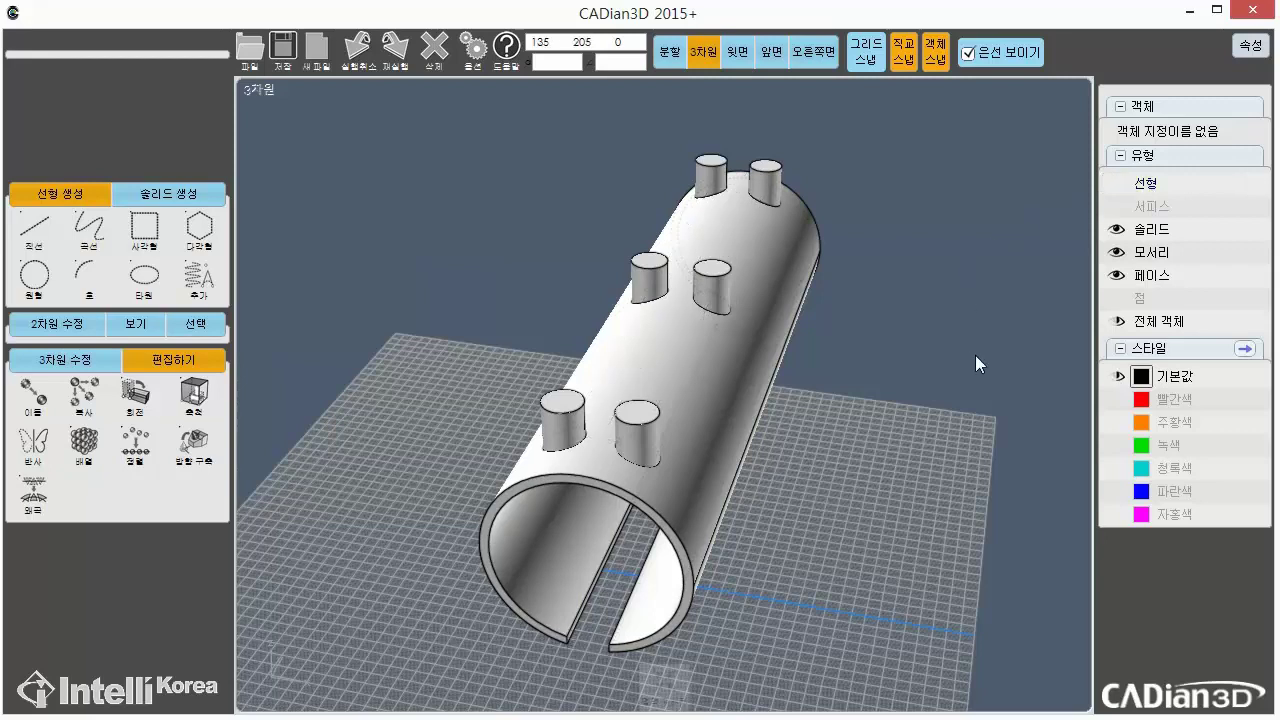
Union the six cylindrical posts and the slotted tube into one solid
middle_drag(975, 355, 938, 317)
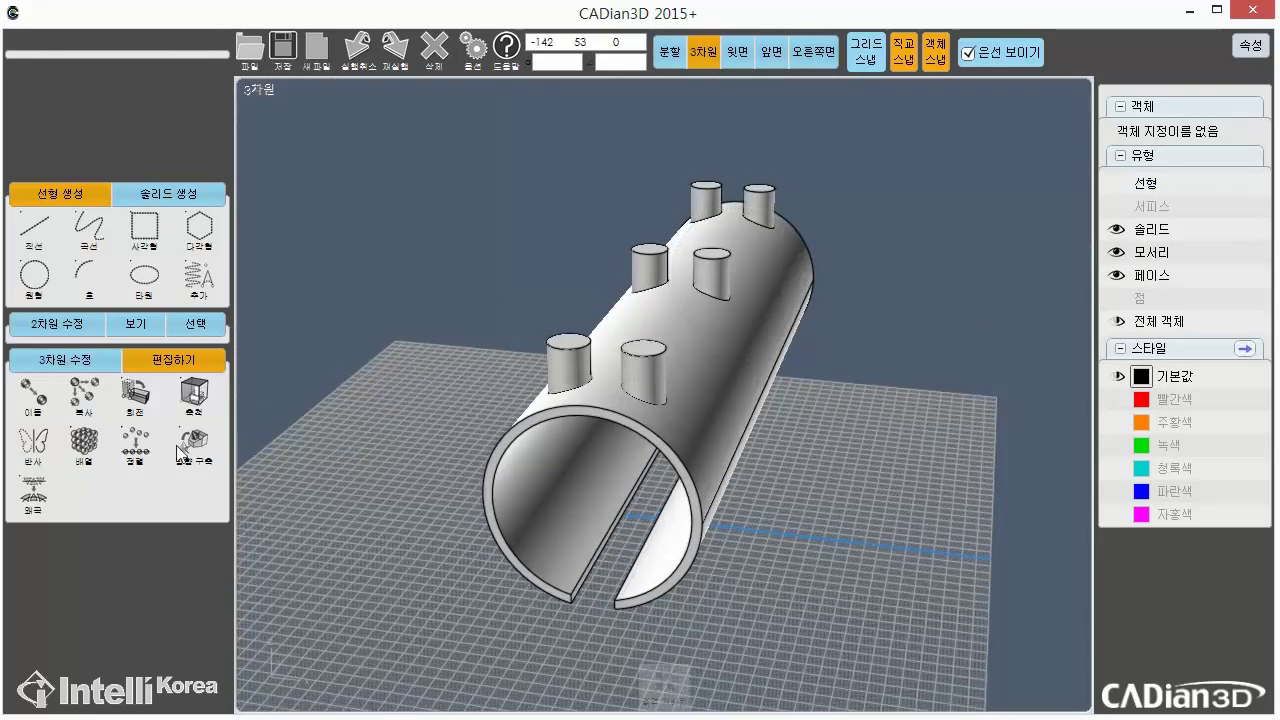
click(65, 360)
click(35, 445)
click(20, 388)
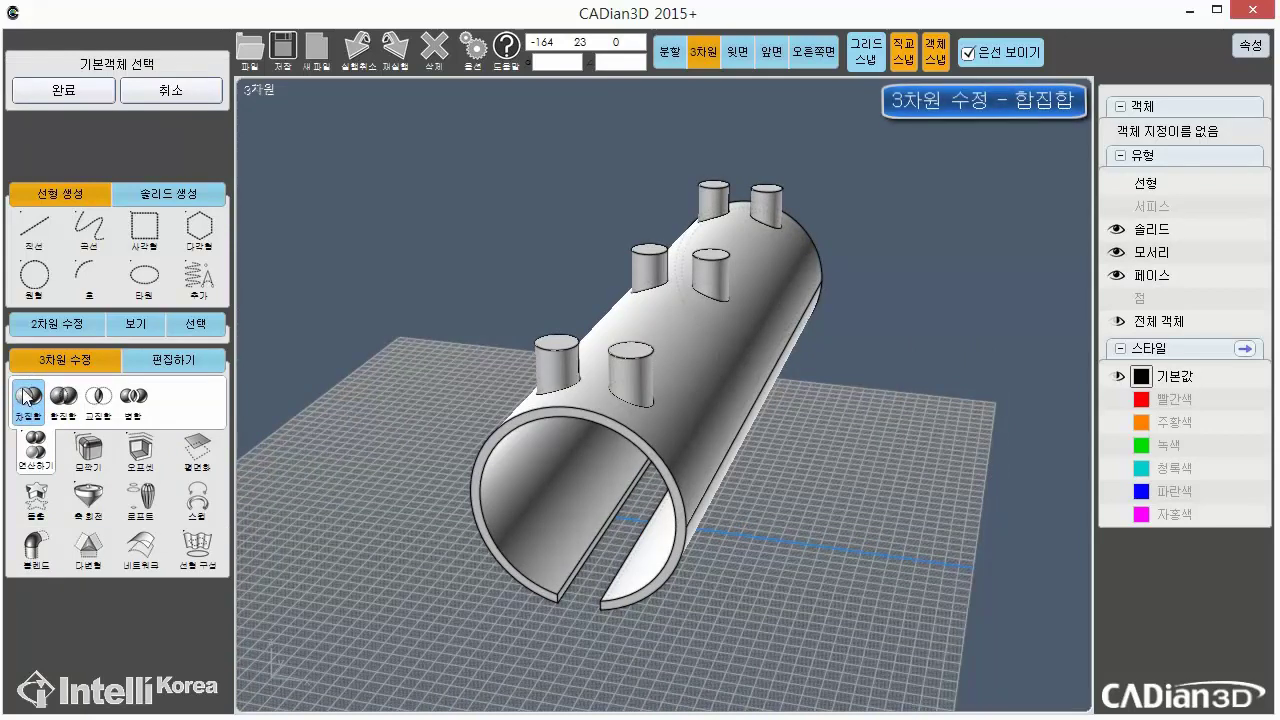
click(63, 404)
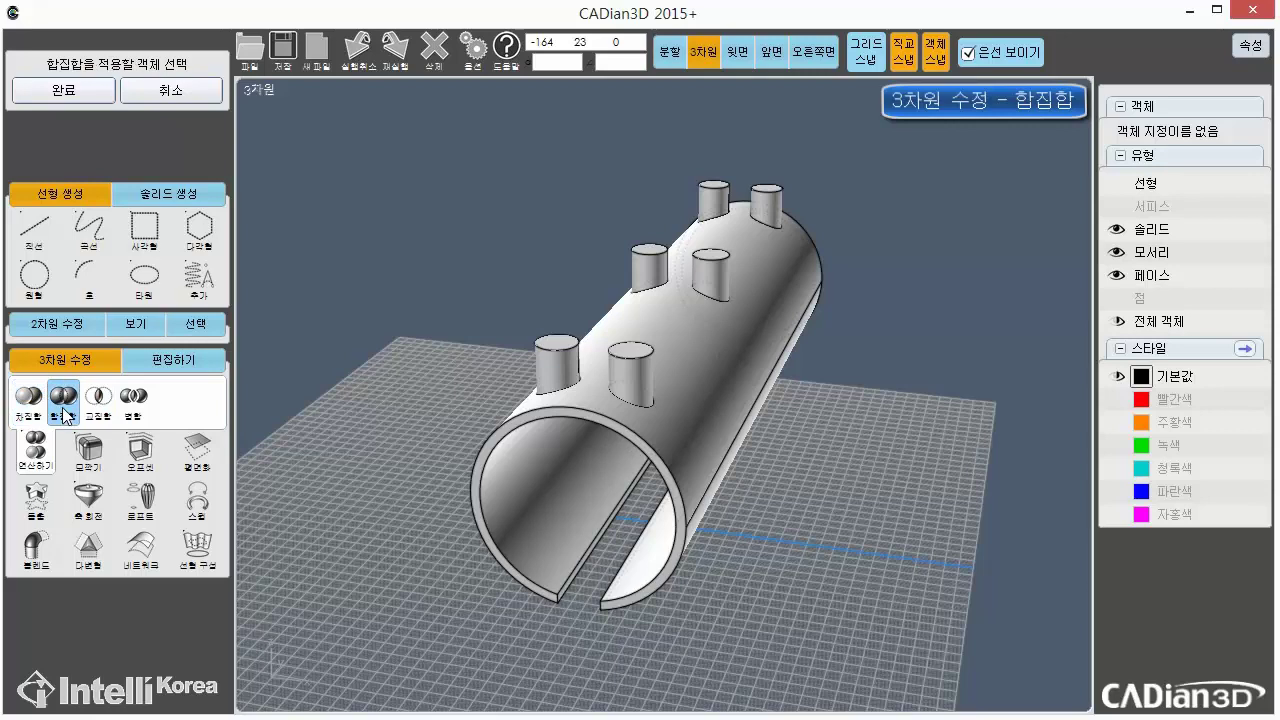
middle_drag(904, 379, 836, 400)
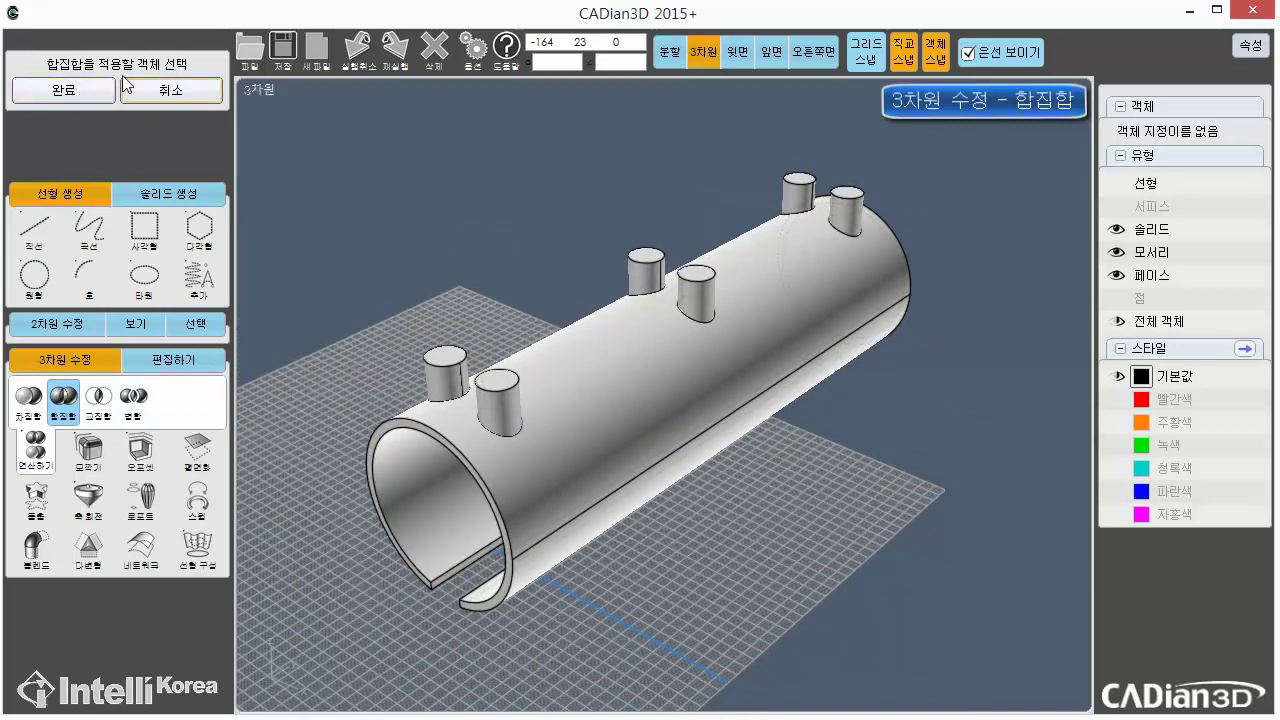
click(445, 372)
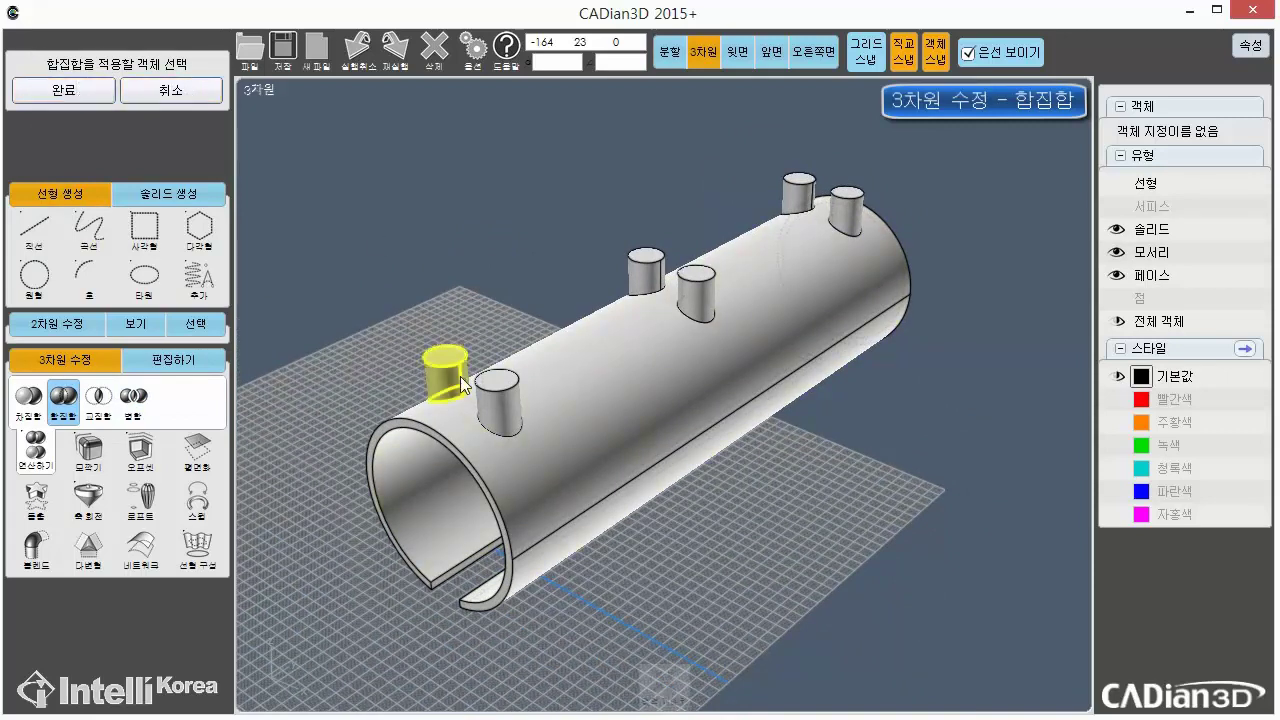
click(497, 402)
click(637, 272)
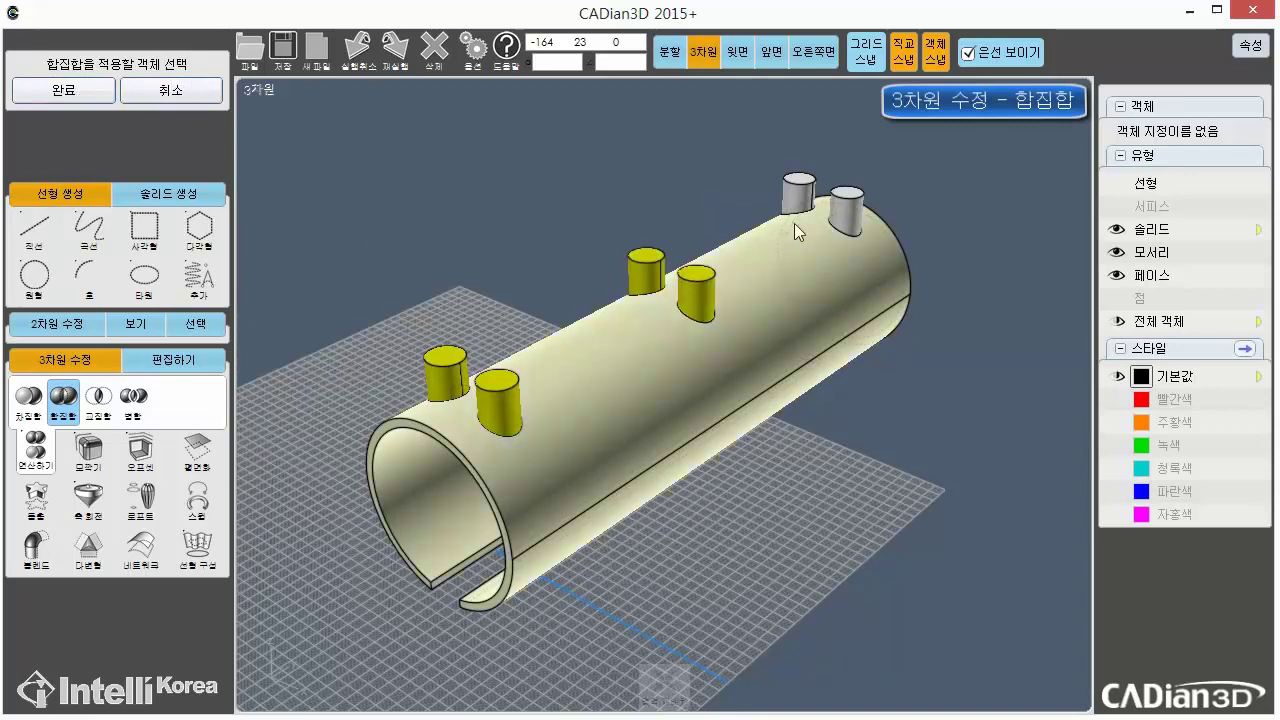
click(799, 195)
click(825, 295)
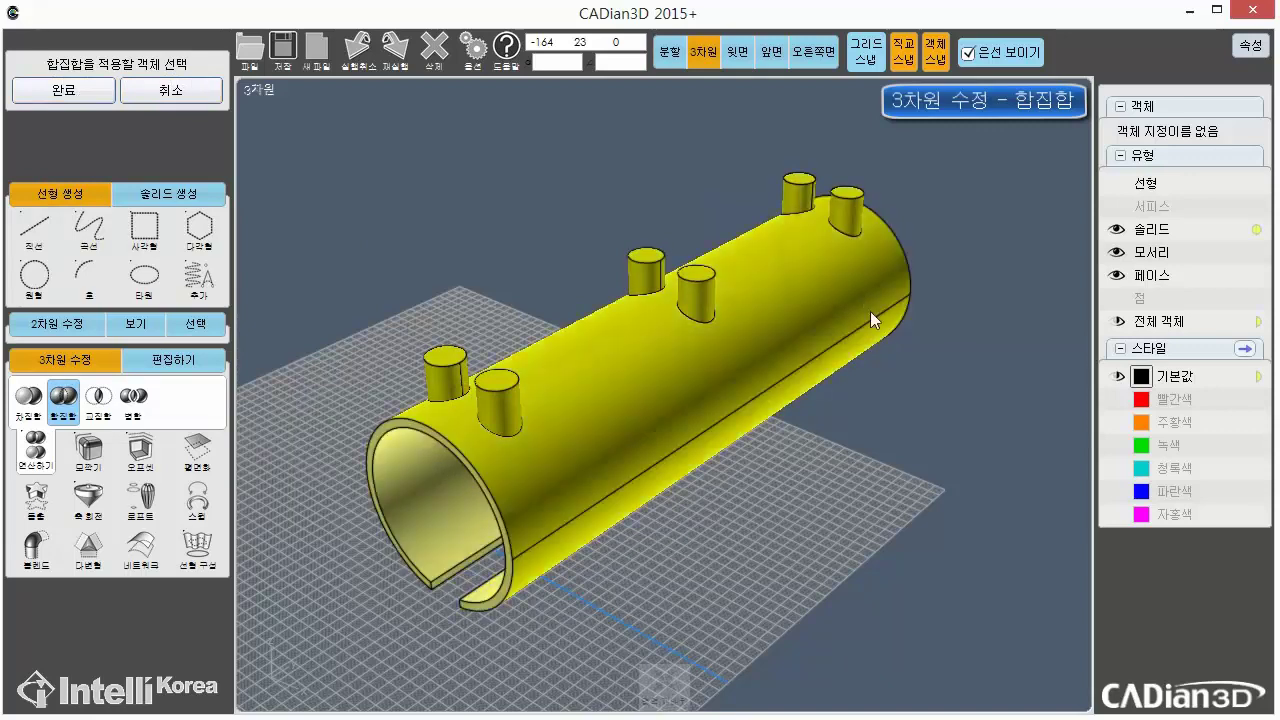
click(63, 91)
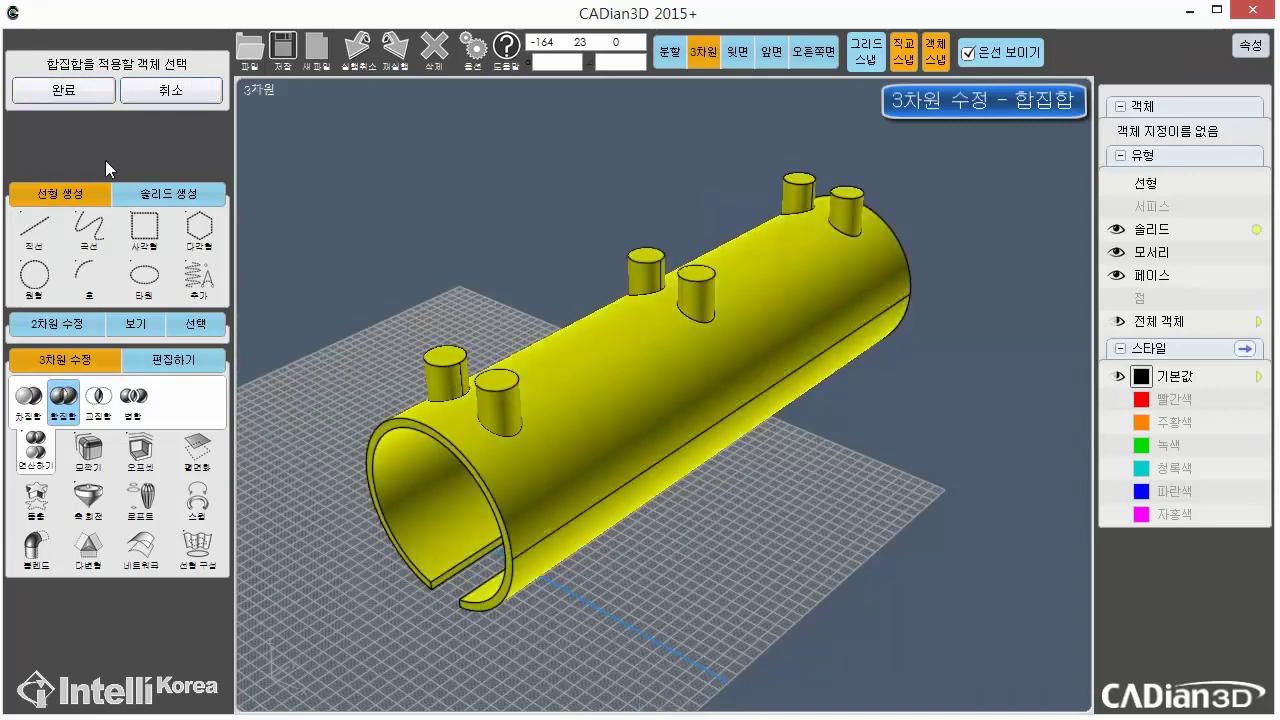
Examine the united tube and posts from above and from an angle in 3D, checking that they select as one solid
right_drag(592, 478, 682, 536)
right_drag(833, 572, 842, 570)
click(715, 477)
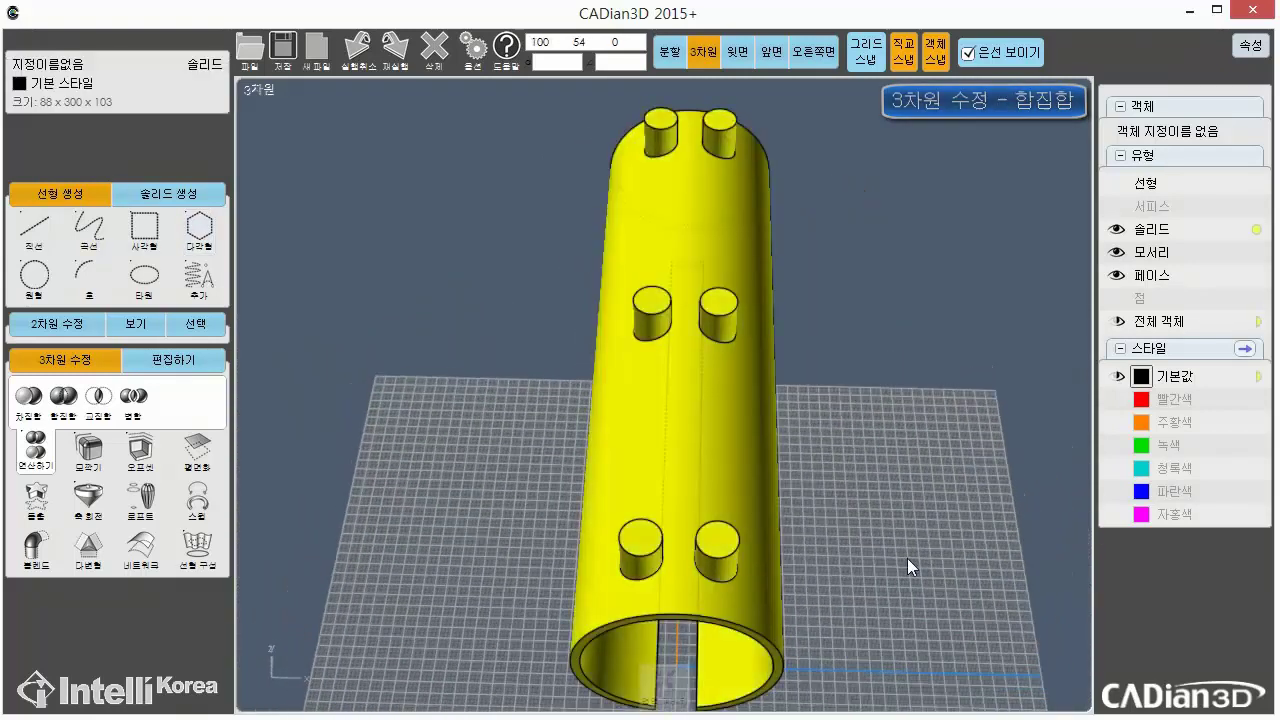
click(1011, 498)
right_drag(1011, 498, 921, 471)
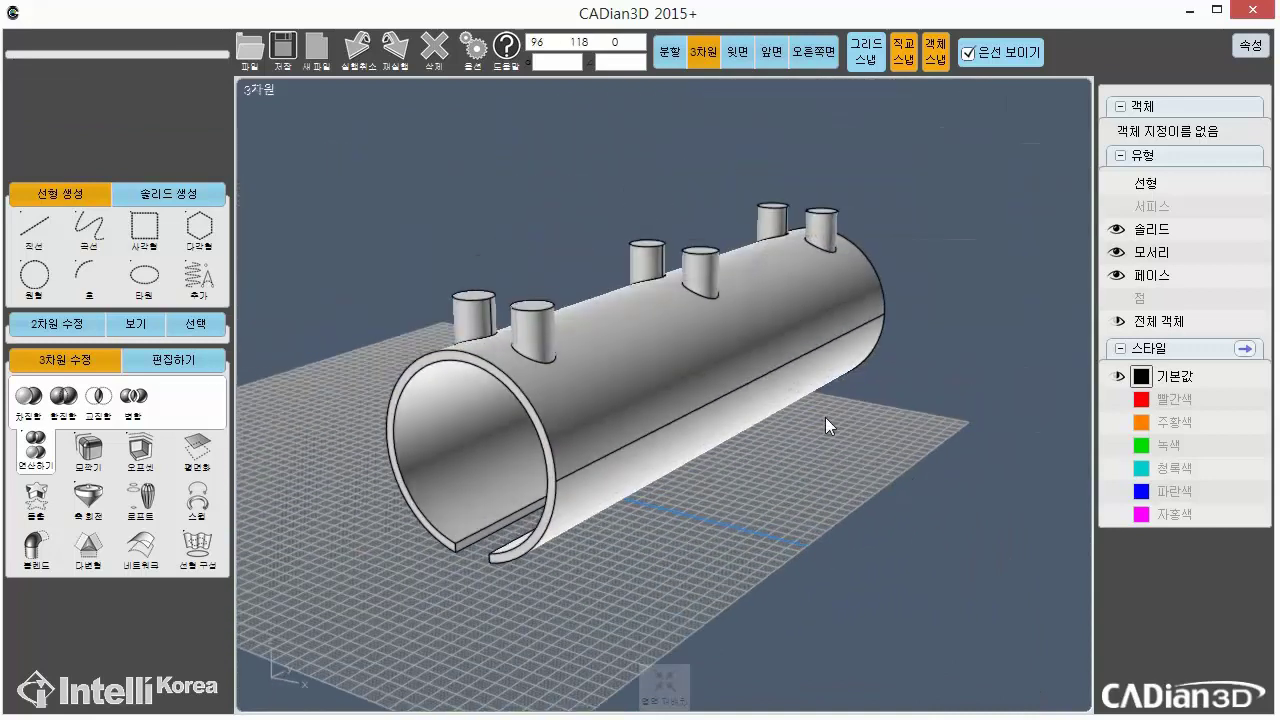
middle_drag(588, 401, 667, 384)
scroll(597, 439, up, 8)
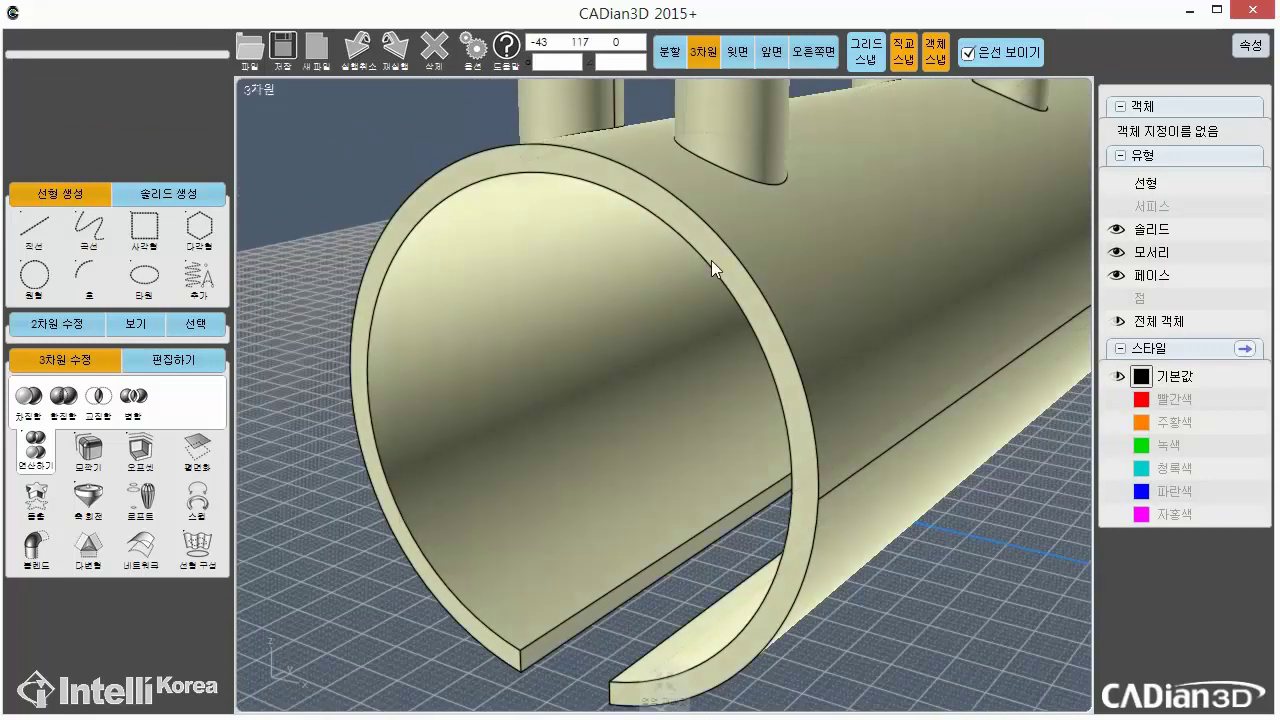
click(718, 251)
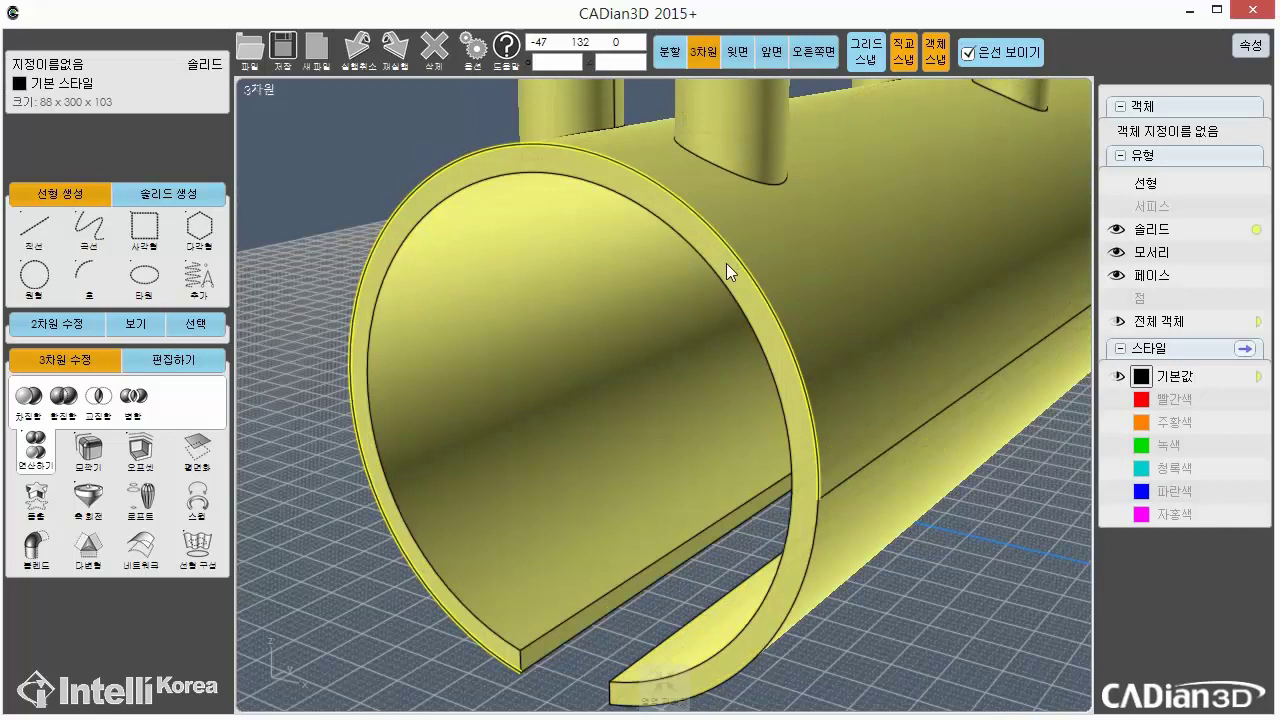
click(726, 263)
click(791, 524)
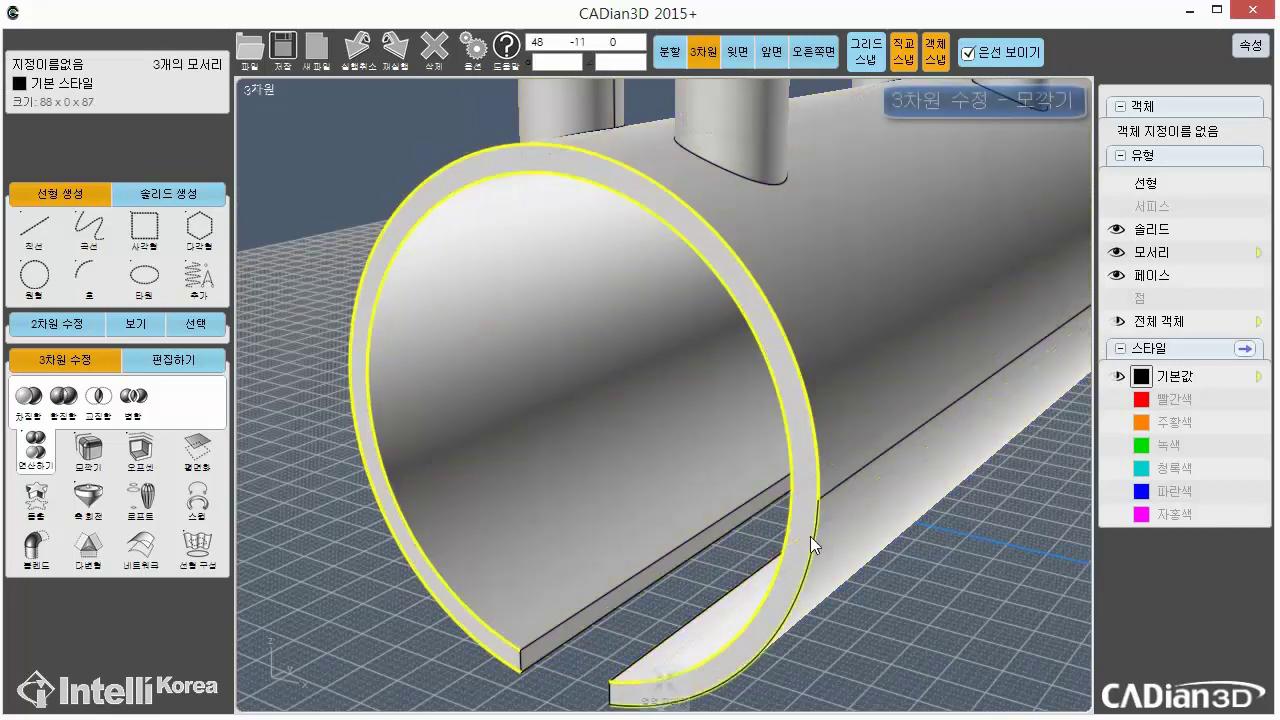
click(812, 538)
middle_drag(851, 563, 908, 412)
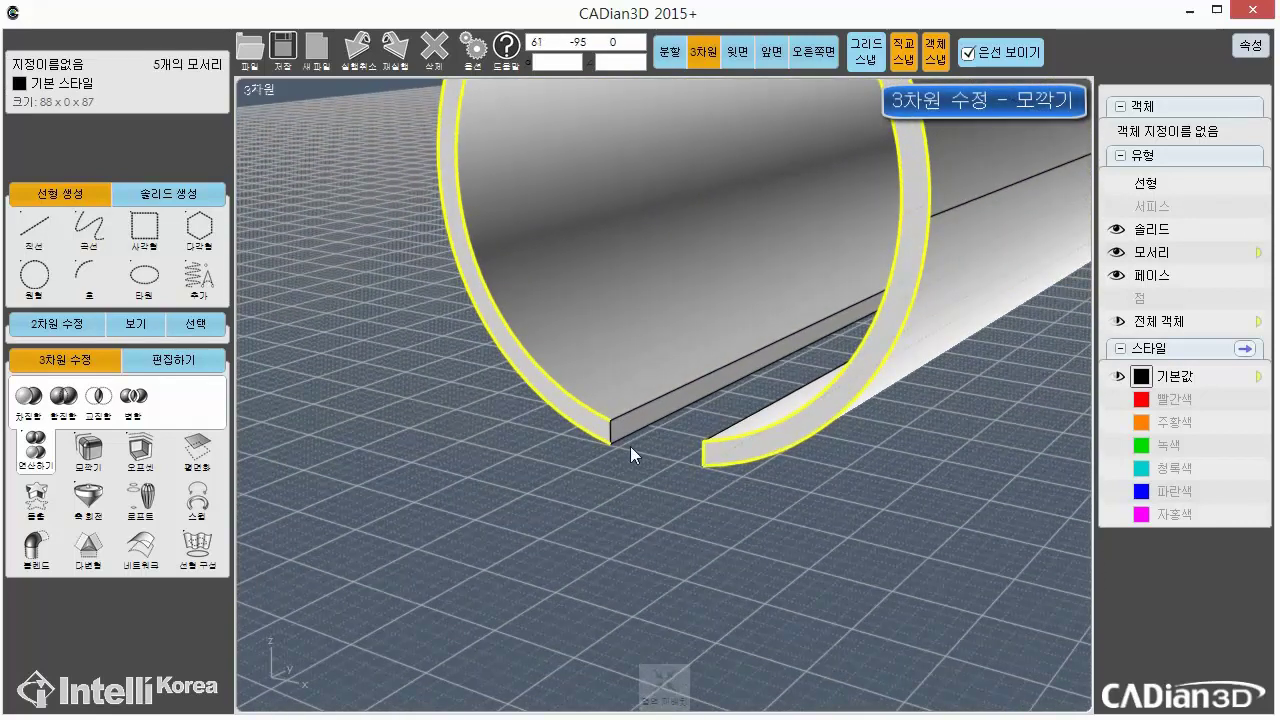
click(611, 431)
click(636, 412)
click(650, 427)
right_drag(728, 460, 591, 584)
click(920, 480)
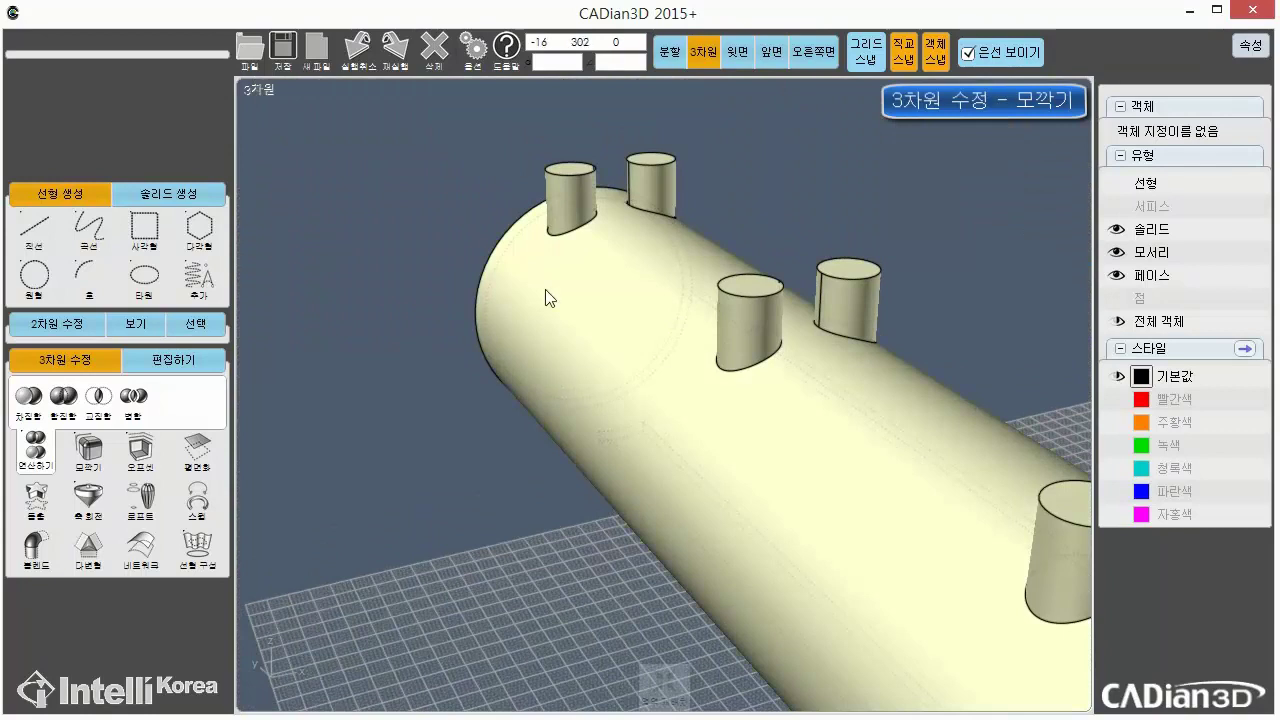
middle_drag(760, 536, 615, 436)
scroll(615, 436, down, 4)
middle_drag(866, 575, 851, 537)
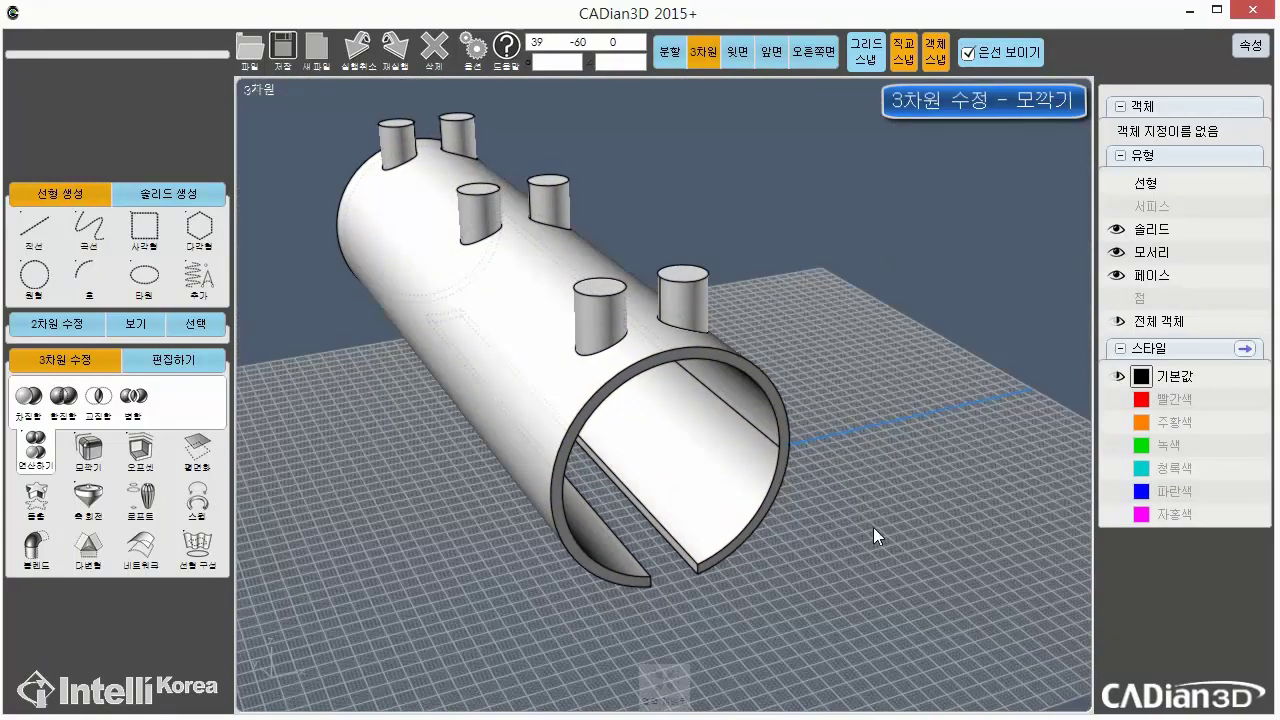
Start a fillet and pick the inner and outer edges of the tube's slotted end and the slot's long edges
click(90, 455)
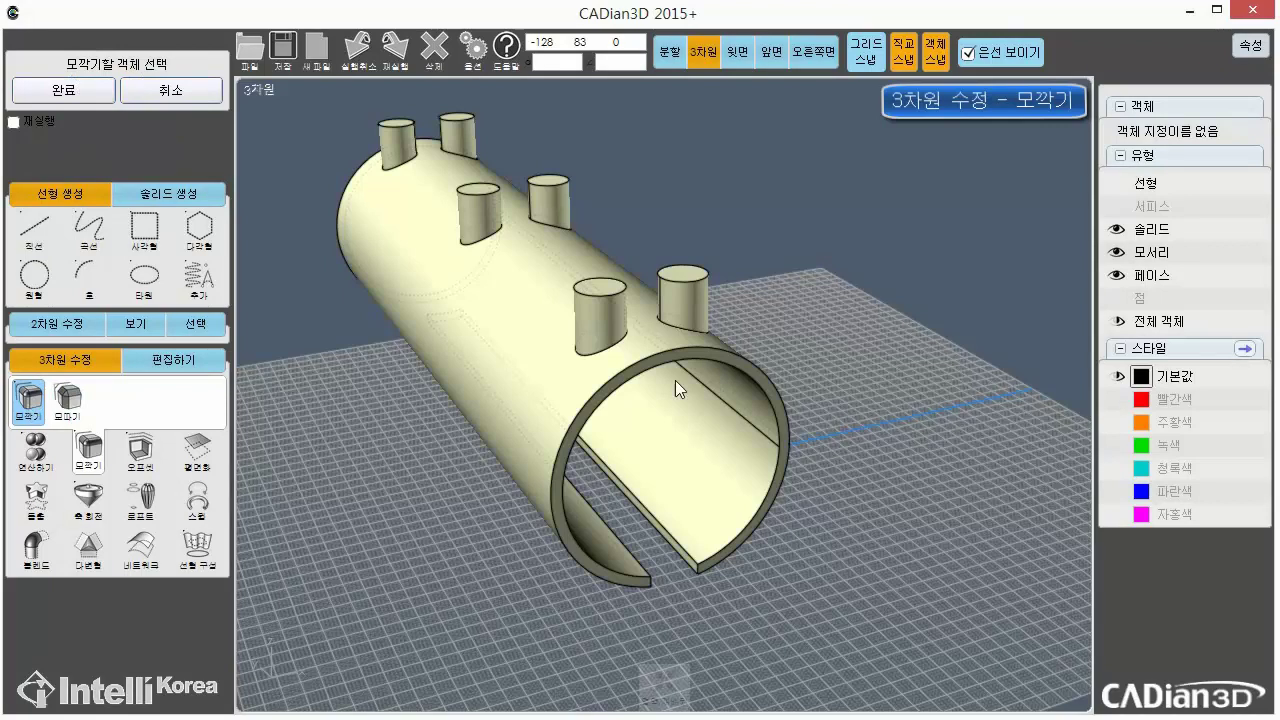
click(692, 451)
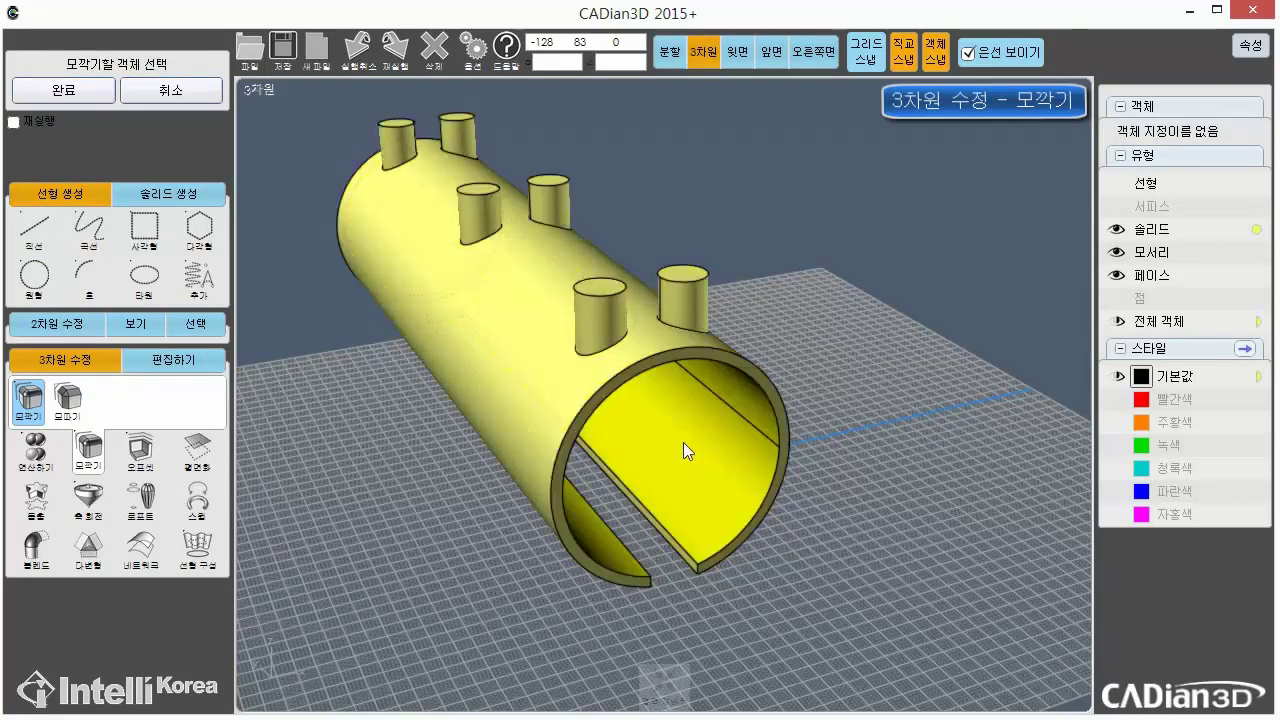
scroll(796, 537, up, 3)
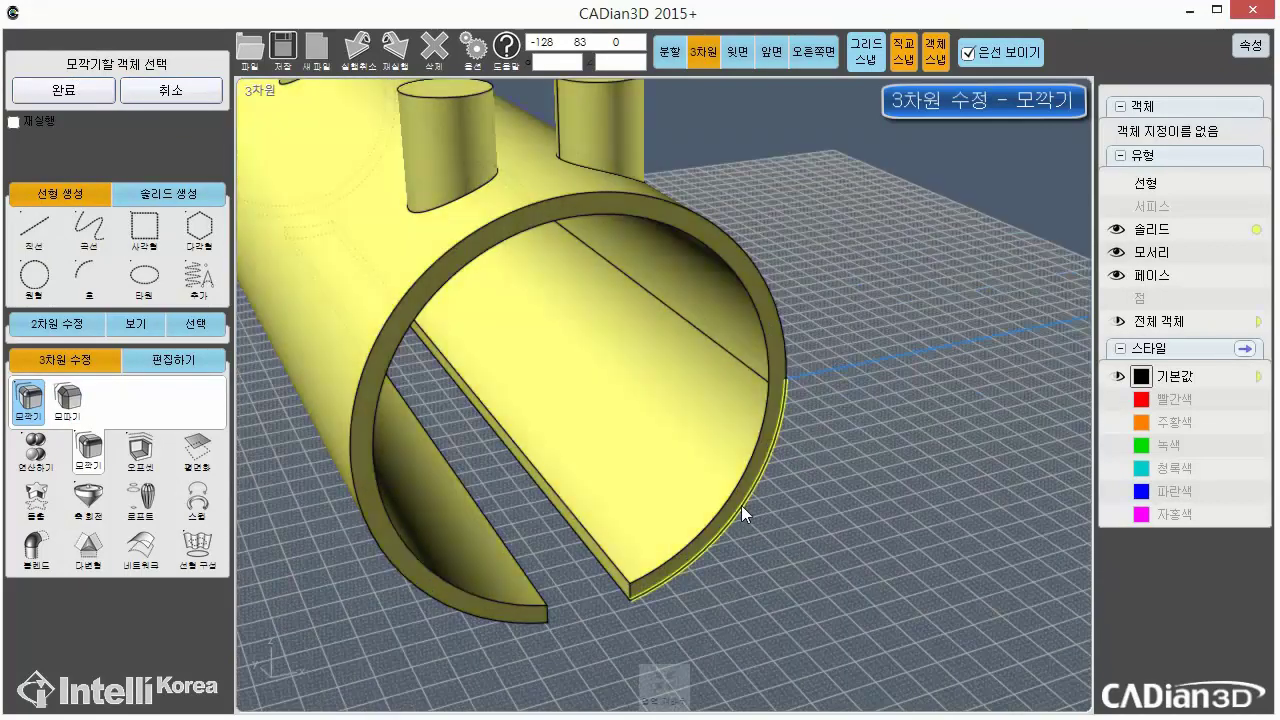
click(742, 504)
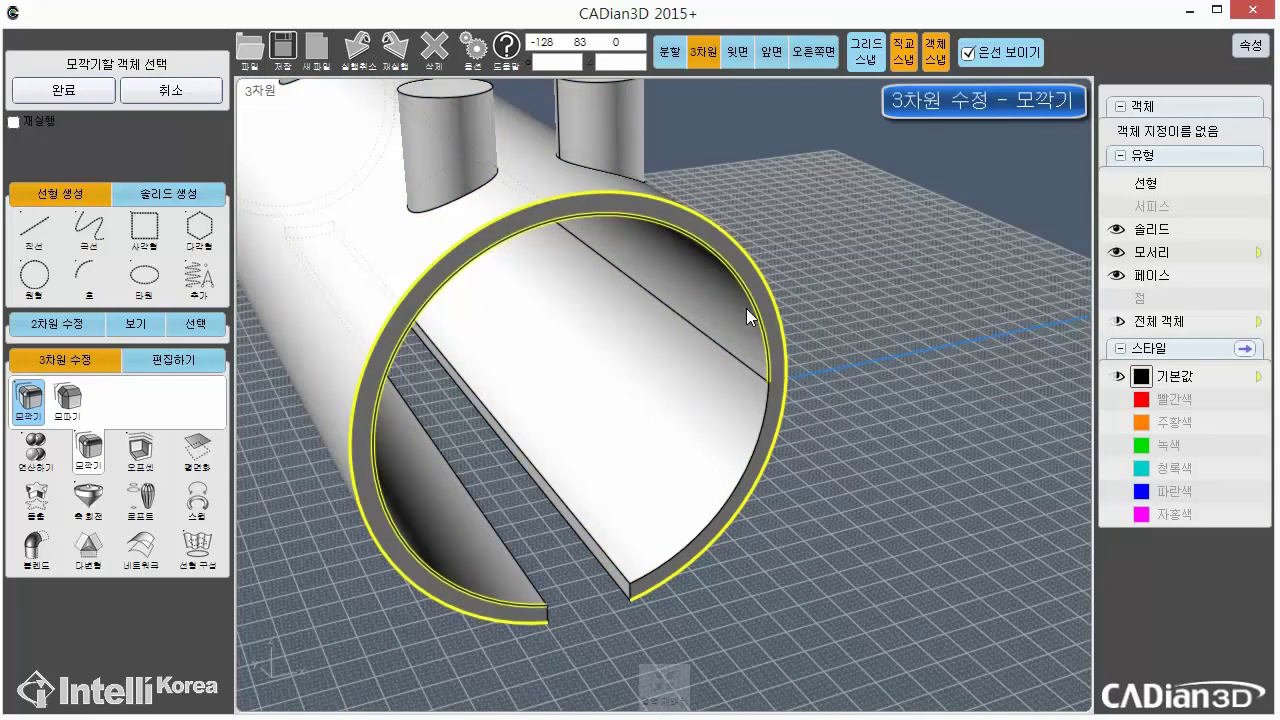
click(757, 330)
click(626, 586)
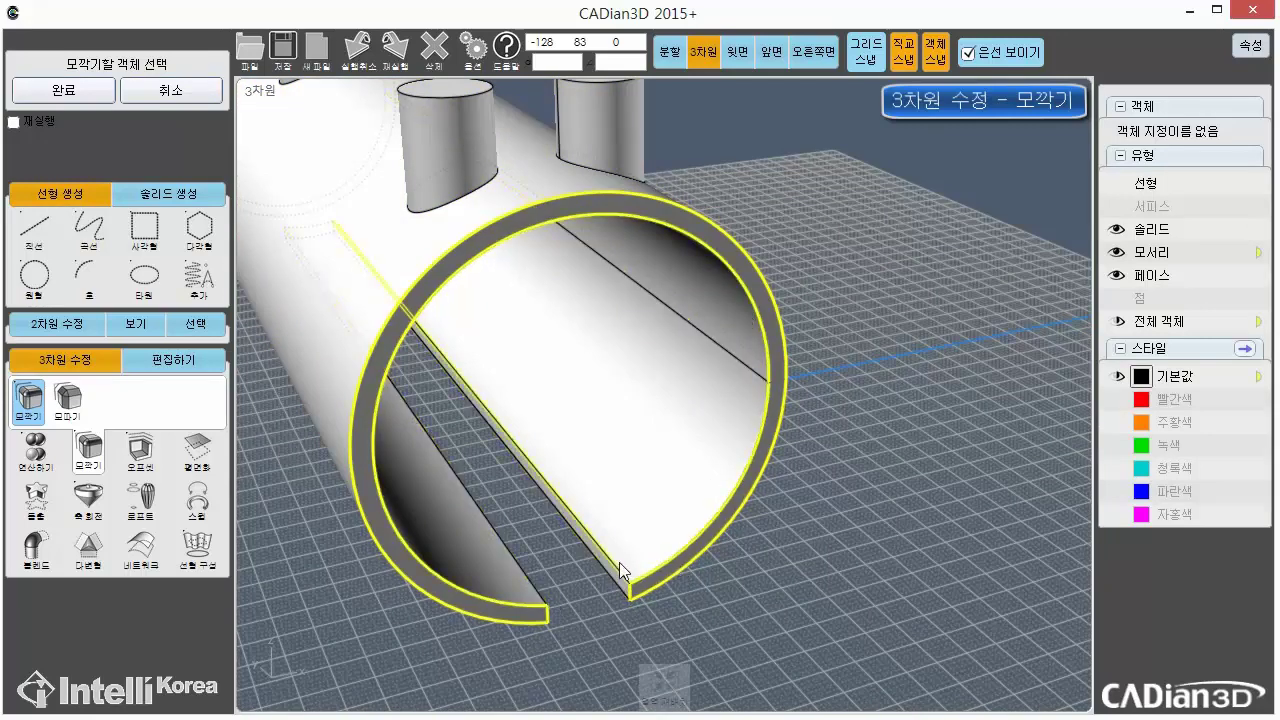
click(517, 578)
Add the slot's closed-end edges and the inner and outer rim edges of the tube's opposite end to the fillet selection
middle_drag(553, 482, 1084, 690)
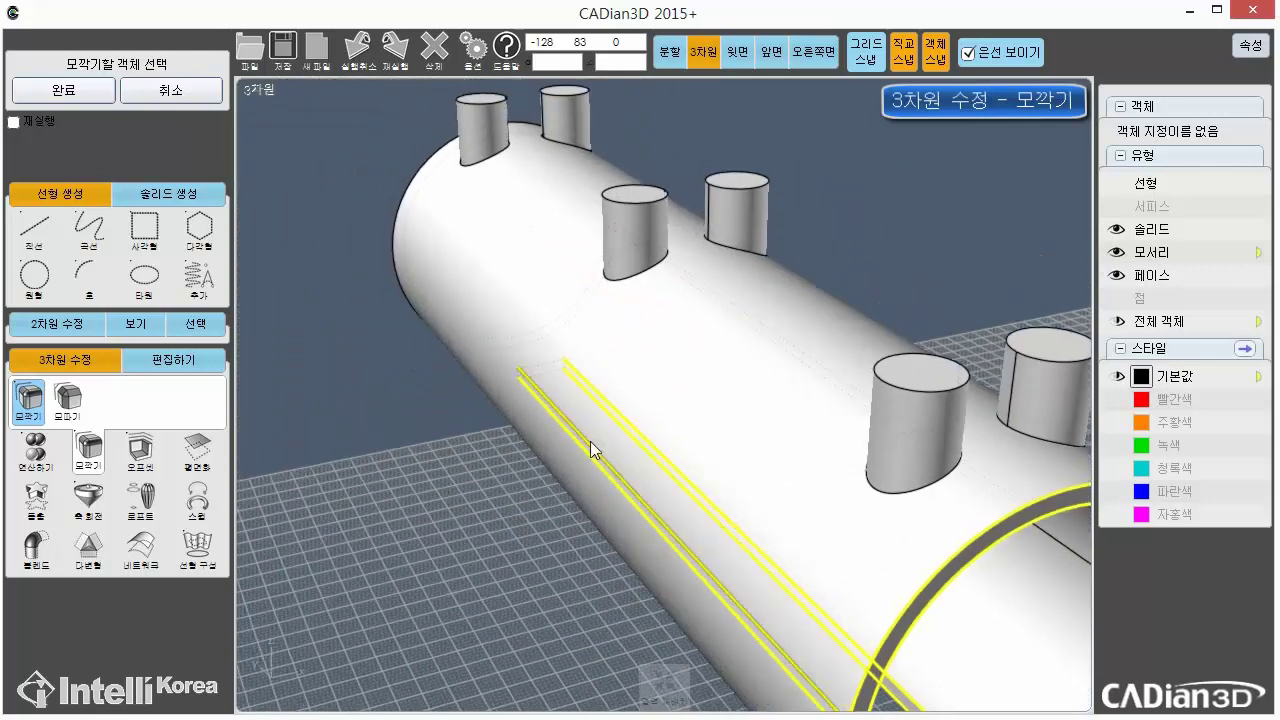
right_drag(592, 446, 912, 466)
right_drag(658, 473, 815, 480)
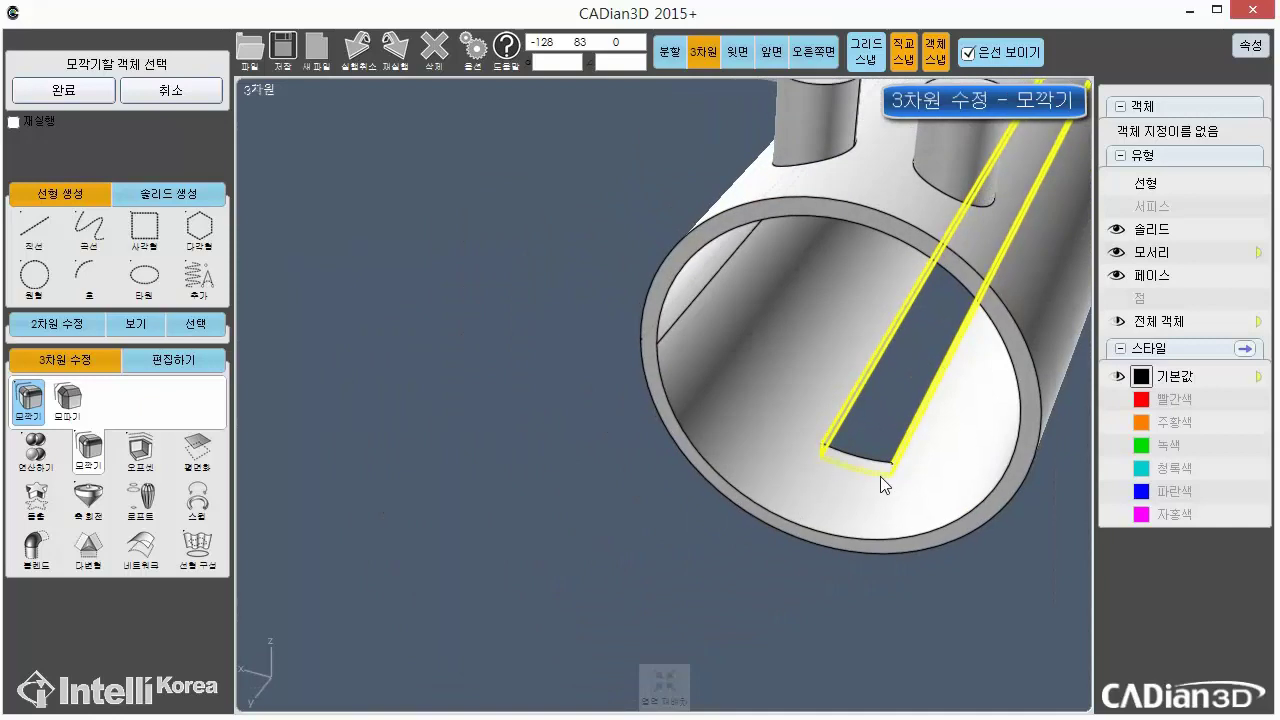
scroll(886, 474, up, 3)
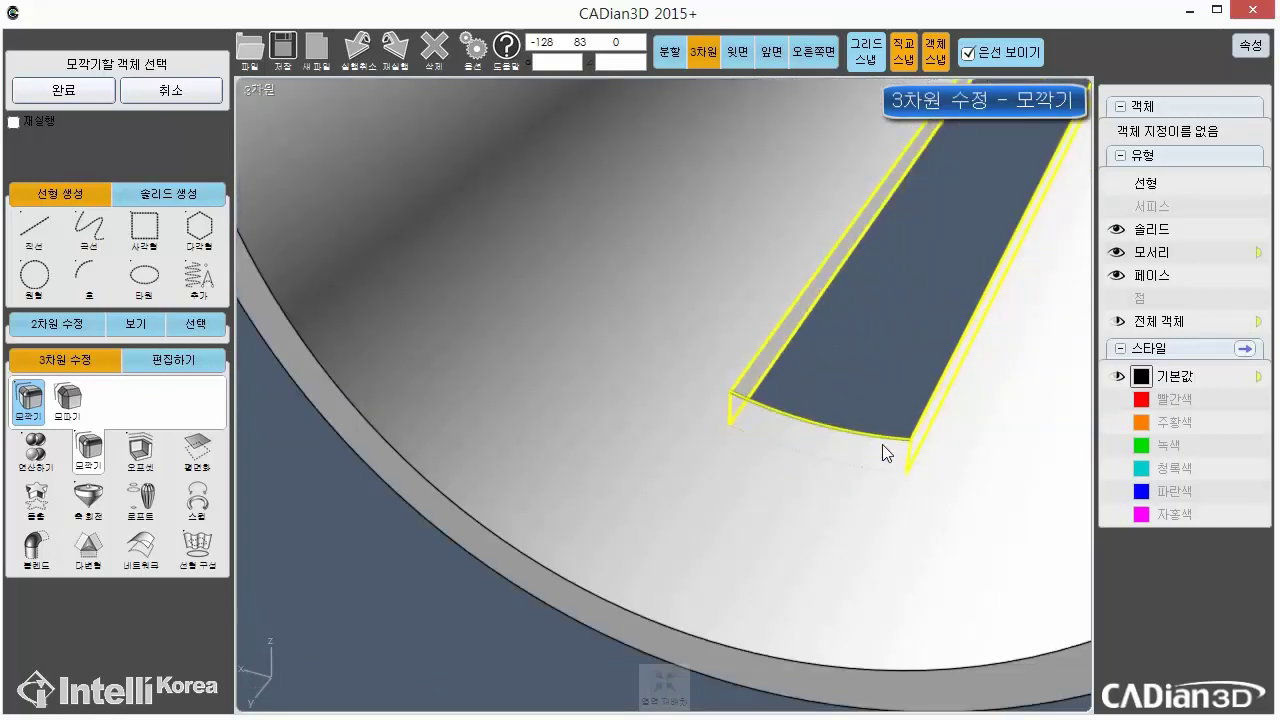
click(861, 467)
click(686, 631)
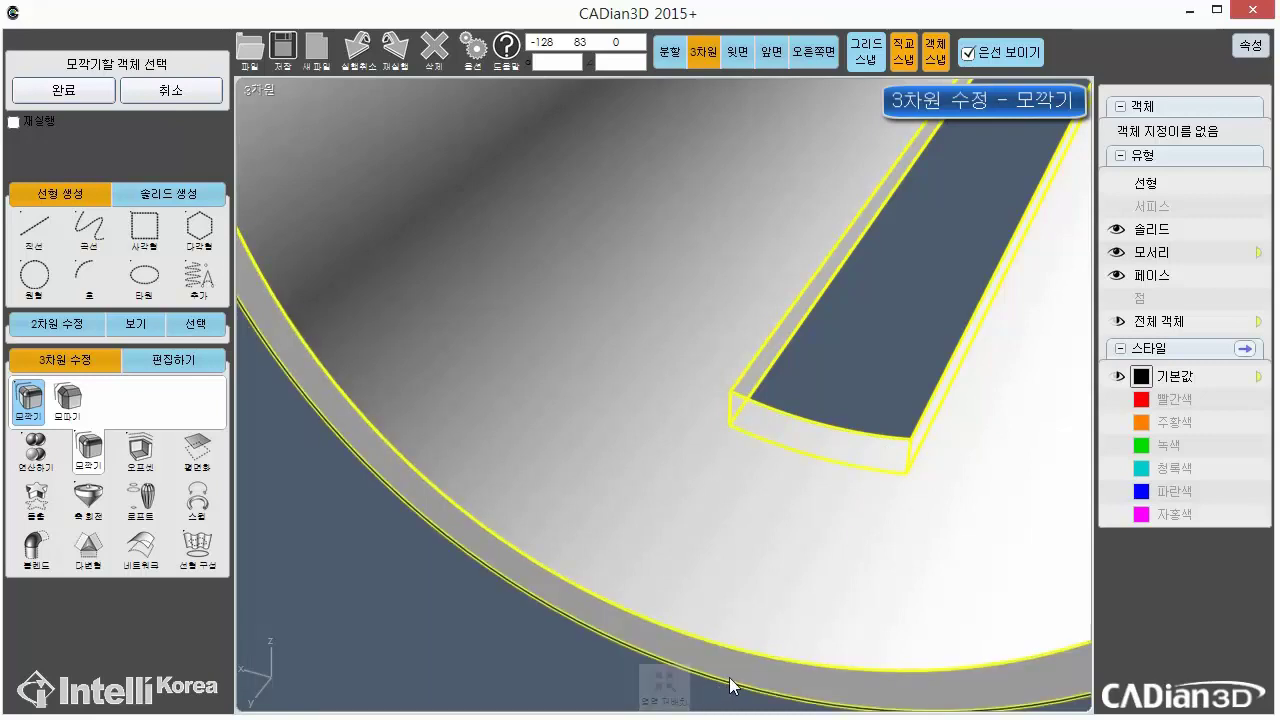
Fillet the selected tube end and slot edges with a radius of 1 and the round shape
scroll(651, 489, down, 5)
right_drag(657, 471, 526, 421)
scroll(526, 421, up, 3)
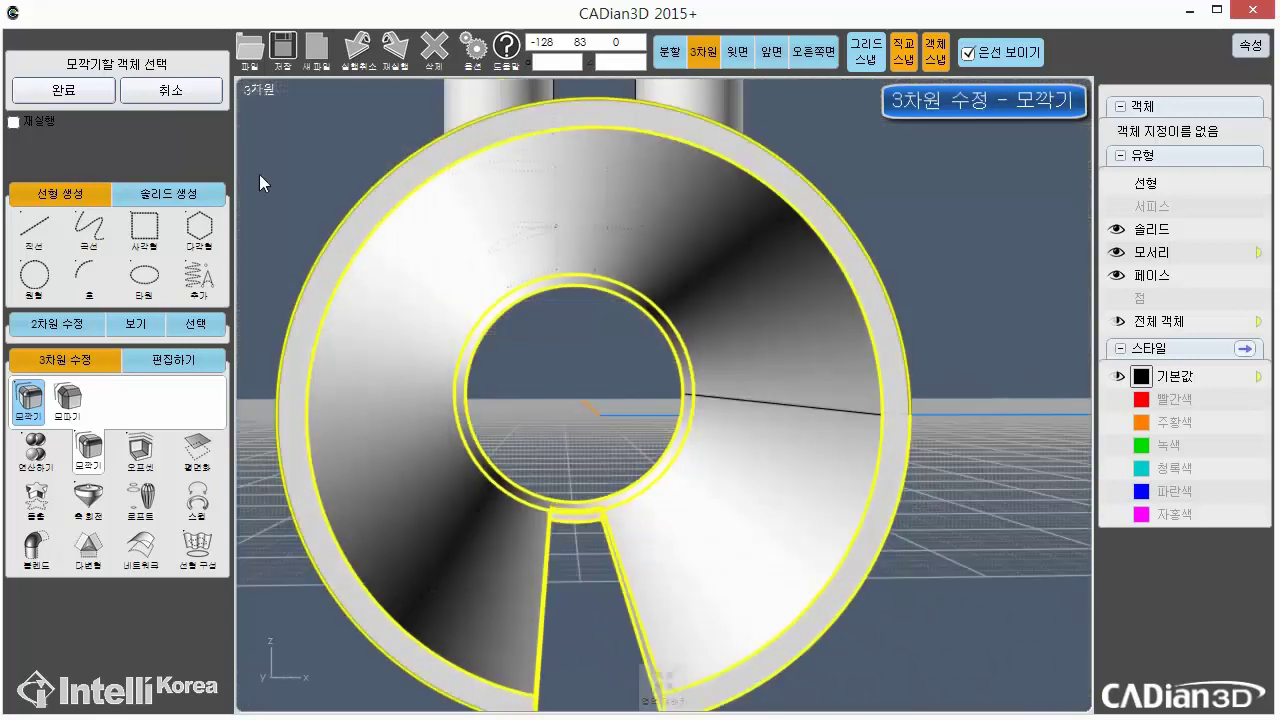
click(77, 88)
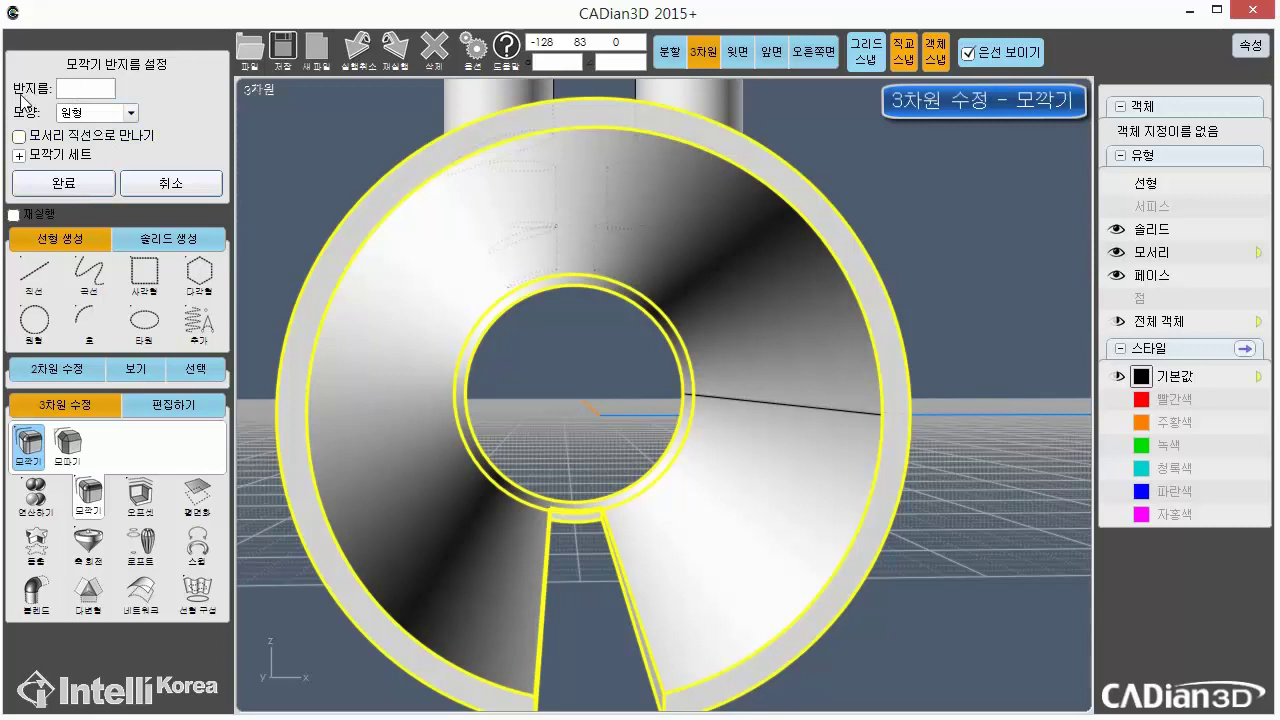
click(70, 88)
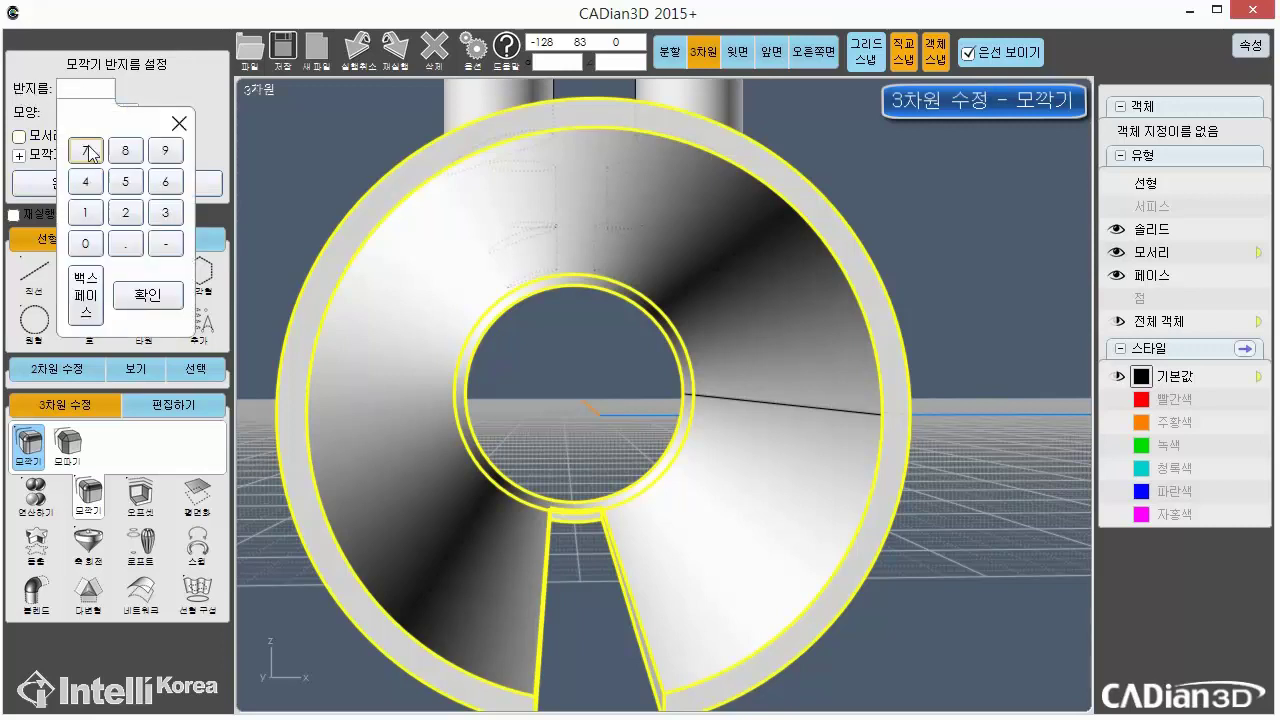
click(148, 296)
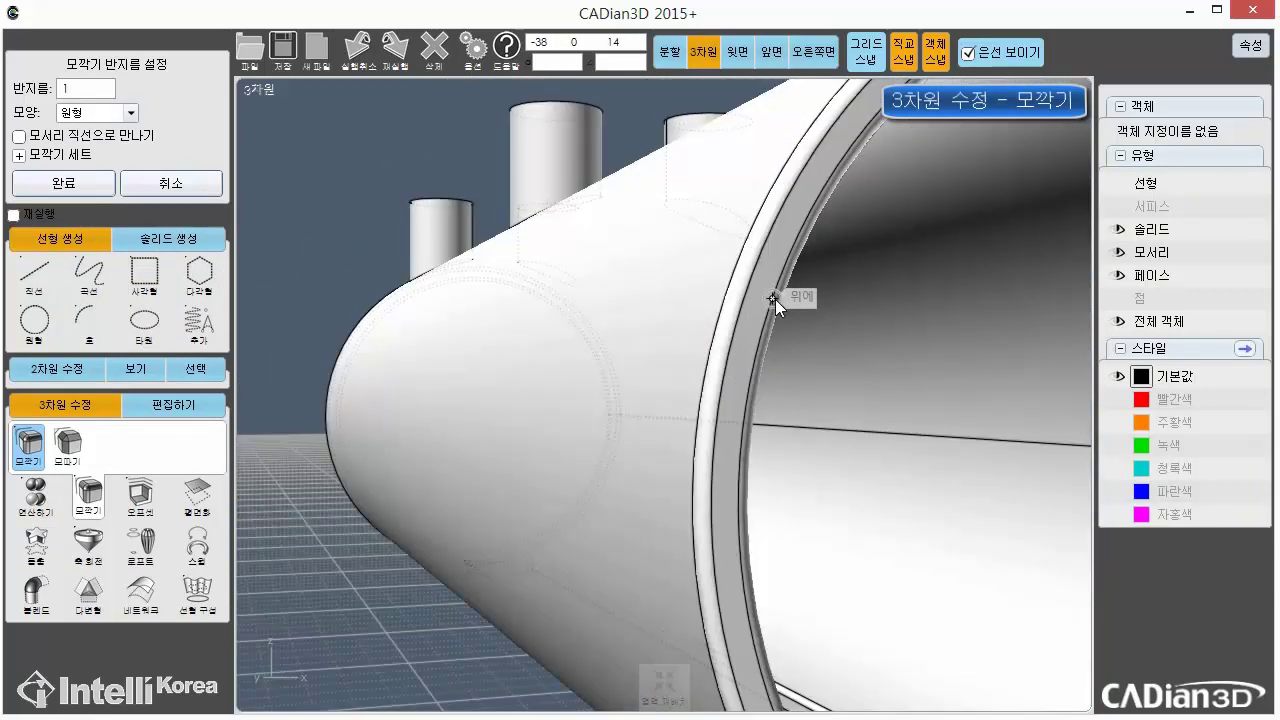
right_drag(775, 299, 608, 302)
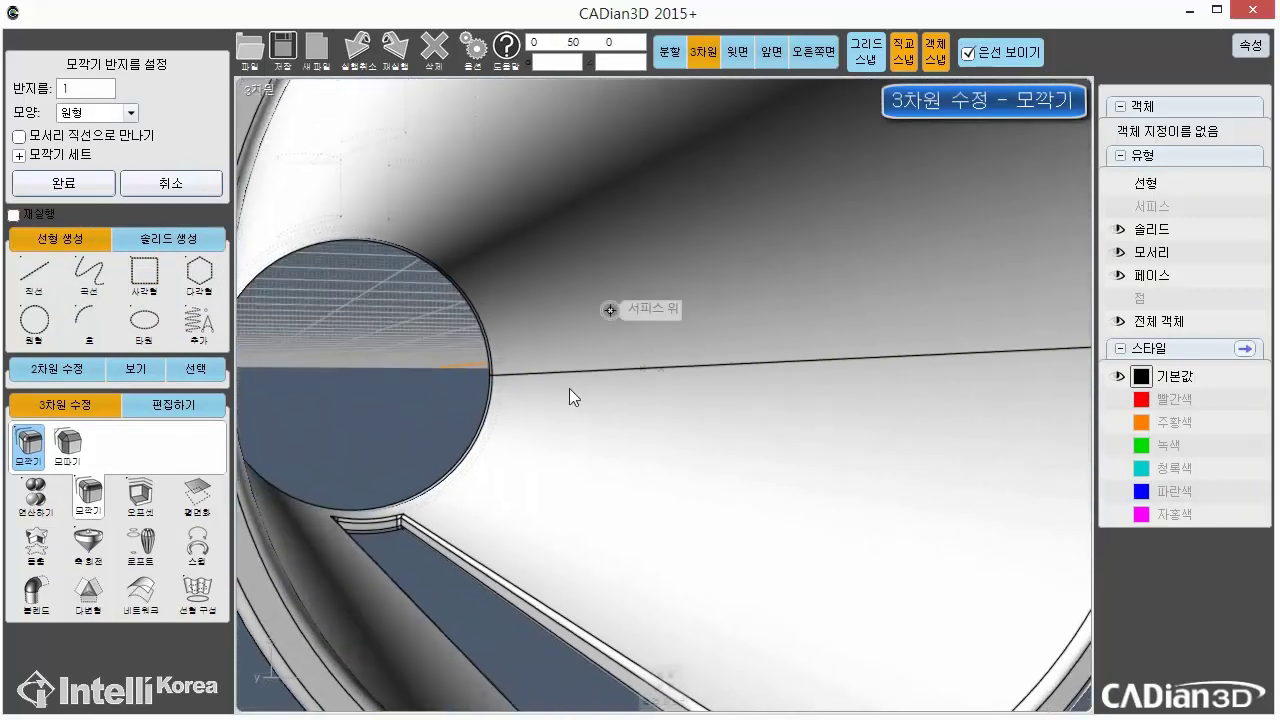
right_drag(611, 530, 617, 436)
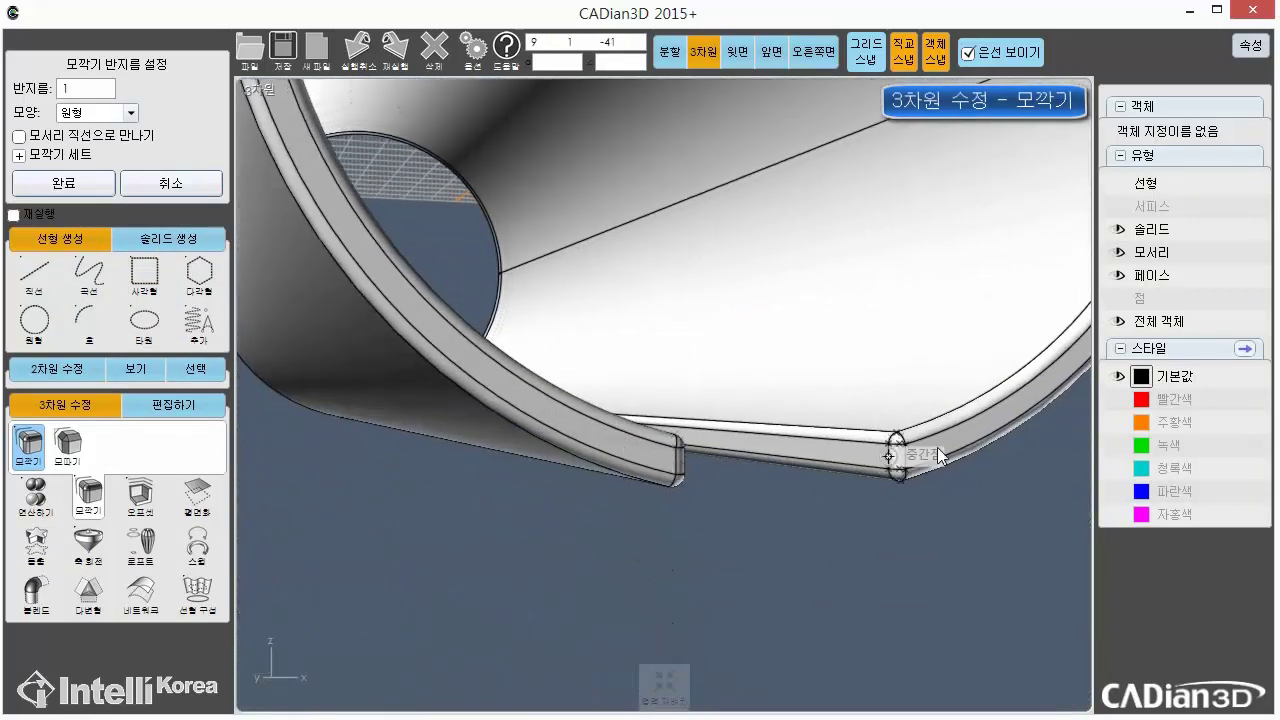
click(60, 188)
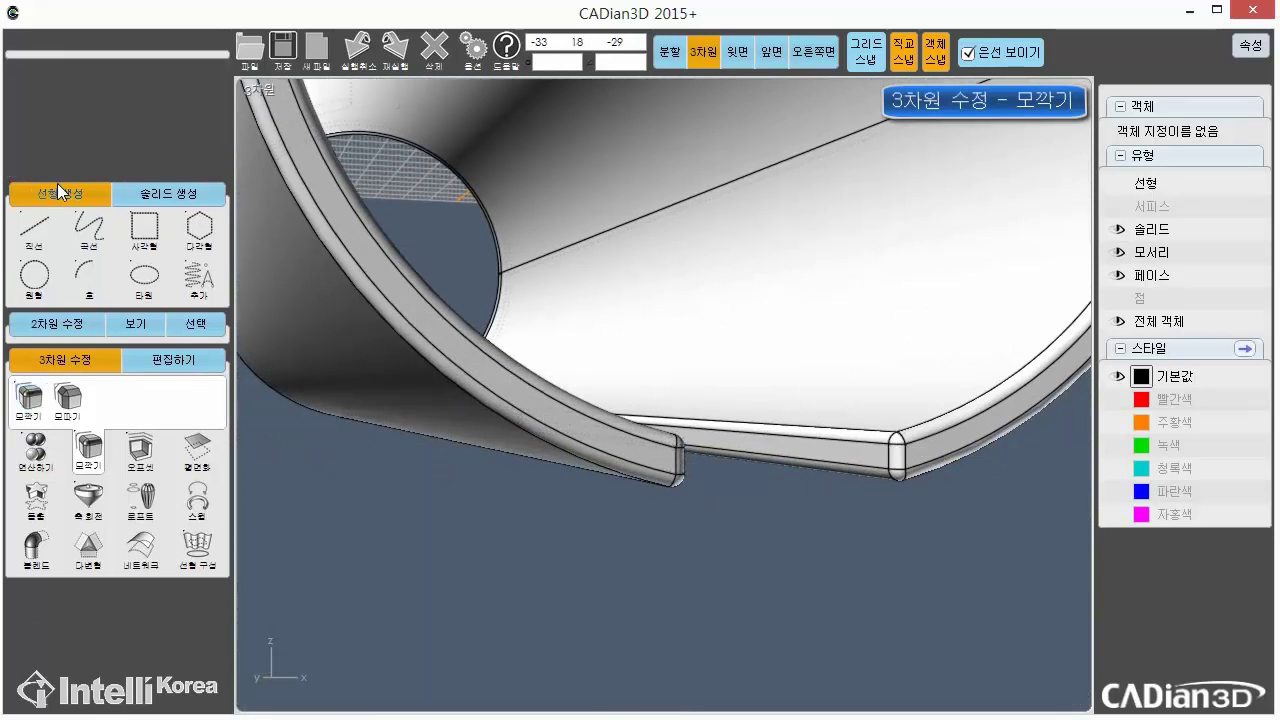
Examine the filleted tube in the split views and the single 3D view, checking its rounded edges and that it selects as one solid
click(671, 53)
right_drag(959, 307, 945, 255)
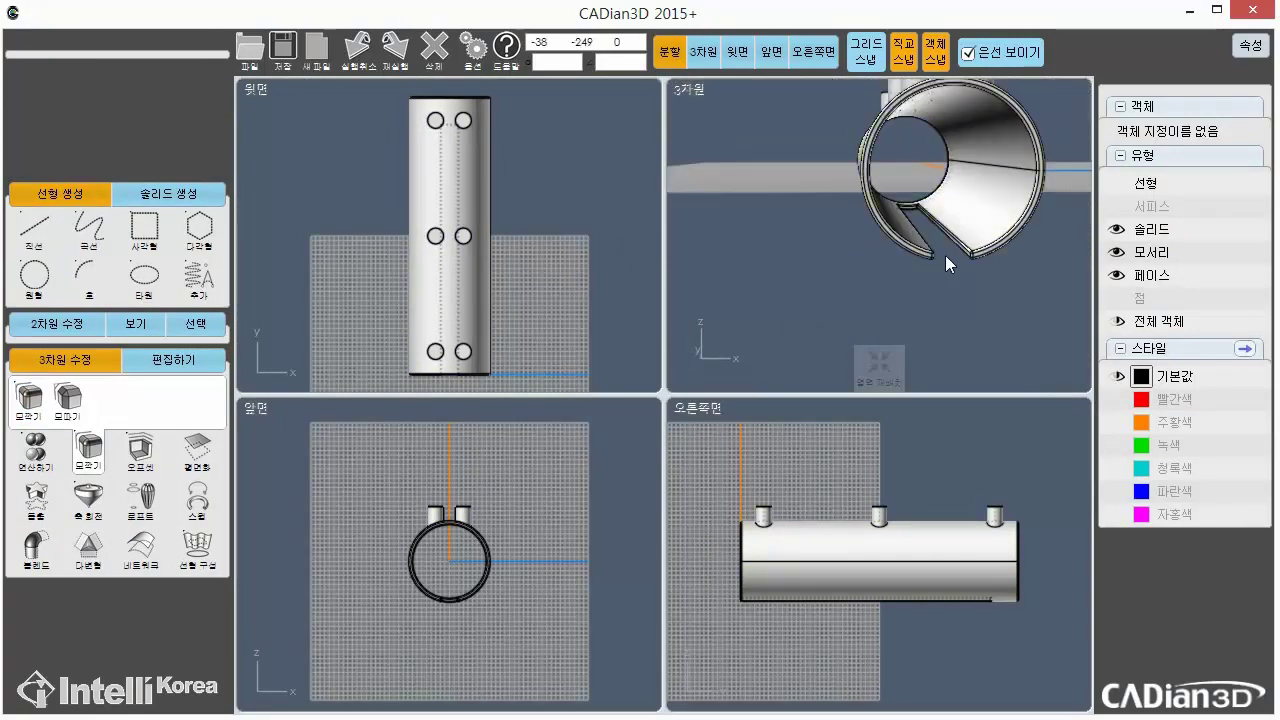
mouse_move(885, 200)
right_down()
mouse_move(834, 251)
mouse_move(960, 266)
mouse_move(953, 317)
mouse_move(839, 314)
mouse_move(793, 254)
mouse_move(924, 265)
mouse_move(830, 273)
mouse_move(906, 259)
mouse_move(884, 249)
right_up()
click(705, 55)
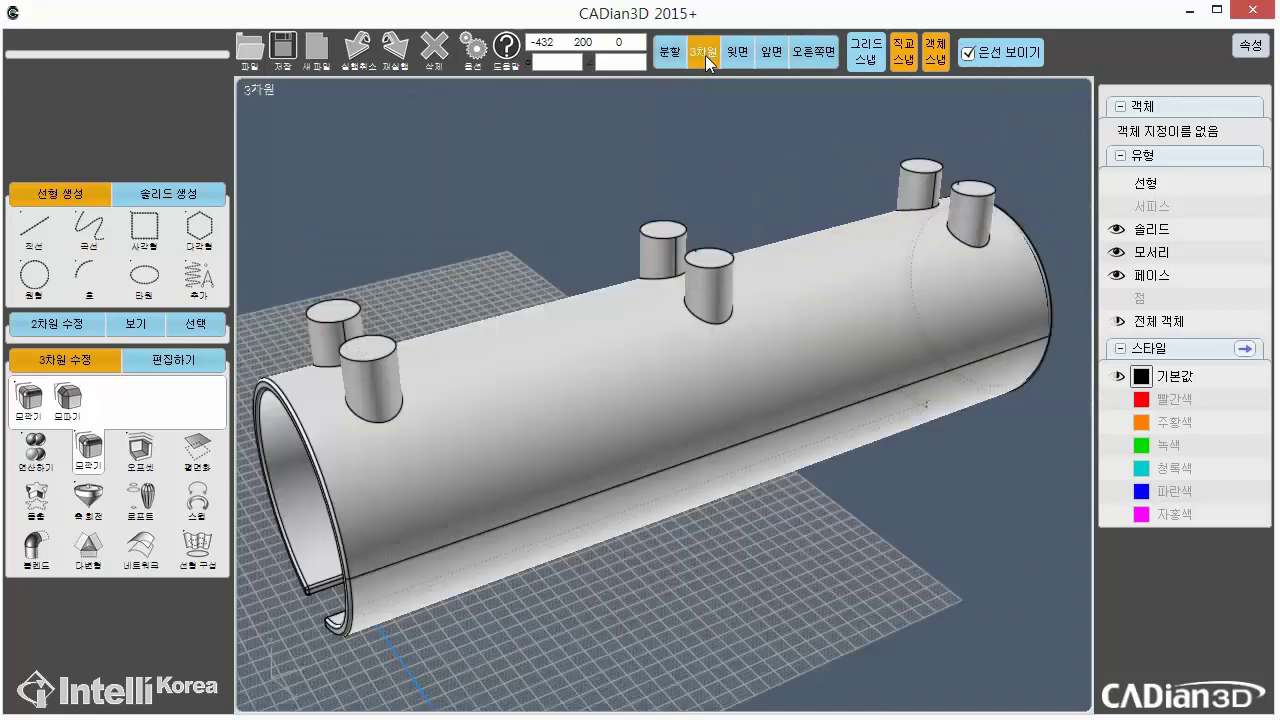
right_drag(844, 287, 888, 265)
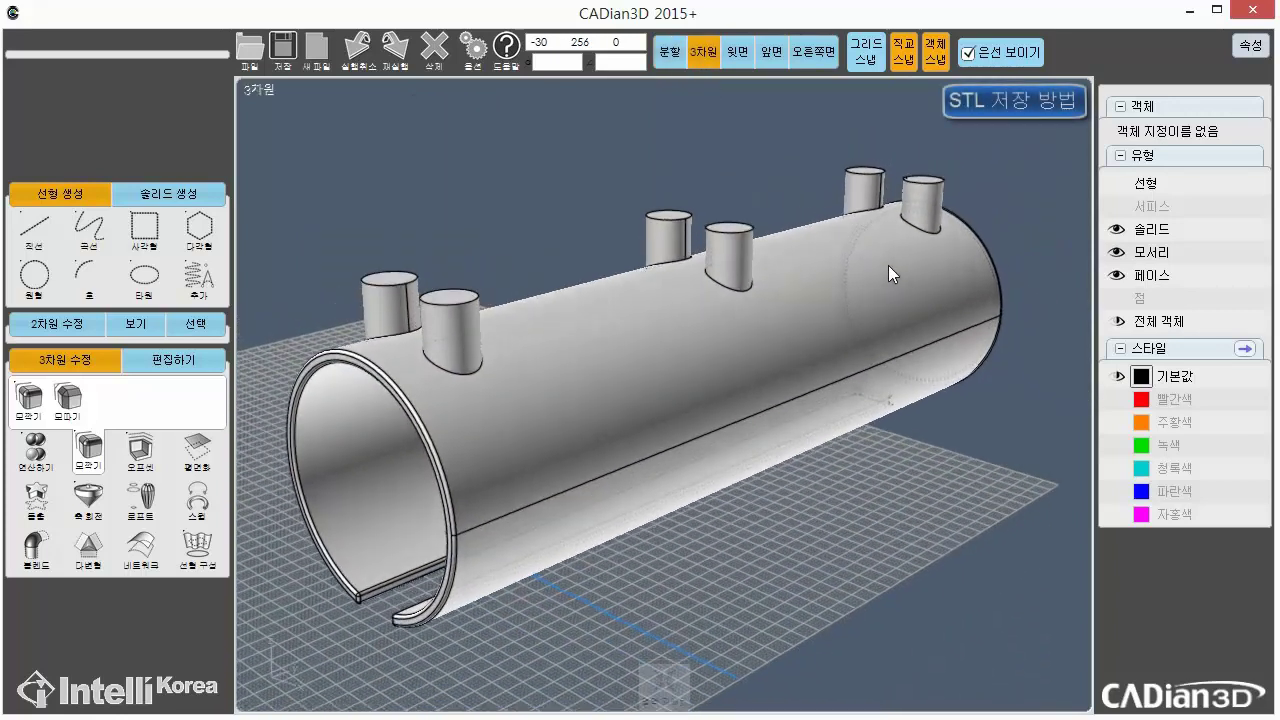
click(855, 324)
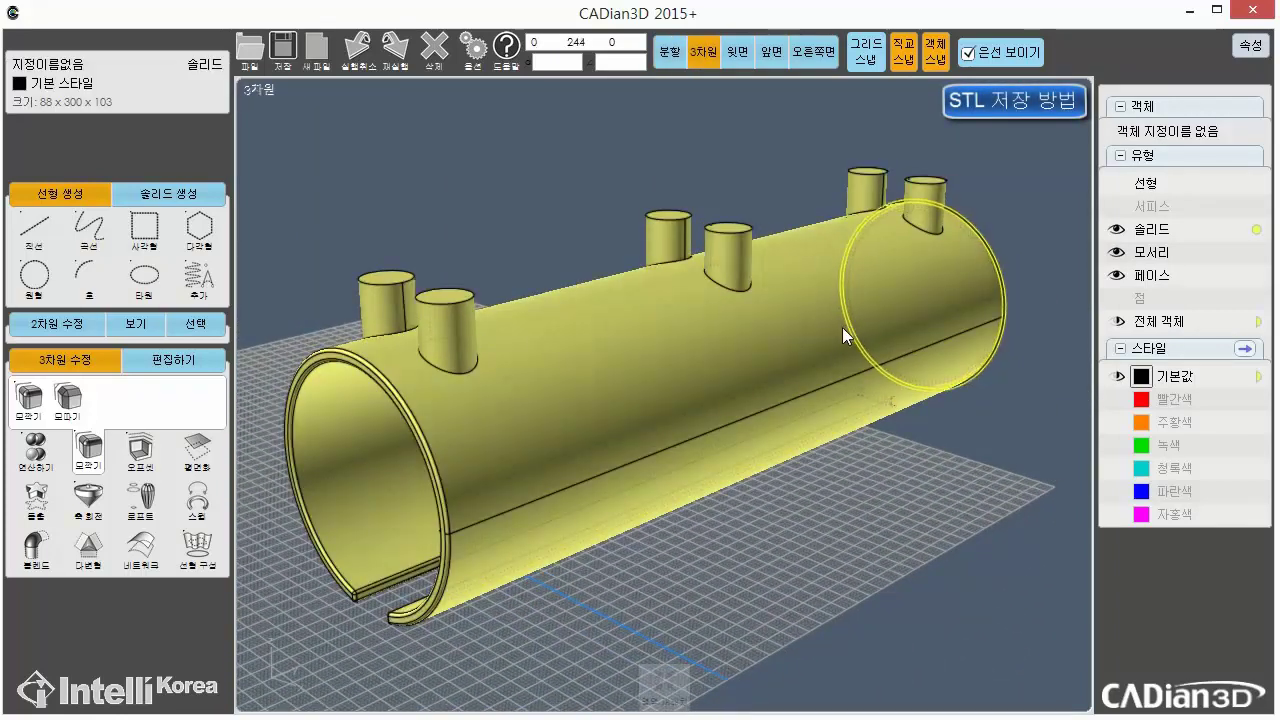
click(1008, 443)
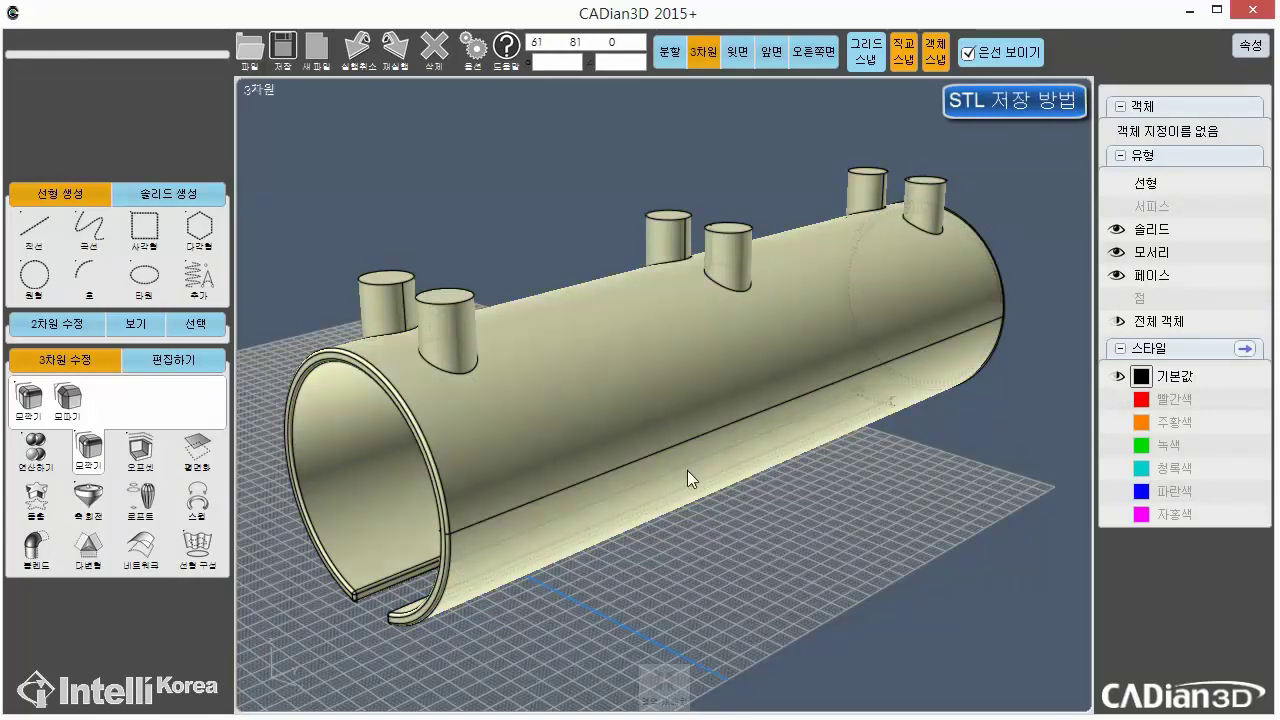
right_drag(874, 301, 846, 434)
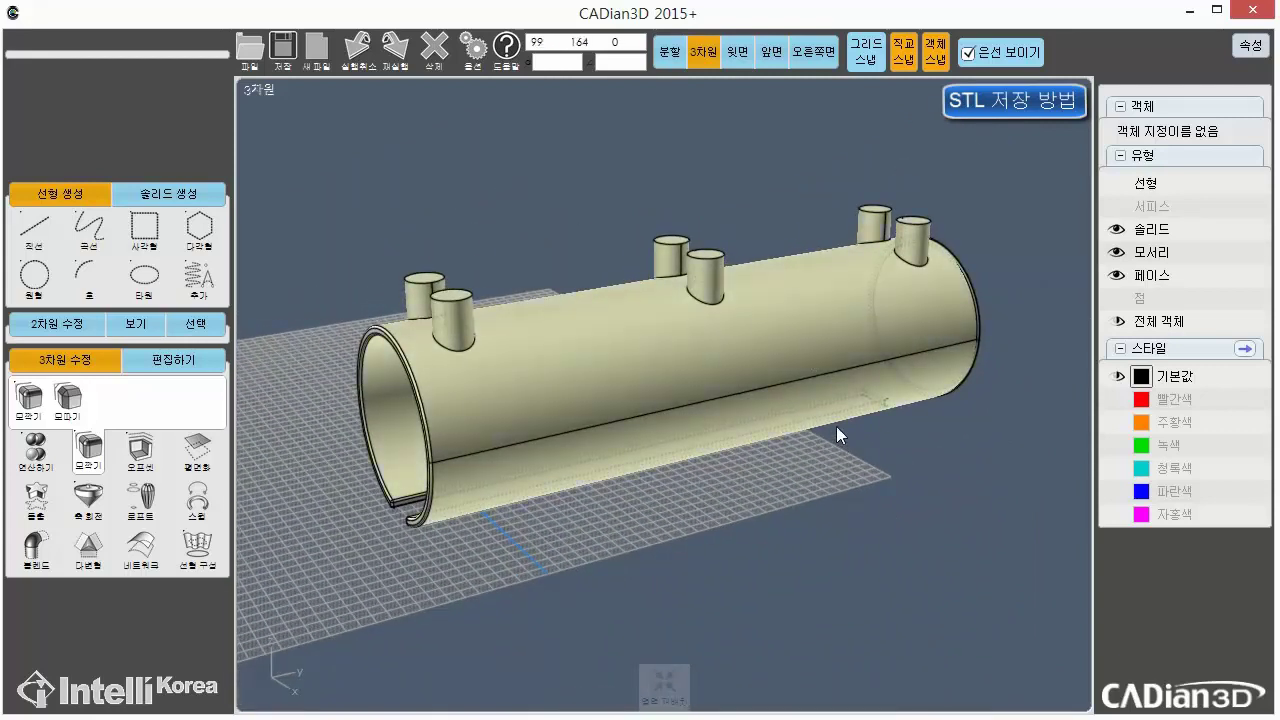
Draw a corner-to-corner plane about 178 by 199 around the tube's profile in the front view of the split layout
click(189, 197)
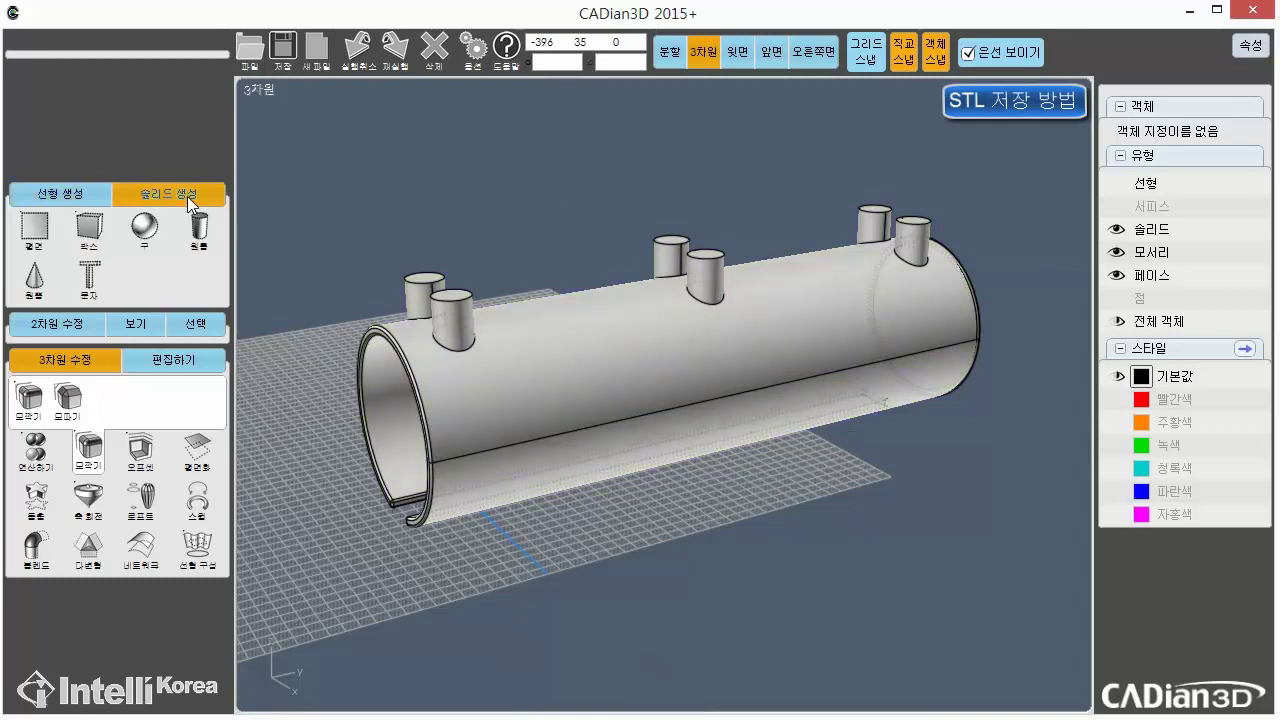
click(668, 57)
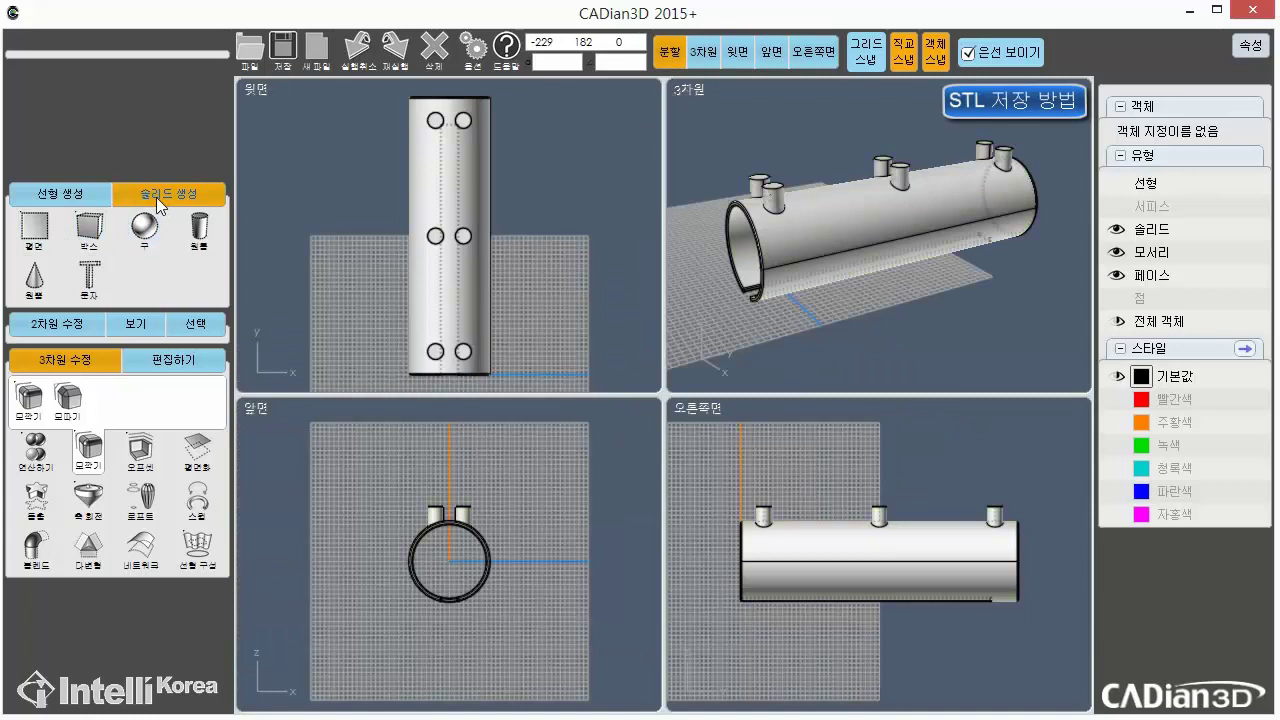
click(37, 228)
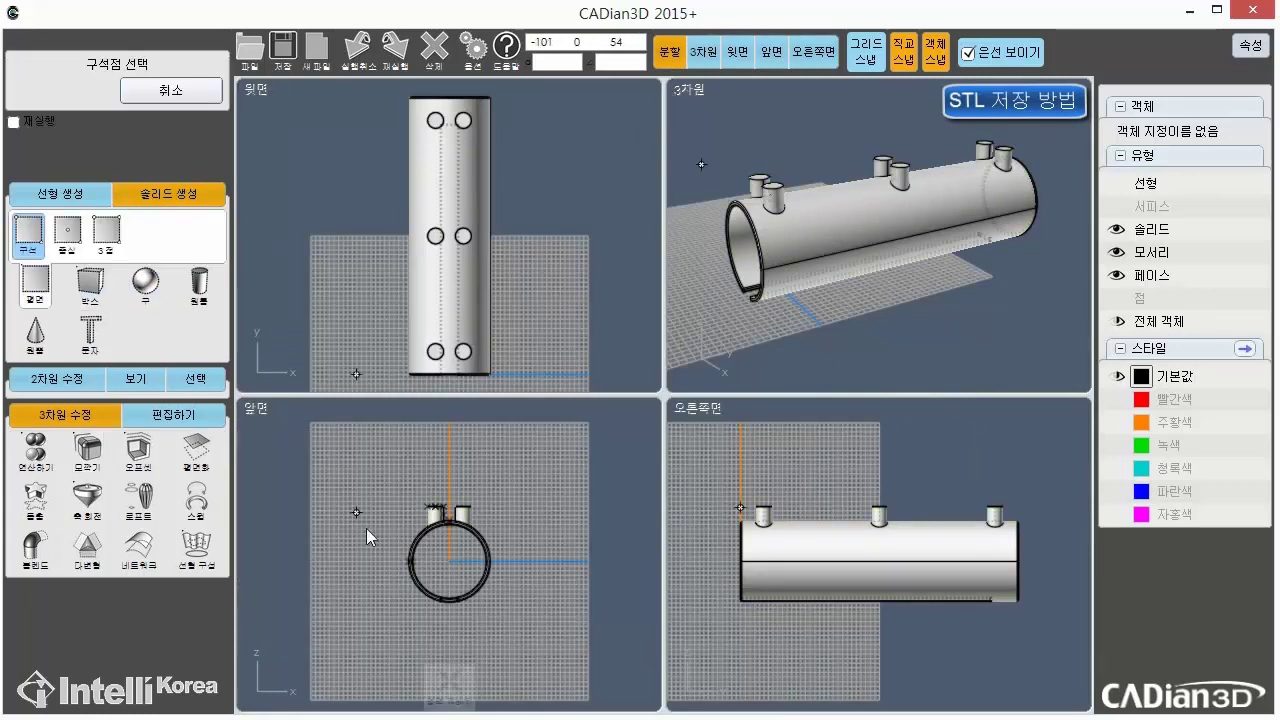
click(369, 467)
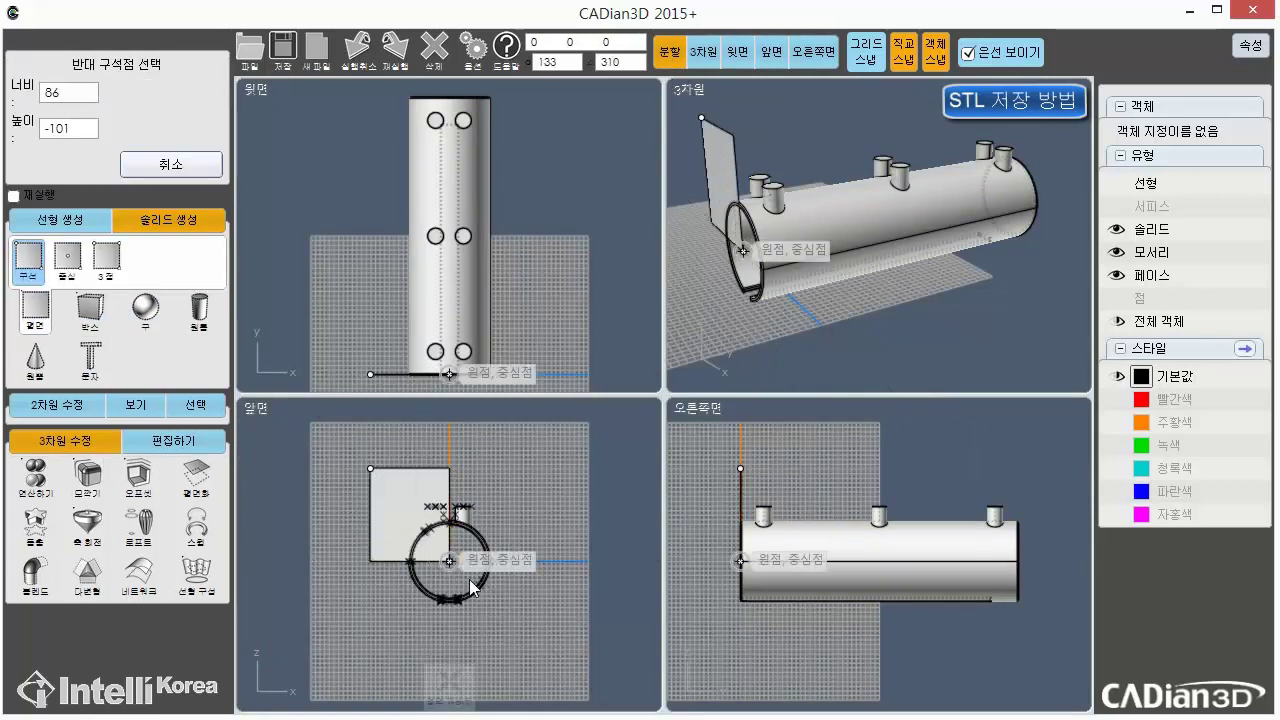
click(534, 651)
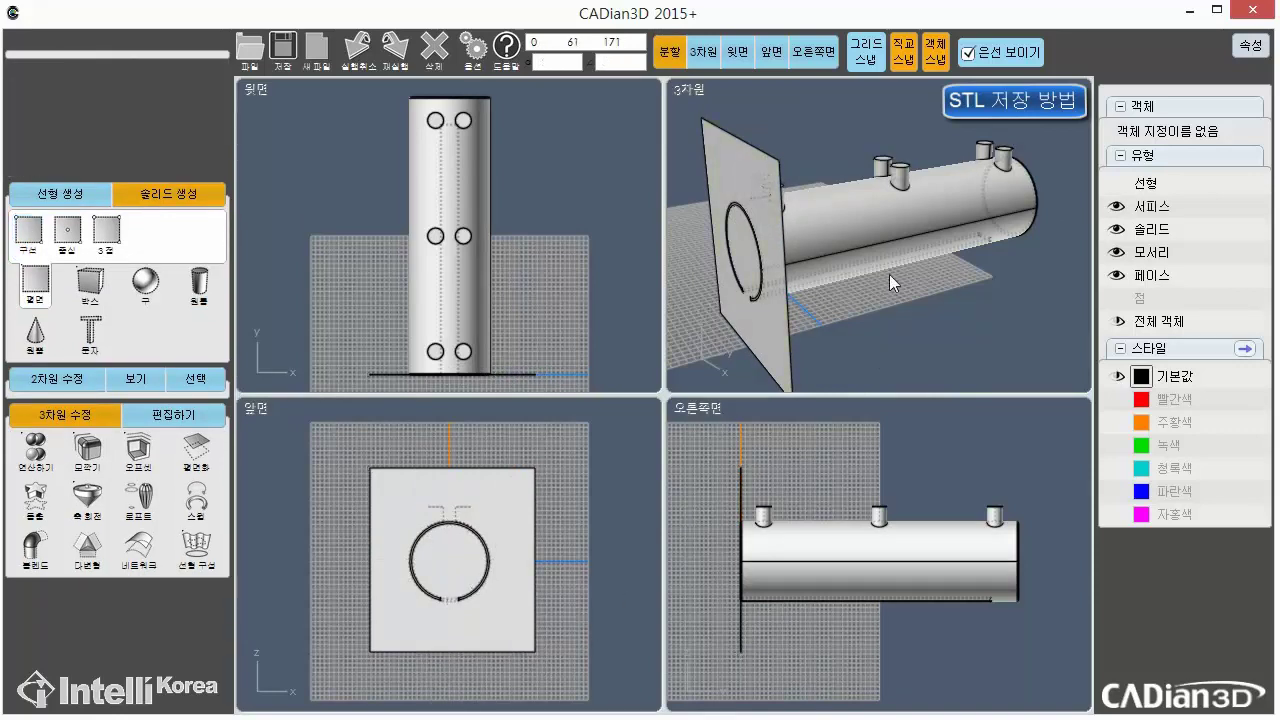
Move the plane about 88 along the tube in the top view, placing it between the first and middle pairs of posts
middle_drag(889, 274, 796, 163)
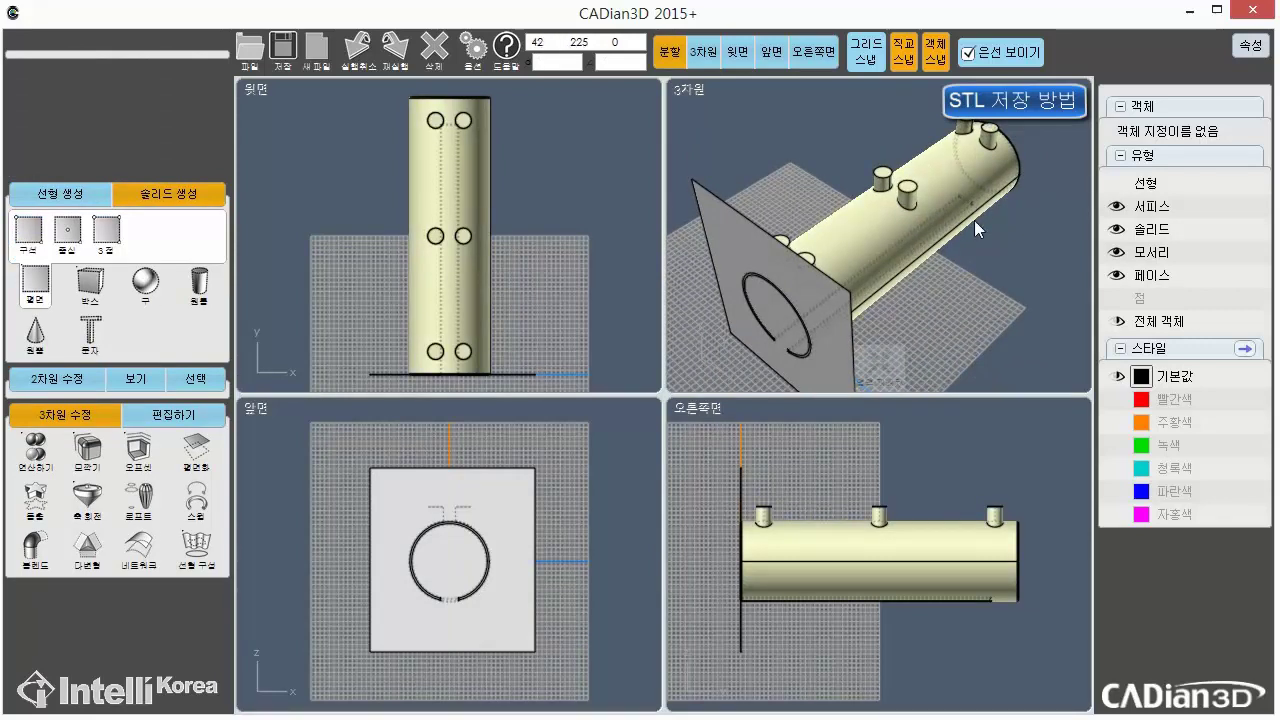
click(826, 320)
middle_drag(523, 288, 550, 201)
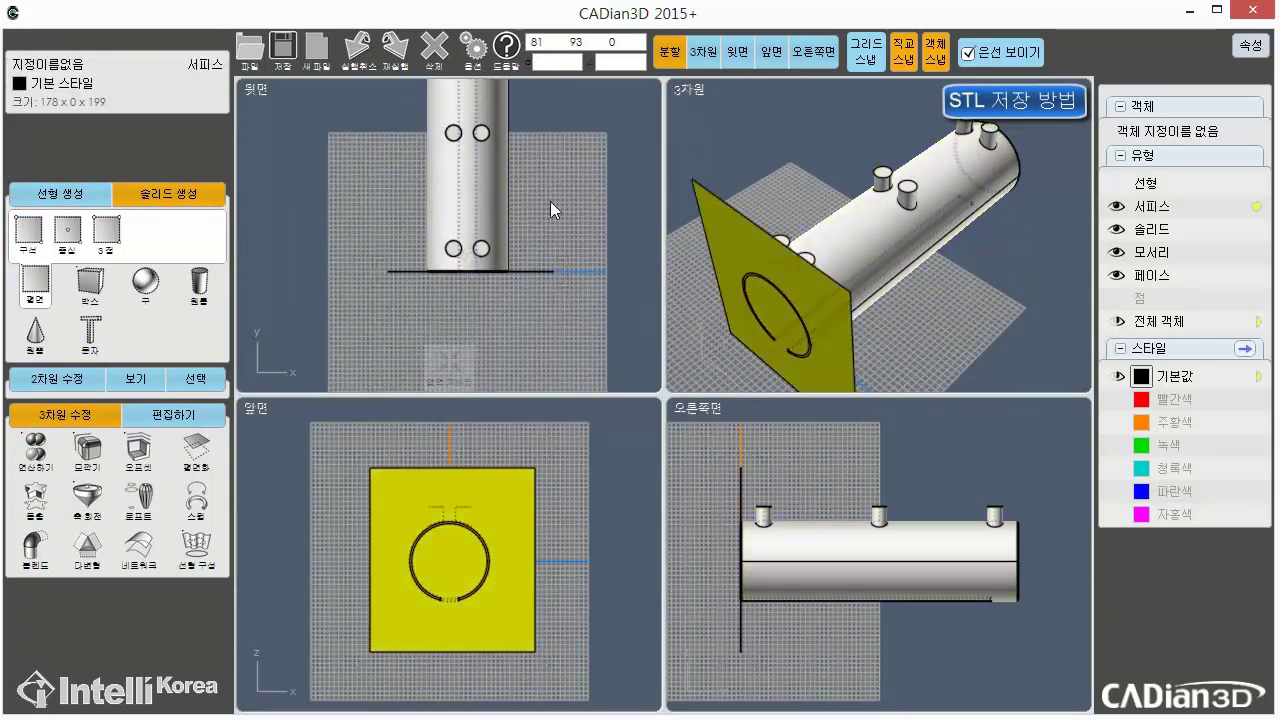
drag(537, 270, 535, 191)
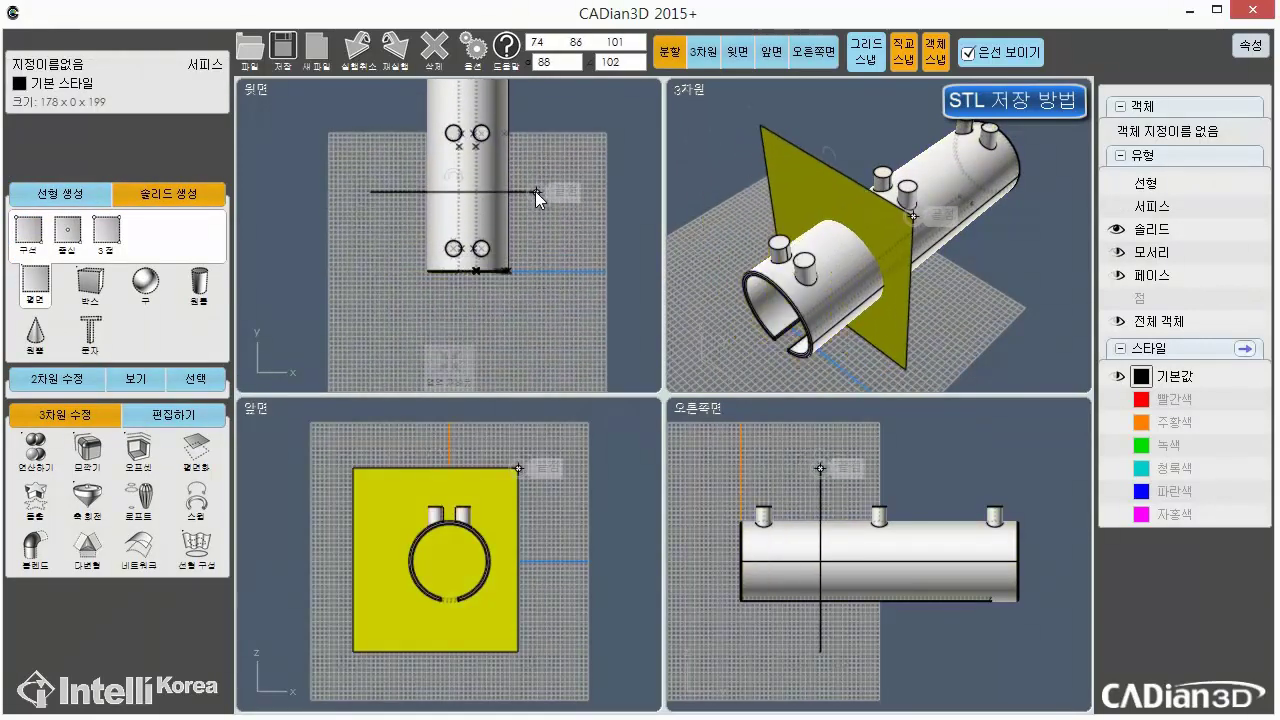
middle_drag(561, 150, 566, 230)
key(Escape)
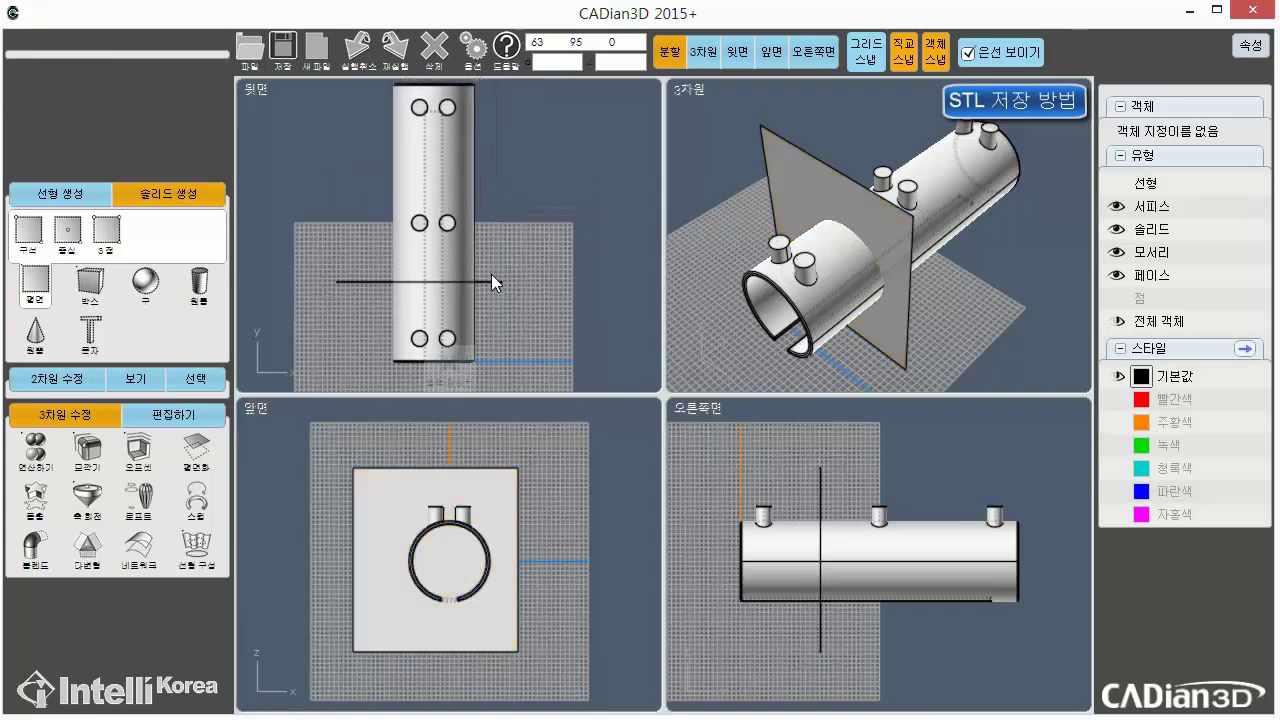
Copy the plane 130 along the Y direction, placing the duplicate between the middle and last pairs of posts
click(491, 281)
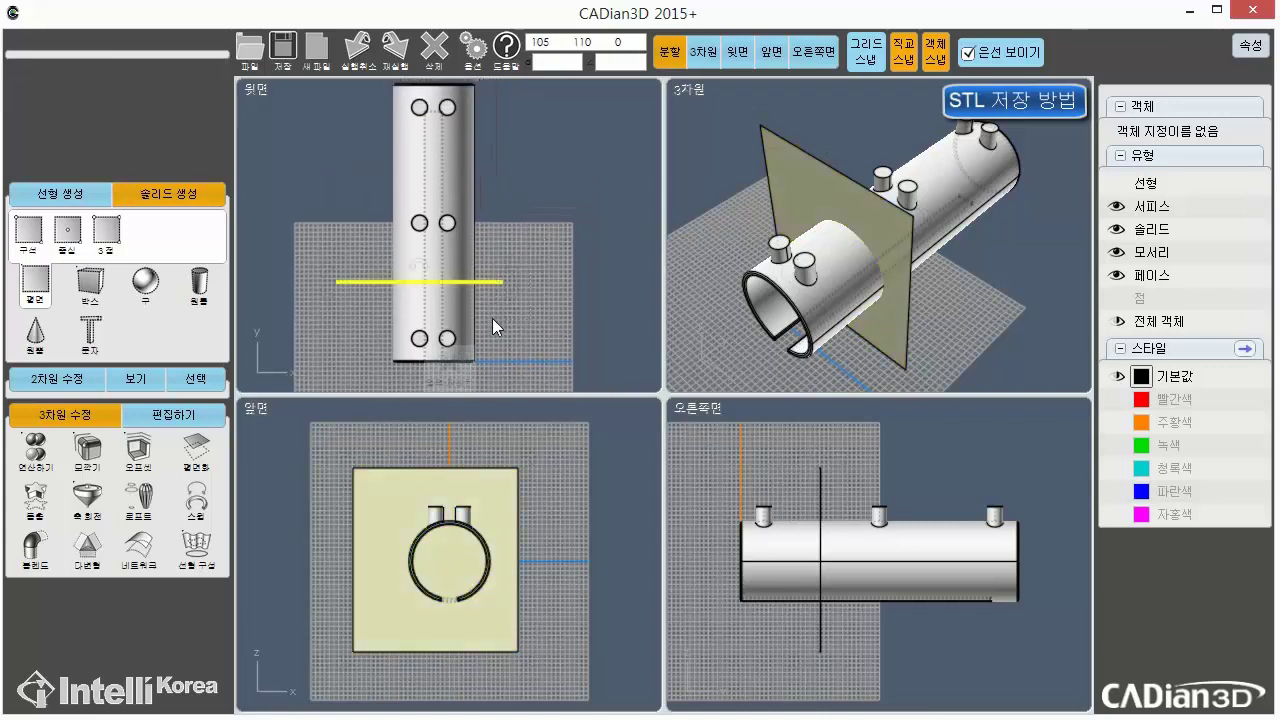
drag(492, 275, 496, 170)
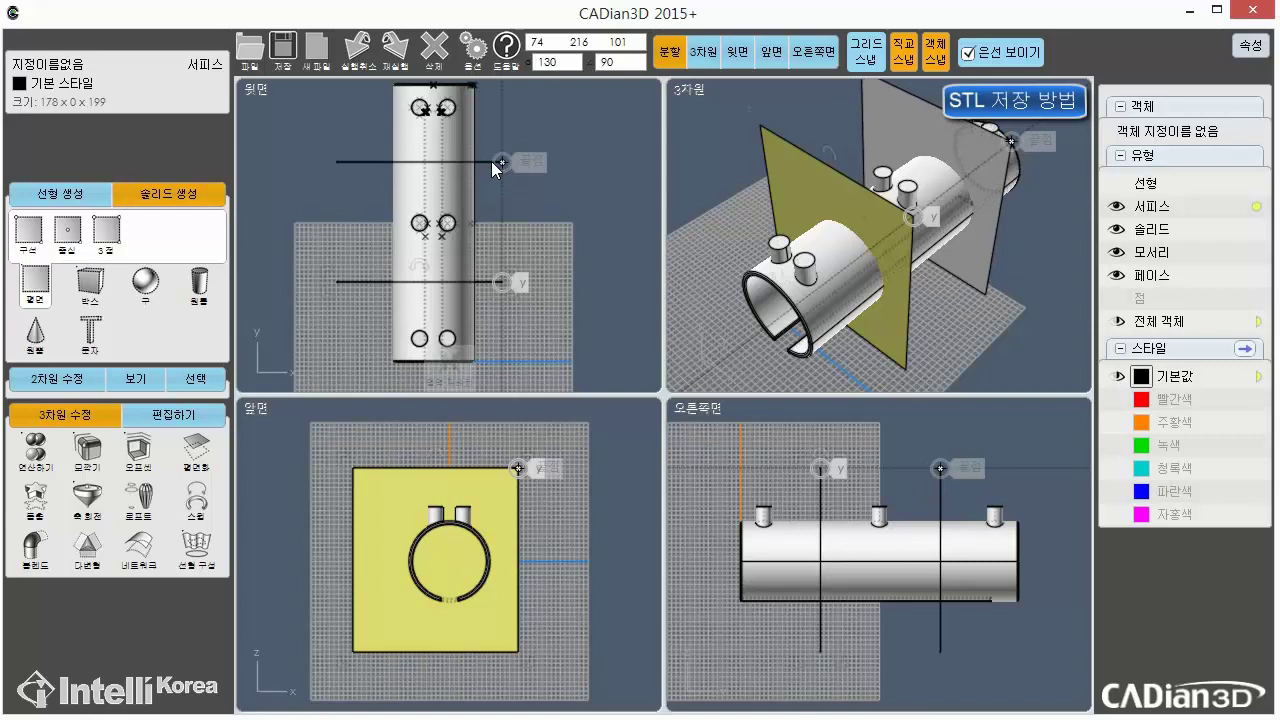
drag(492, 164, 493, 164)
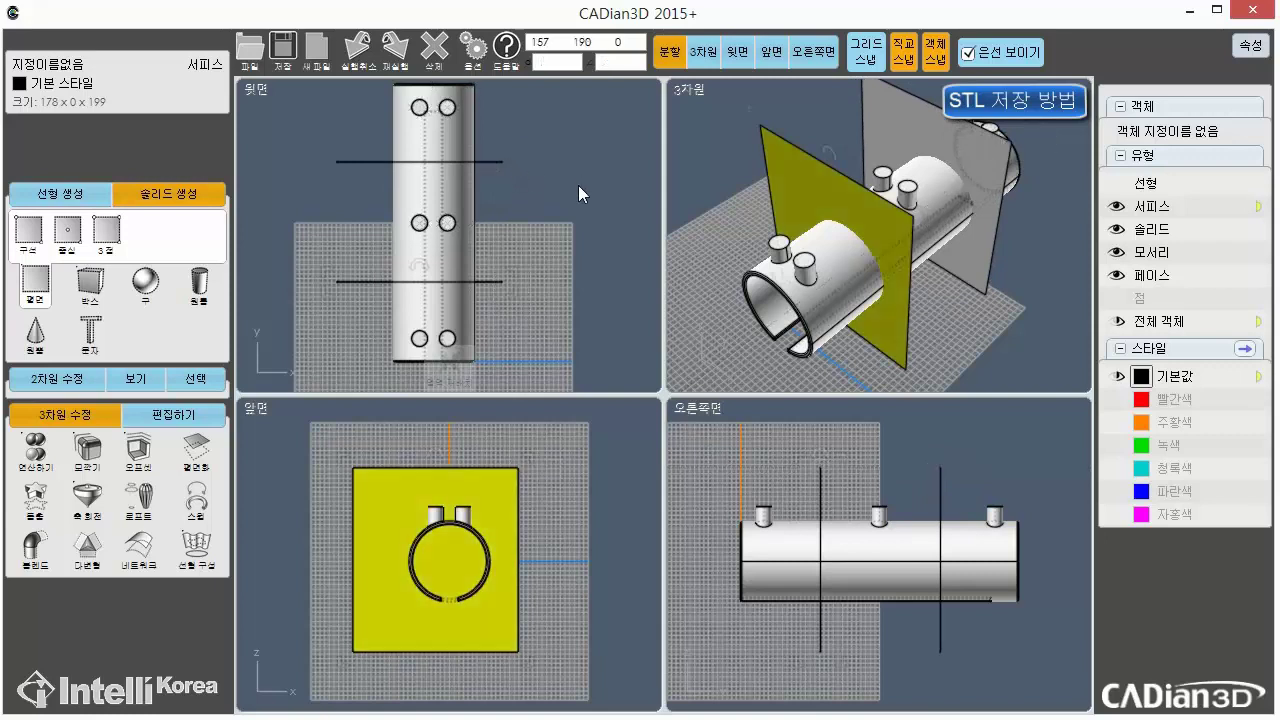
click(578, 185)
right_drag(1005, 190, 800, 202)
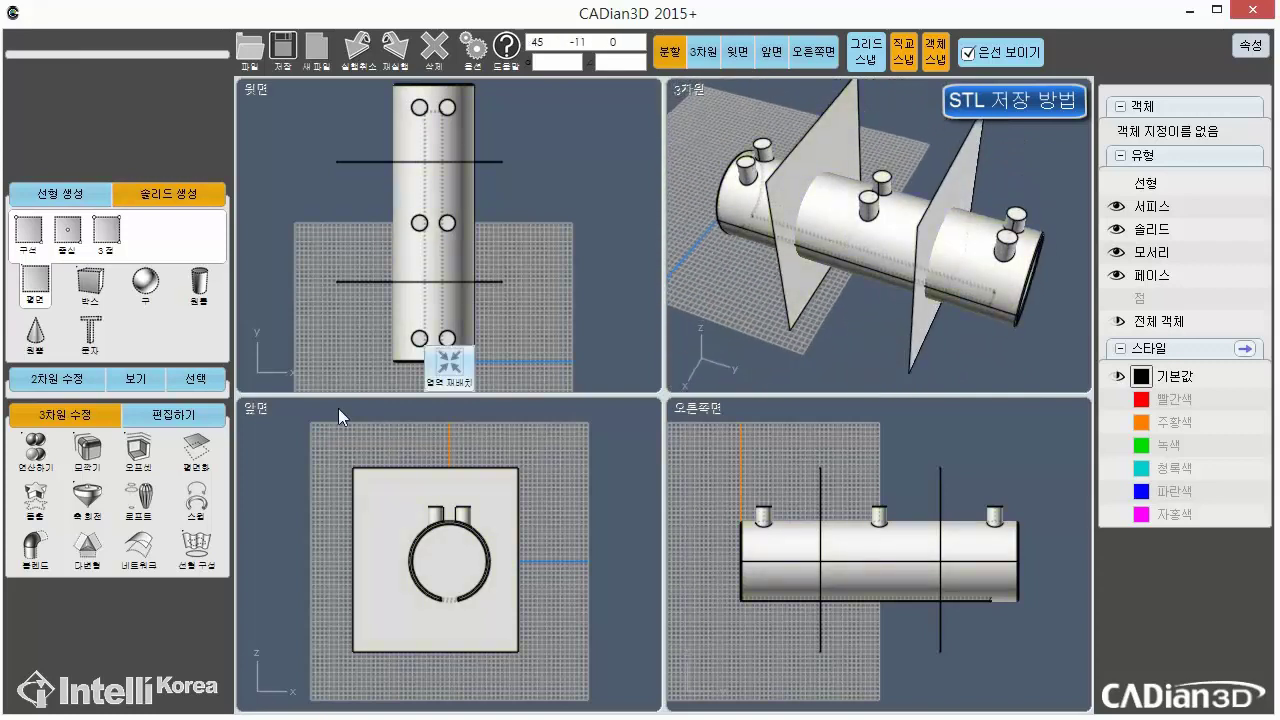
Split the tube into three segments by a Boolean difference, using both planes as the cutting objects and not keeping them
click(37, 460)
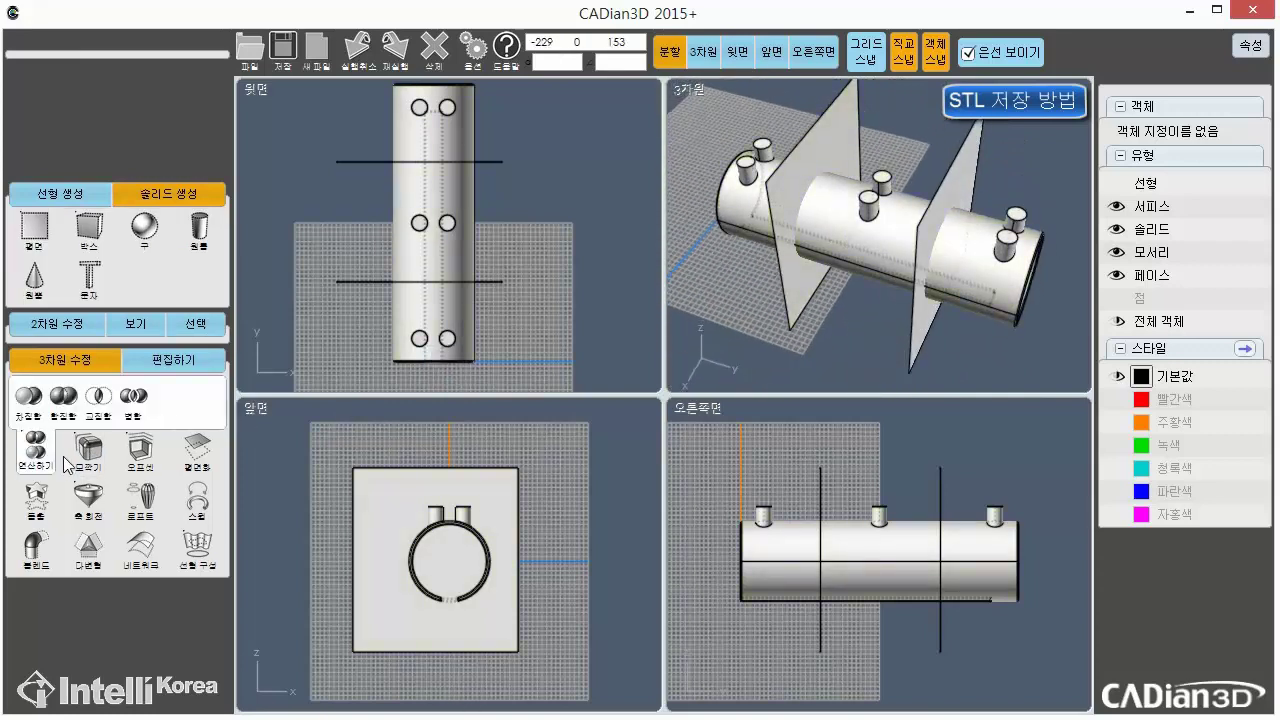
click(29, 397)
click(443, 228)
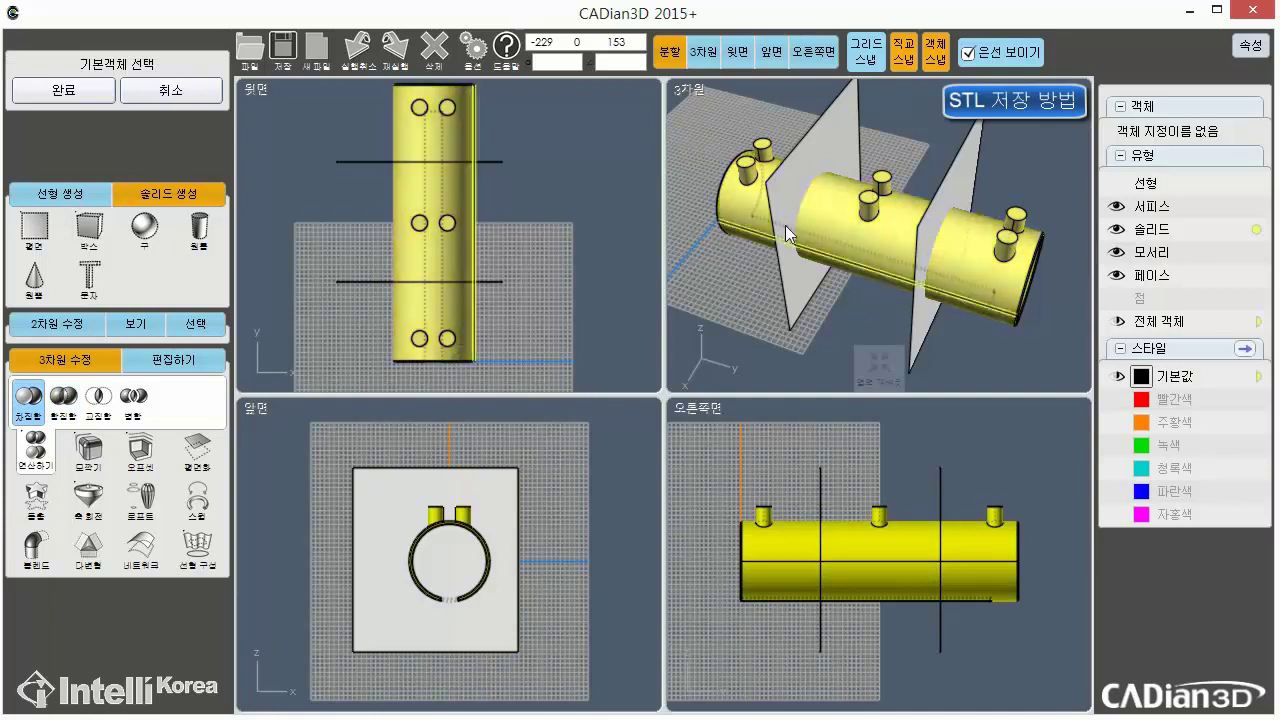
click(52, 98)
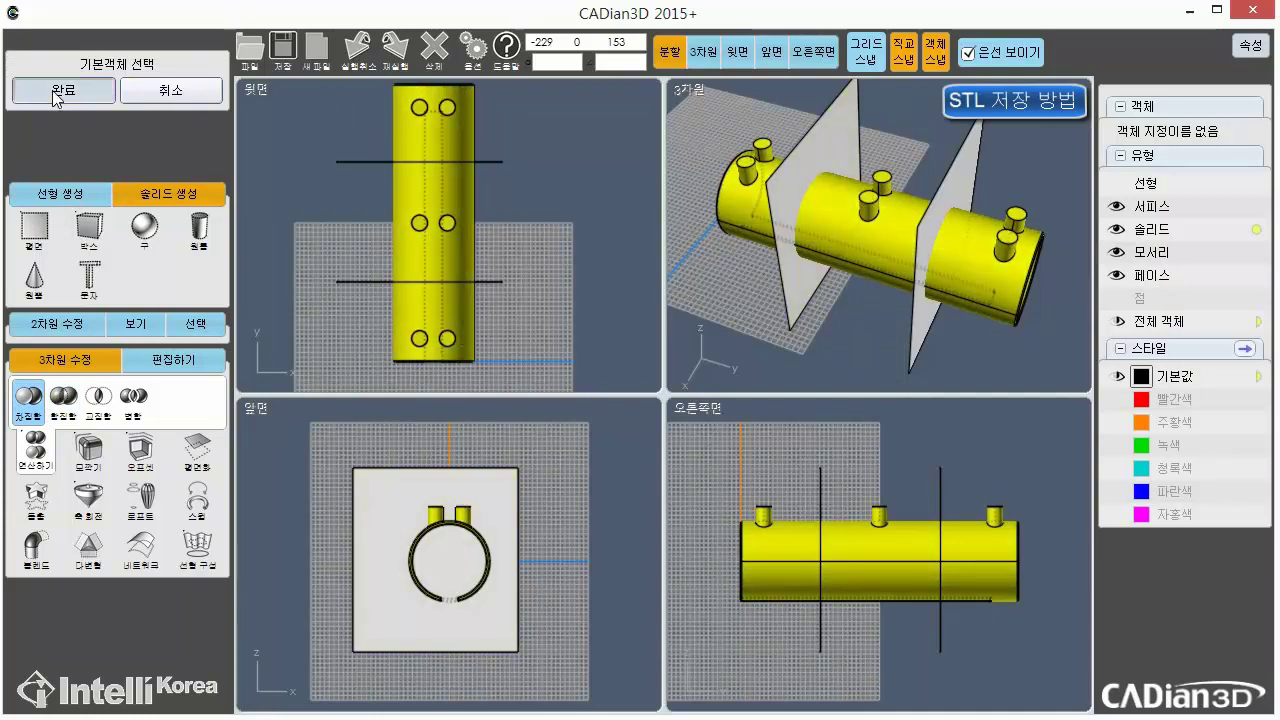
click(858, 123)
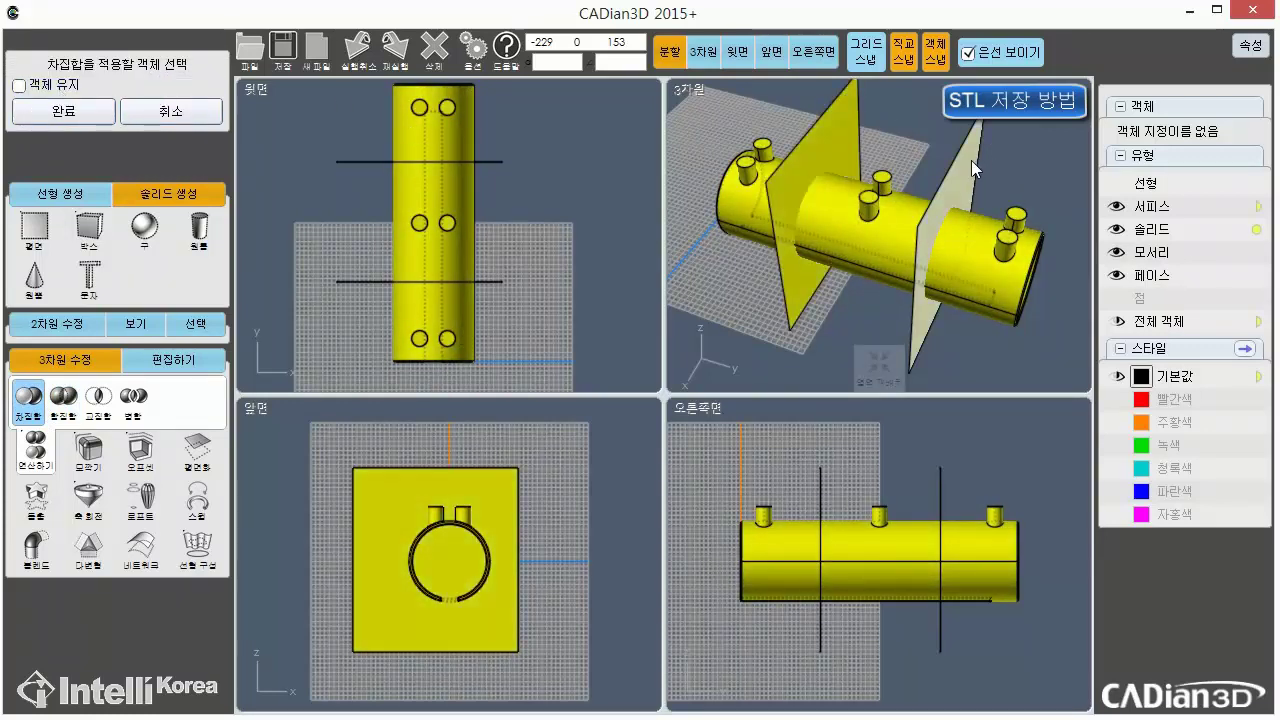
click(975, 161)
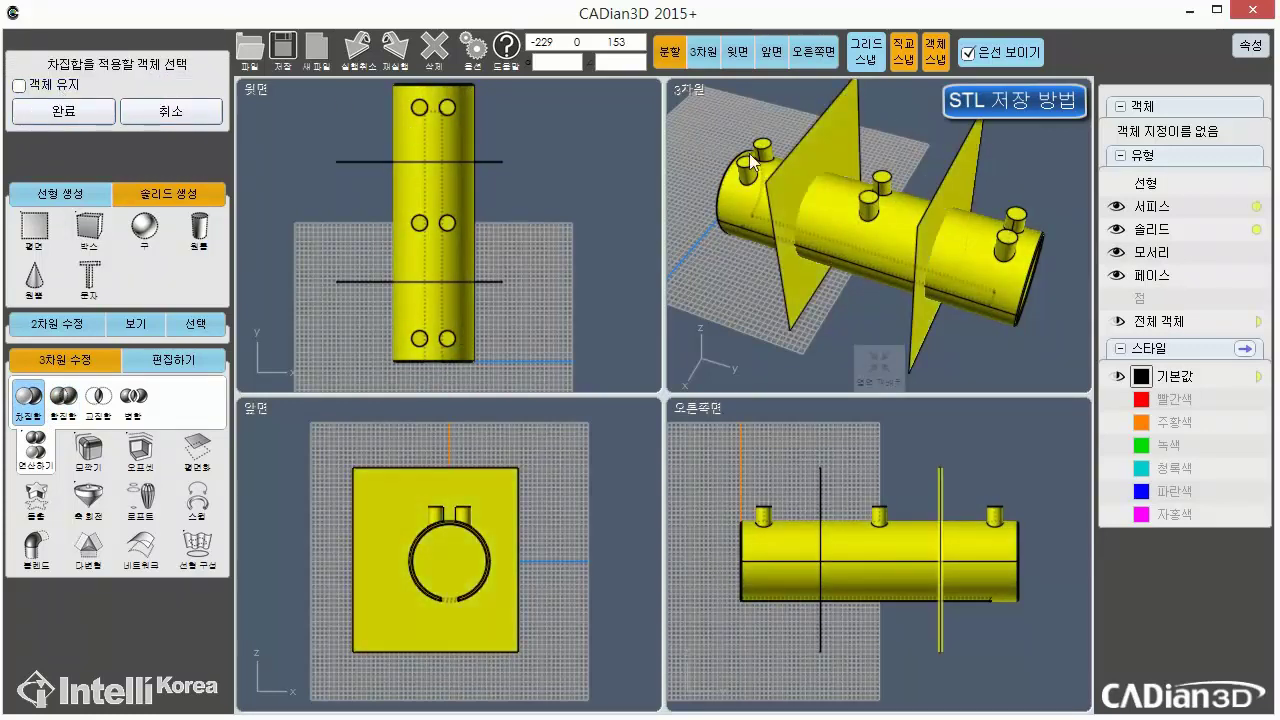
click(52, 112)
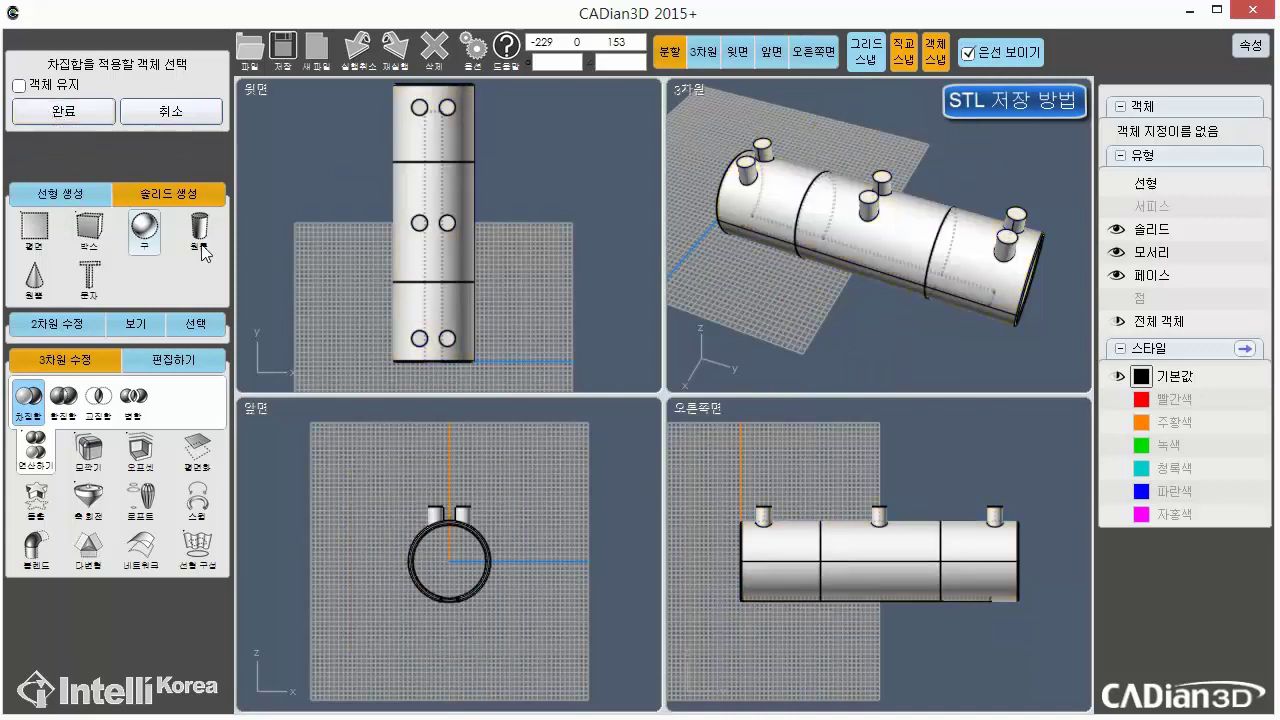
Move the middle segment sideways out of line in the top view and shift the front segment about 83 along Y
click(882, 267)
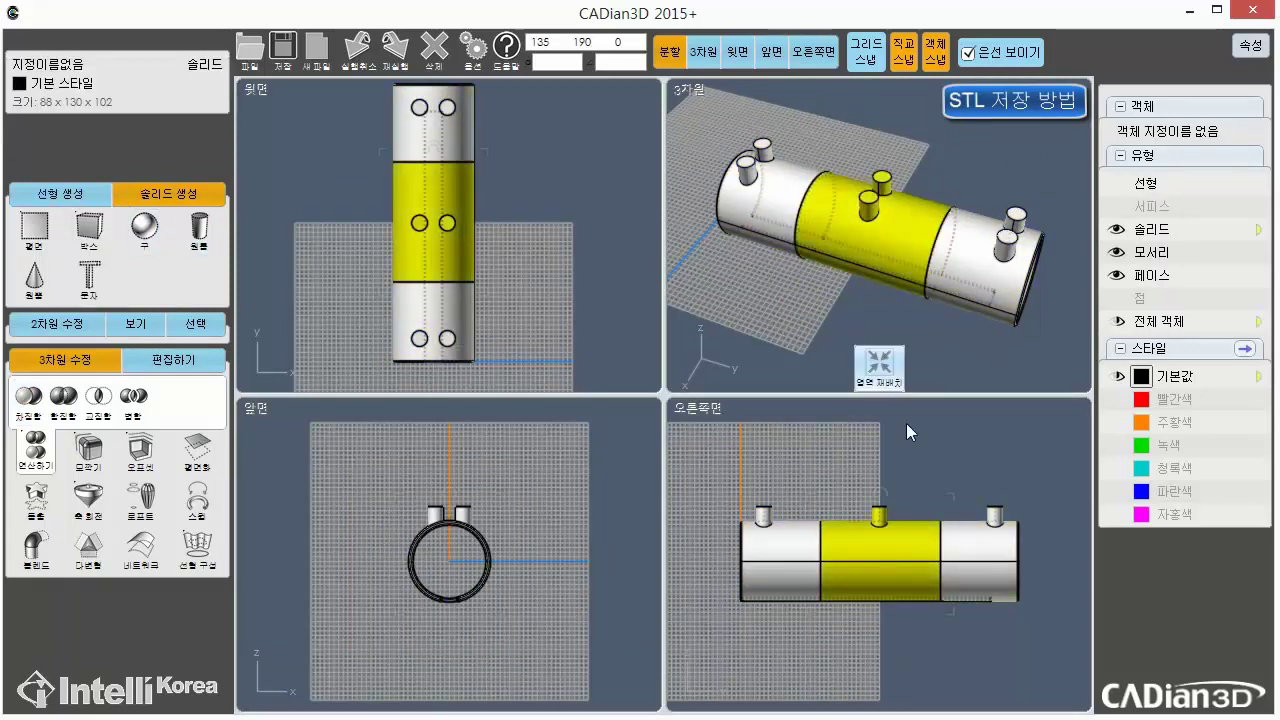
click(993, 455)
right_drag(1038, 254, 824, 243)
drag(431, 222, 544, 231)
drag(447, 338, 446, 262)
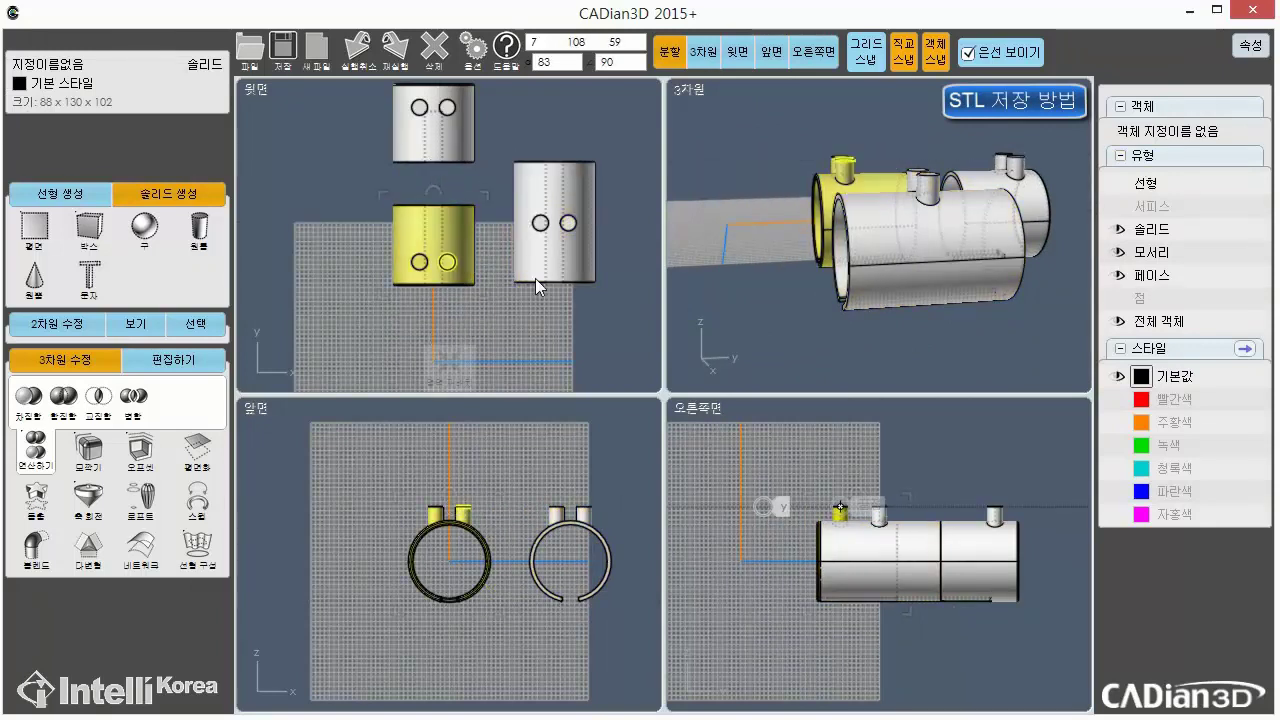
Place the rear segment beside the middle one in the top view and rotate it 180 degrees, leaving a gap between them
right_drag(589, 285, 506, 299)
drag(362, 151, 586, 271)
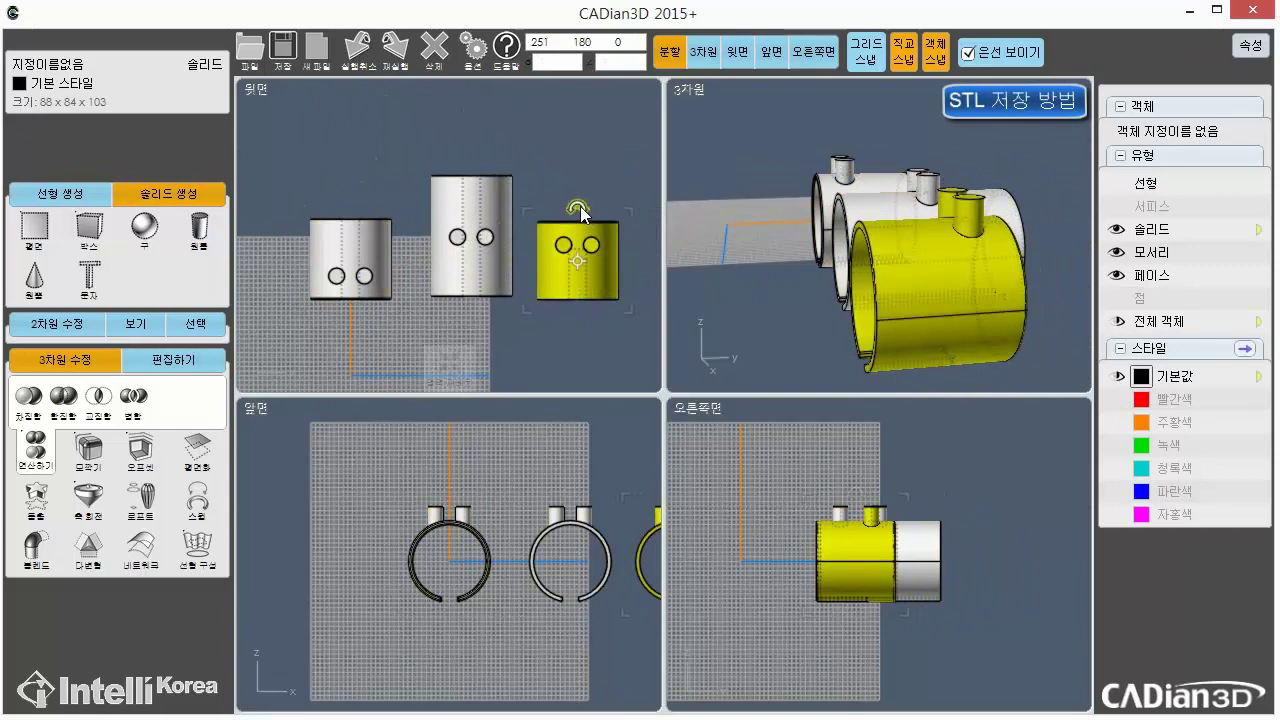
drag(579, 207, 573, 331)
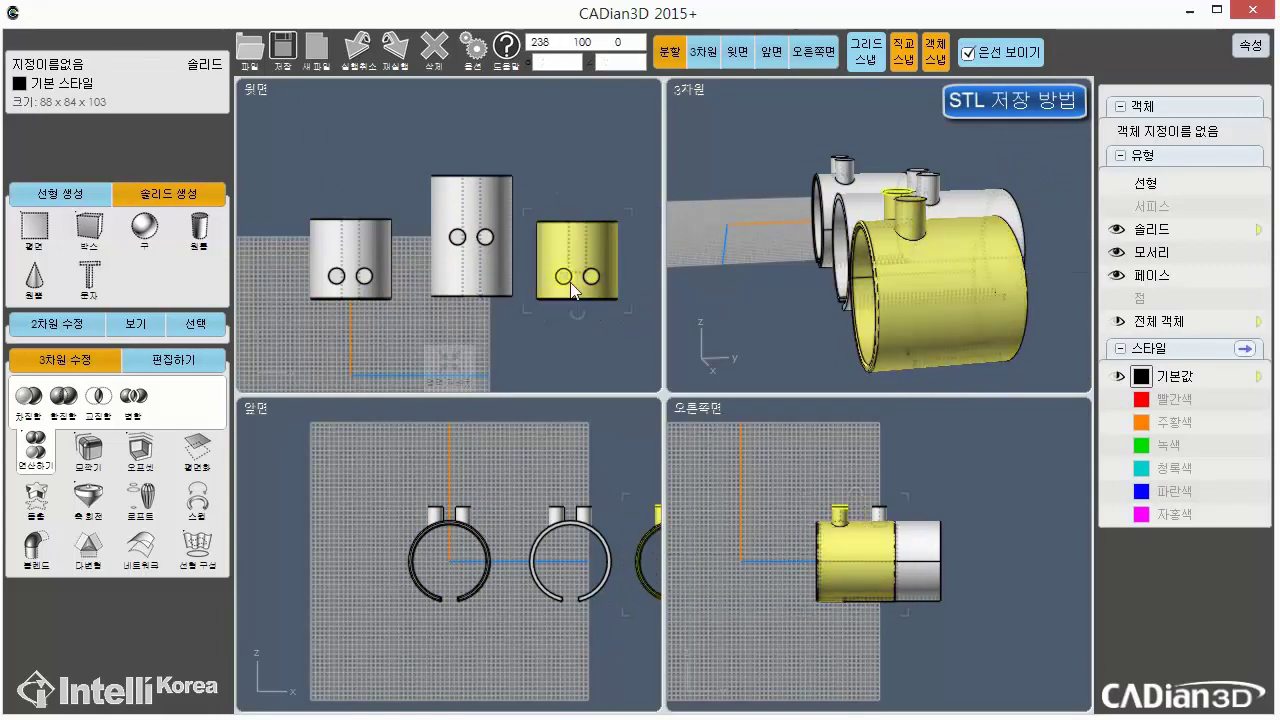
drag(570, 277, 598, 272)
Select all three segments and rotate them together 90 degrees in the right view so they stand upright on the grid
drag(607, 336, 305, 223)
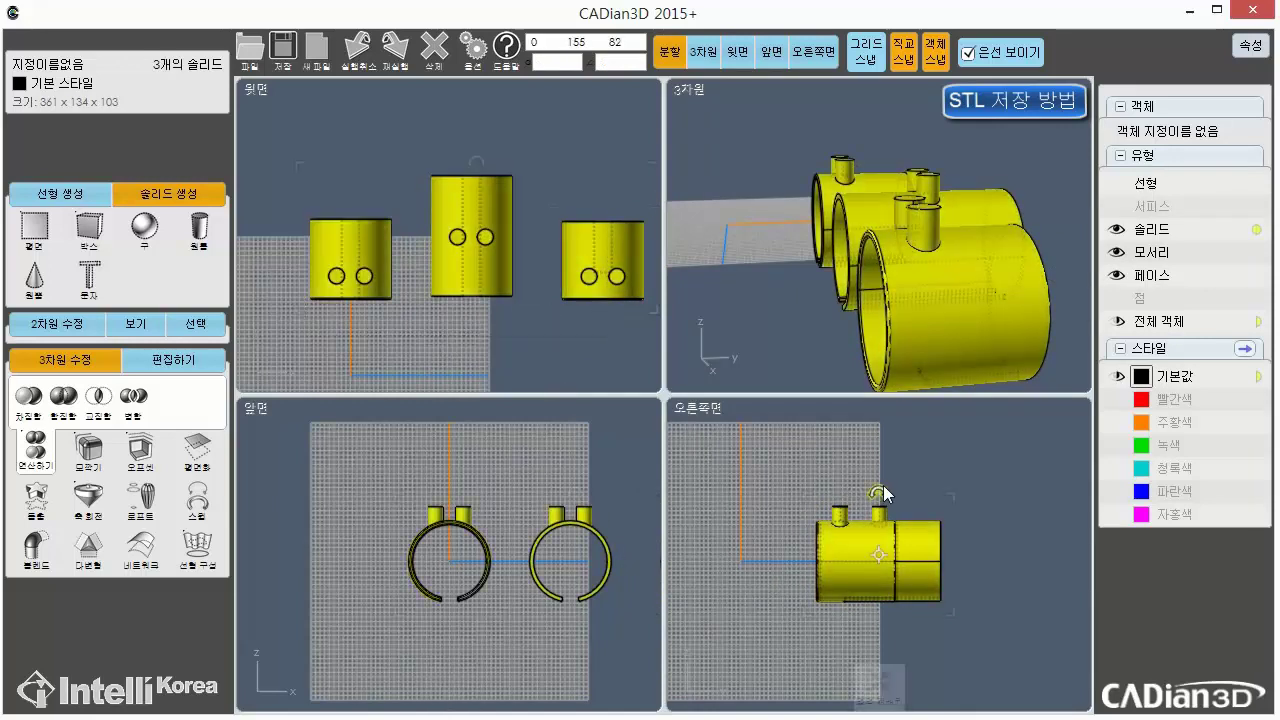
drag(884, 494, 753, 554)
right_drag(757, 323, 993, 338)
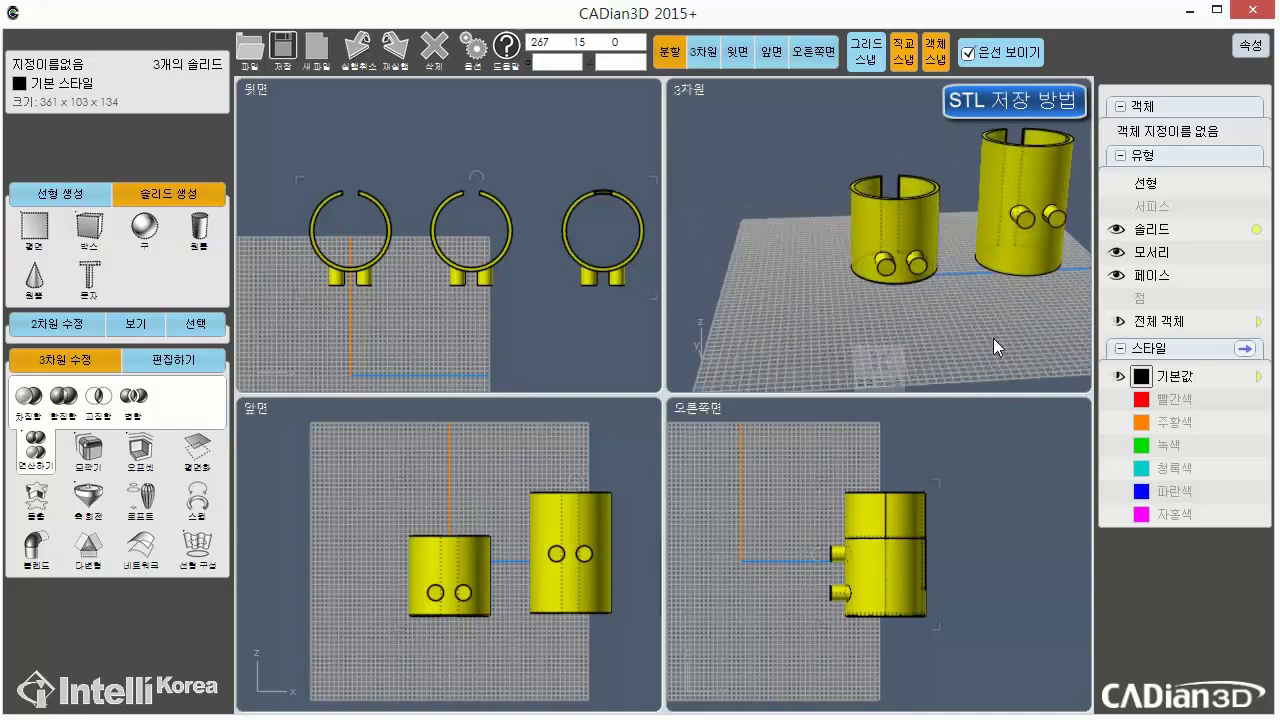
middle_drag(993, 338, 808, 337)
click(877, 338)
middle_drag(899, 312, 907, 287)
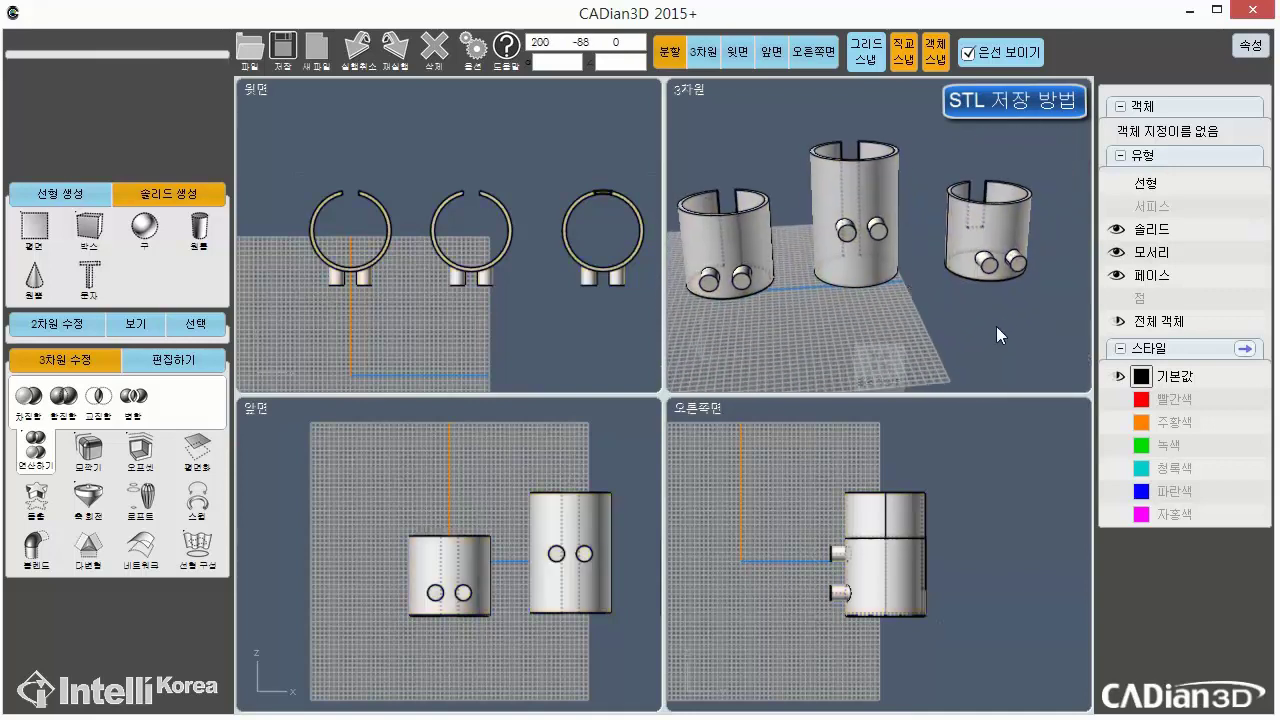
Hide the tall middle segment and the short segment farthest from the origin, leaving only the first short segment displayed
drag(996, 326, 804, 159)
click(996, 327)
drag(1055, 350, 851, 167)
click(55, 325)
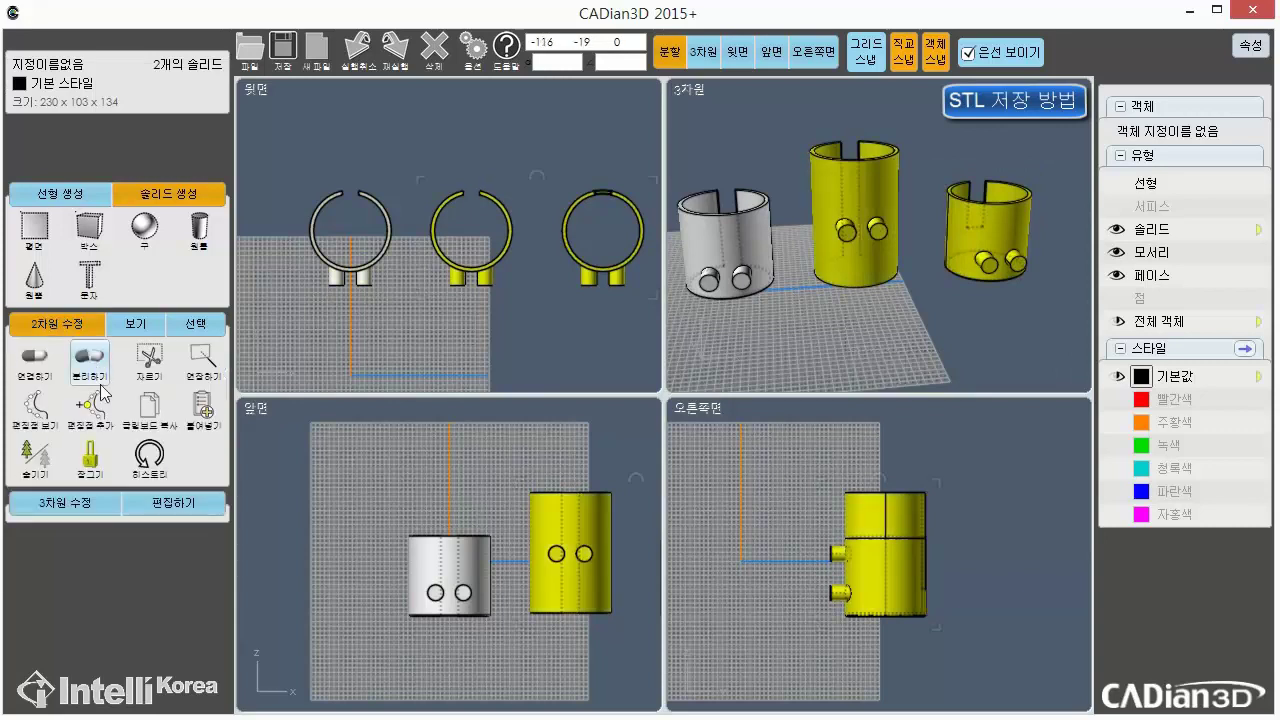
click(35, 462)
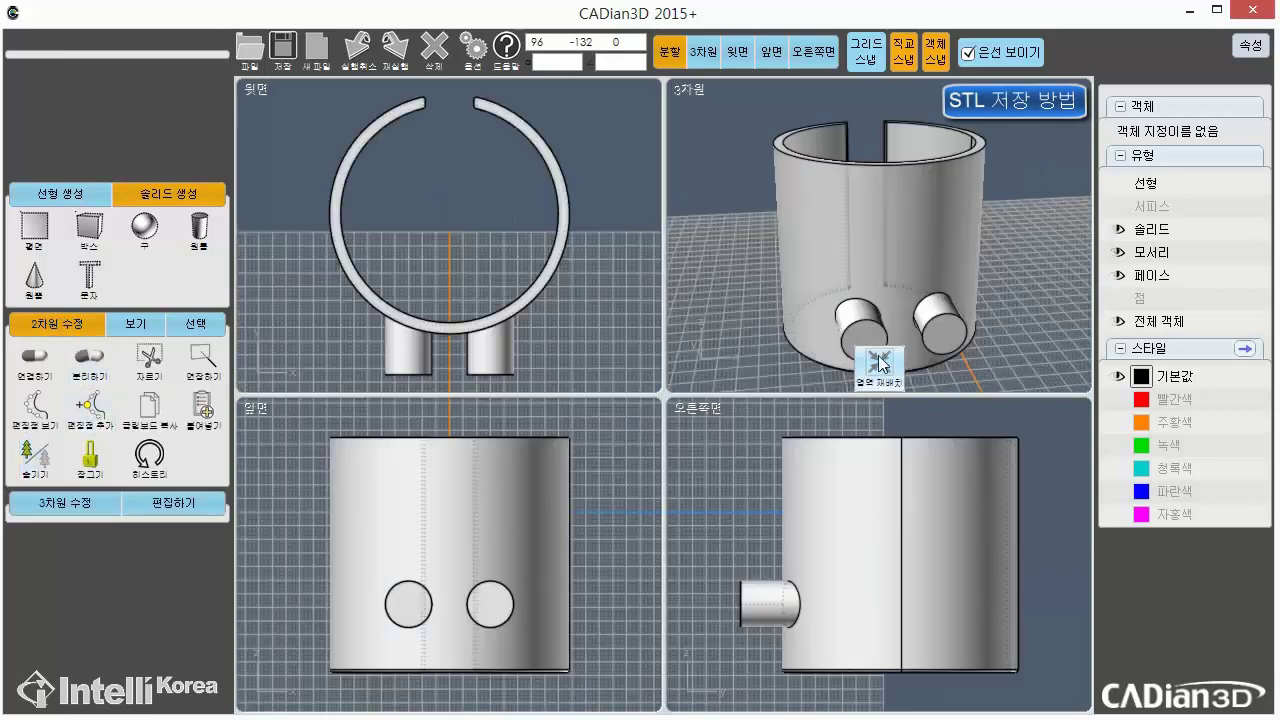
Save the displayed short segment as an STL file named 01
click(909, 214)
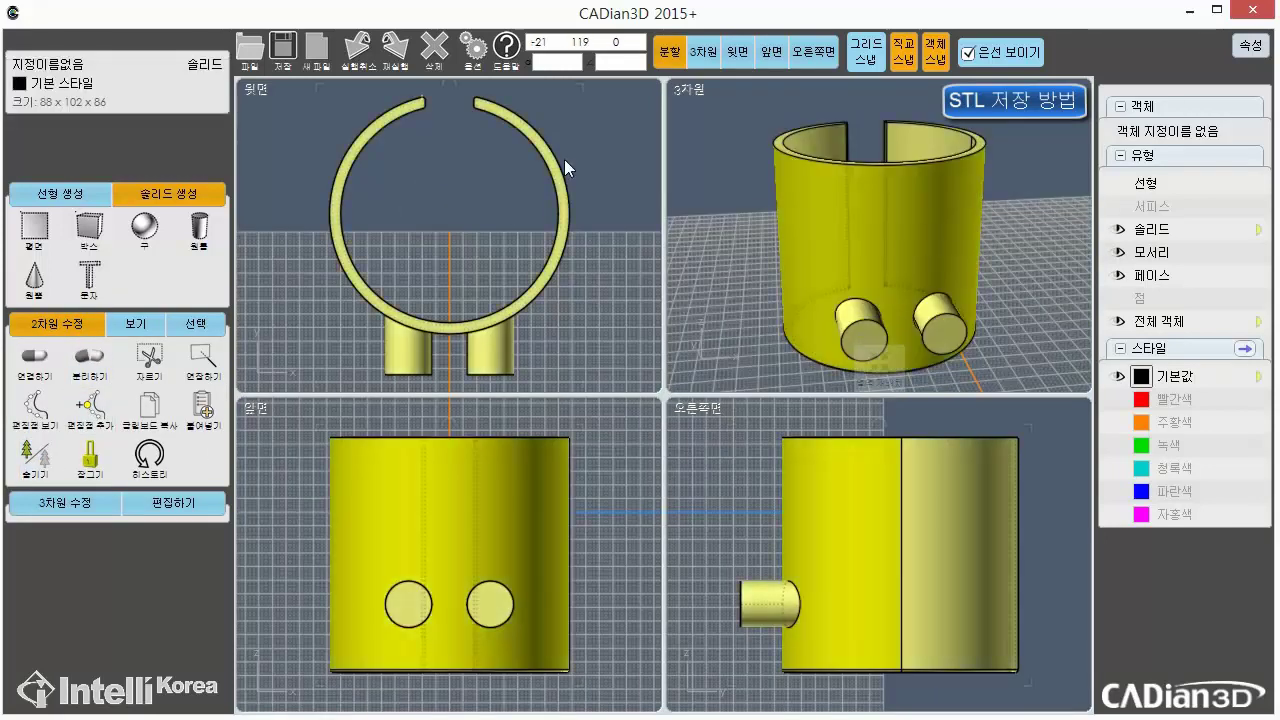
click(252, 42)
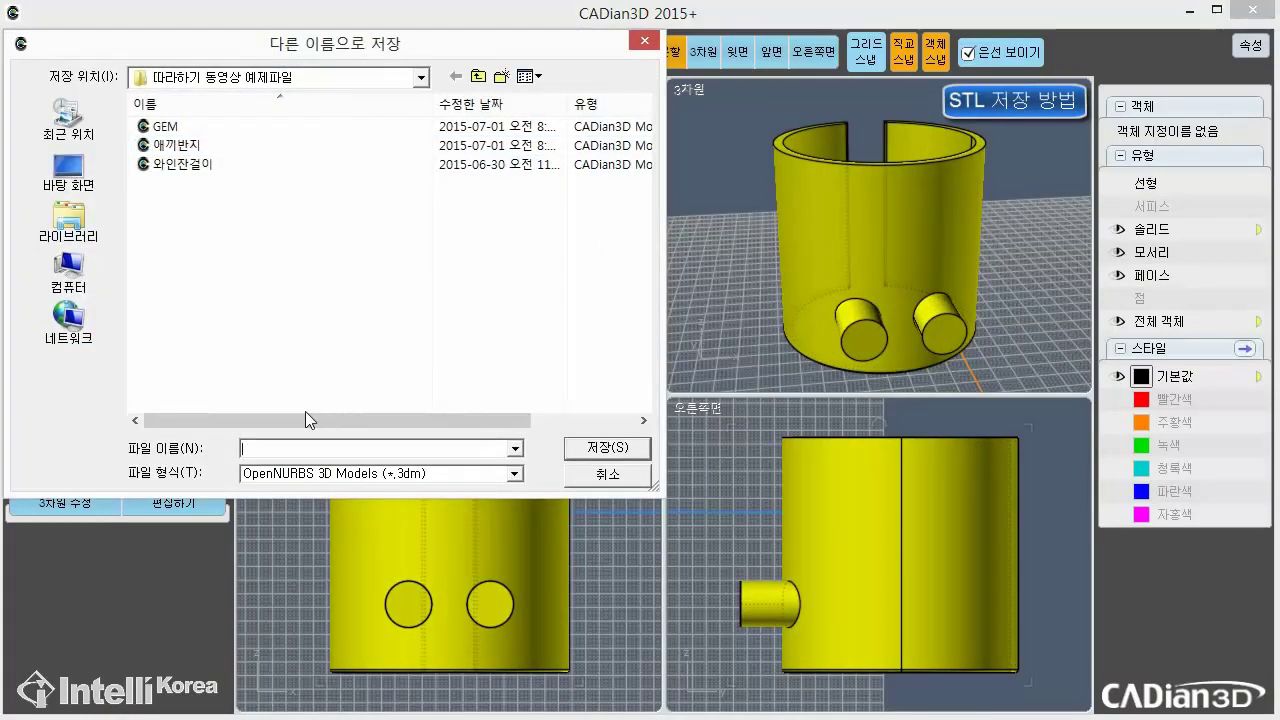
text(이)
click(438, 473)
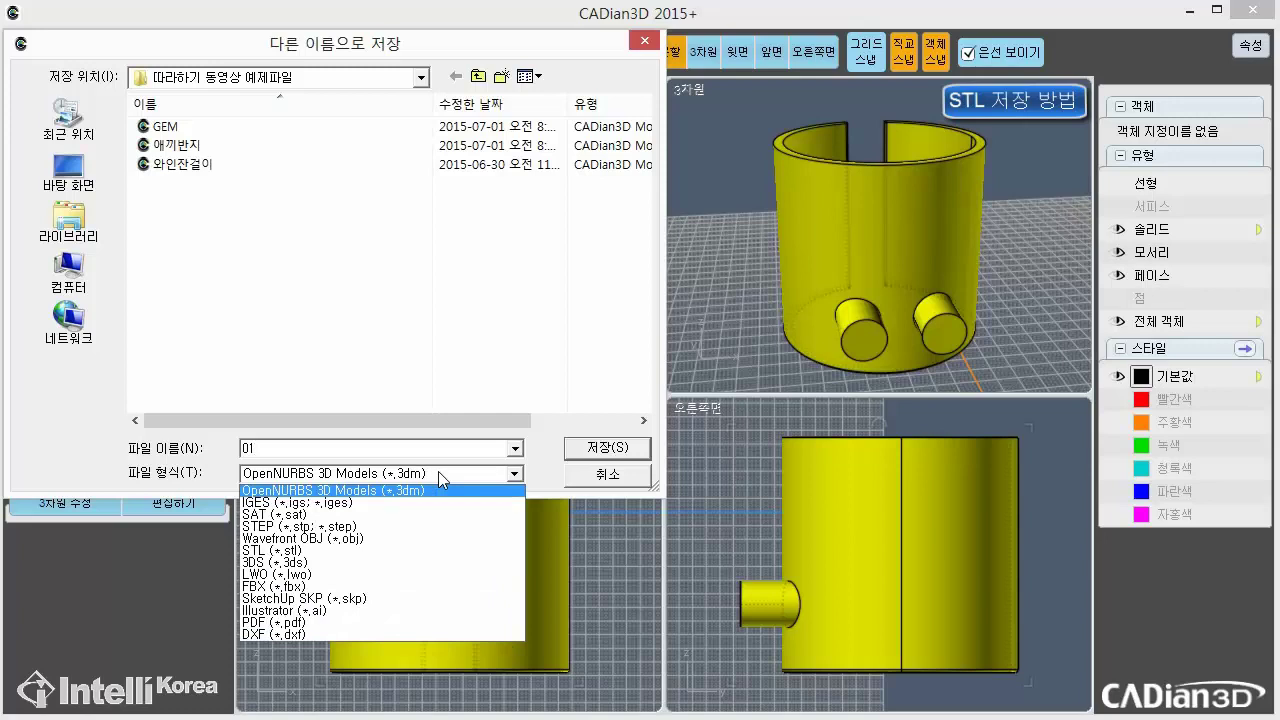
click(433, 550)
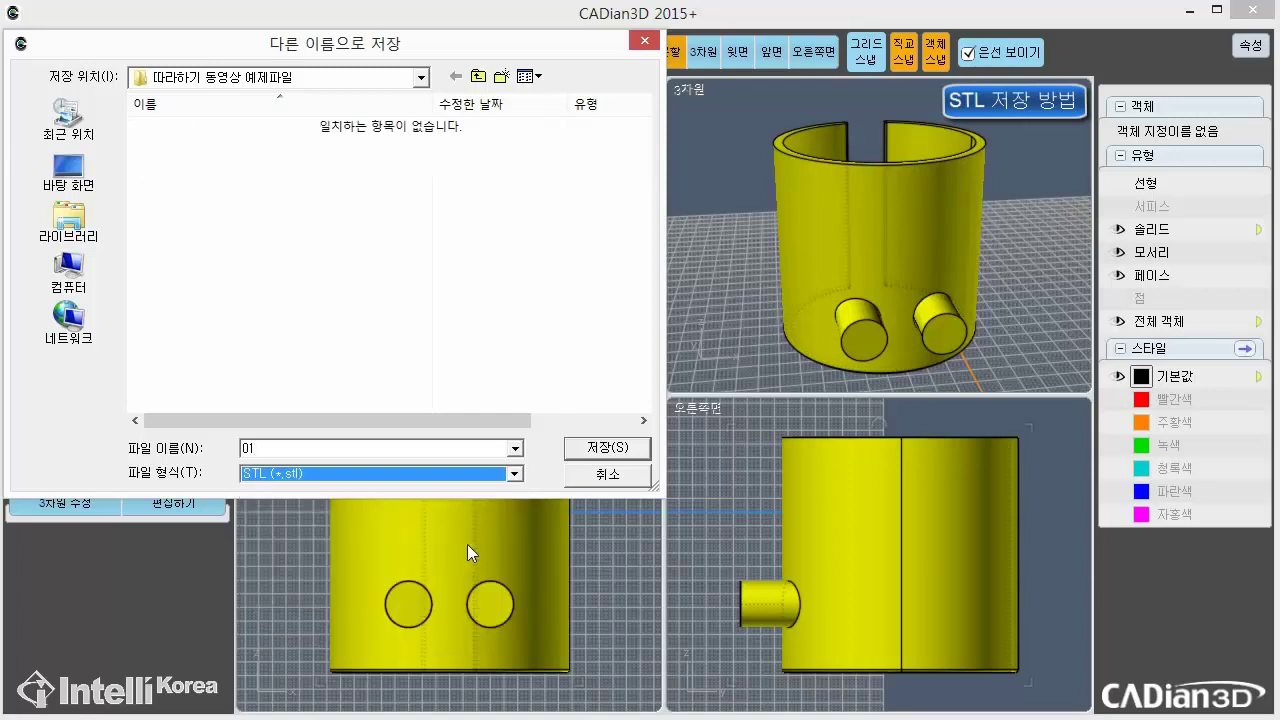
click(622, 450)
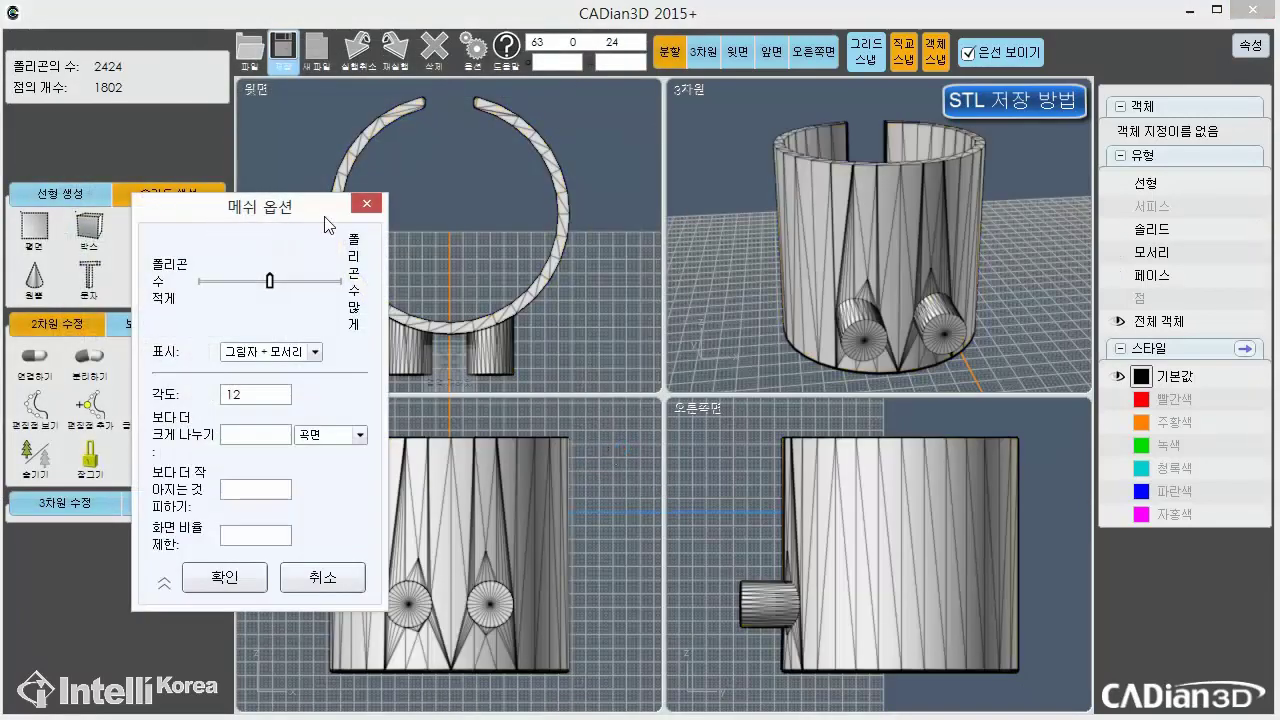
Try denser polygon settings in the expanded mesh options, set the mesh angle to 5 and accept the export
click(163, 582)
drag(220, 210, 618, 260)
click(564, 420)
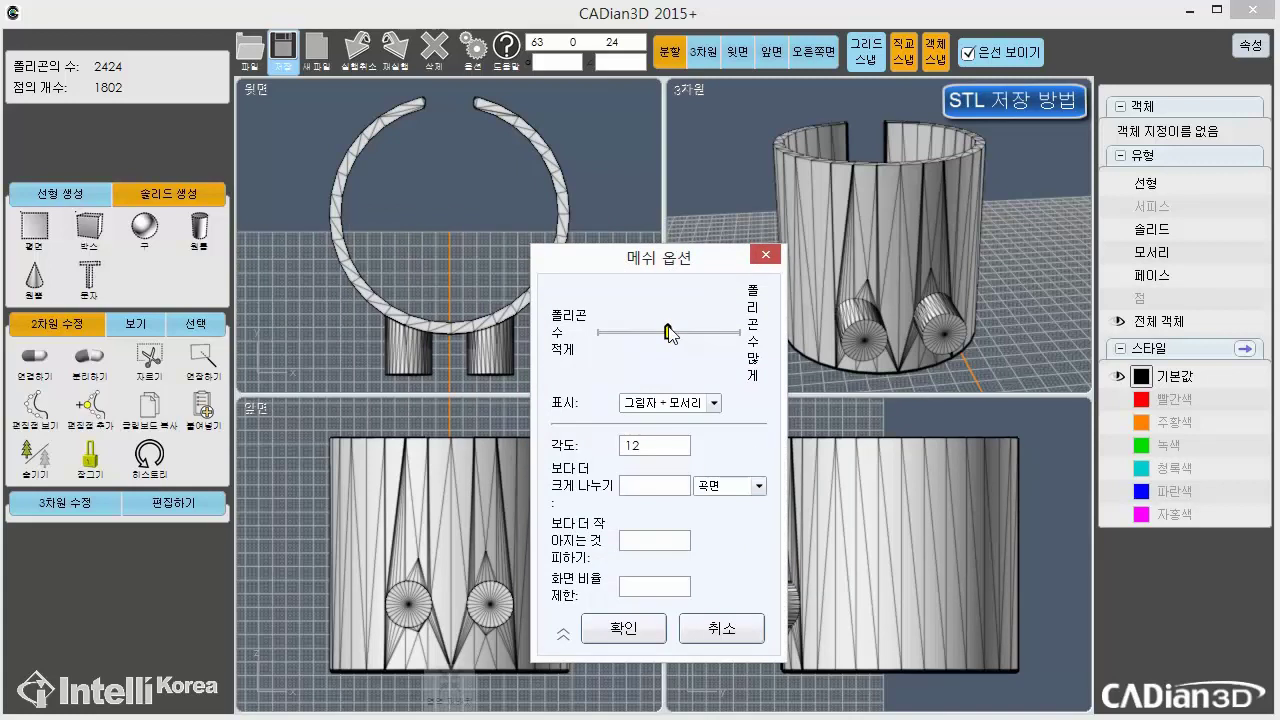
drag(668, 331, 716, 334)
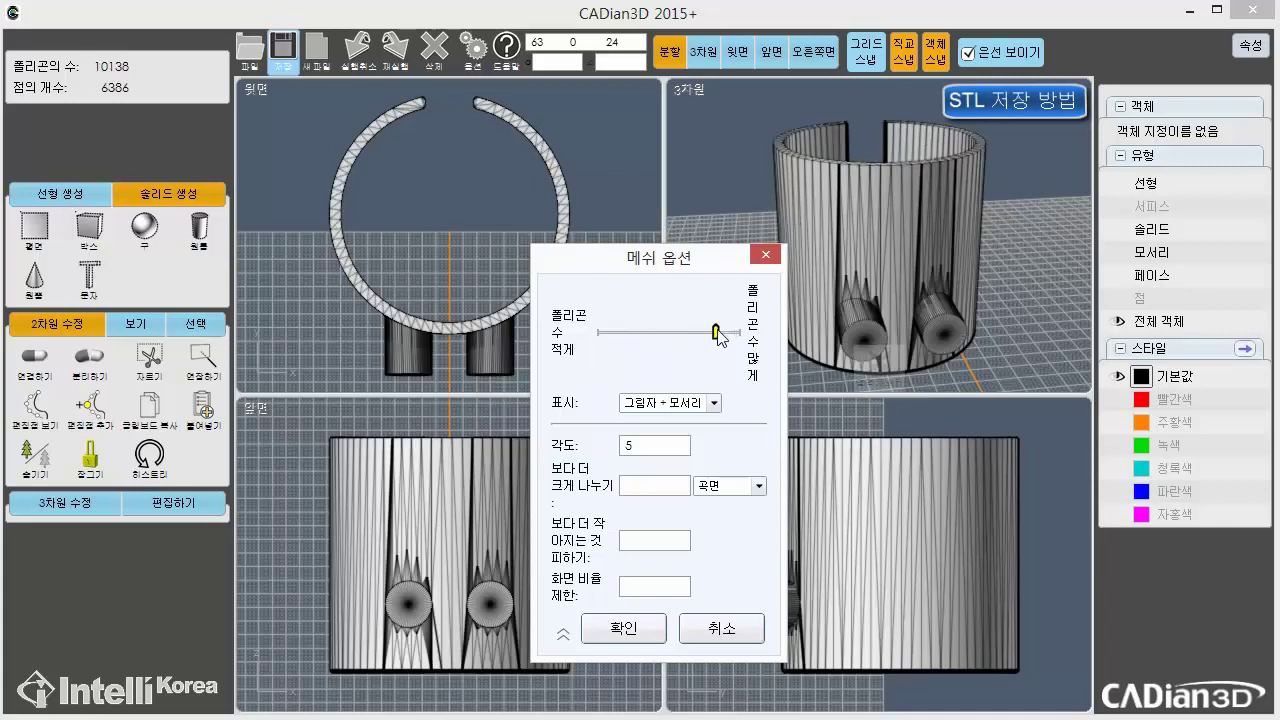
mouse_move(716, 333)
mouse_down()
mouse_move(683, 340)
mouse_move(700, 338)
mouse_up()
click(655, 445)
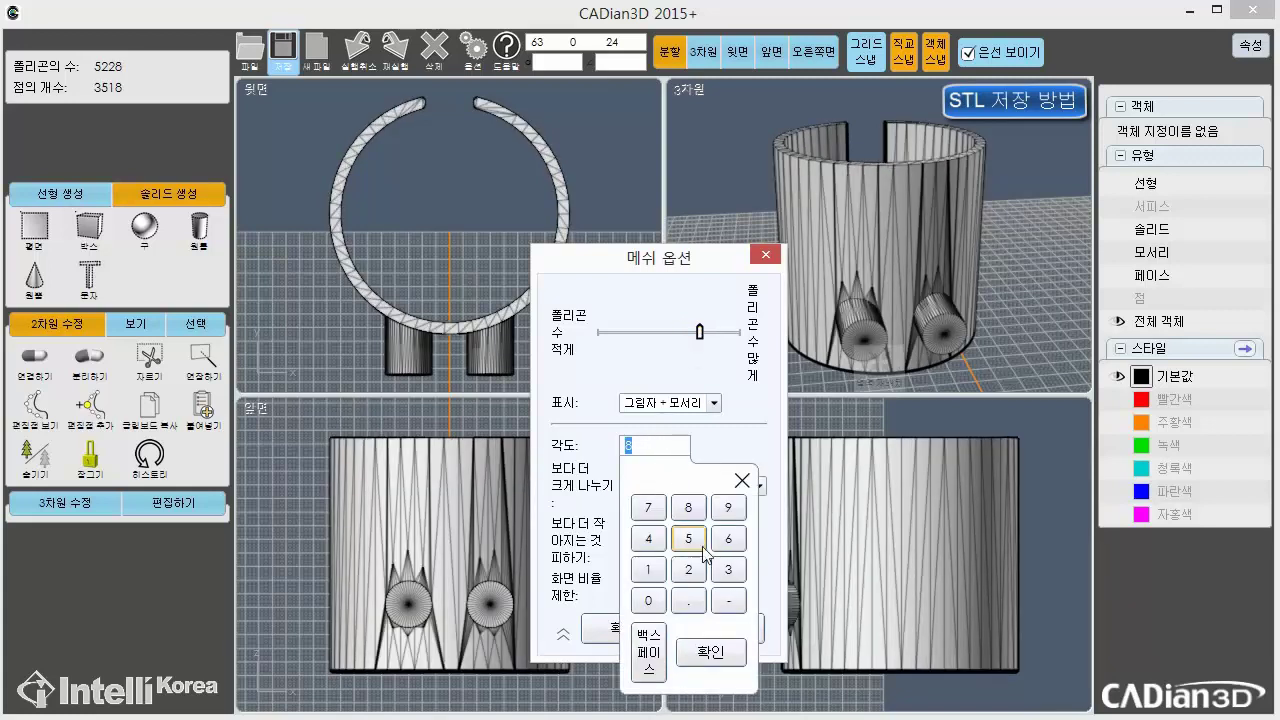
click(700, 545)
click(715, 652)
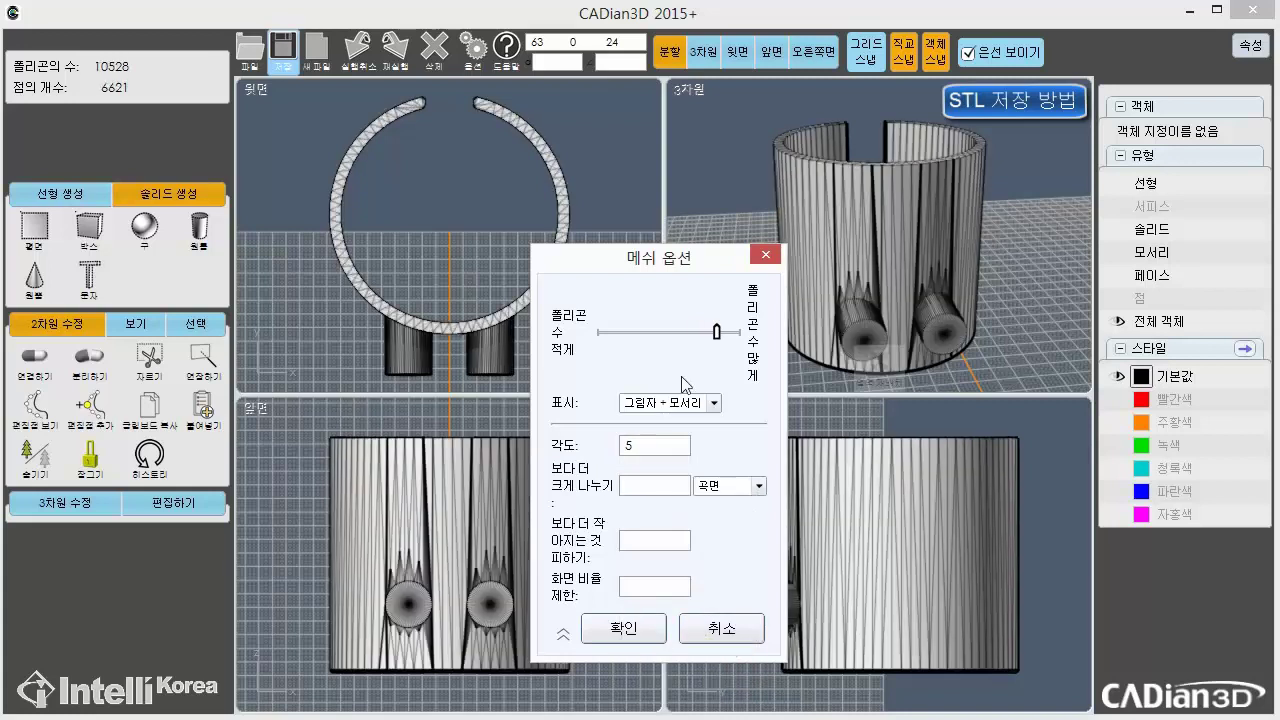
click(626, 630)
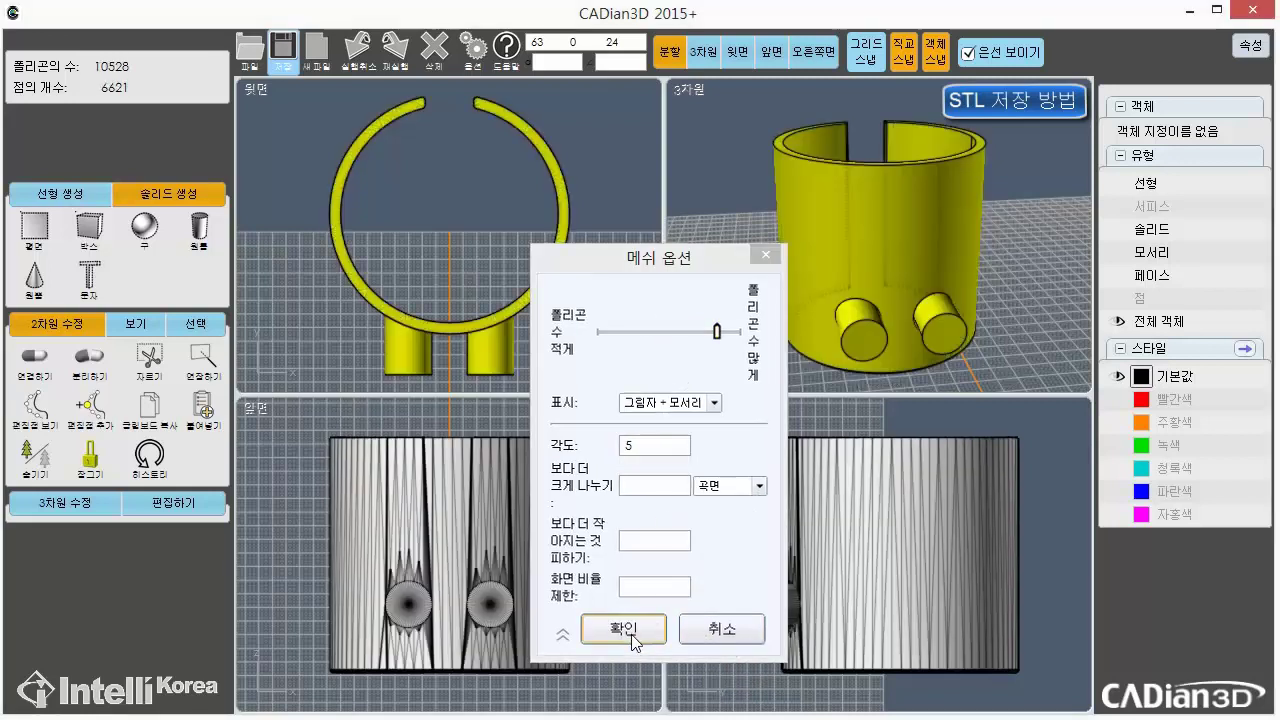
click(739, 331)
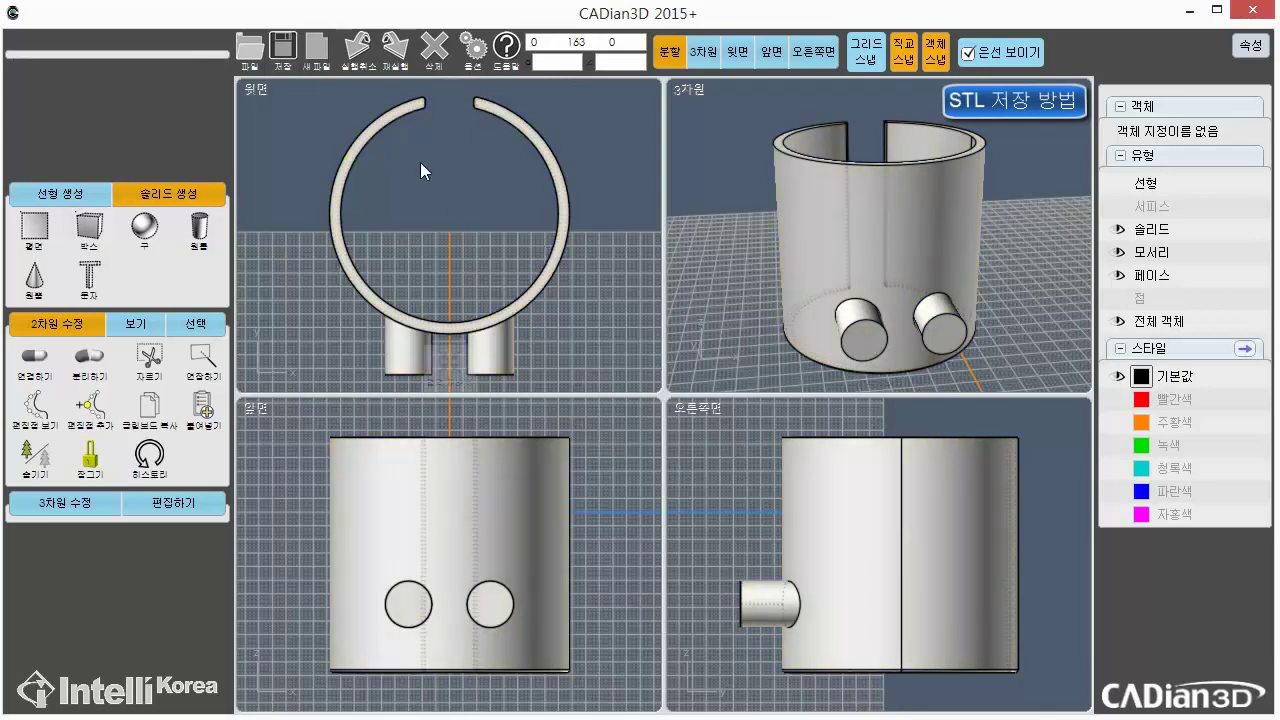
Show the hidden objects again and hide both short segments and the construction curves, isolating the tall middle segment
click(346, 64)
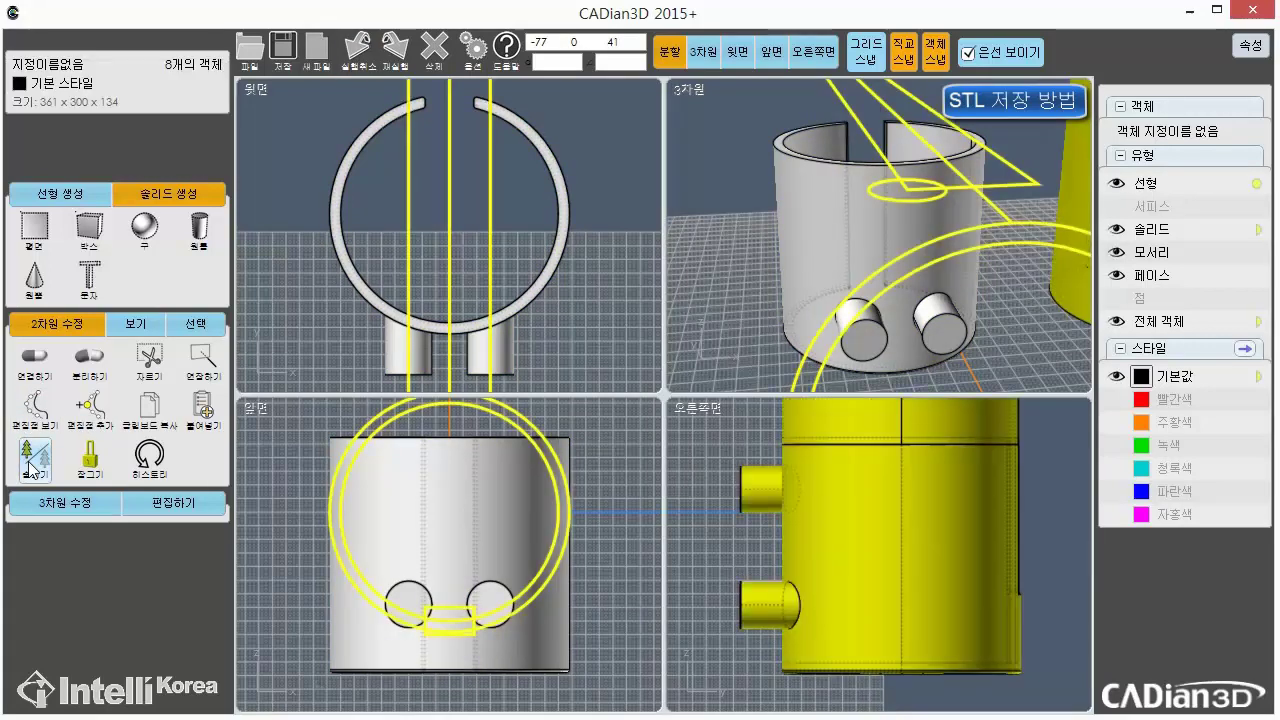
scroll(882, 296, down, 5)
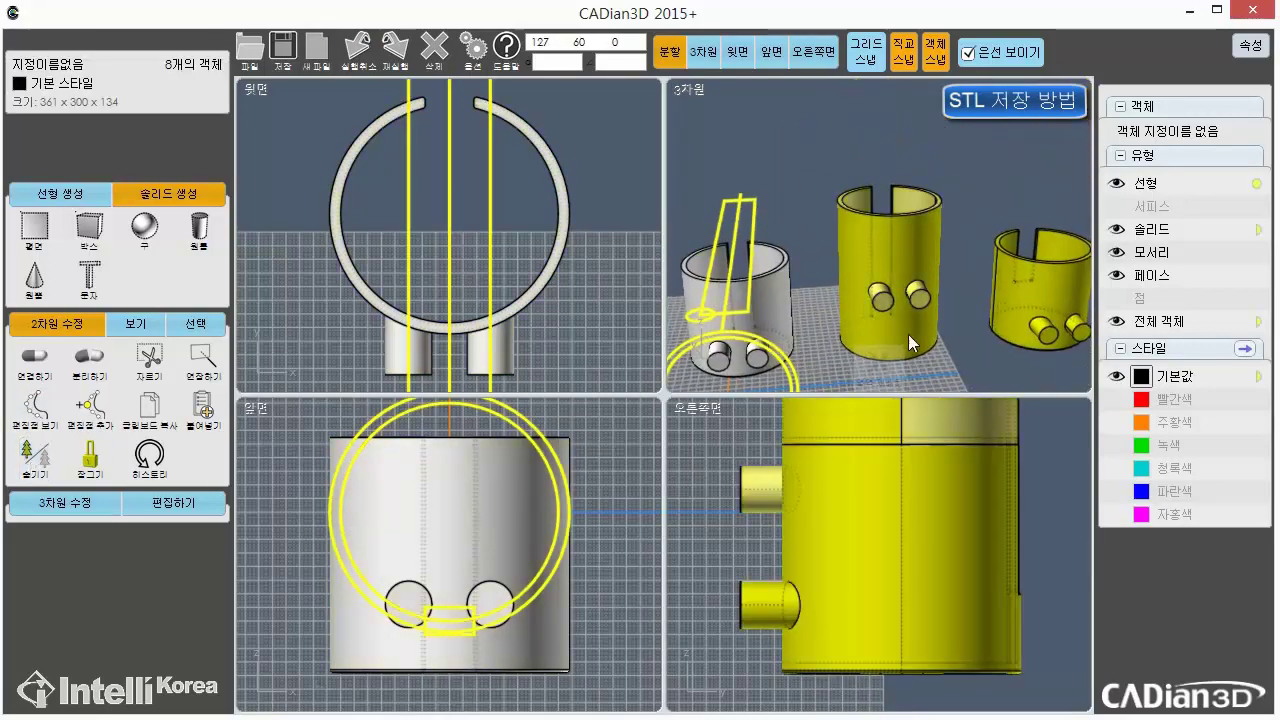
click(965, 348)
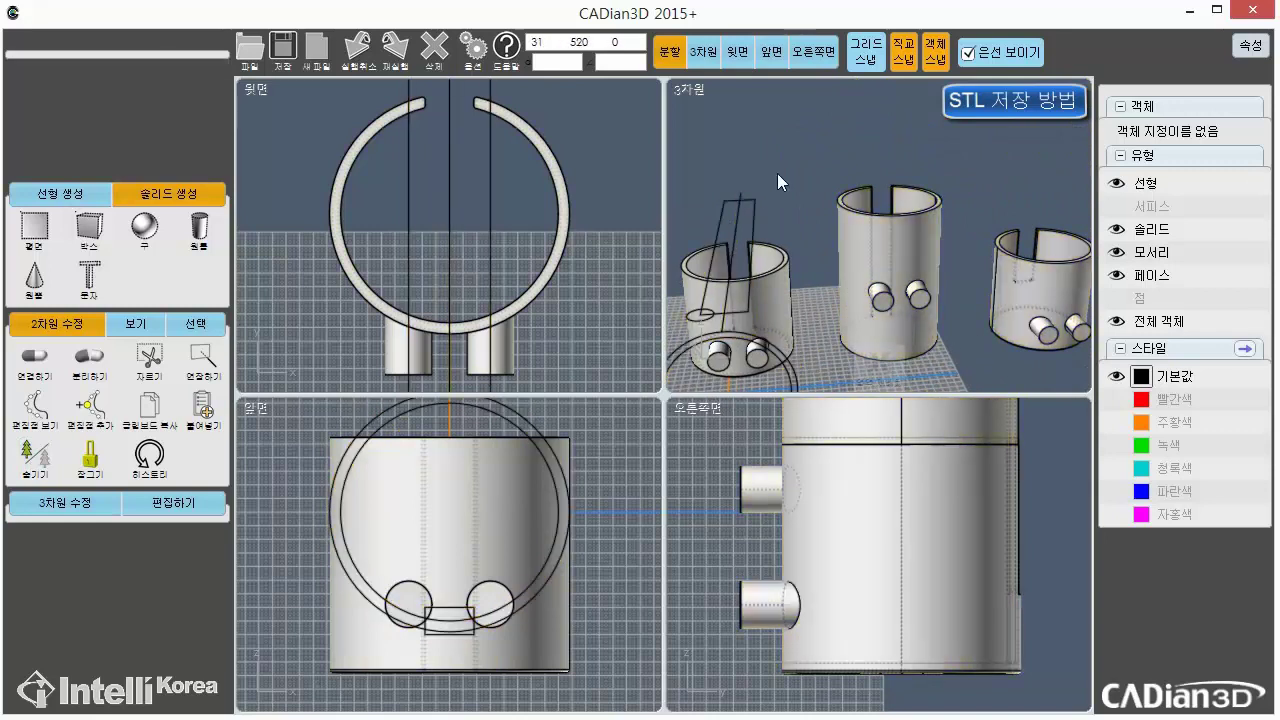
drag(725, 392, 716, 388)
click(1028, 285)
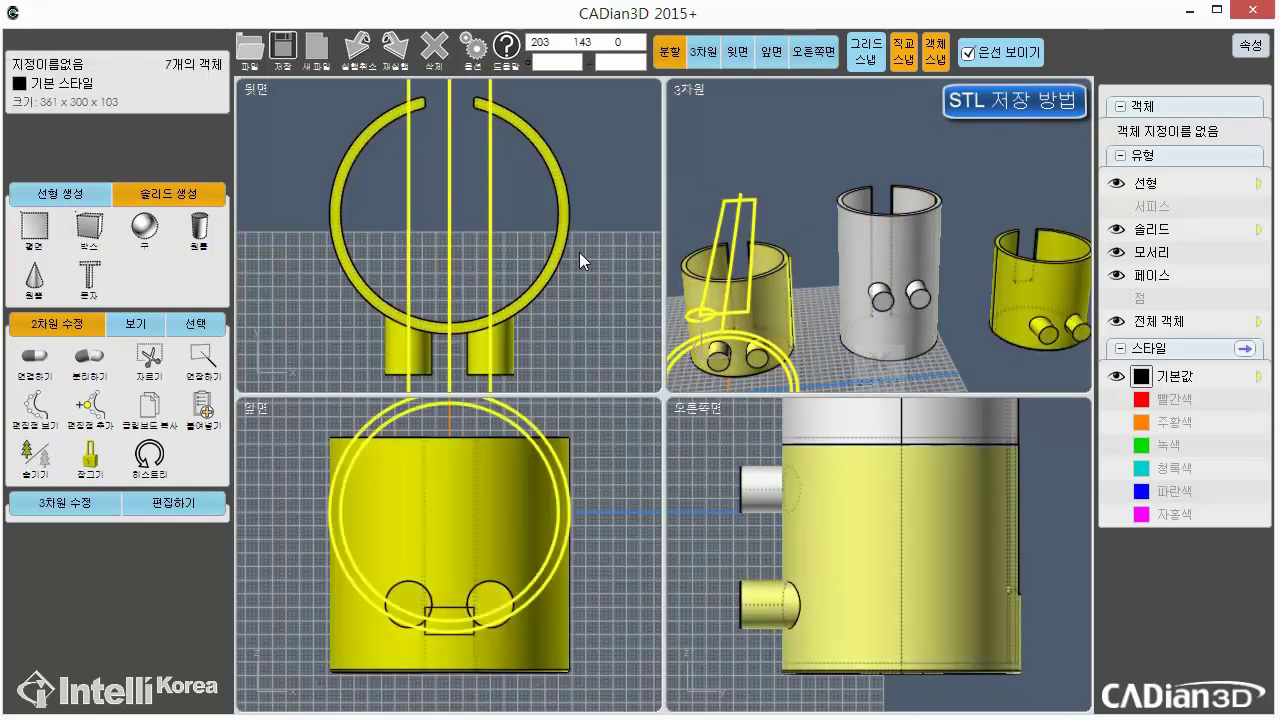
click(35, 455)
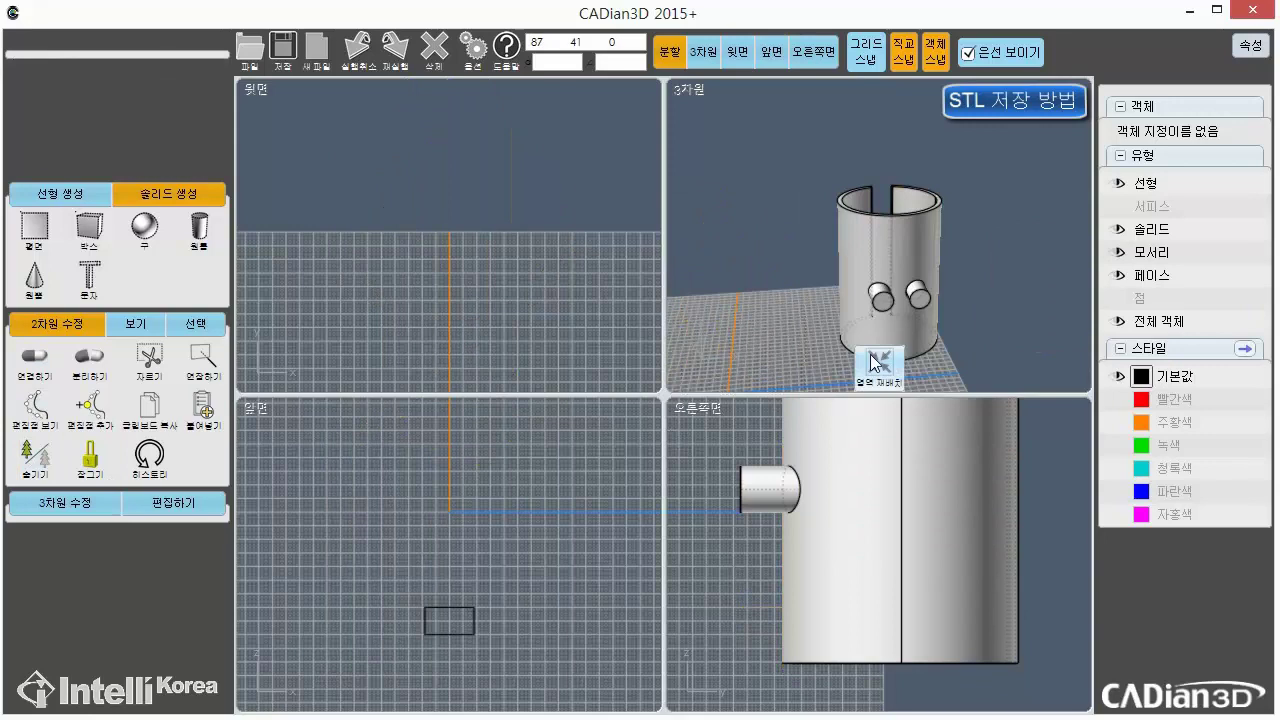
click(880, 365)
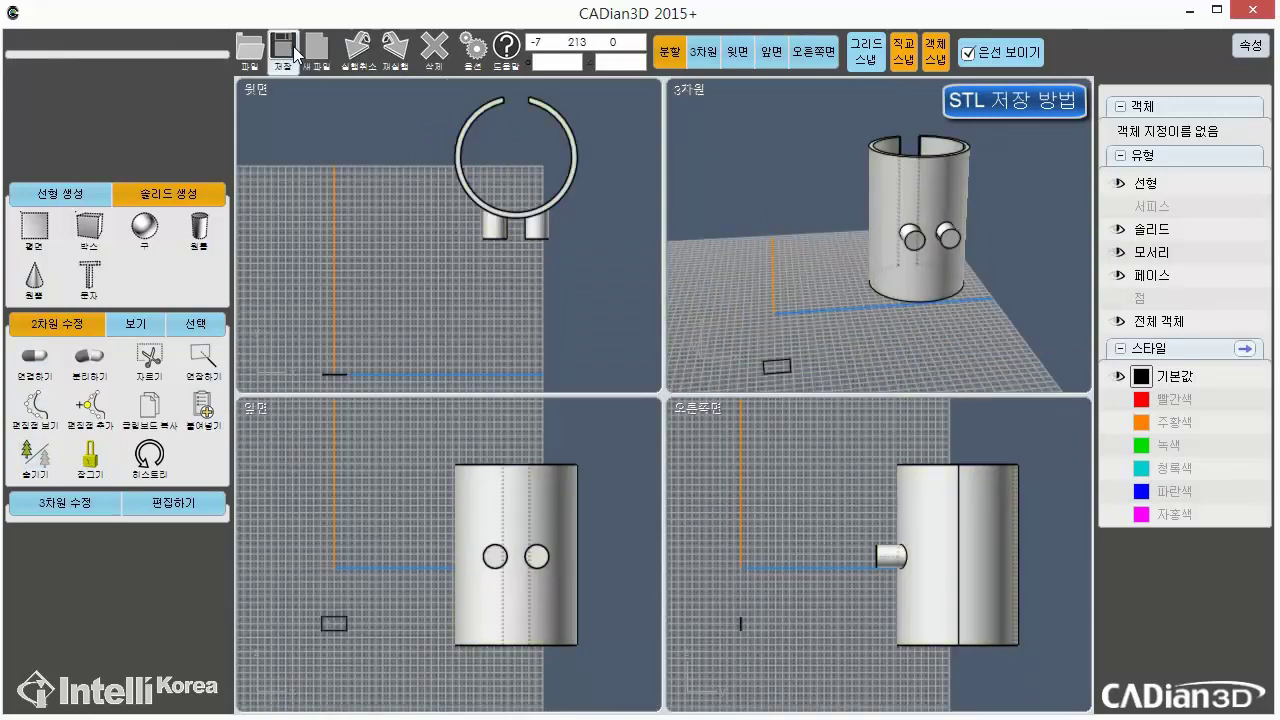
Save the tall middle segment as an STL file named 02 and accept the mesh options
click(289, 50)
click(322, 152)
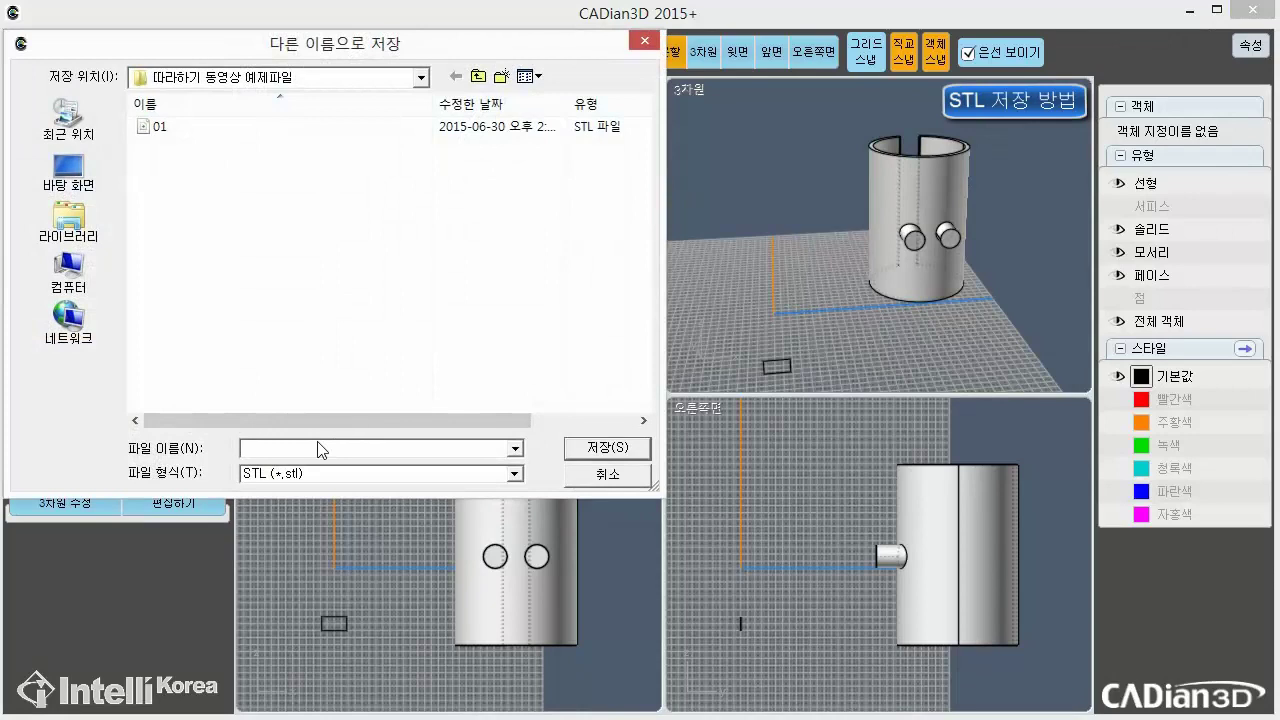
click(318, 449)
text(02)
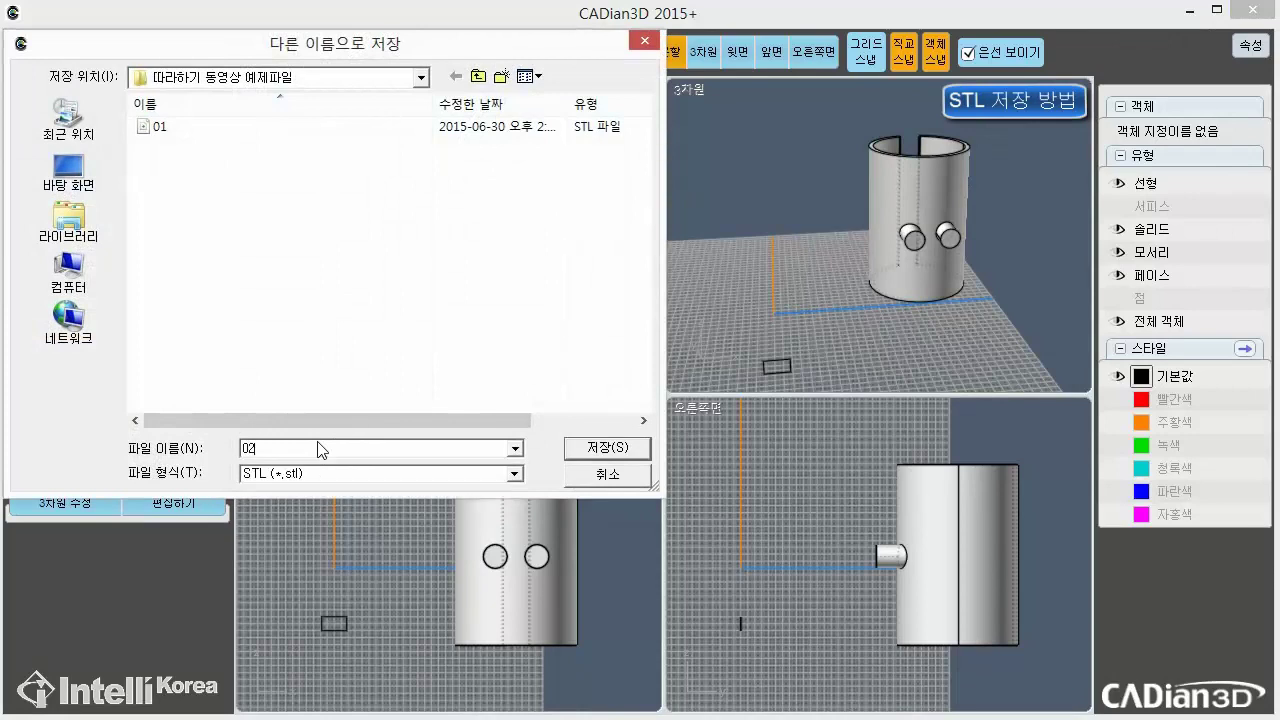
click(600, 448)
click(630, 628)
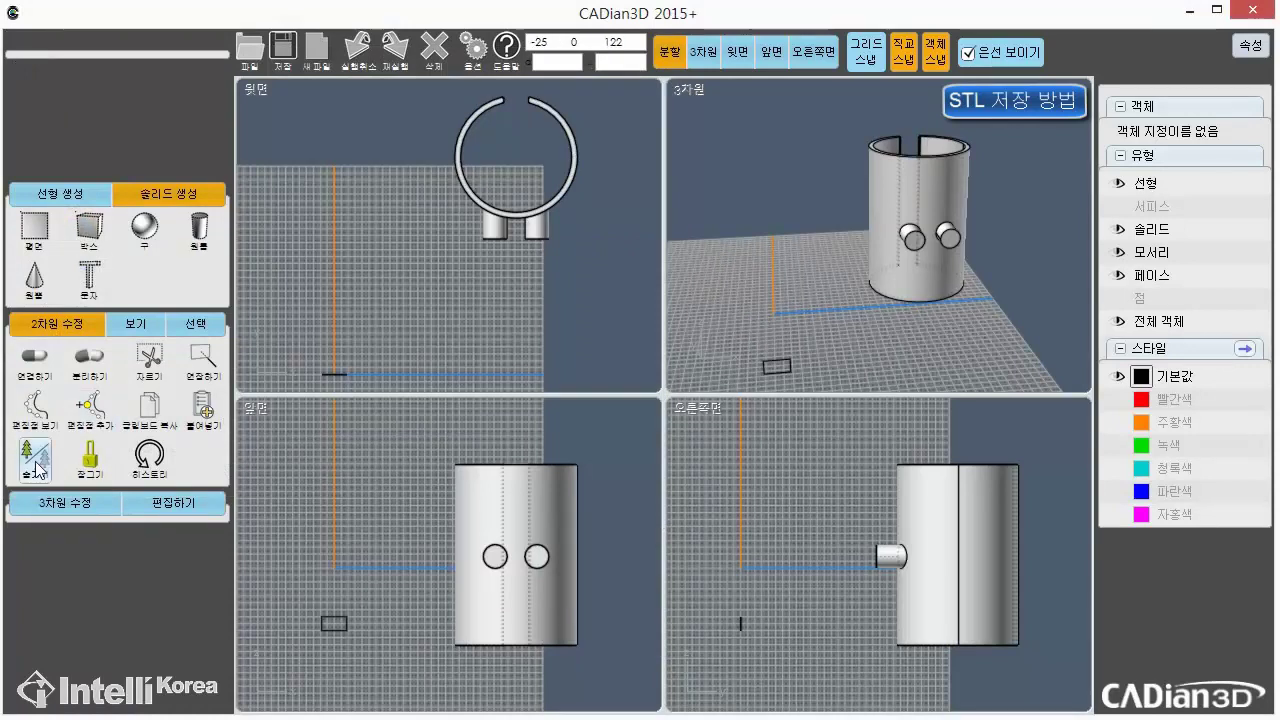
Show the hidden objects again, then hide the construction curves, the first short segment and the tall middle segment, isolating the last short segment
click(203, 410)
click(988, 338)
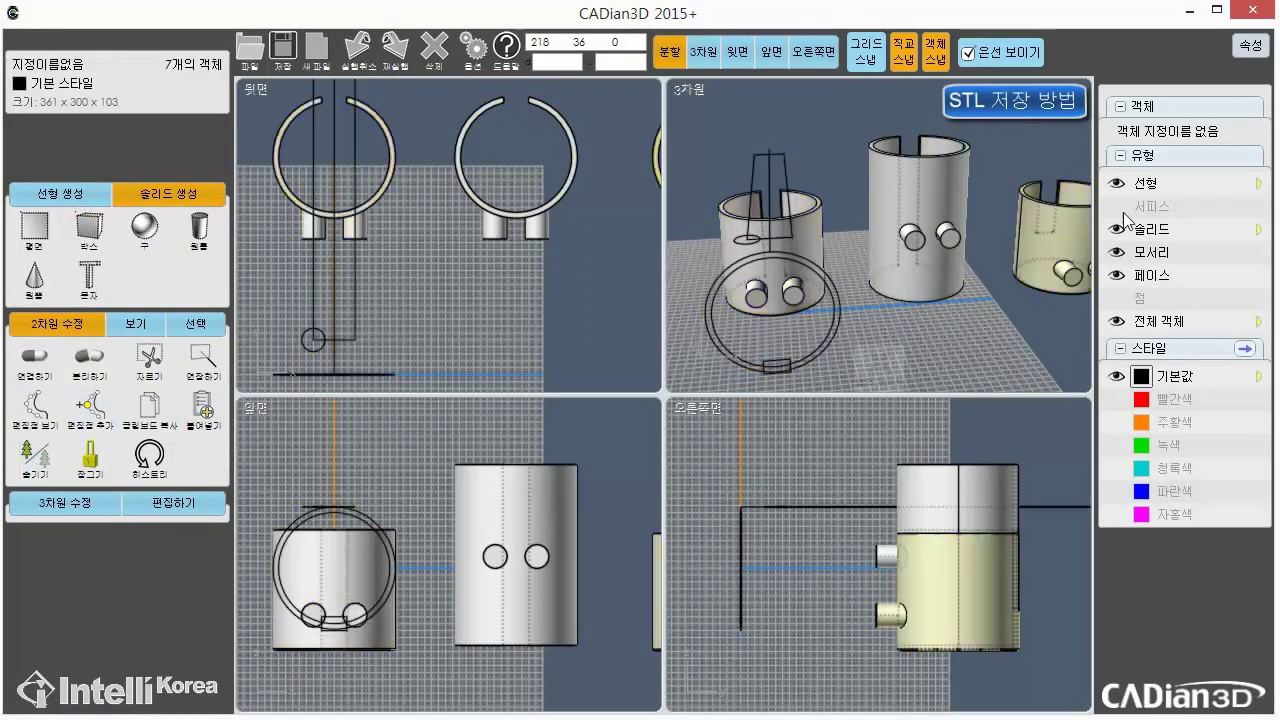
click(1119, 184)
click(793, 254)
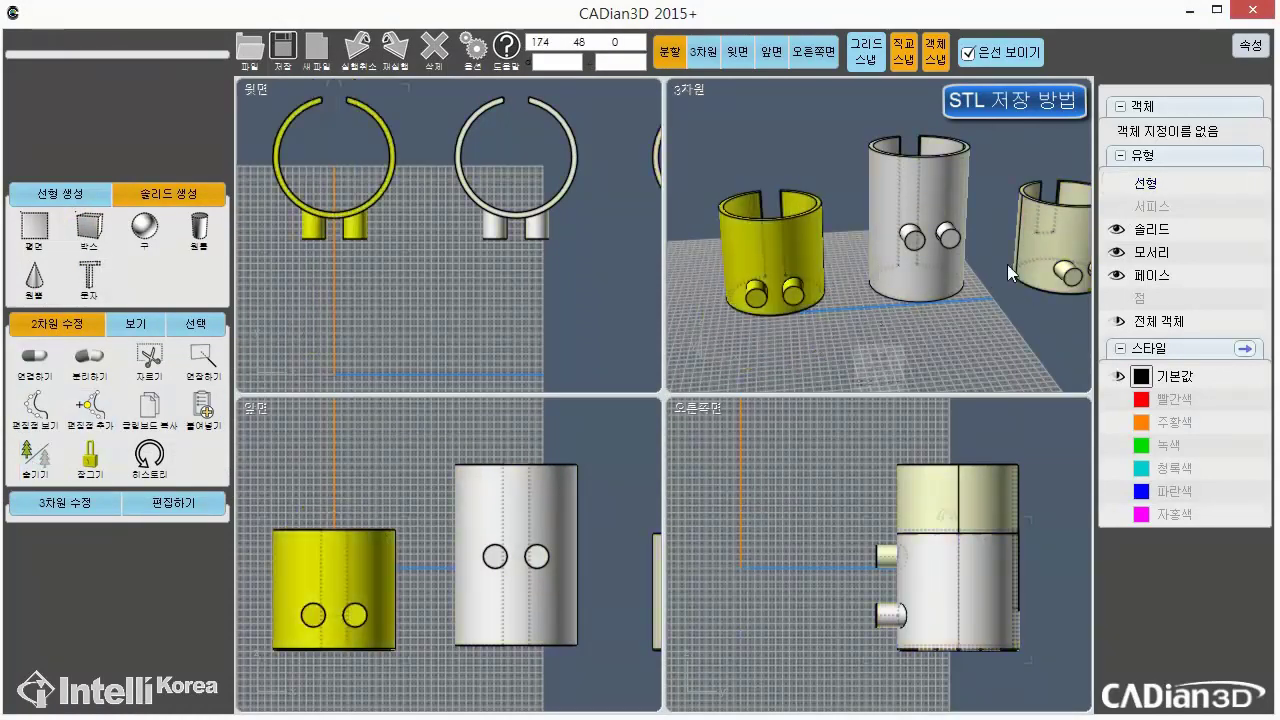
shift+click(891, 215)
click(34, 470)
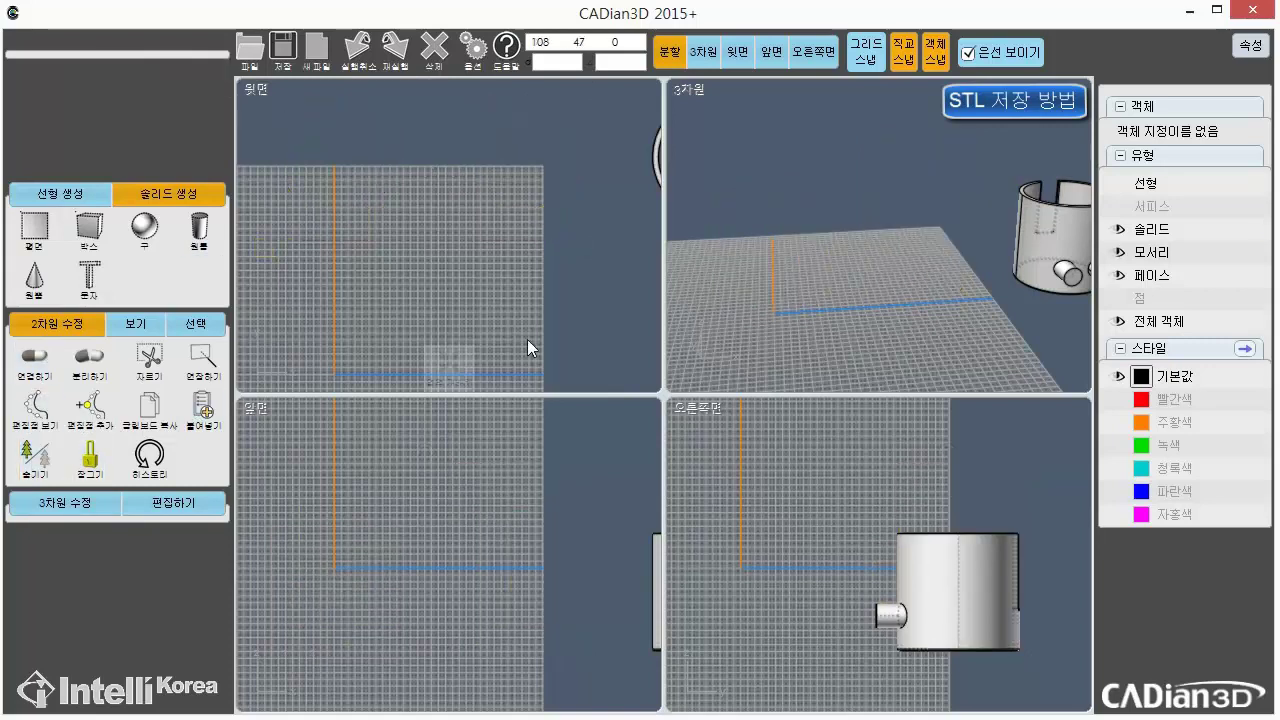
Save the isolated last short segment as an STL file named 03 and accept the mesh options with an angle of 5
click(458, 368)
click(258, 70)
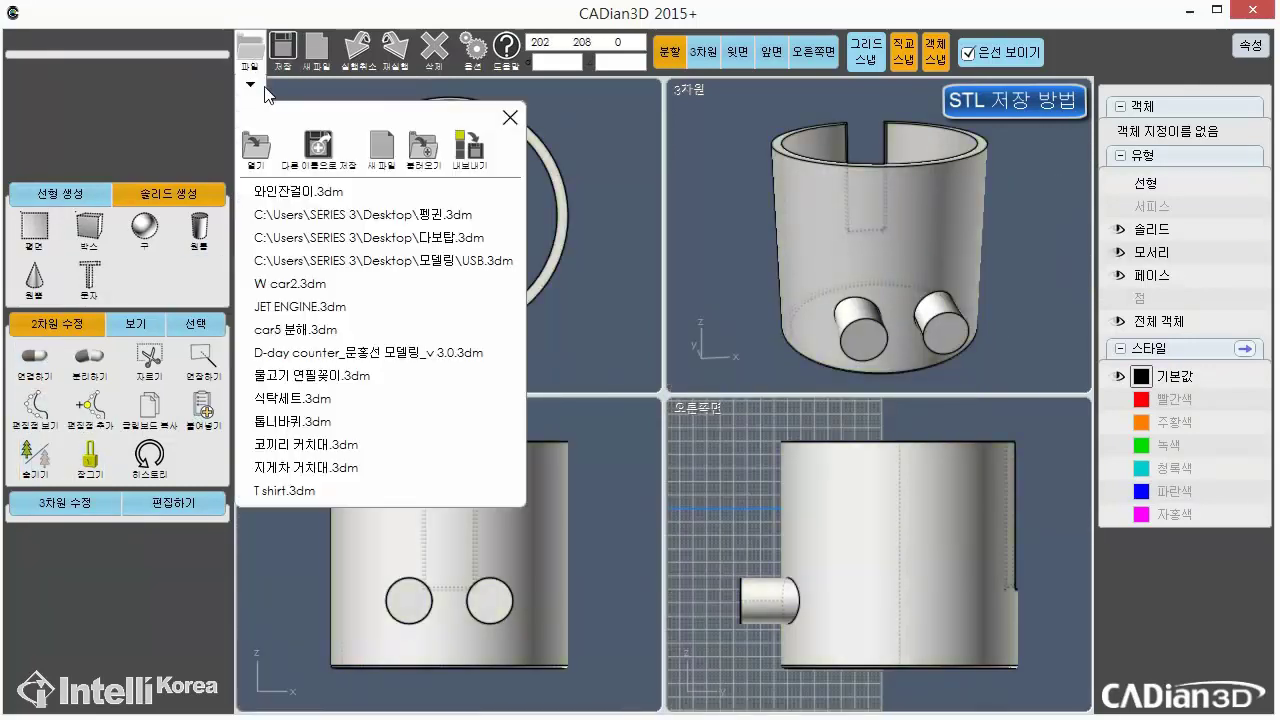
click(315, 145)
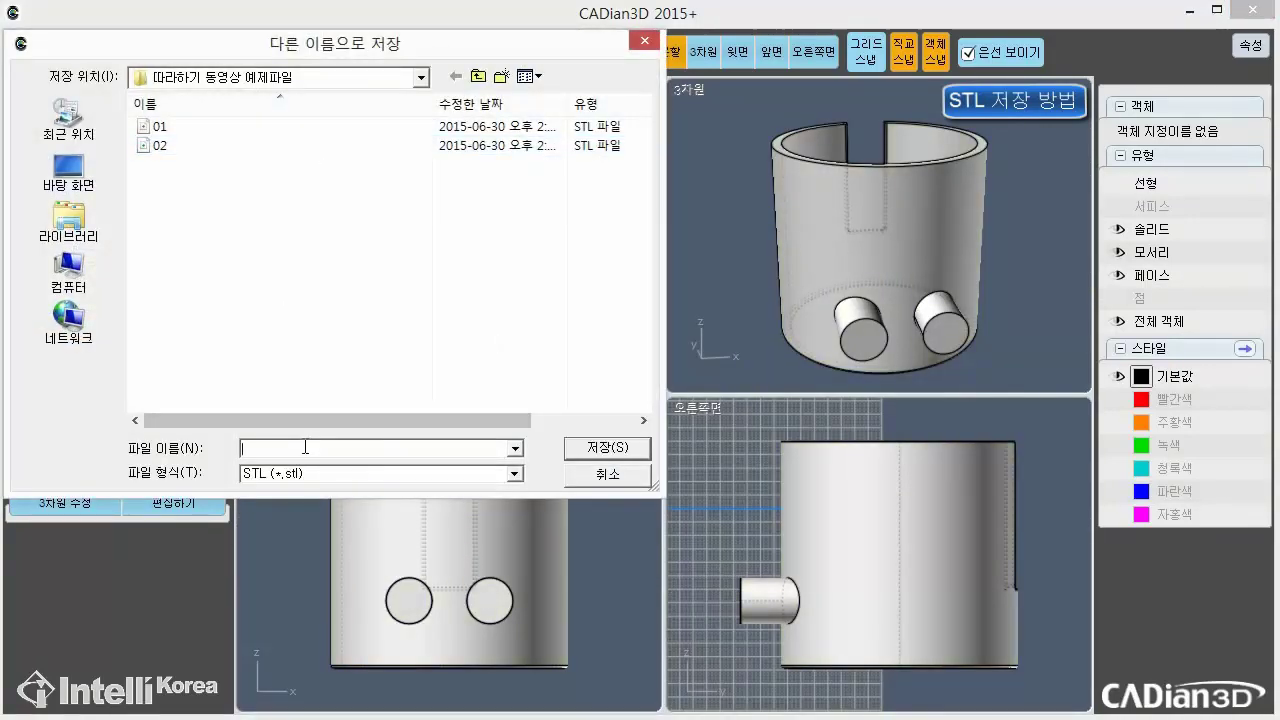
text(03)
key(Return)
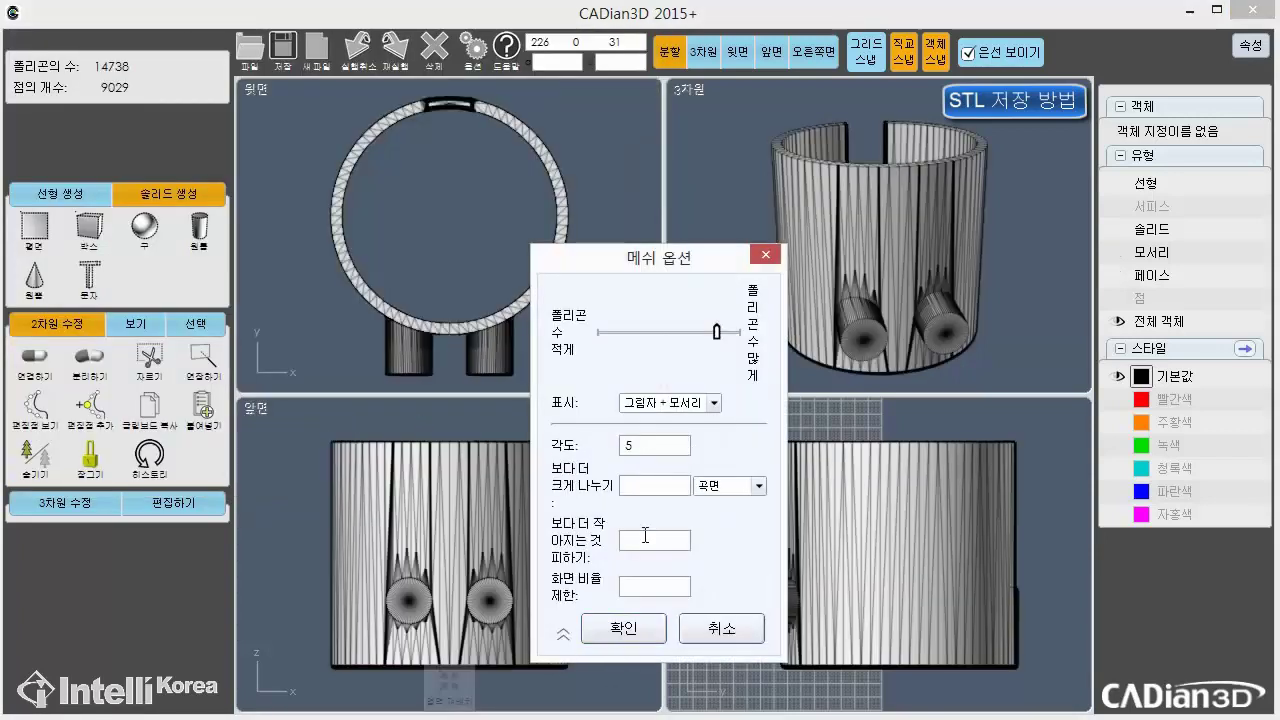
click(641, 620)
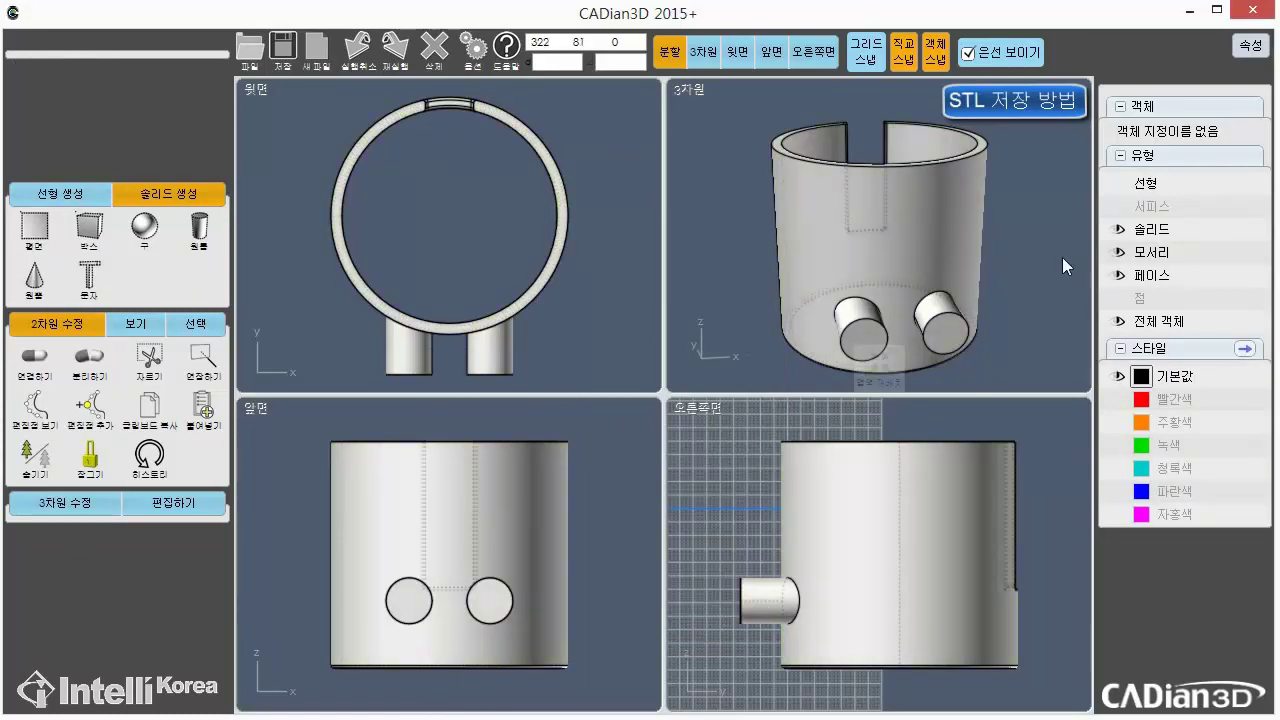
middle_drag(1059, 332, 967, 338)
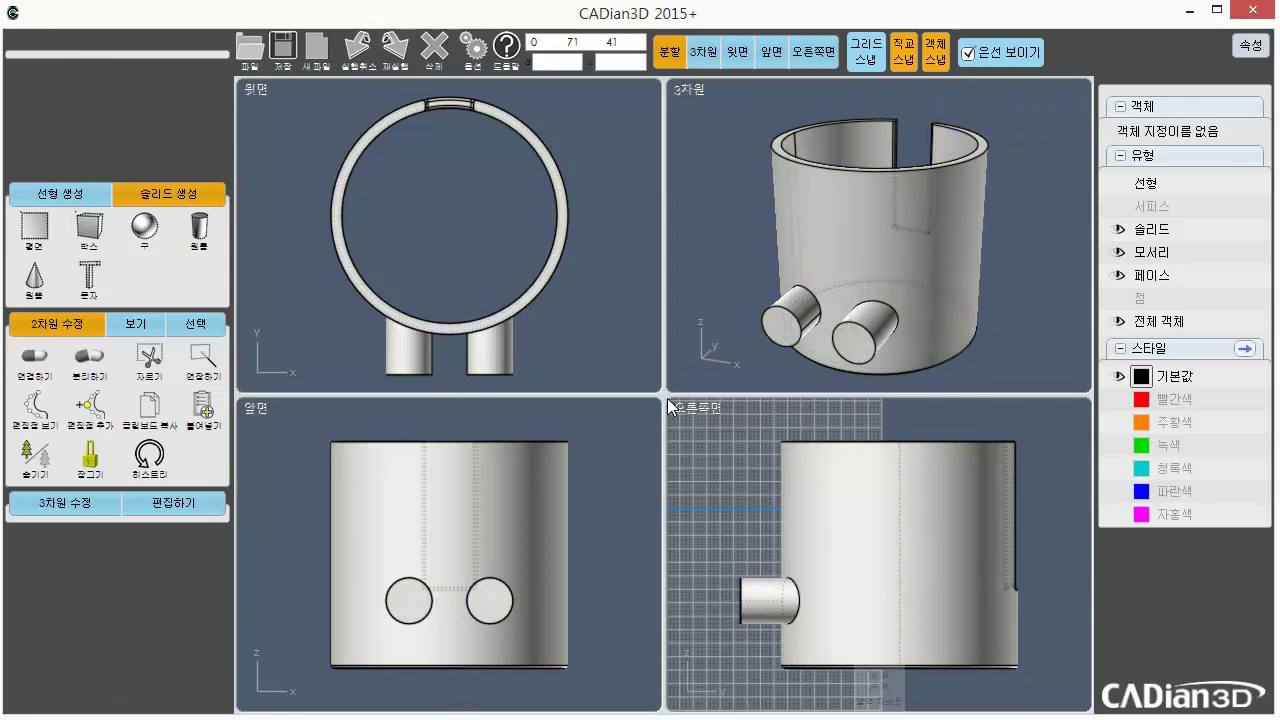